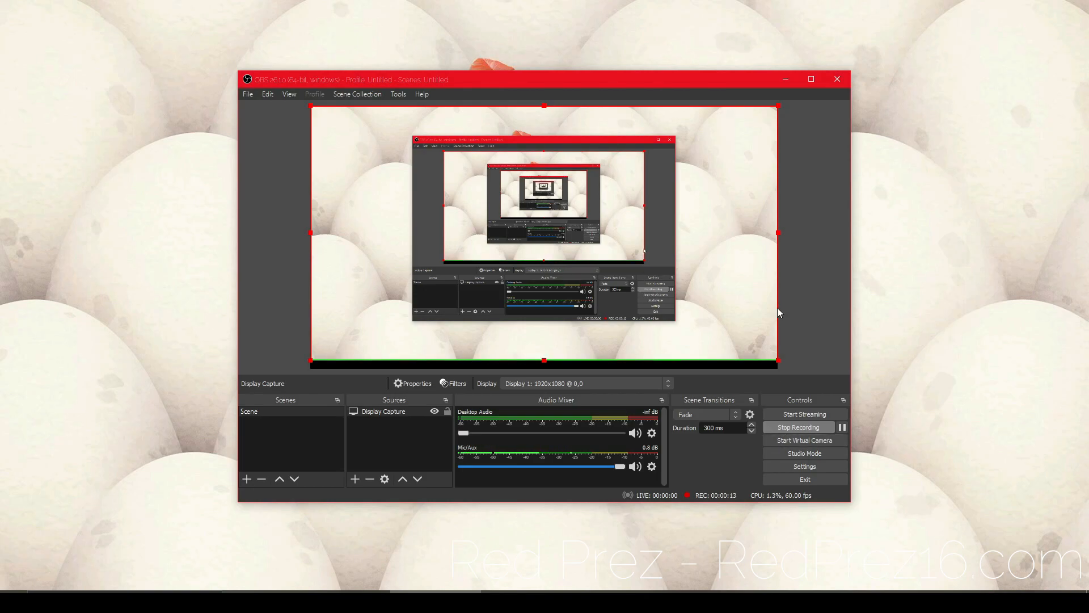
Step: Minimize the recording window, switch to Firefox and search the web for "Adobe Illustrator Logo"
{"action": "left_click", "coordinate": [786, 79]}
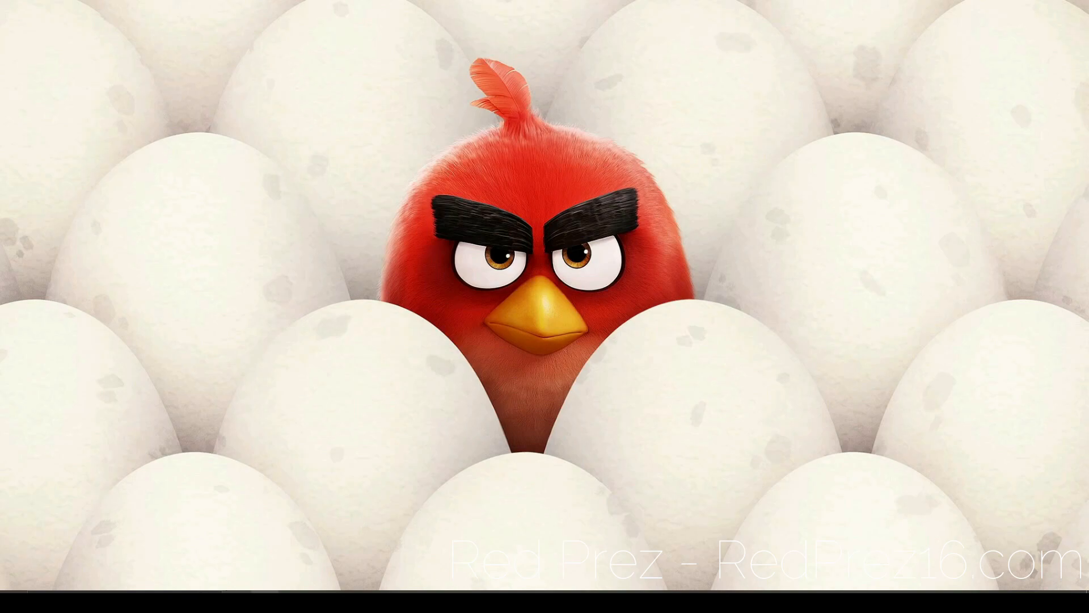
{"action": "left_click", "coordinate": [266, 601]}
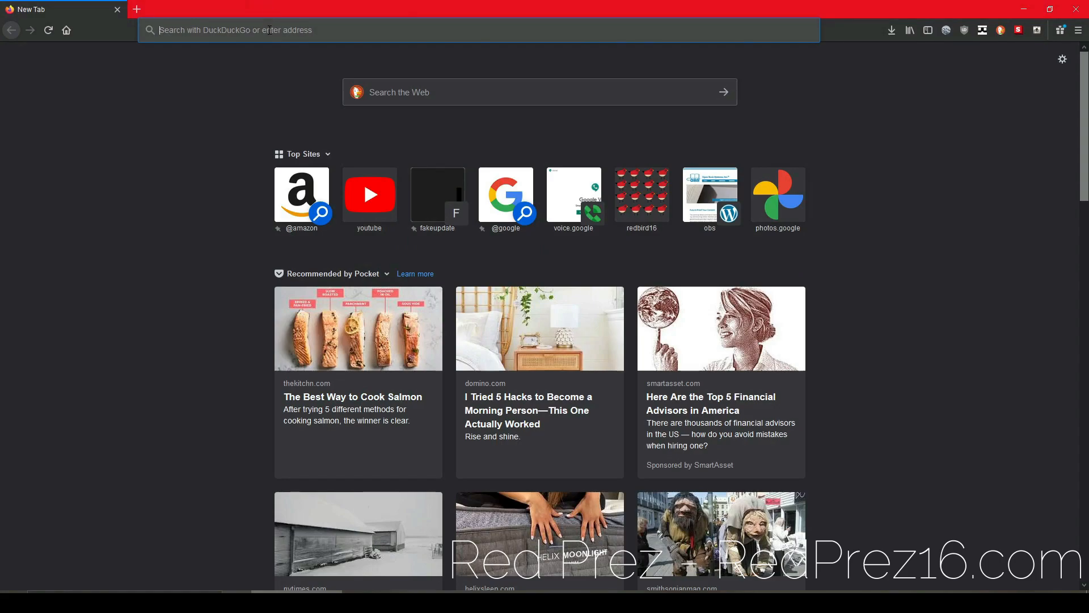
{"action": "left_click", "coordinate": [269, 29]}
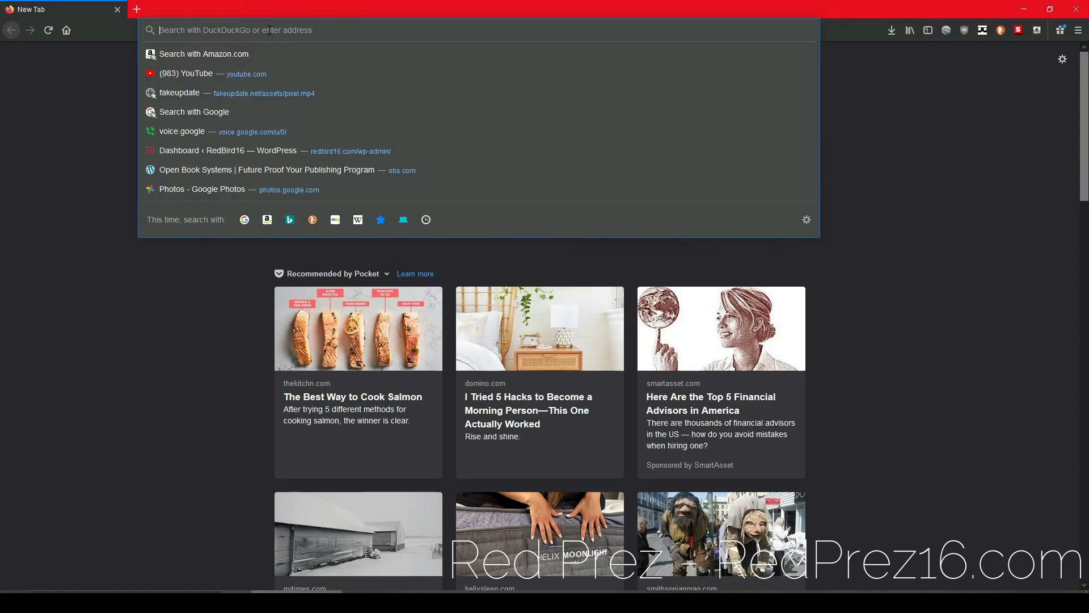
{"action": "type", "text": "Adobe U"}
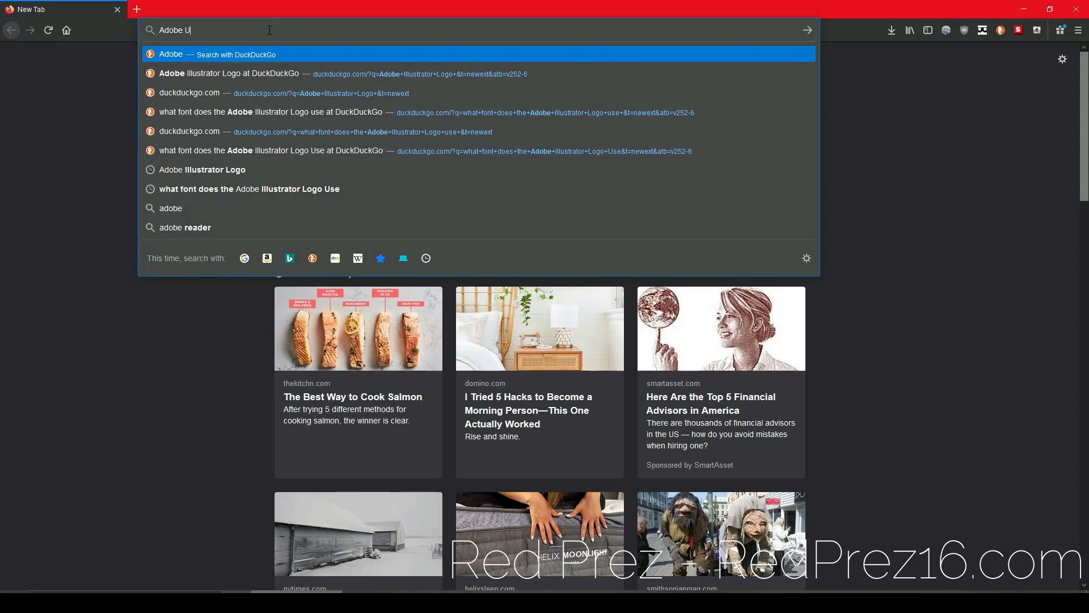
{"action": "key", "text": "BackSpace"}
{"action": "type", "text": "Illustr"}
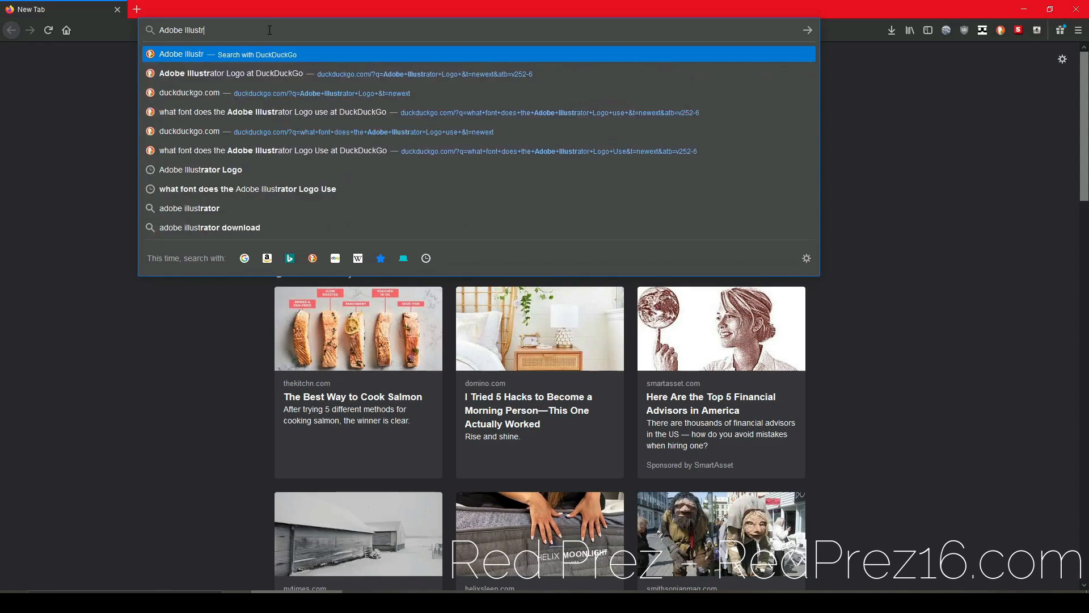
{"action": "type", "text": "ator Logo"}
{"action": "key", "text": "Return"}
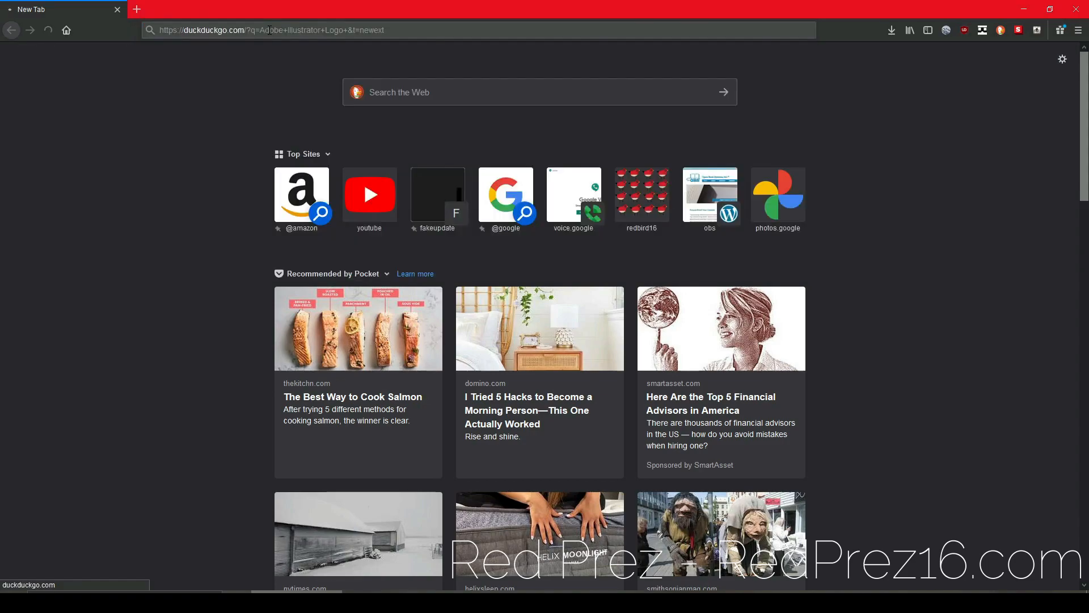
Step: Show the image results and copy the dark Ai logo with the orange border from zeumic.com.au
{"action": "left_click", "coordinate": [126, 89]}
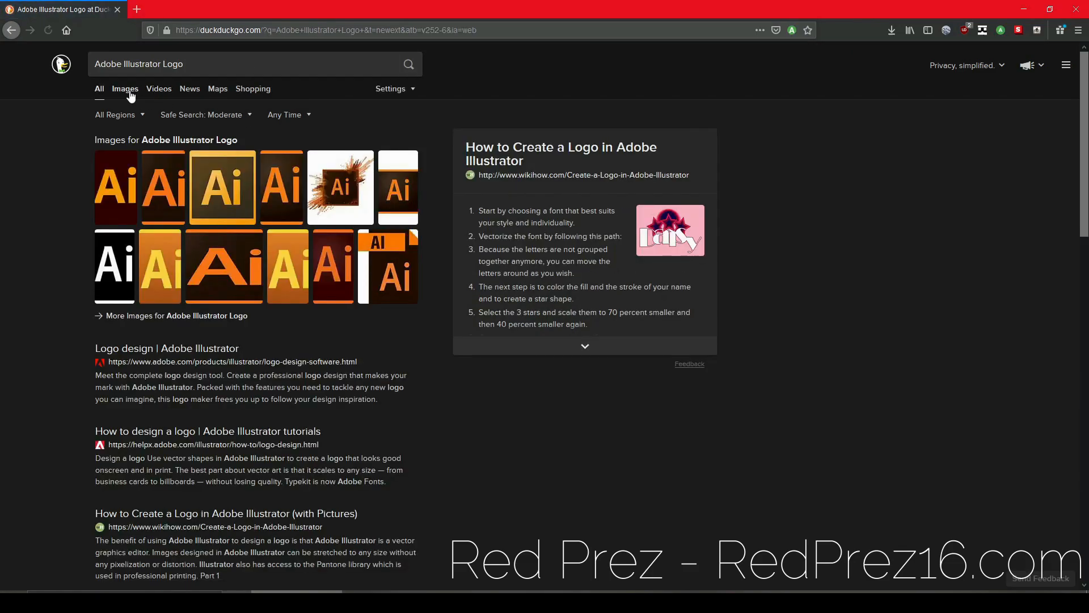
{"action": "left_click", "coordinate": [131, 187]}
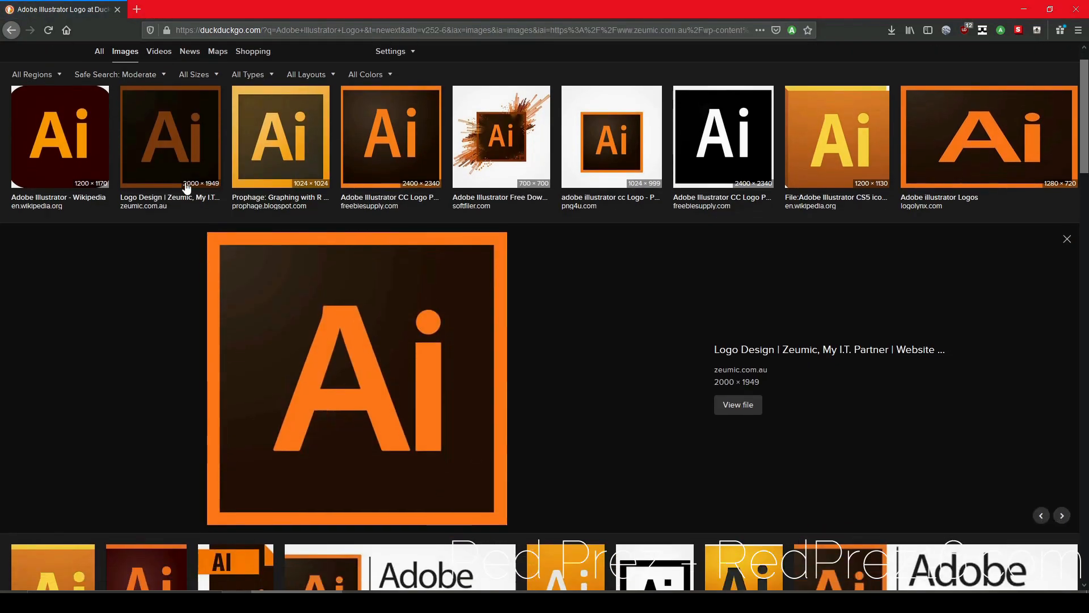
{"action": "right_click", "coordinate": [421, 290]}
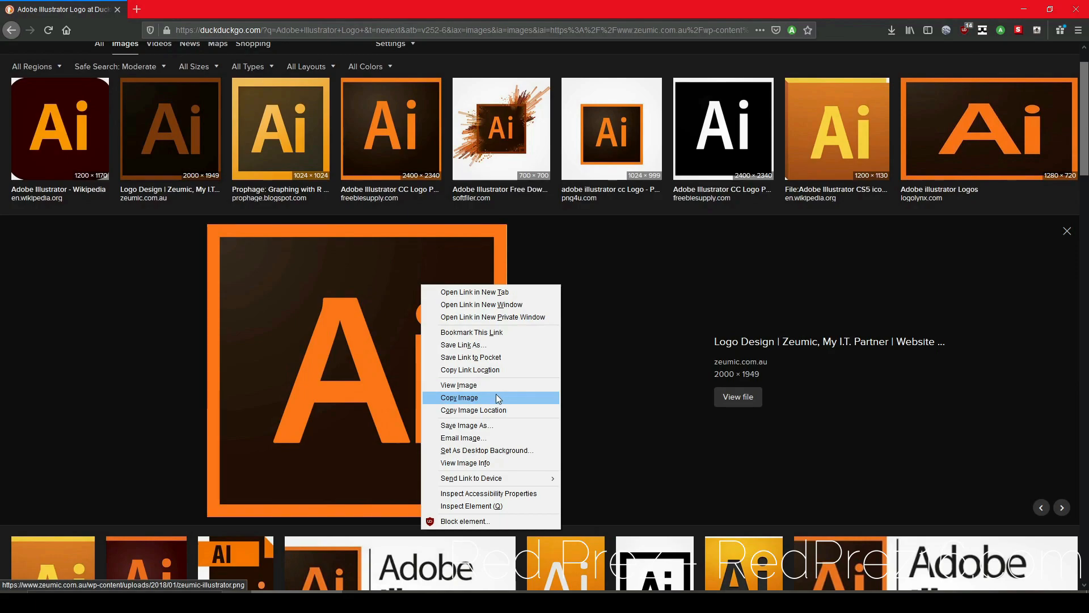
{"action": "left_click", "coordinate": [435, 403]}
Step: Search Windows for "adobe illustrator" and launch Adobe Illustrator CS5.1
{"action": "key", "text": "super+s"}
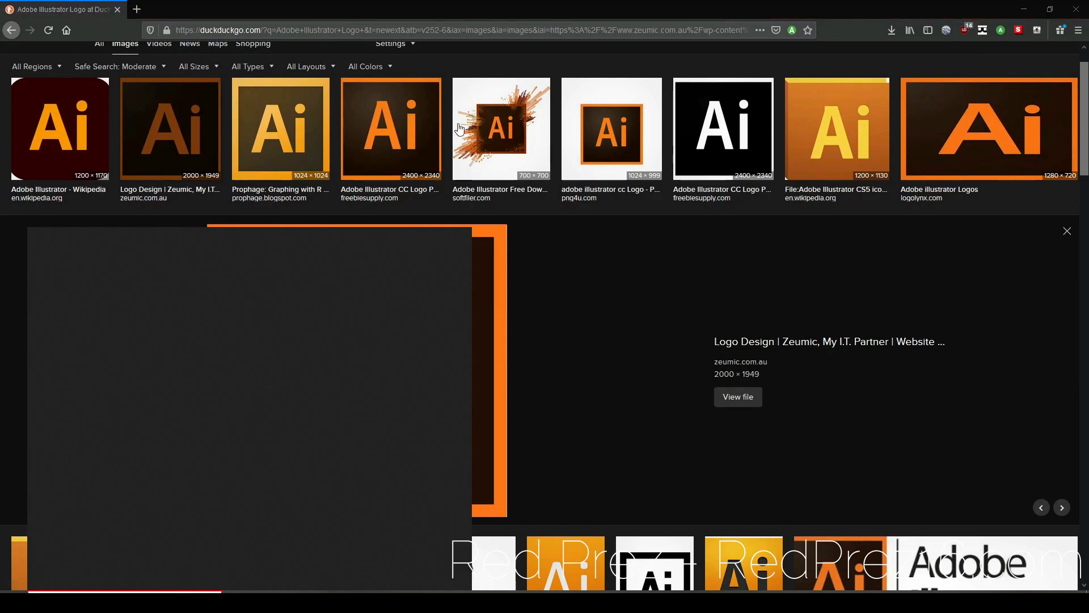
{"action": "type", "text": "adobe illu"}
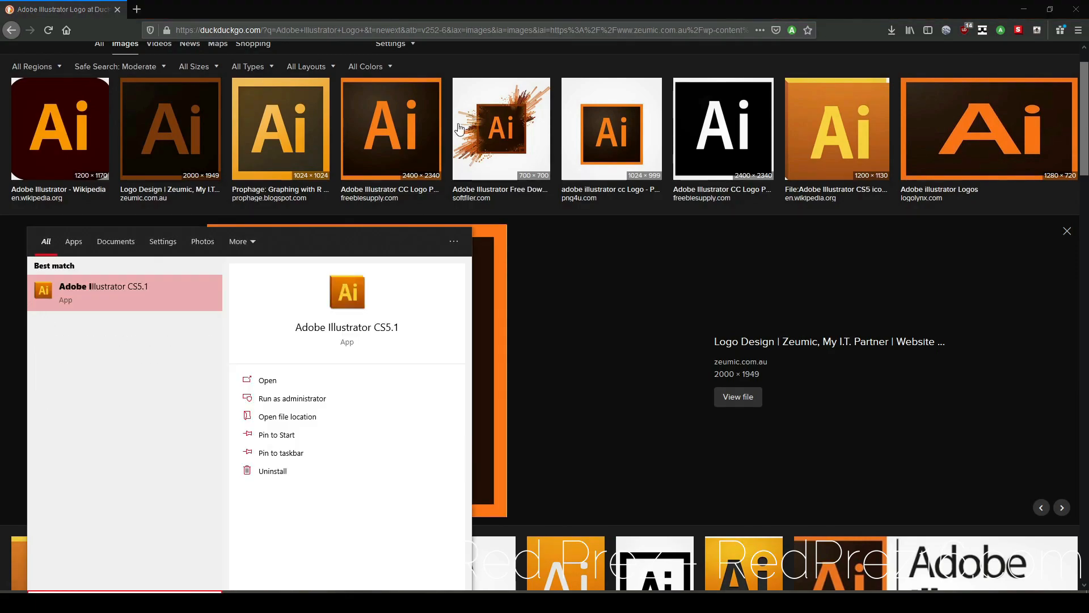
{"action": "type", "text": "strator"}
{"action": "key", "text": "Return"}
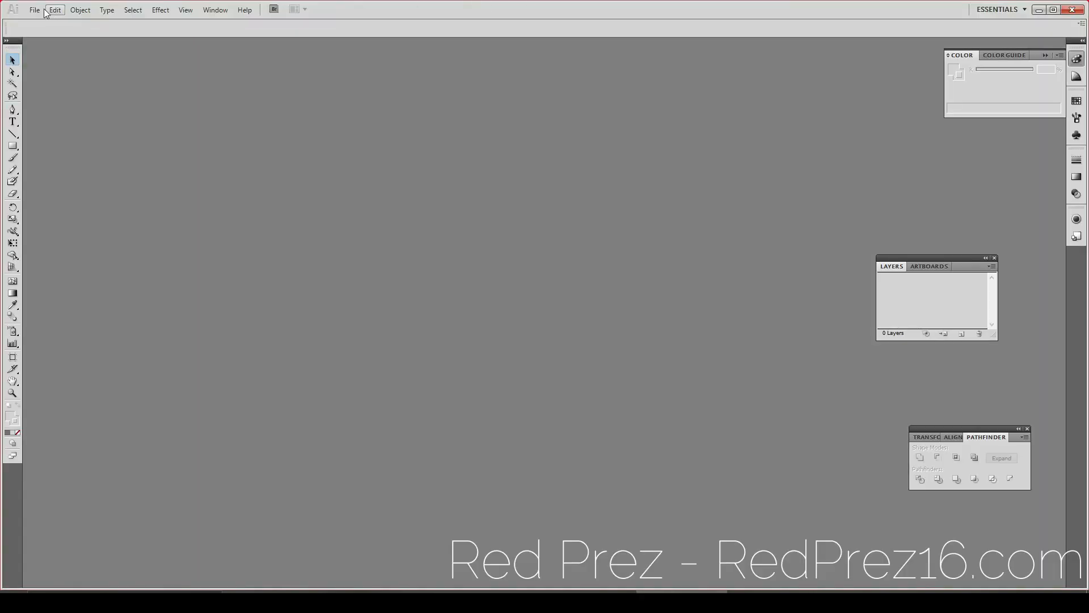
Step: Create a new 1920 x 1080 px document with one artboard
{"action": "left_click", "coordinate": [38, 9]}
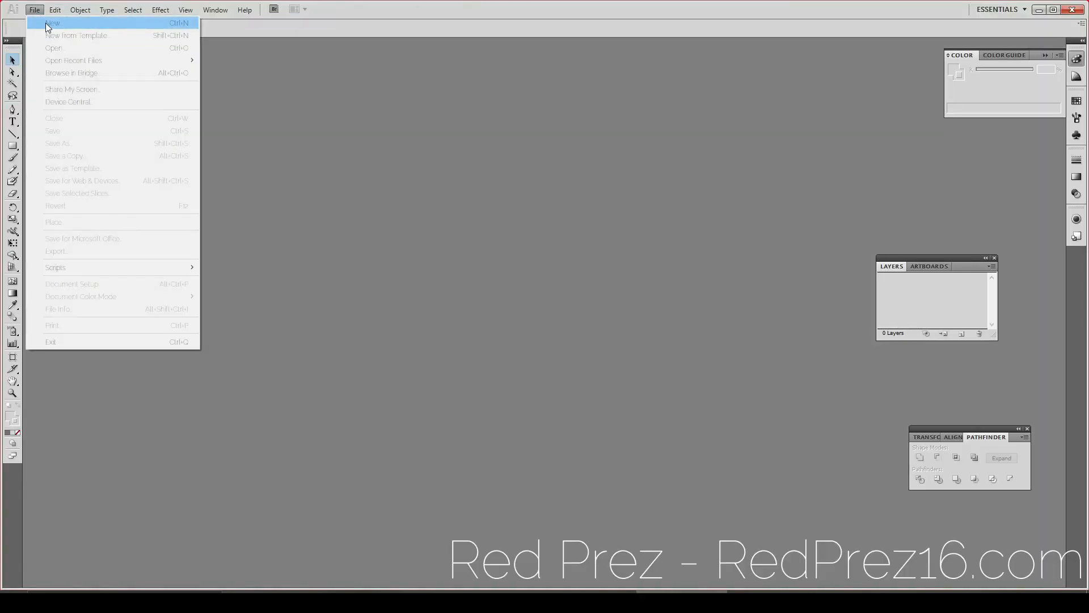
{"action": "key", "text": "Escape"}
{"action": "key", "text": "ctrl+n"}
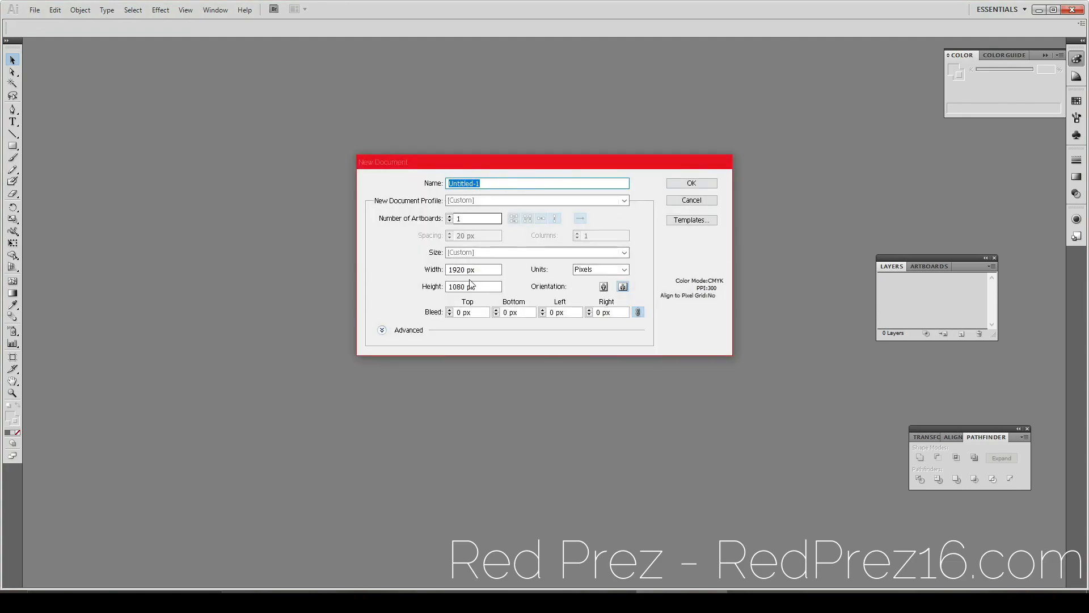
{"action": "left_click", "coordinate": [681, 185]}
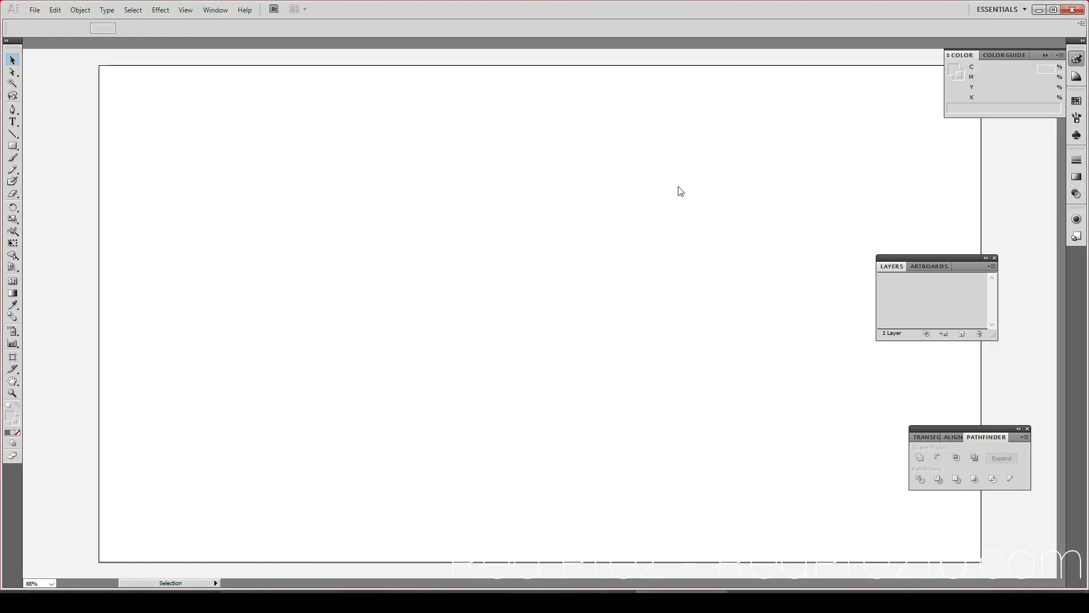
{"action": "scroll", "coordinate": [669, 185], "scroll_direction": "down", "scroll_amount": 3}
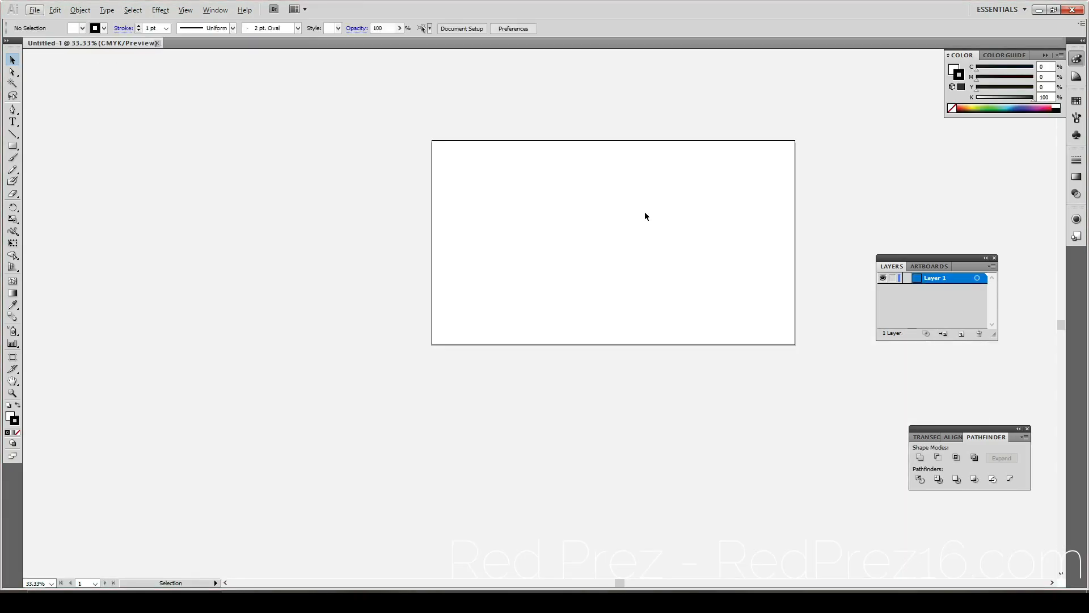
Step: Paste the copied logo, scale it down proportionally and place it just outside the artboard's right edge, then deselect it
{"action": "key", "text": "super"}
{"action": "key", "text": "super"}
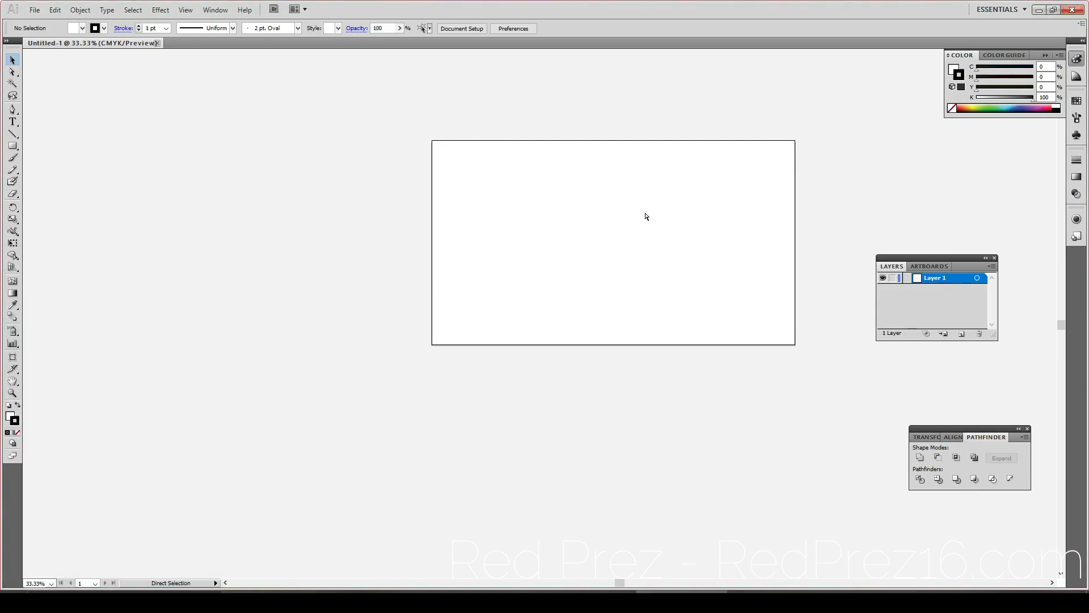
{"action": "key", "text": "ctrl+v"}
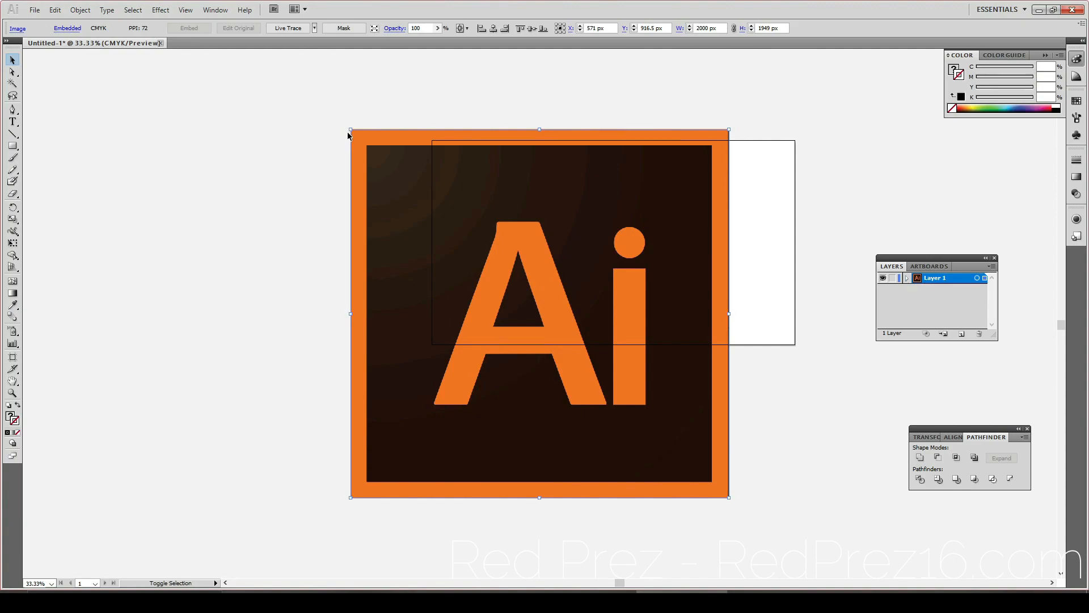
{"action": "left_click_drag", "start_coordinate": [351, 129], "coordinate": [517, 291]}
{"action": "left_click_drag", "start_coordinate": [660, 369], "coordinate": [754, 246]}
{"action": "left_click_drag", "start_coordinate": [821, 376], "coordinate": [746, 304]}
{"action": "left_click_drag", "start_coordinate": [669, 267], "coordinate": [865, 240]}
{"action": "left_click", "coordinate": [829, 328]}
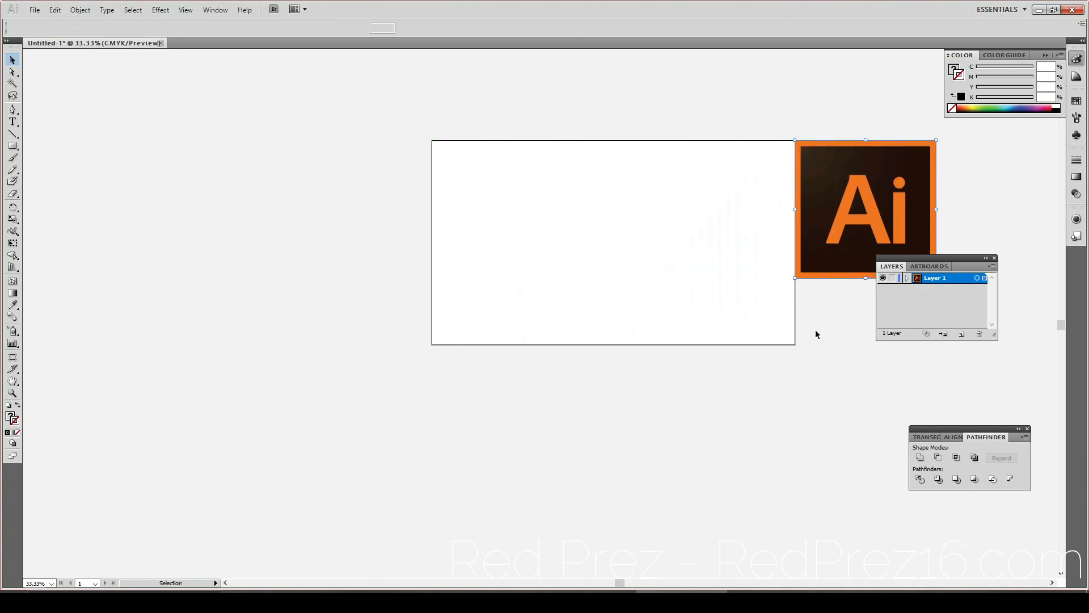
{"action": "scroll", "coordinate": [456, 325], "scroll_direction": "up", "scroll_amount": 3}
{"action": "scroll", "coordinate": [454, 326], "scroll_direction": "down", "scroll_amount": 2}
{"action": "scroll", "coordinate": [452, 326], "scroll_direction": "up", "scroll_amount": 2}
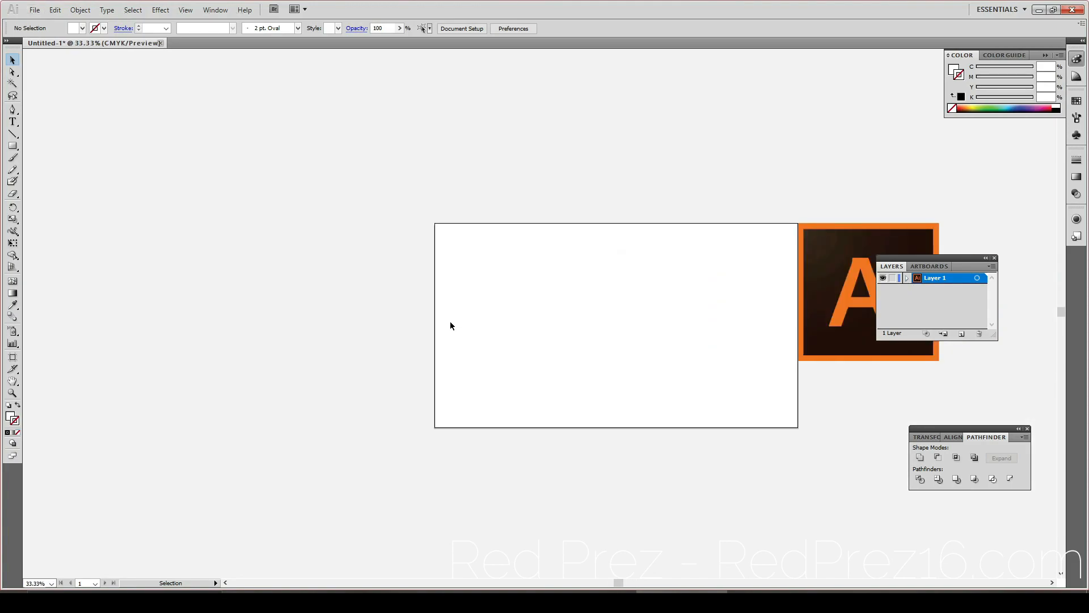
{"action": "scroll", "coordinate": [452, 326], "scroll_direction": "right", "scroll_amount": 4}
{"action": "scroll", "coordinate": [447, 325], "scroll_direction": "down", "scroll_amount": 3}
{"action": "scroll", "coordinate": [446, 321], "scroll_direction": "up", "scroll_amount": 2}
{"action": "scroll", "coordinate": [445, 318], "scroll_direction": "up", "scroll_amount": 3}
Step: Activate the Rectangle tool with a white fill and no stroke
{"action": "left_click", "coordinate": [12, 147]}
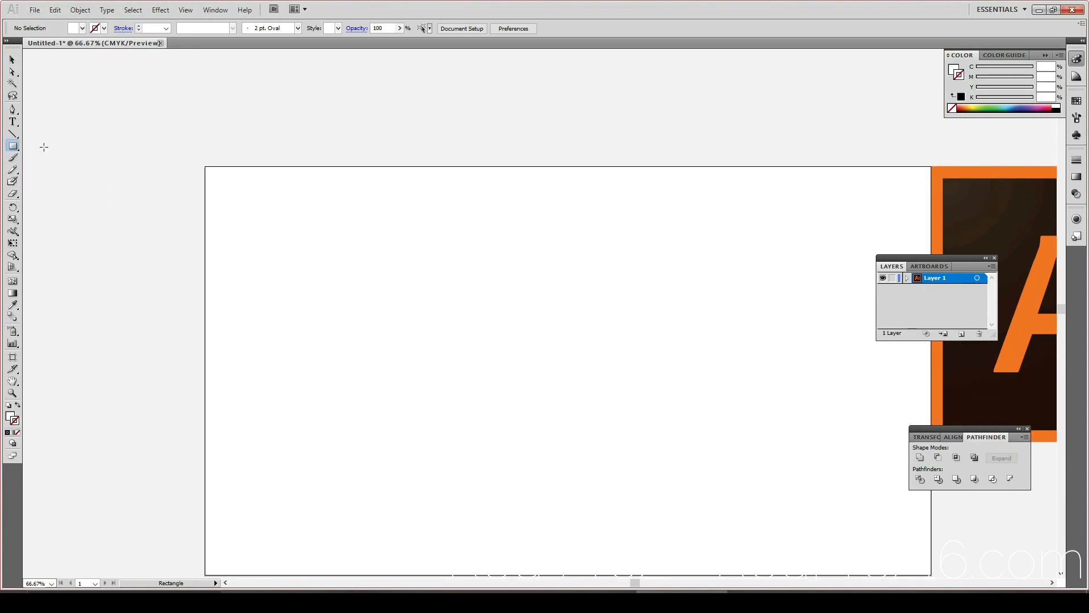
{"action": "left_click_drag", "start_coordinate": [15, 151], "coordinate": [29, 147]}
{"action": "key", "text": "l"}
{"action": "key", "text": "d"}
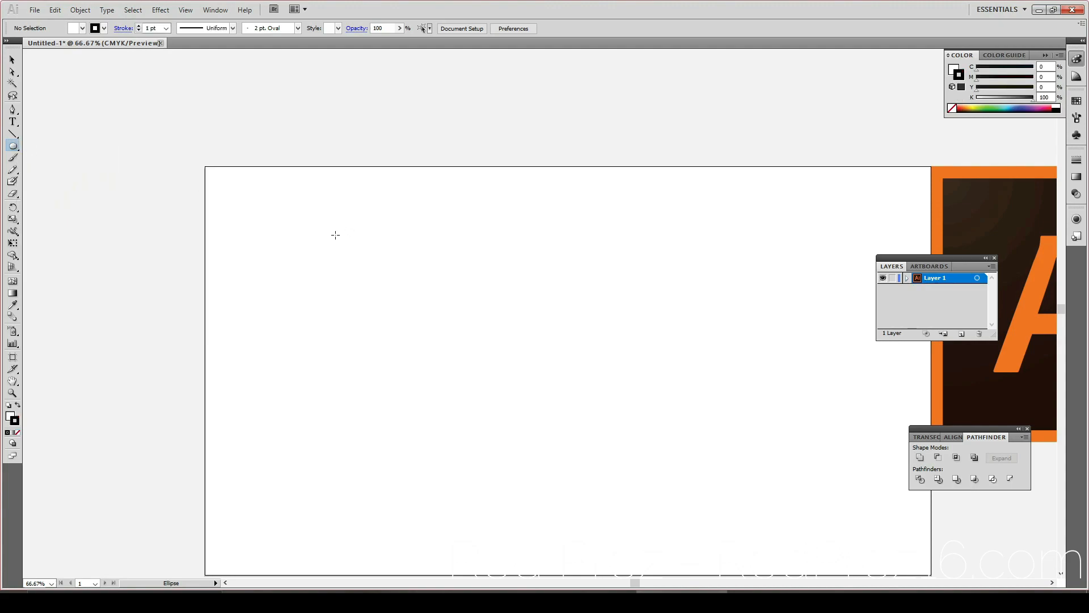
{"action": "key", "text": "m"}
{"action": "left_click", "coordinate": [17, 432]}
{"action": "scroll", "coordinate": [170, 394], "scroll_direction": "down", "scroll_amount": 3}
{"action": "scroll", "coordinate": [173, 382], "scroll_direction": "right", "scroll_amount": 3}
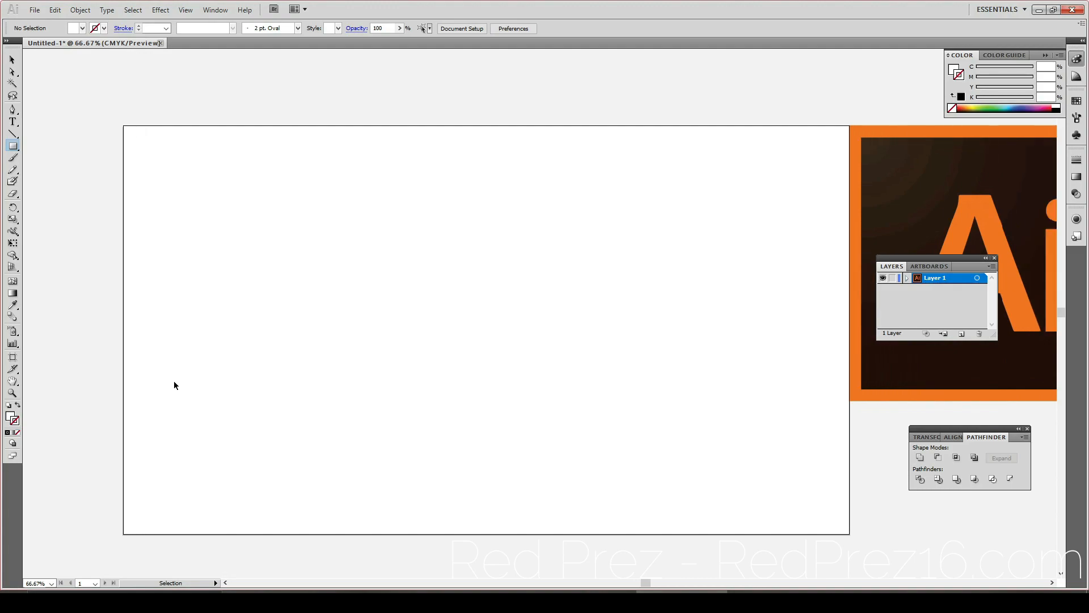
Step: Set the stroke to bright red (M 99.4, Y 100) and draw a square about 628 px wide on the artboard's left half
{"action": "double_click", "coordinate": [16, 420]}
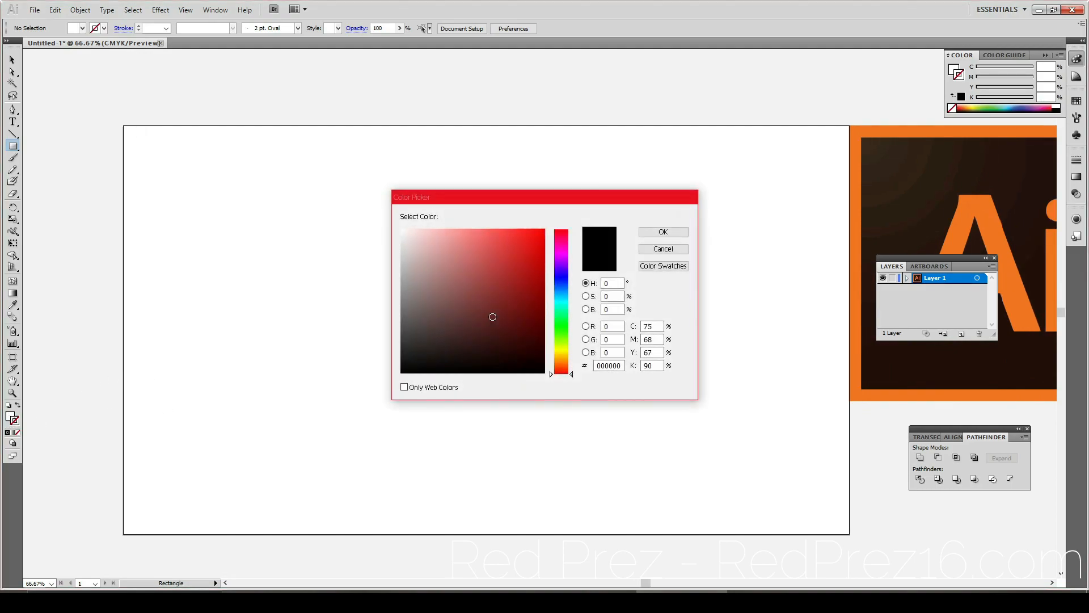
{"action": "mouse_move", "coordinate": [561, 321]}
{"action": "left_mouse_down"}
{"action": "mouse_move", "coordinate": [569, 215]}
{"action": "mouse_move", "coordinate": [549, 231]}
{"action": "left_mouse_up"}
{"action": "left_click", "coordinate": [534, 243]}
{"action": "left_click", "coordinate": [677, 233]}
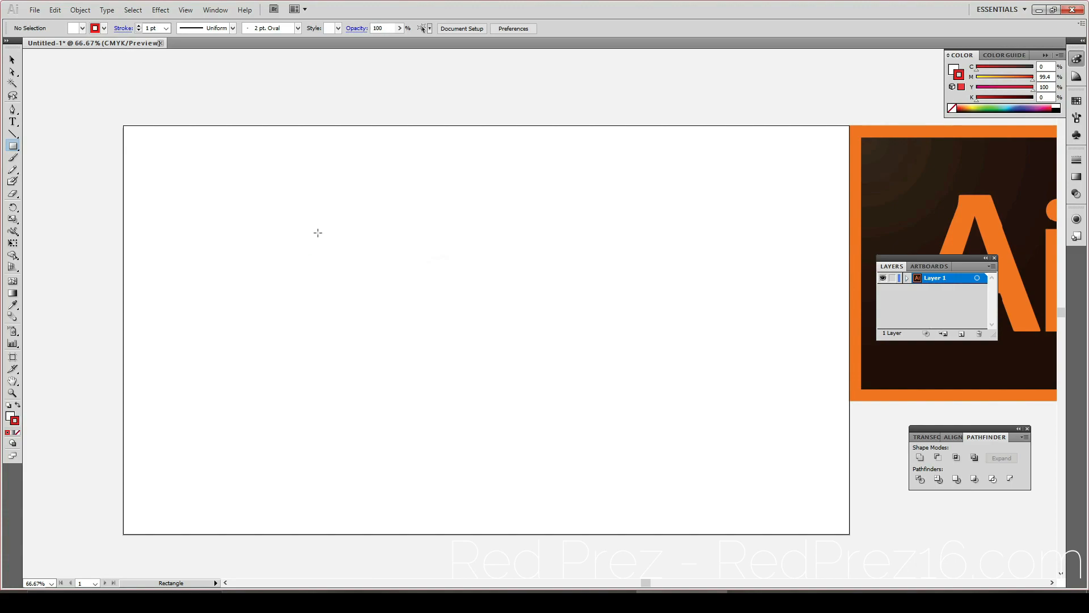
{"action": "mouse_move", "coordinate": [242, 180]}
{"action": "left_mouse_down"}
{"action": "mouse_move", "coordinate": [435, 372]}
{"action": "mouse_move", "coordinate": [466, 418]}
{"action": "left_mouse_up"}
Step: Apply the 7 pt. Round brush to the square's red outline and deselect the square
{"action": "left_click", "coordinate": [298, 28]}
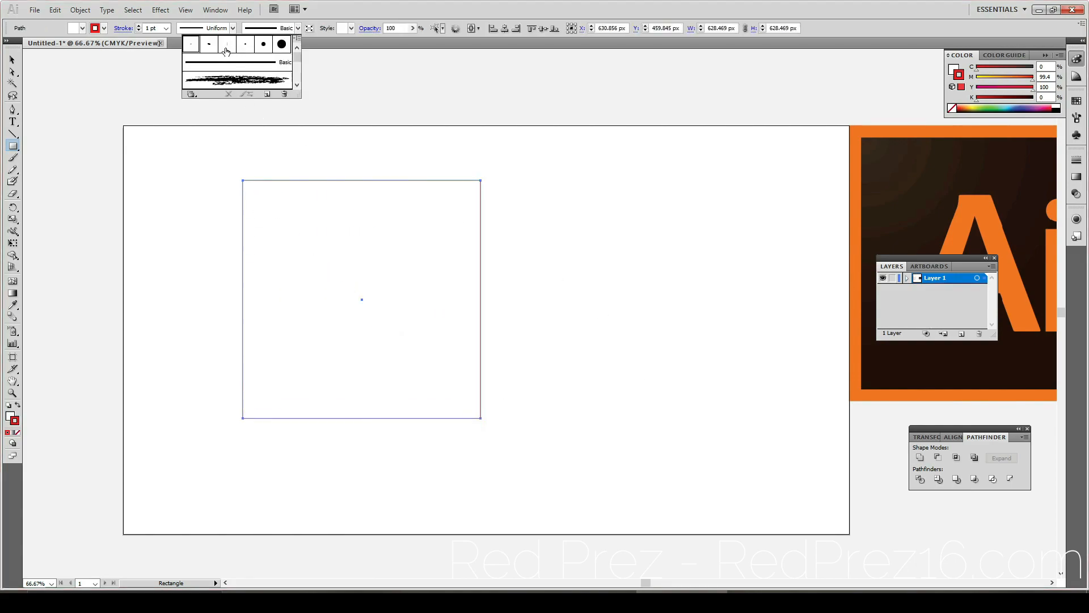
{"action": "left_click", "coordinate": [263, 45]}
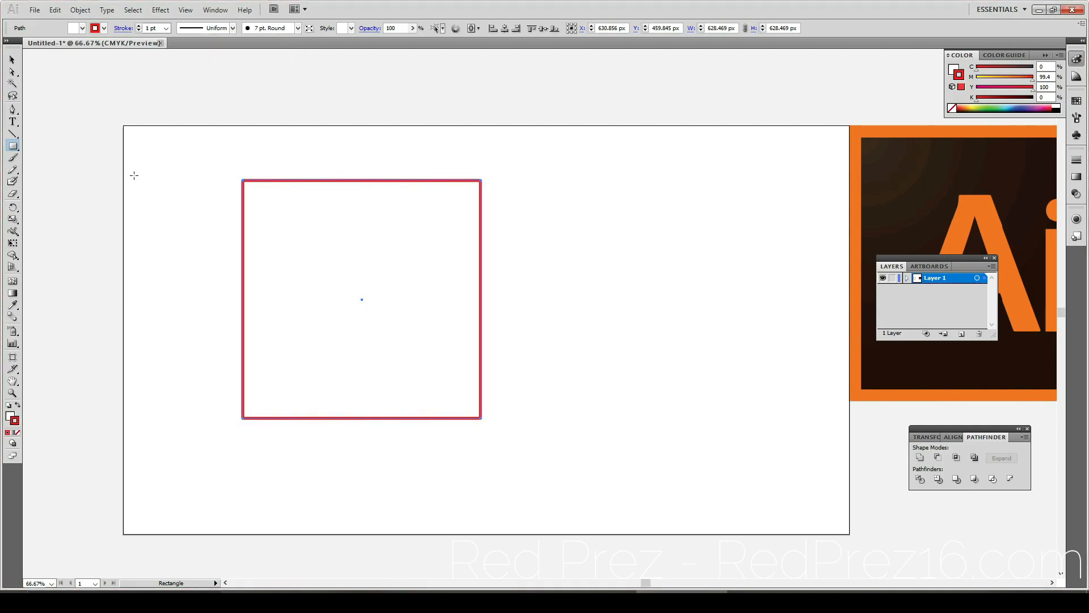
{"action": "left_click", "coordinate": [452, 219]}
{"action": "left_click", "coordinate": [588, 309]}
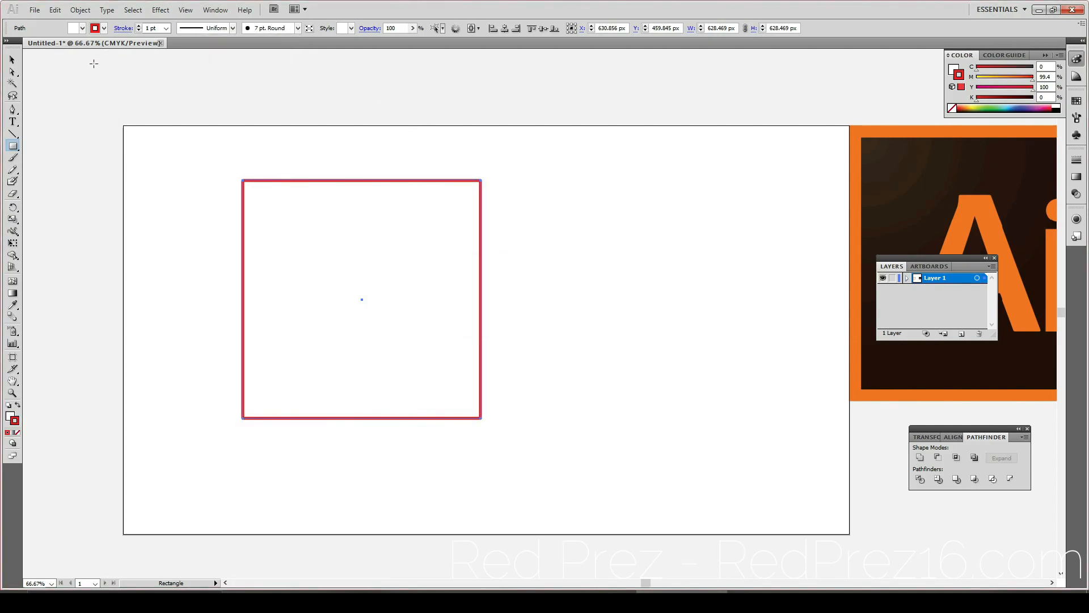
{"action": "left_click", "coordinate": [12, 59]}
{"action": "left_click", "coordinate": [185, 134]}
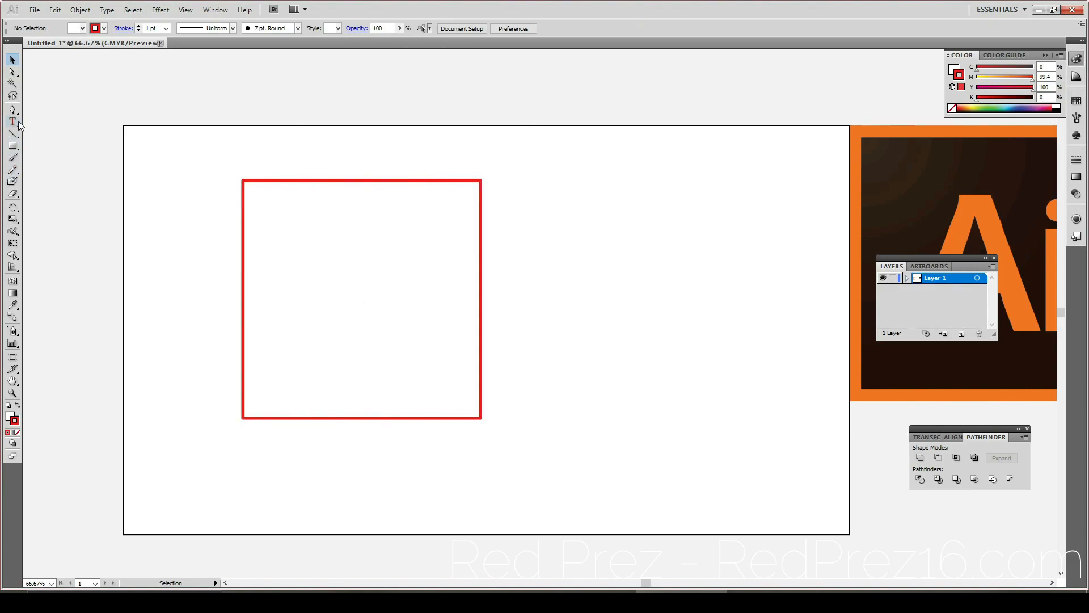
Step: Draw a second square about 628 px wide exactly over the first and target its path in Layer 1
{"action": "left_click", "coordinate": [13, 146]}
{"action": "left_click_drag", "start_coordinate": [243, 180], "coordinate": [479, 360]}
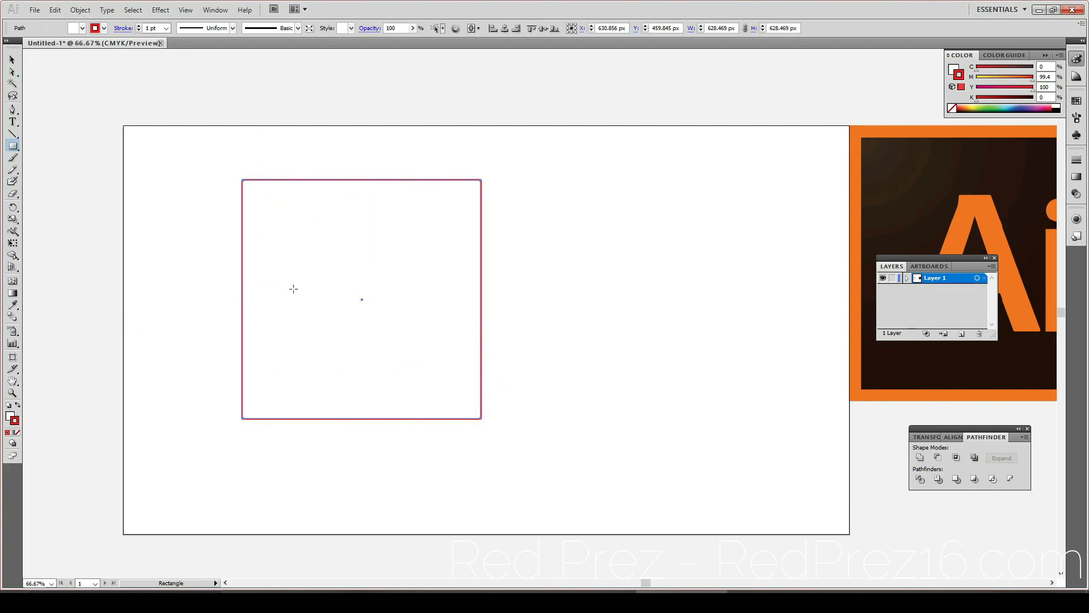
{"action": "left_click", "coordinate": [907, 278]}
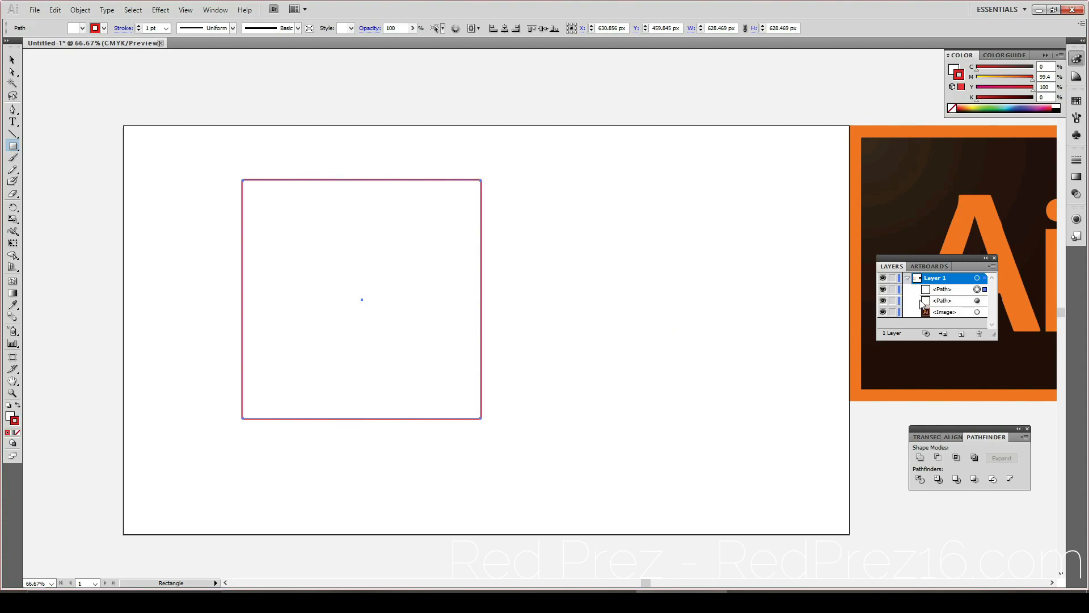
{"action": "scroll", "coordinate": [922, 304], "scroll_direction": "down", "scroll_amount": 1}
{"action": "left_click", "coordinate": [942, 290]}
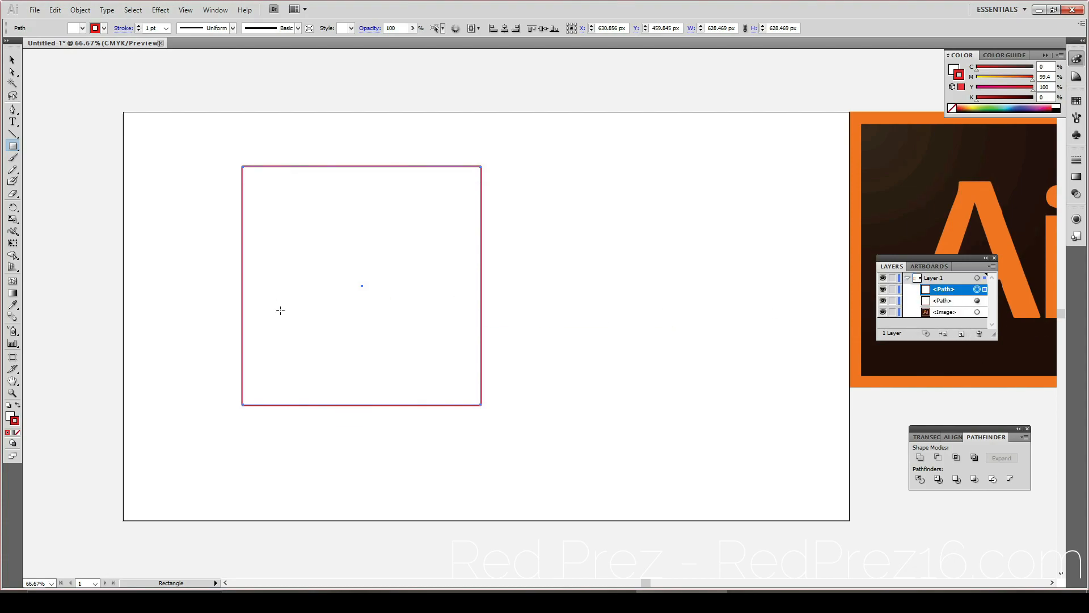
Step: Remove the upper square's stroke and fill it with blue (C 75.52, M 46.75, Y 0, K 0)
{"action": "left_click", "coordinate": [19, 432]}
{"action": "double_click", "coordinate": [10, 416]}
{"action": "left_click_drag", "start_coordinate": [567, 308], "coordinate": [565, 290]}
{"action": "left_click_drag", "start_coordinate": [536, 236], "coordinate": [560, 223]}
{"action": "left_click", "coordinate": [675, 232]}
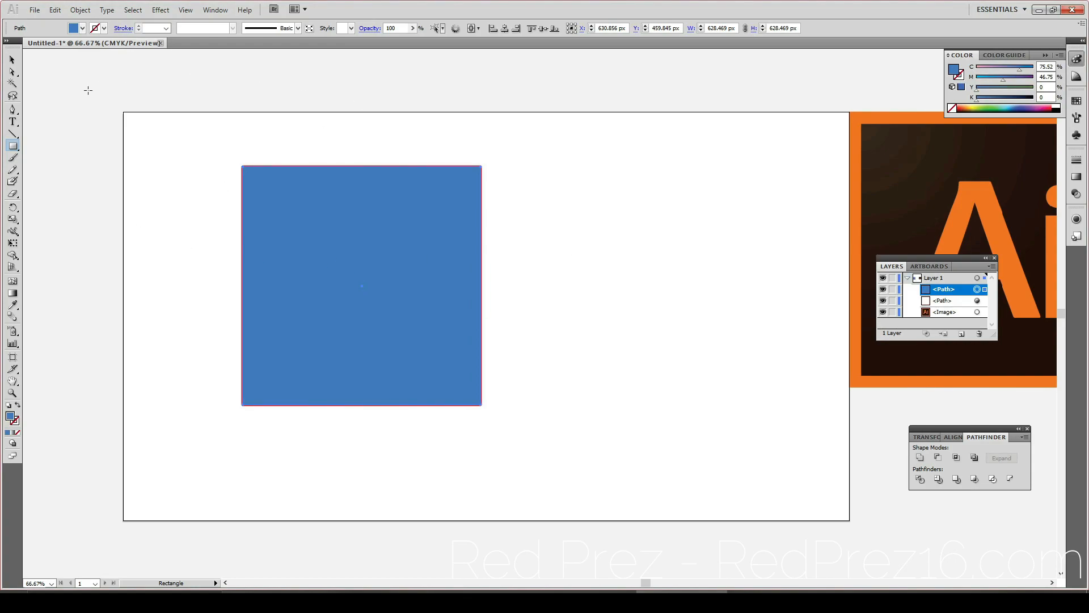
Step: Select both overlapping squares and group them
{"action": "left_click", "coordinate": [12, 59]}
{"action": "left_click", "coordinate": [199, 187]}
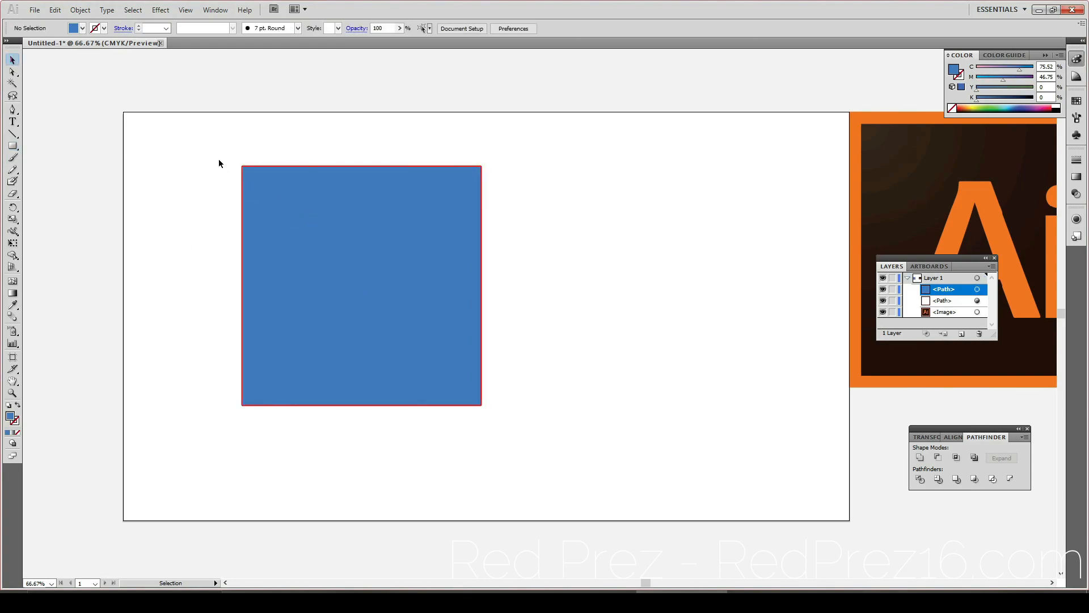
{"action": "left_click_drag", "start_coordinate": [231, 168], "coordinate": [486, 358]}
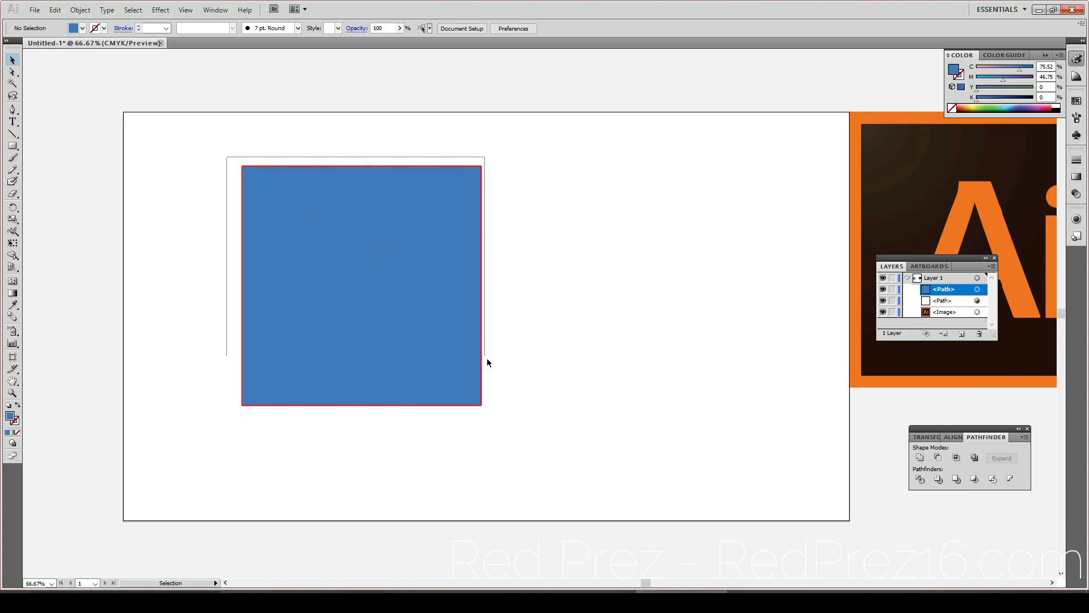
{"action": "right_click", "coordinate": [370, 300]}
{"action": "left_click", "coordinate": [413, 352]}
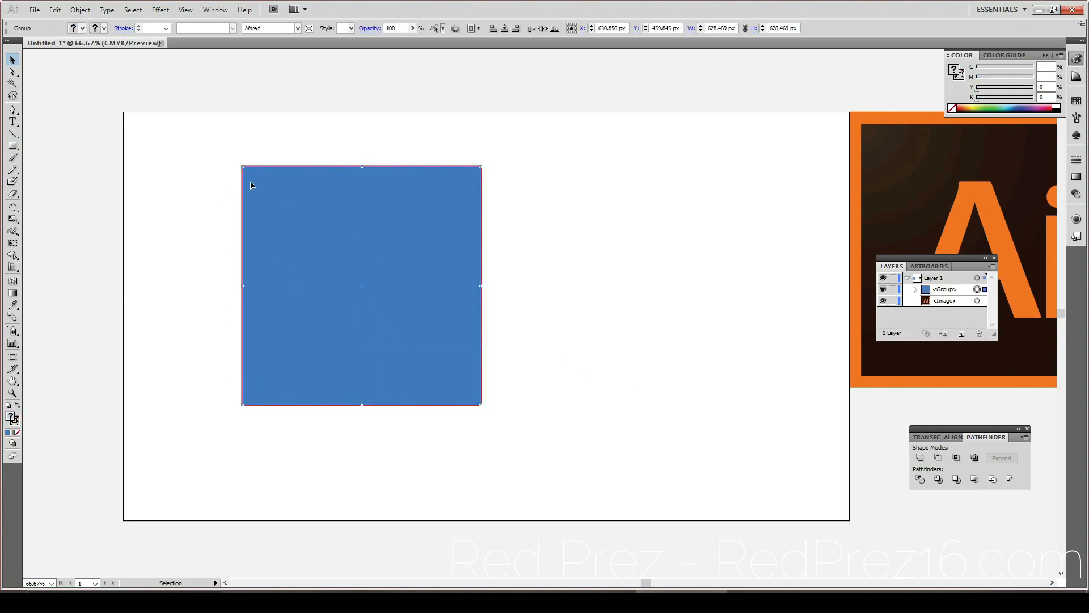
{"action": "right_click", "coordinate": [303, 180]}
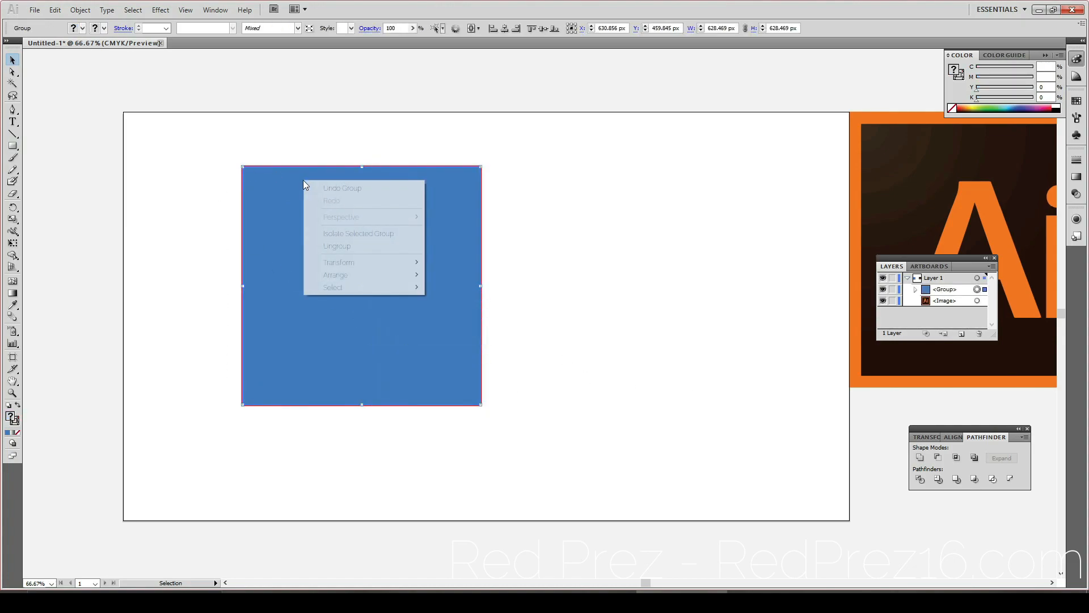
{"action": "left_click", "coordinate": [206, 102]}
Step: Center the group of squares horizontally and vertically on the artboard and deselect it
{"action": "left_click_drag", "start_coordinate": [195, 133], "coordinate": [590, 460]}
{"action": "left_click", "coordinate": [504, 29]}
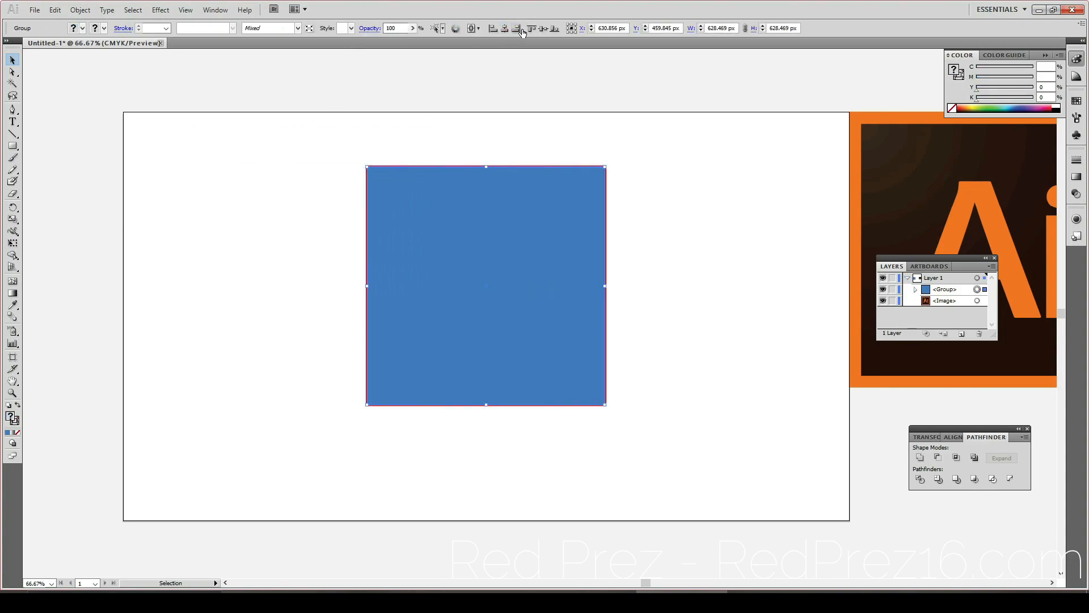
{"action": "left_click", "coordinate": [543, 29]}
{"action": "left_click", "coordinate": [277, 205]}
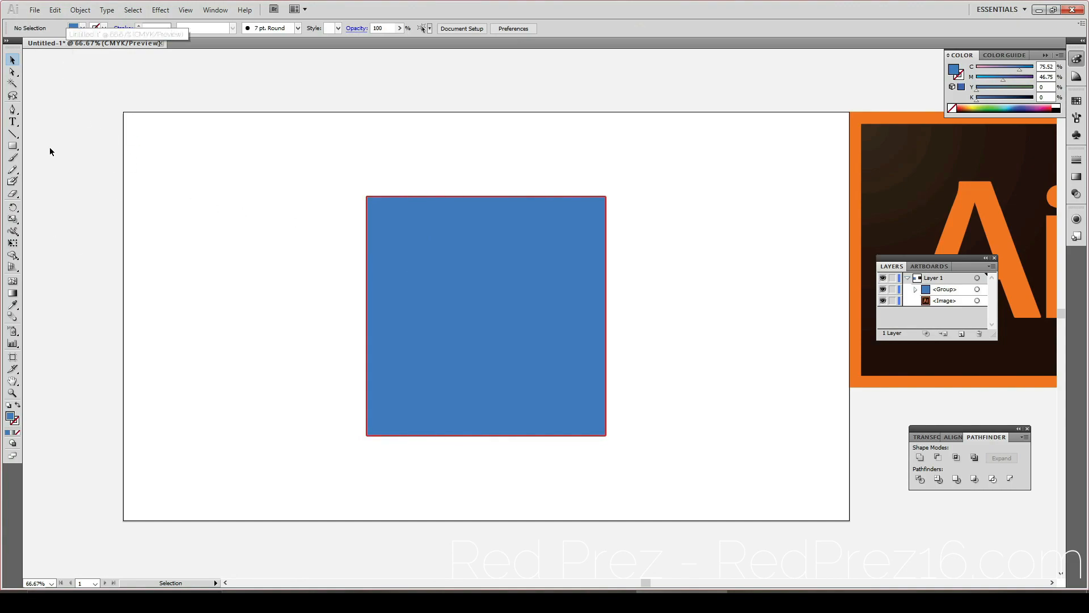
Step: Ungroup the two centered squares
{"action": "right_click", "coordinate": [456, 290]}
{"action": "left_click", "coordinate": [398, 359]}
{"action": "right_click", "coordinate": [396, 355]}
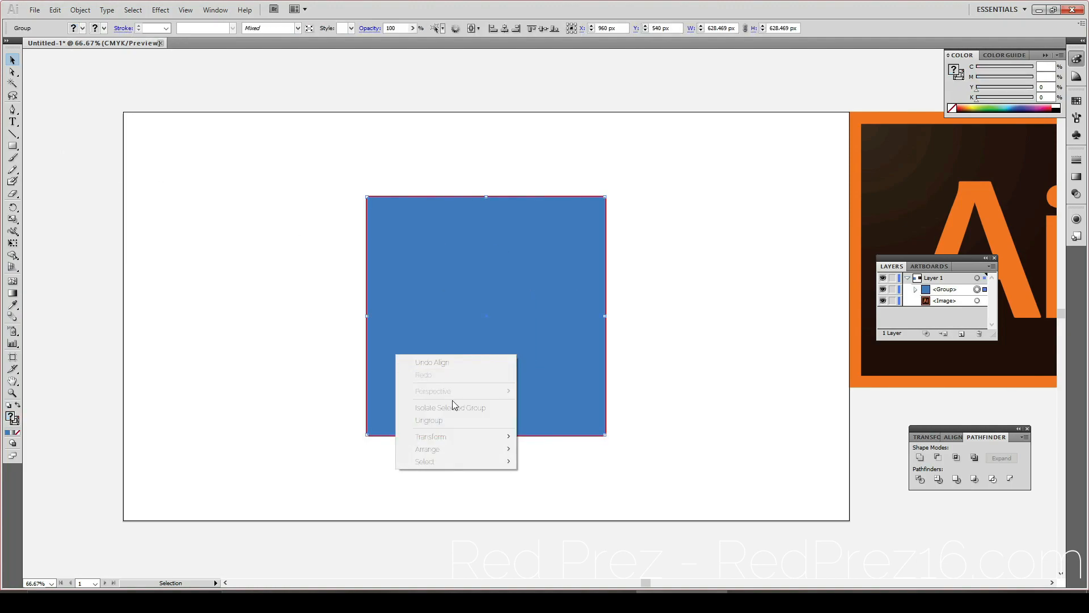
{"action": "left_click", "coordinate": [434, 421]}
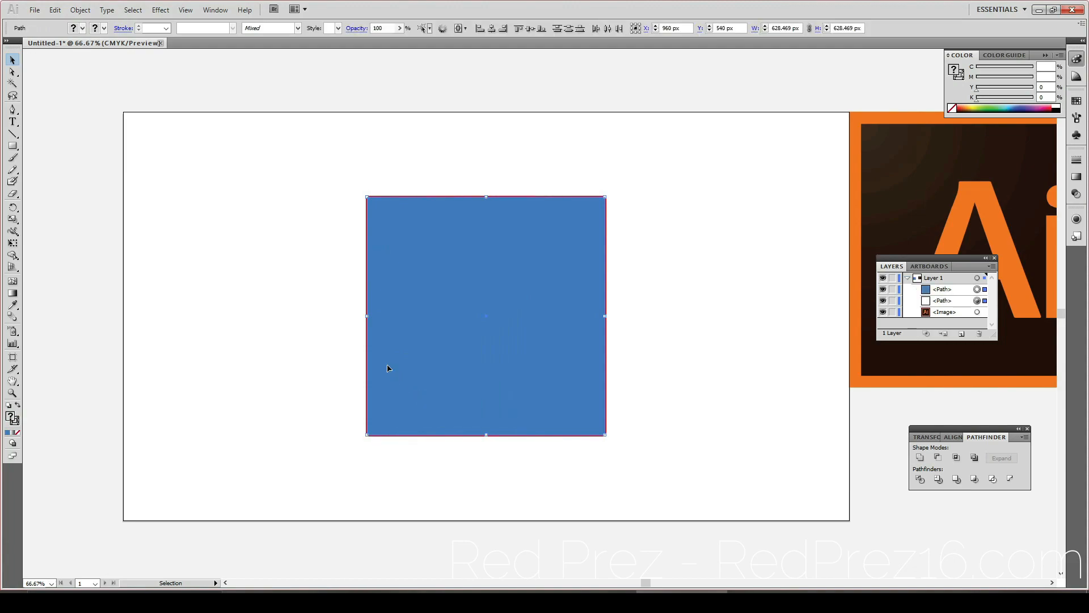
Step: Apply the 15 pt. Round brush to the upper blue square's outline
{"action": "left_click", "coordinate": [371, 433]}
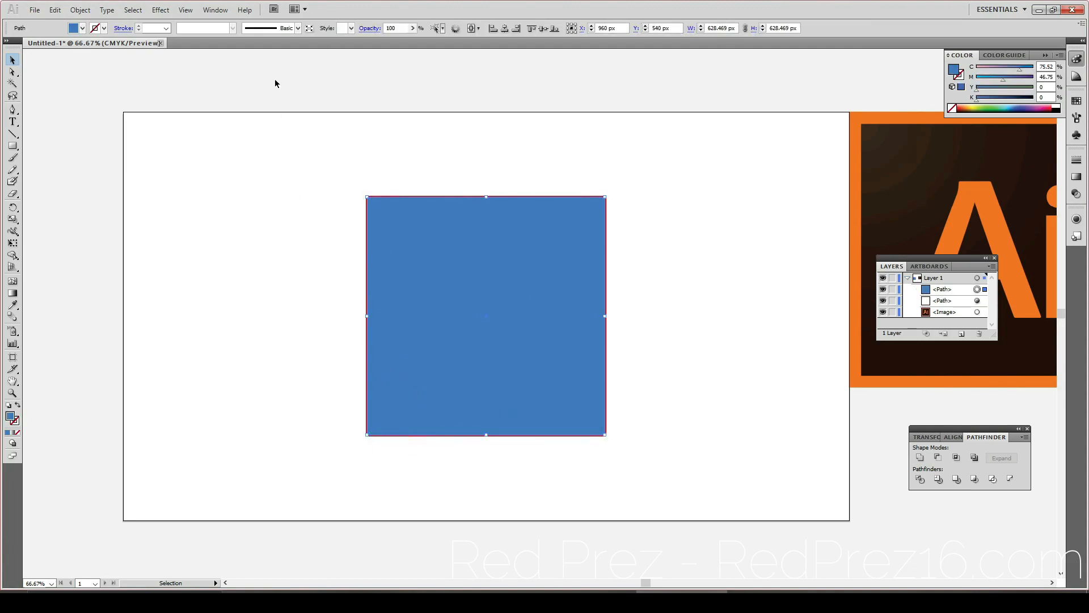
{"action": "left_click", "coordinate": [298, 28]}
{"action": "left_click", "coordinate": [281, 46]}
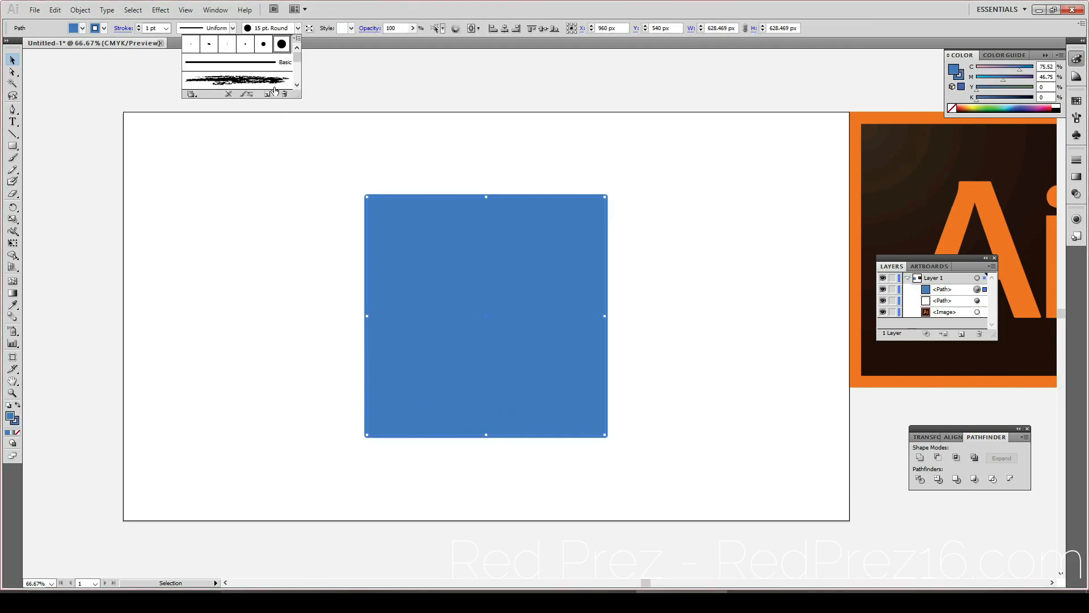
{"action": "left_click", "coordinate": [88, 177]}
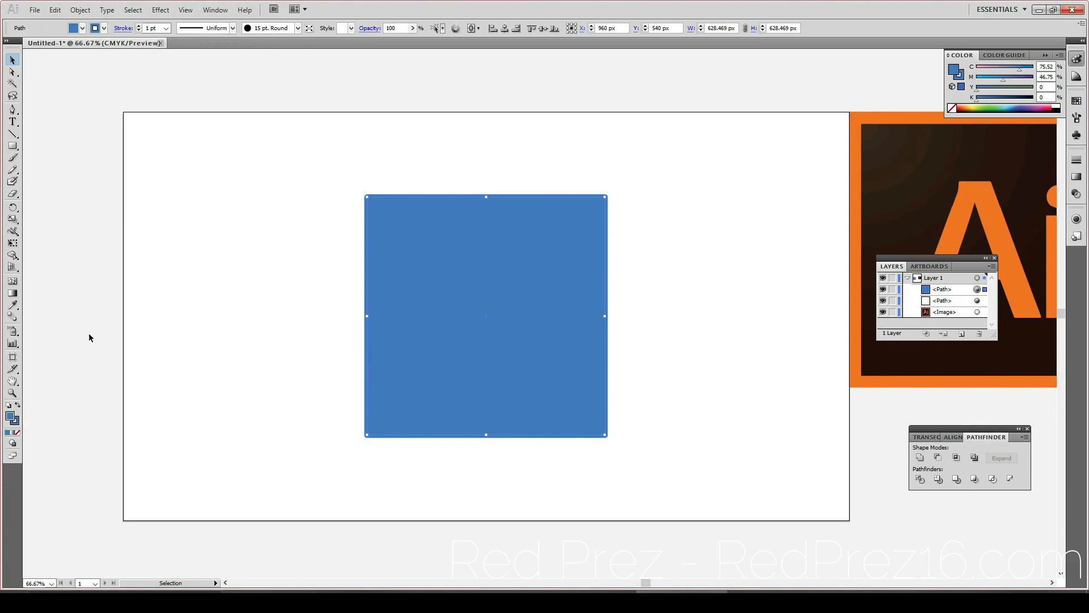
Step: Try a bright red fill (FF0000) on the upper square, undo it and deselect the square
{"action": "double_click", "coordinate": [10, 419]}
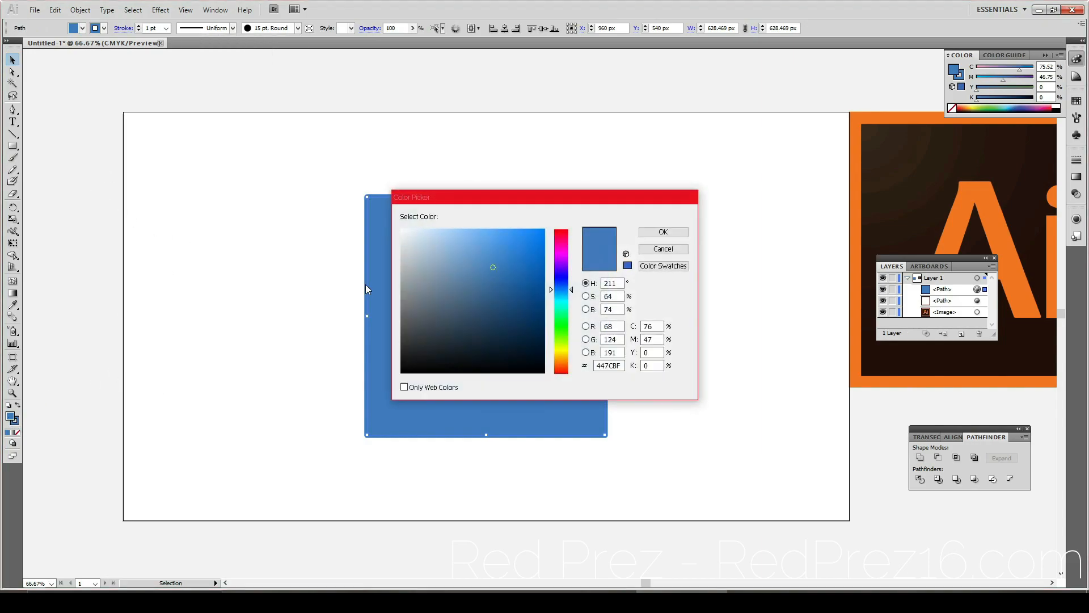
{"action": "left_click_drag", "start_coordinate": [562, 258], "coordinate": [567, 203]}
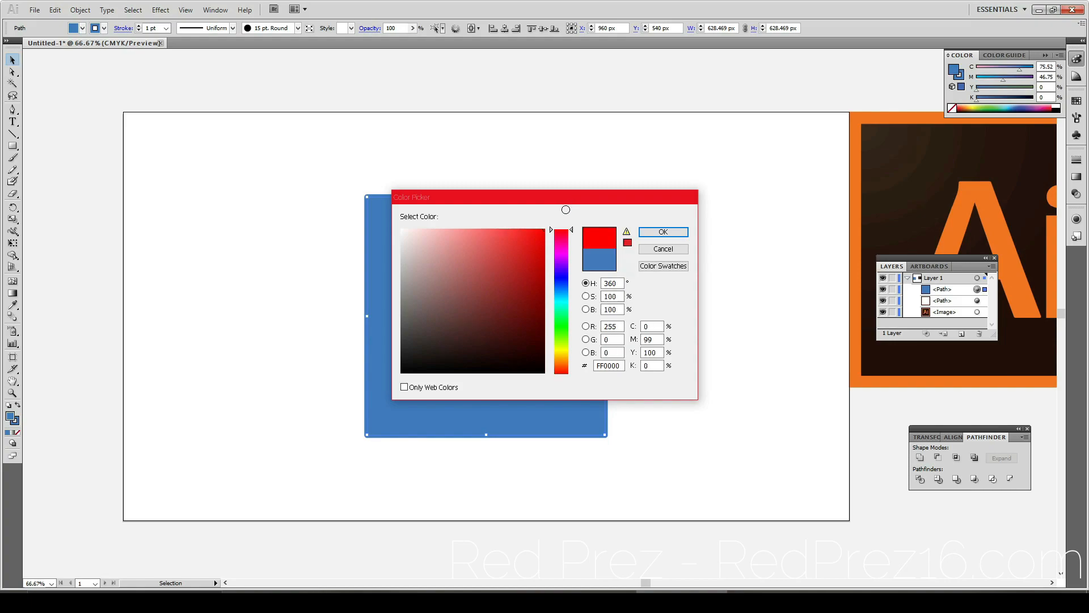
{"action": "left_click", "coordinate": [663, 232]}
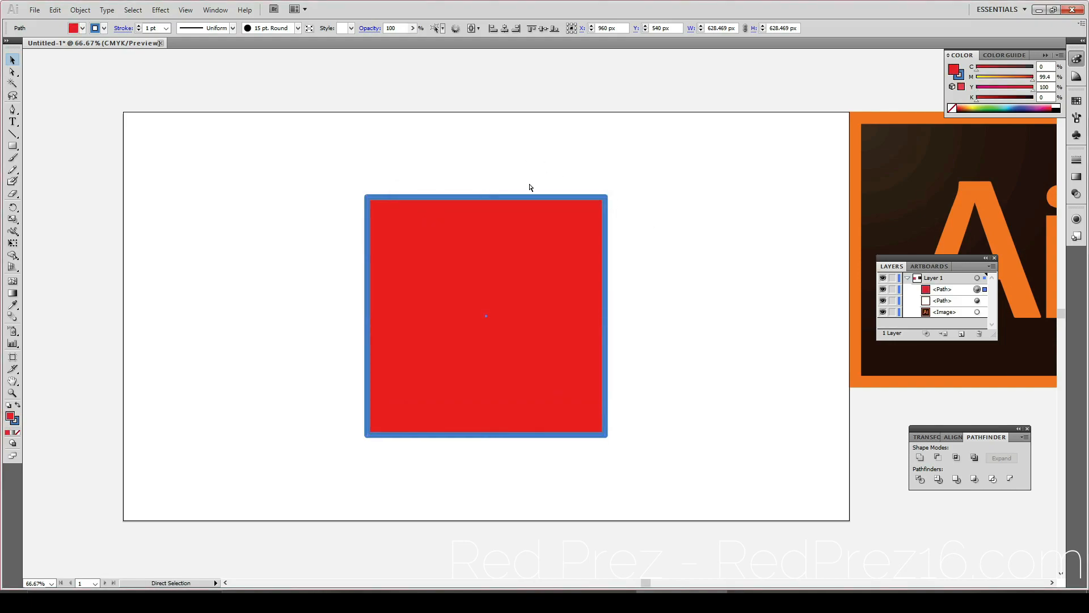
{"action": "key", "text": "ctrl+z"}
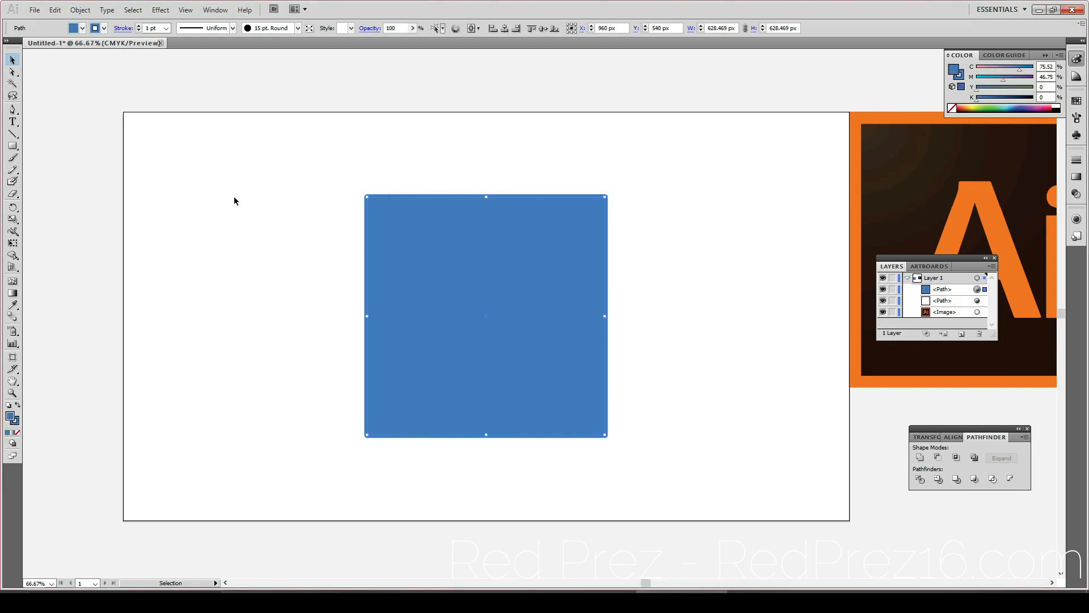
{"action": "left_click", "coordinate": [235, 201]}
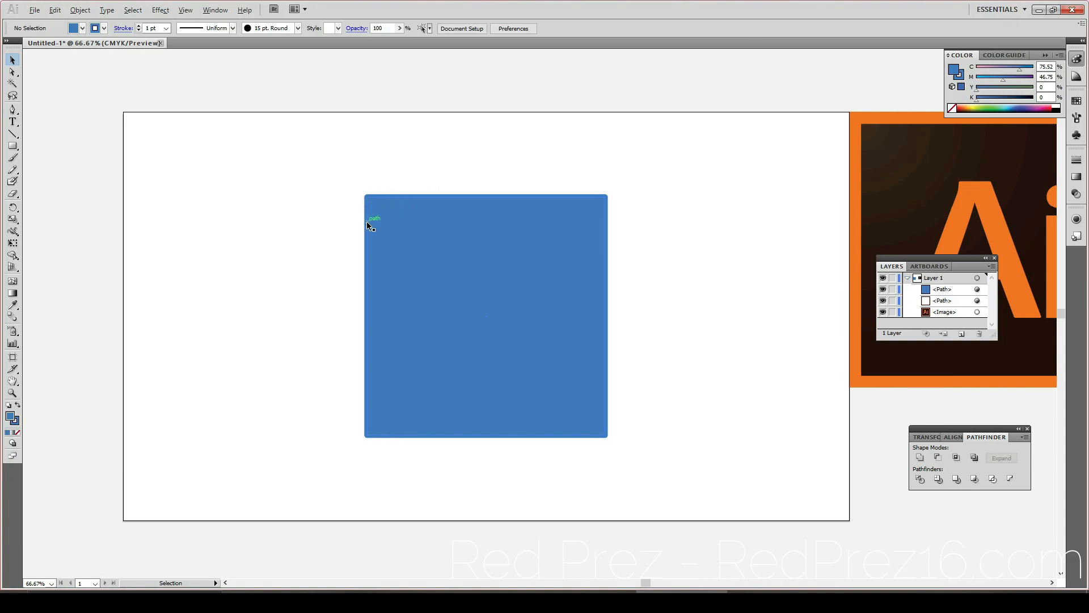
Step: Fill the upper square with green (C 62.58, M 0, Y 100, K 0) and move it to X 830.5 px, Y 563 px
{"action": "scroll", "coordinate": [366, 221], "scroll_direction": "up", "scroll_amount": 3, "text": "alt"}
{"action": "left_click", "coordinate": [360, 238]}
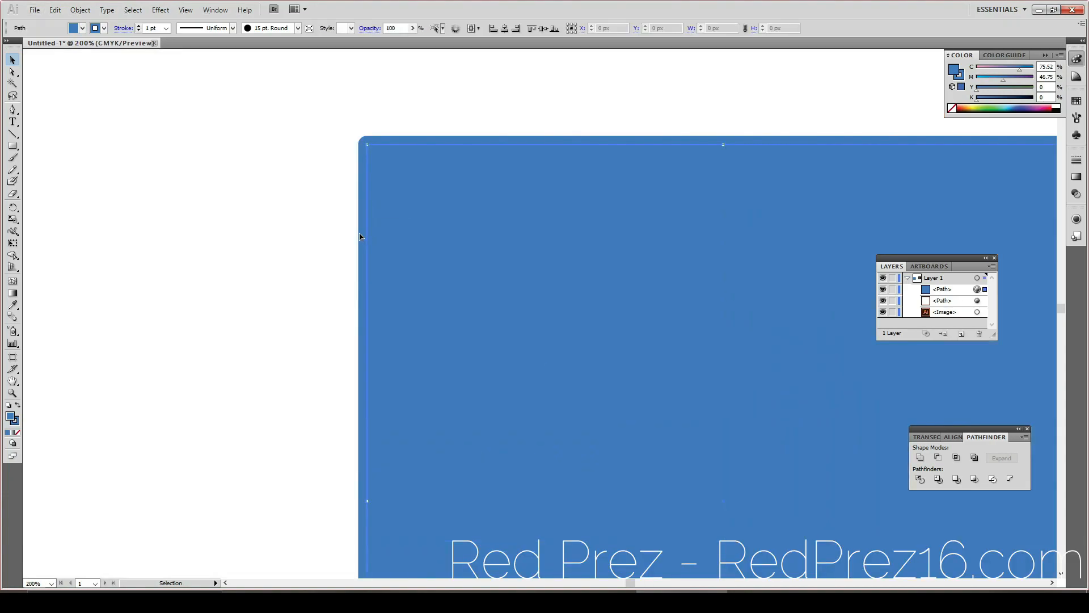
{"action": "right_click", "coordinate": [369, 164]}
{"action": "left_click", "coordinate": [369, 141]}
{"action": "double_click", "coordinate": [10, 418]}
{"action": "left_click_drag", "start_coordinate": [556, 323], "coordinate": [556, 333]}
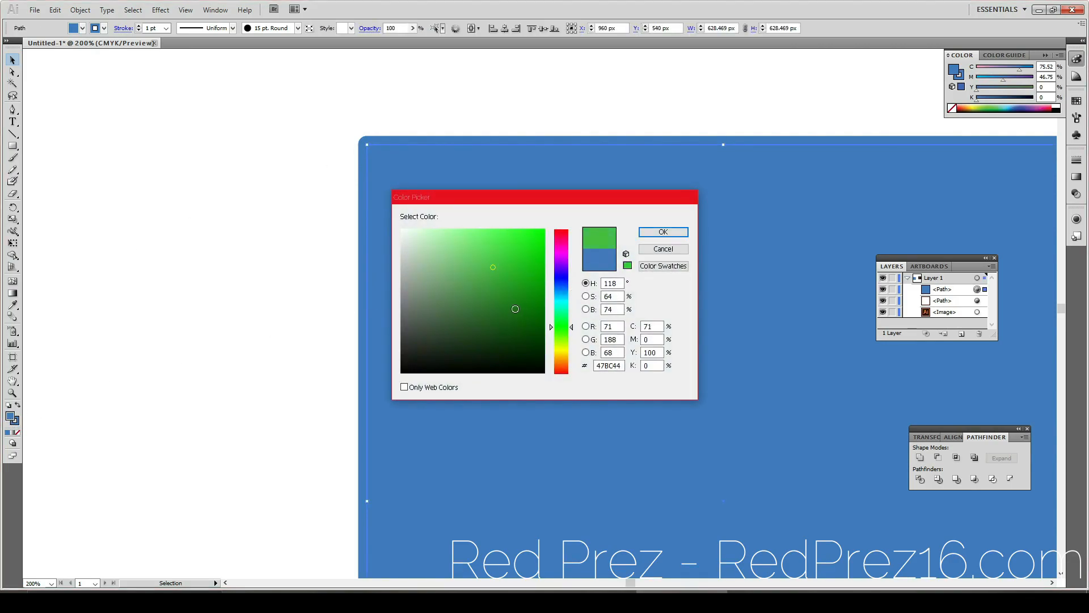
{"action": "left_click", "coordinate": [659, 232]}
{"action": "left_click_drag", "start_coordinate": [606, 234], "coordinate": [459, 261]}
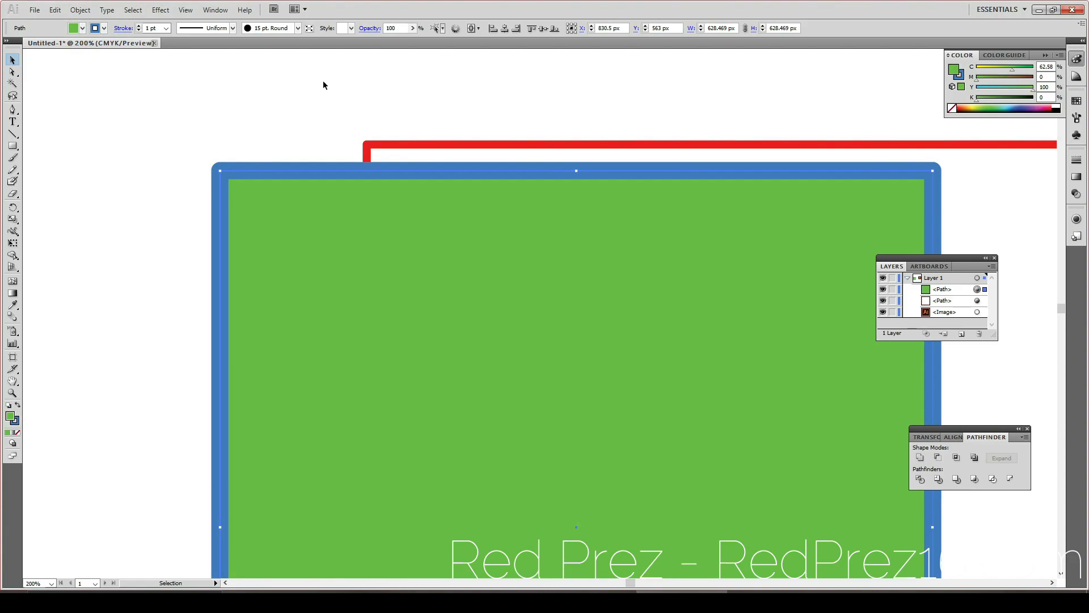
Step: Try the 2 pt. Oval brush on the green square, and undo it along with the move, green fill and 15 pt. Round brush
{"action": "left_click", "coordinate": [298, 28]}
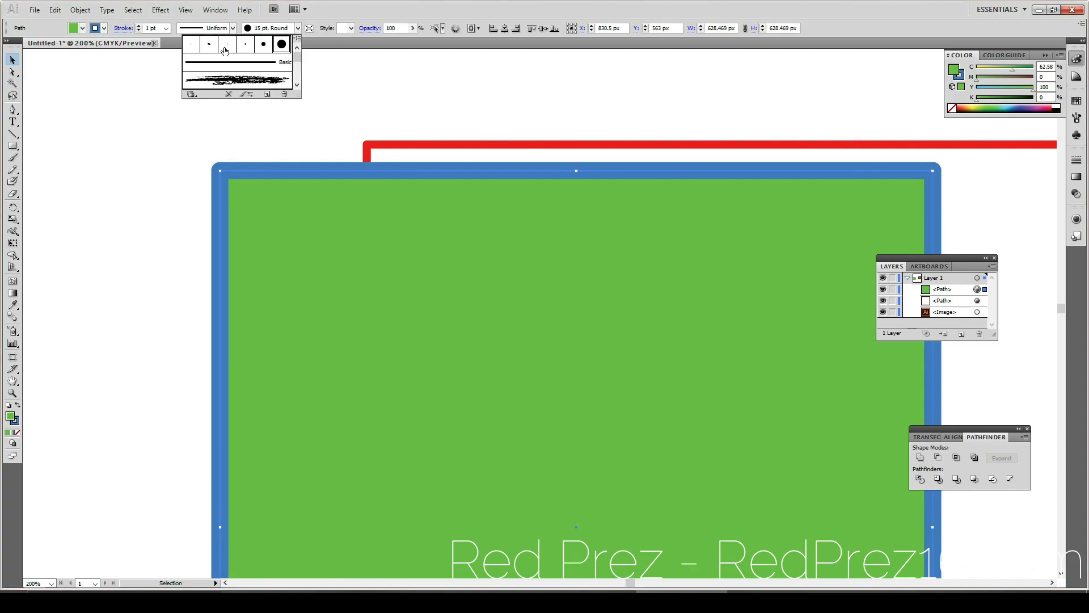
{"action": "left_click", "coordinate": [191, 45]}
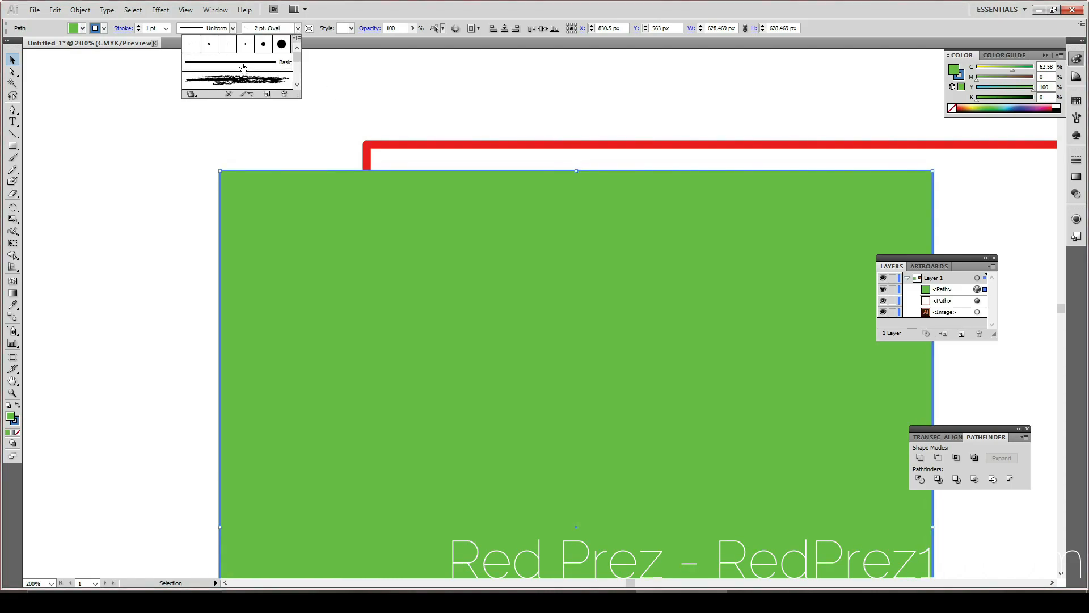
{"action": "key", "text": "ctrl+z"}
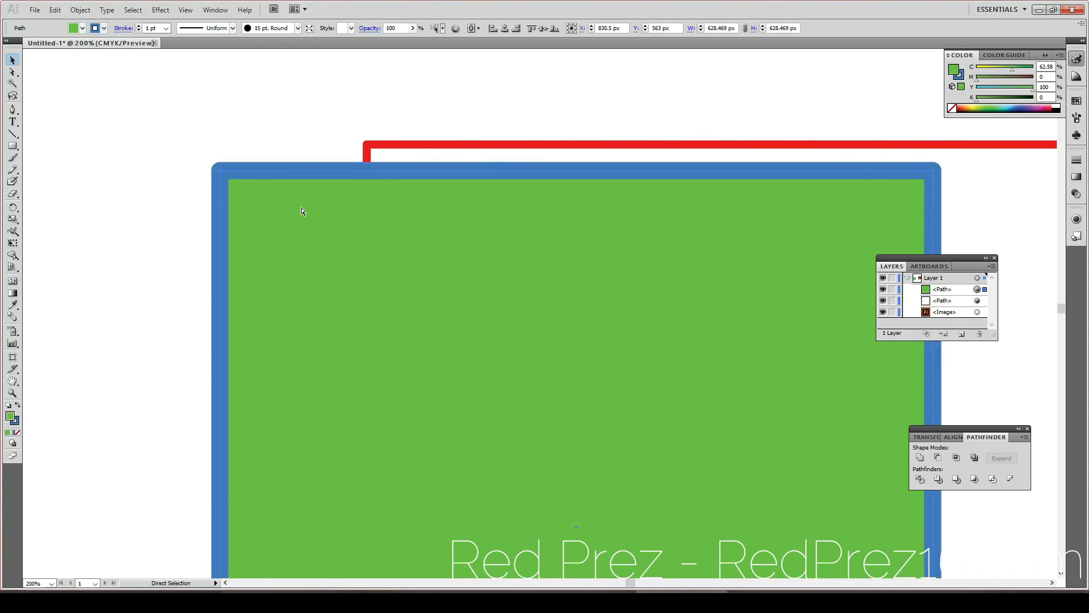
{"action": "key", "text": "ctrl+z"}
{"action": "key", "text": "ctrl+z"}
{"action": "key", "text": "ctrl+z"}
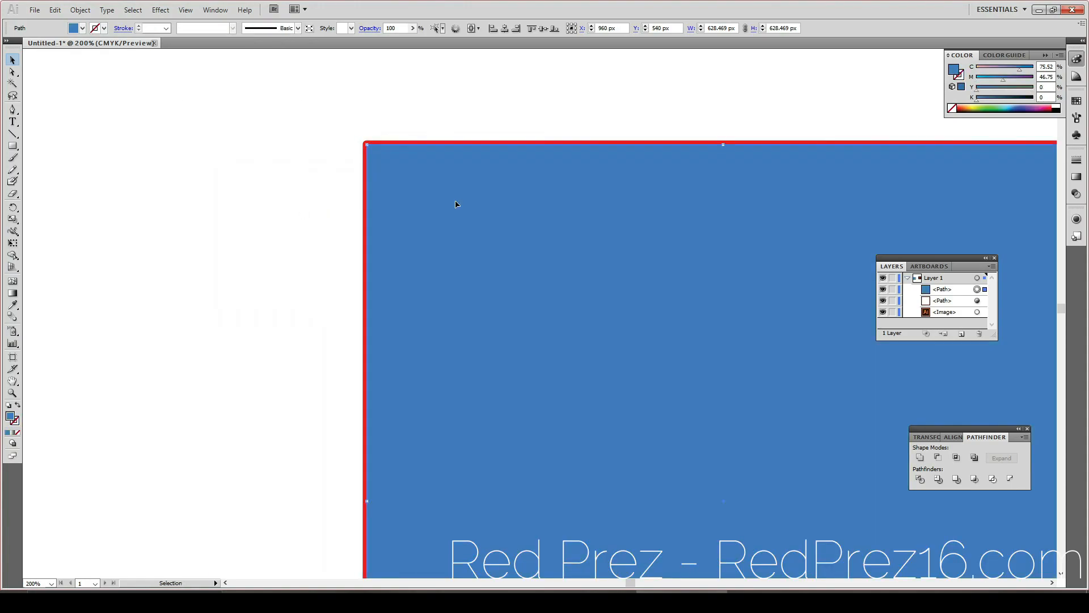
Step: Select the lower square by its red outline and apply the 15 pt. Round brush to it
{"action": "scroll", "coordinate": [385, 154], "scroll_direction": "up", "scroll_amount": 6}
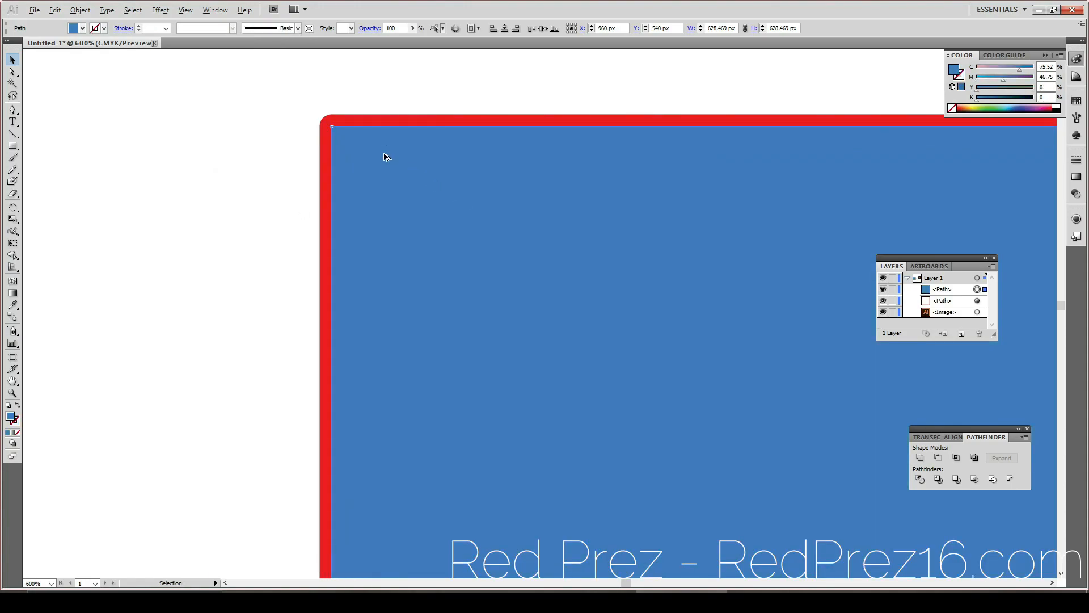
{"action": "scroll", "coordinate": [384, 154], "scroll_direction": "up", "scroll_amount": 3}
{"action": "left_click", "coordinate": [318, 97]}
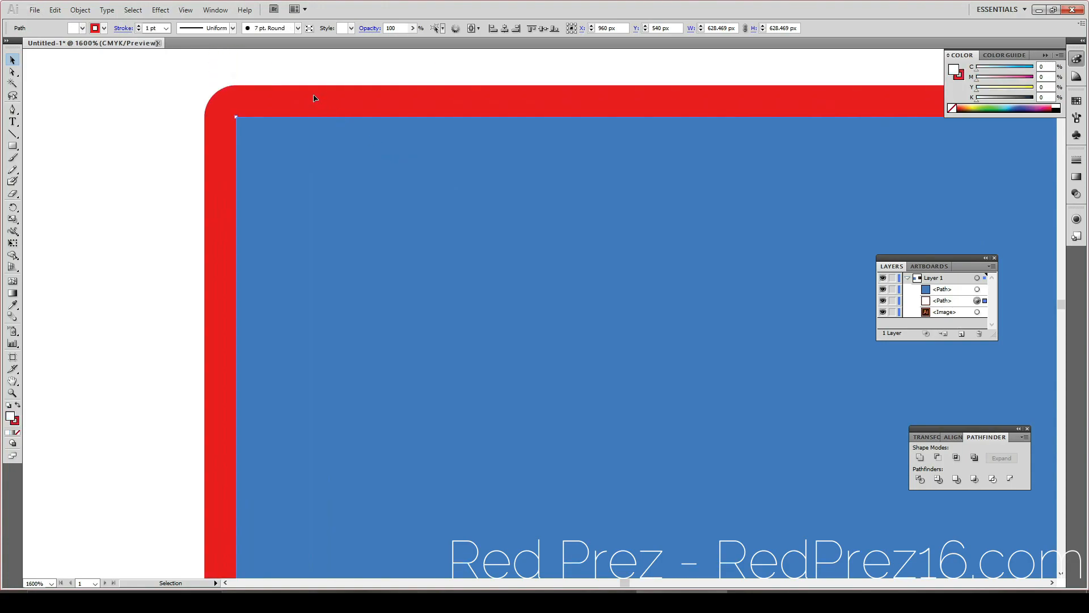
{"action": "left_click", "coordinate": [298, 28]}
{"action": "left_click", "coordinate": [278, 41]}
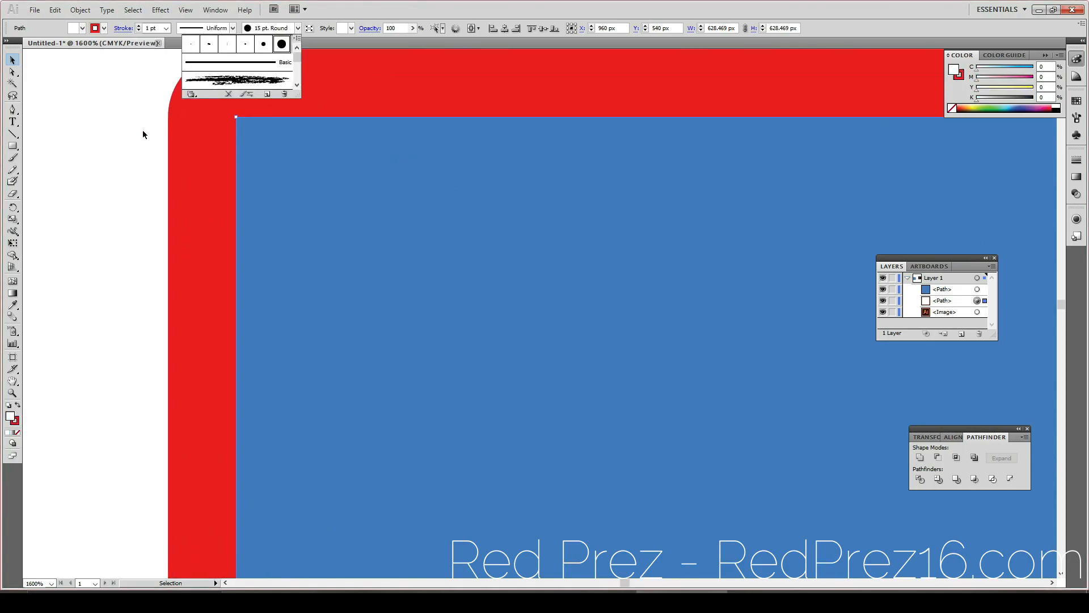
Step: Move the Ai reference image away from the artboard's right edge to about X 2444 px, Y 286 px
{"action": "scroll", "coordinate": [117, 242], "scroll_direction": "down", "scroll_amount": 3}
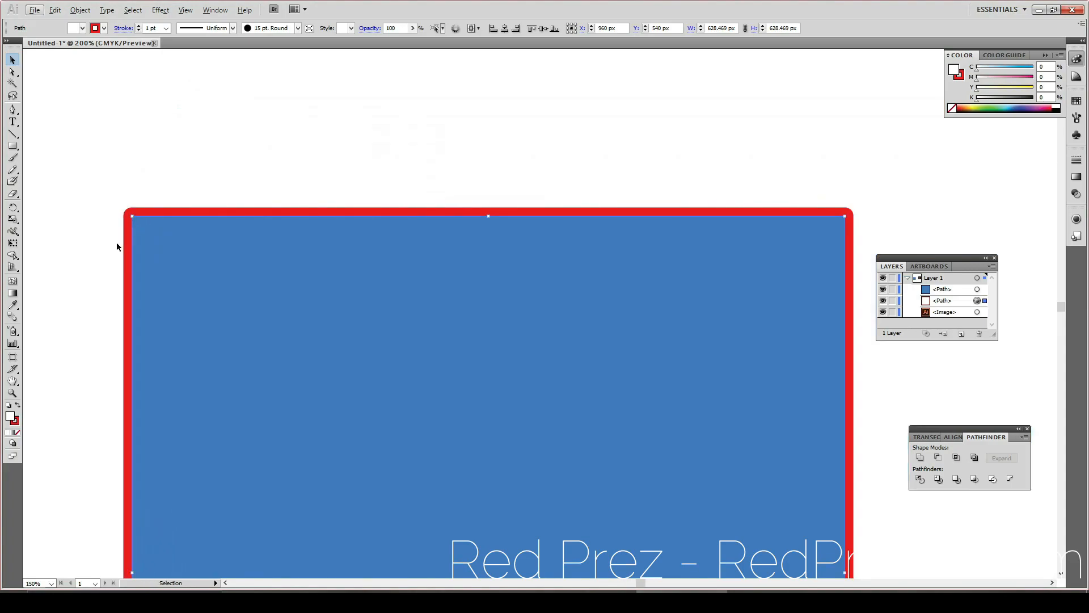
{"action": "scroll", "coordinate": [119, 244], "scroll_direction": "down", "scroll_amount": 3}
{"action": "scroll", "coordinate": [108, 369], "scroll_direction": "down", "scroll_amount": 2}
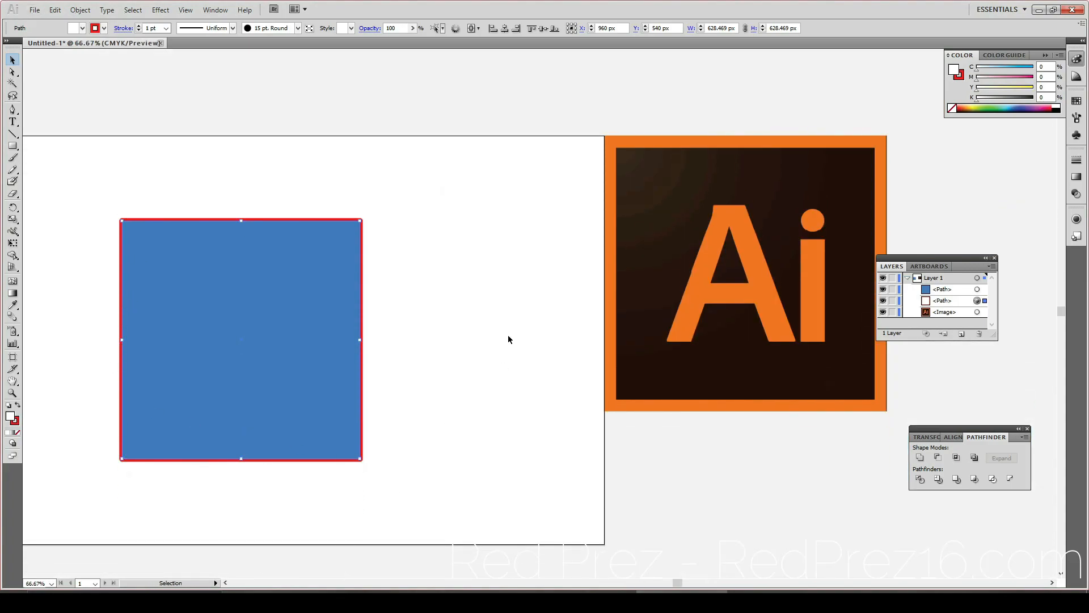
{"action": "left_click_drag", "start_coordinate": [687, 288], "coordinate": [743, 258]}
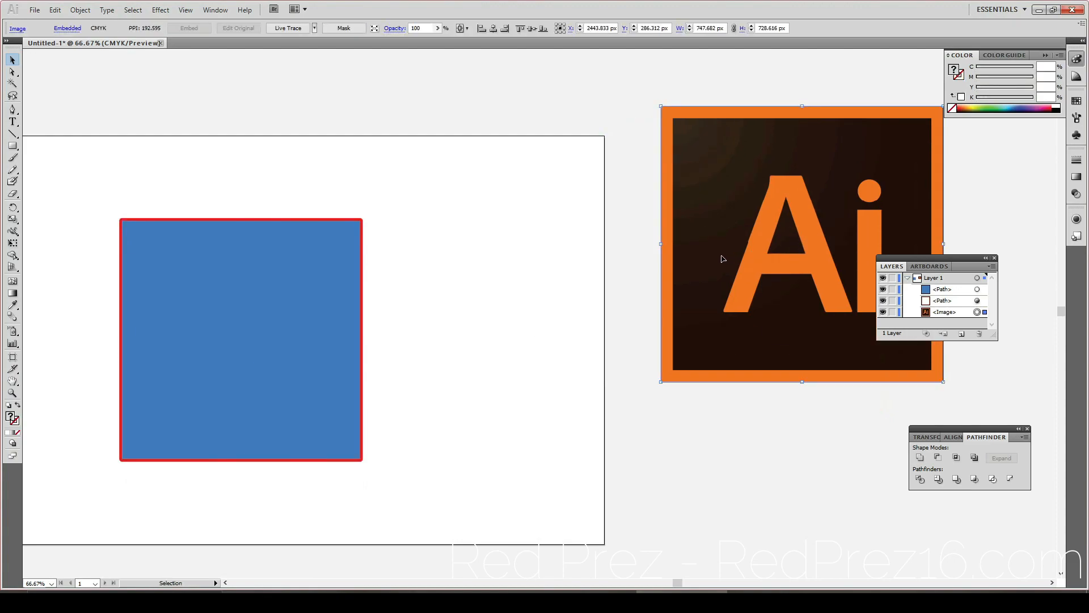
Step: Switch to the Firefox browser and search DuckDuckGo for "what font does the Adobe Illustrator Logo use"
{"action": "left_click", "coordinate": [321, 601]}
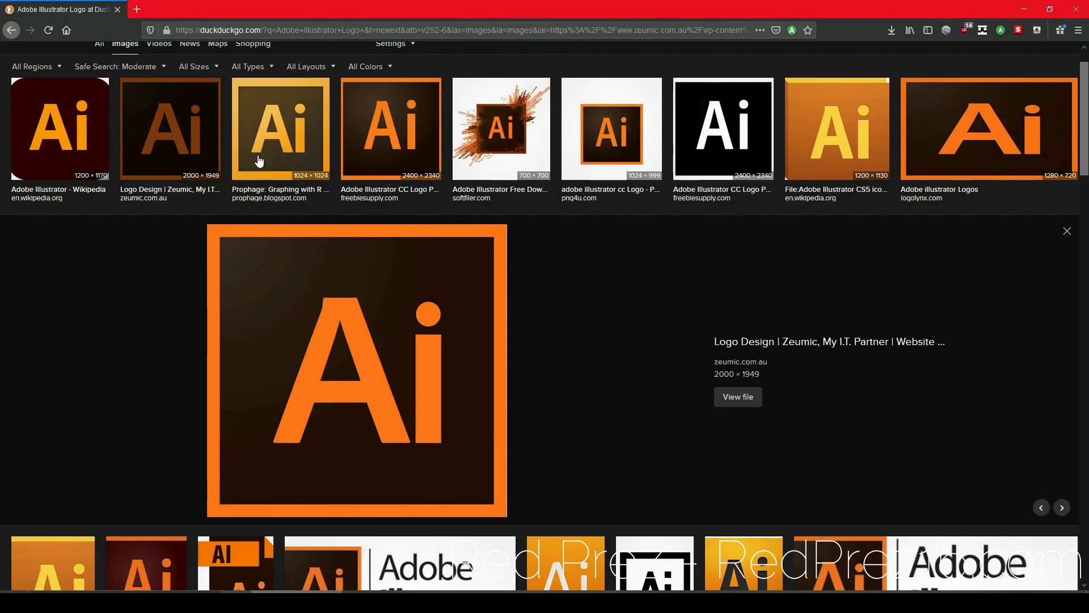
{"action": "scroll", "coordinate": [189, 136], "scroll_direction": "up", "scroll_amount": 1}
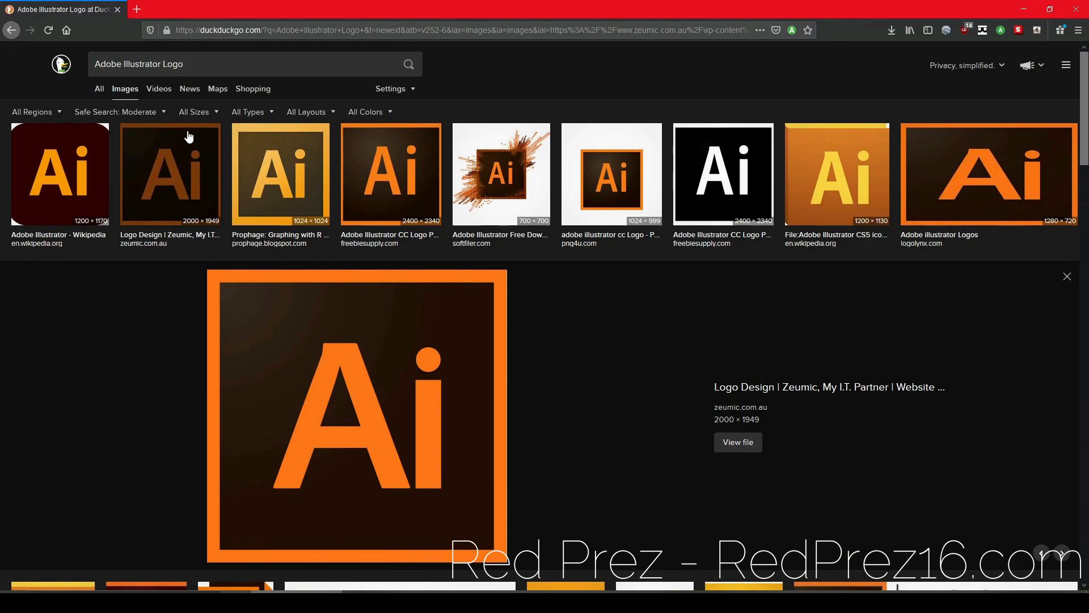
{"action": "left_click", "coordinate": [221, 64]}
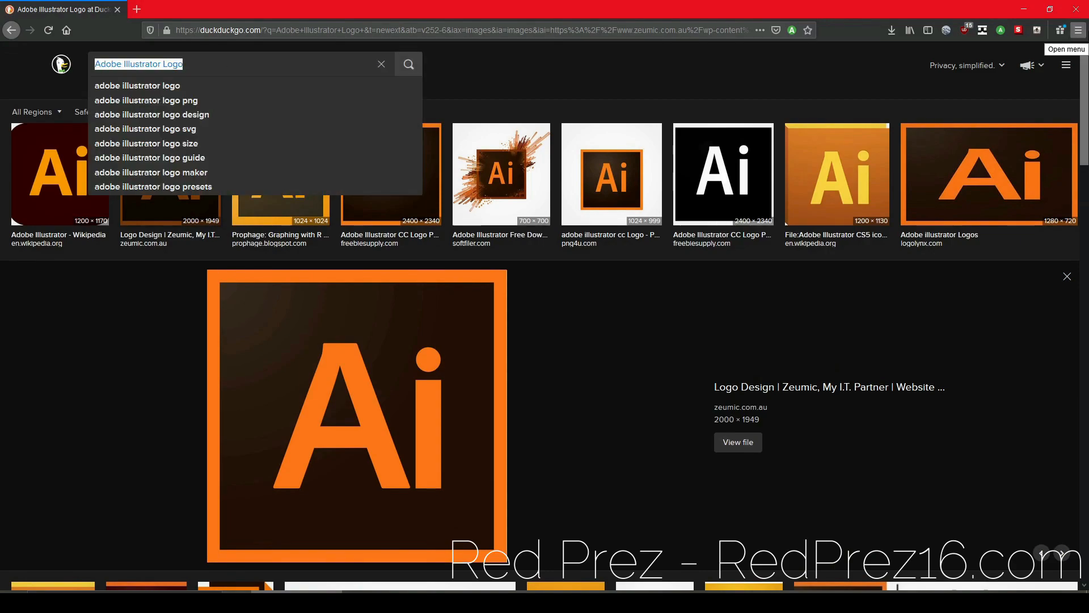
{"action": "type", "text": "what fond t"}
{"action": "key", "text": "BackSpace"}
{"action": "key", "text": "BackSpace"}
{"action": "key", "text": "BackSpace"}
{"action": "type", "text": "t does the Adobe U"}
{"action": "key", "text": "BackSpace"}
{"action": "type", "text": "Illustrator Logo use"}
{"action": "key", "text": "Return"}
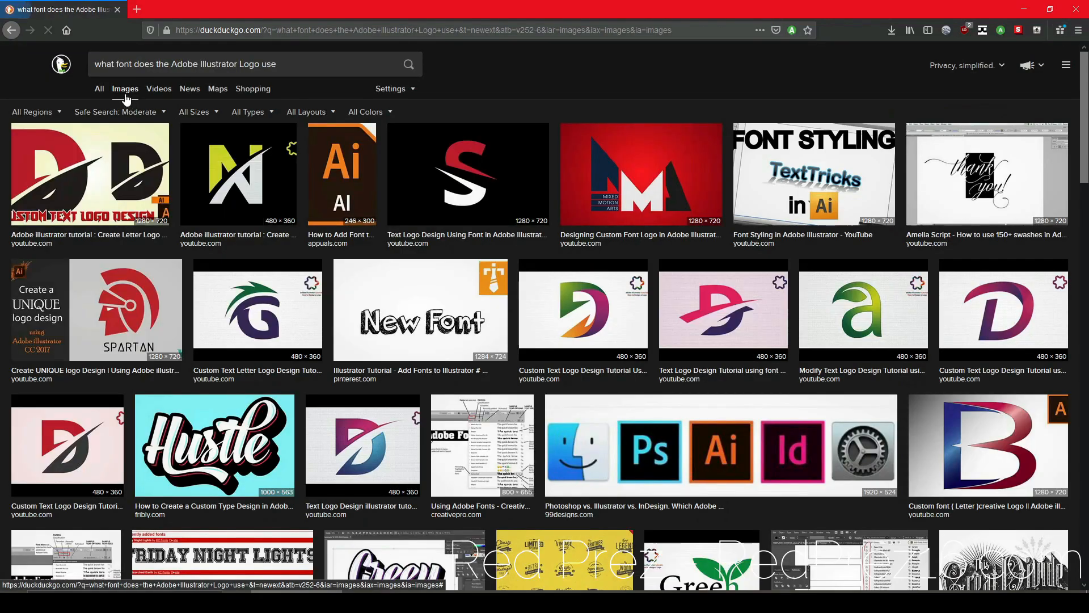
Step: Show the general web results and open the Adobe community thread "What font does Adobe use for its logo?"
{"action": "left_click", "coordinate": [99, 89]}
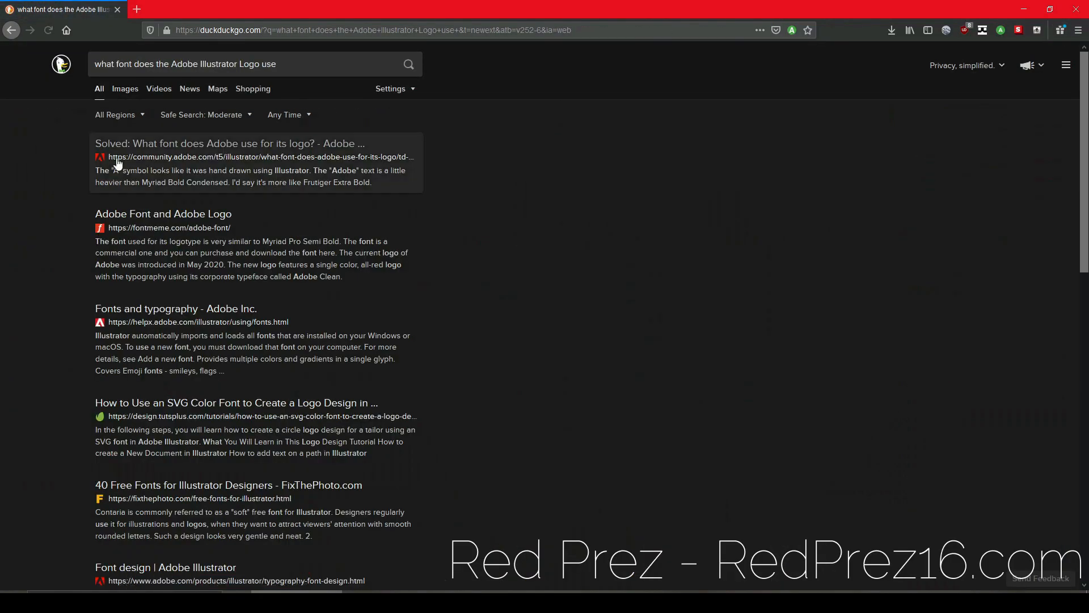
{"action": "left_click", "coordinate": [171, 143]}
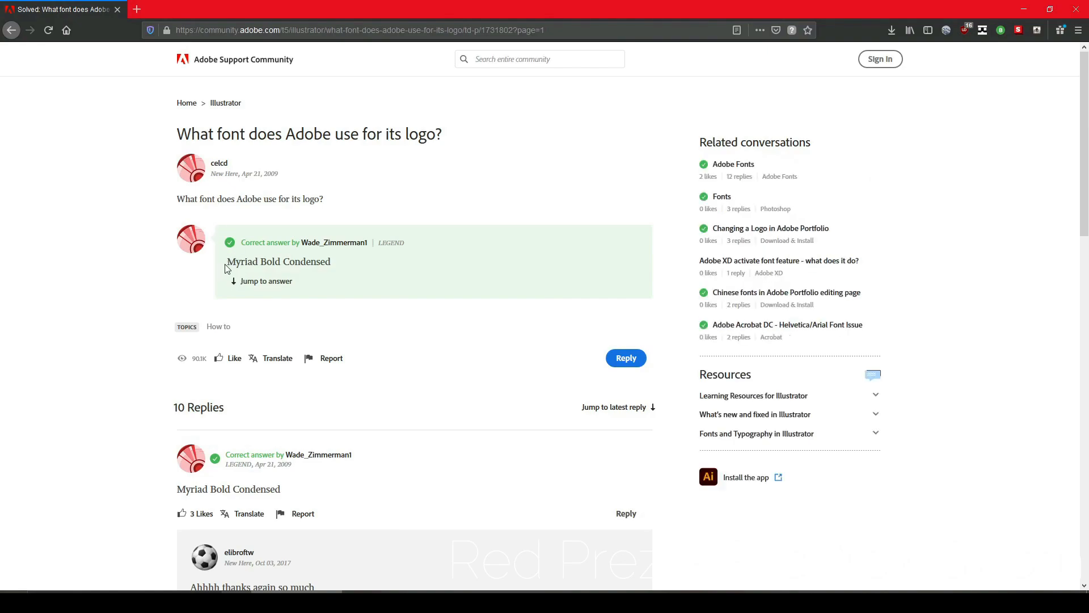
Step: Search the web for the answer's font name, "Myriad Bold Condensed", and open the Fontsgeek result for Myriad Pro Bold Condensed
{"action": "left_click_drag", "start_coordinate": [347, 261], "coordinate": [234, 265]}
{"action": "right_click", "coordinate": [234, 265]}
{"action": "left_click", "coordinate": [292, 296]}
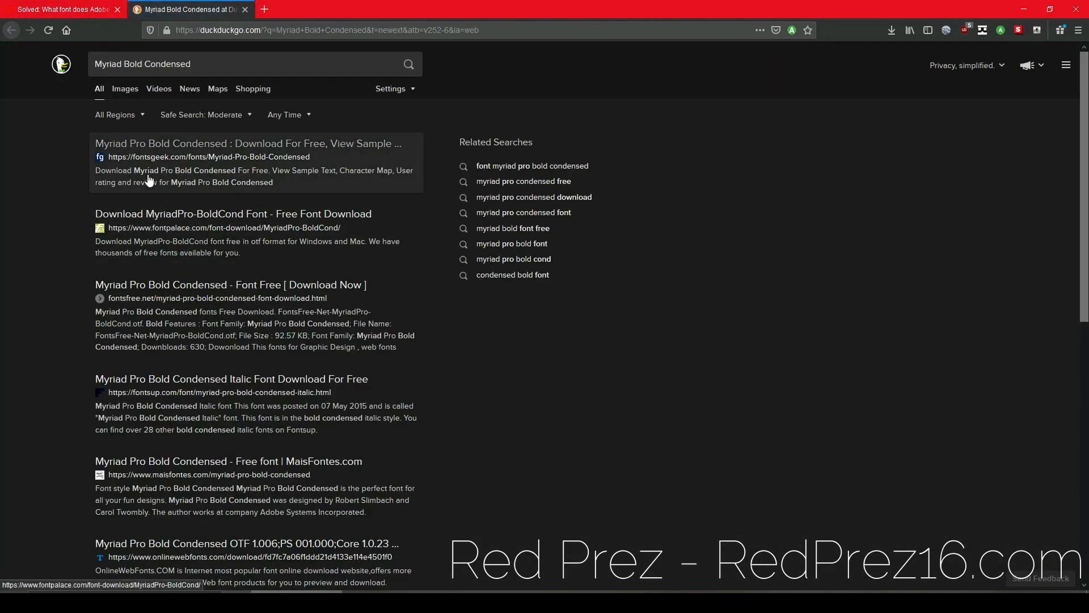
{"action": "left_click", "coordinate": [145, 154]}
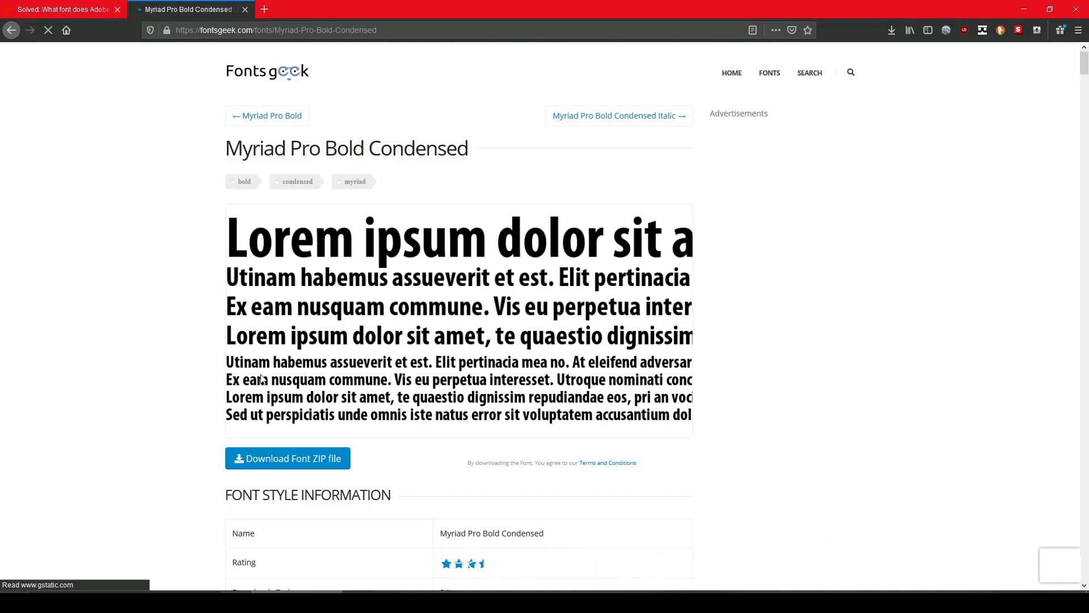
Step: Download the Myriad Pro Bold Condensed font ZIP file from the Fontsgeek page
{"action": "left_click", "coordinate": [294, 456]}
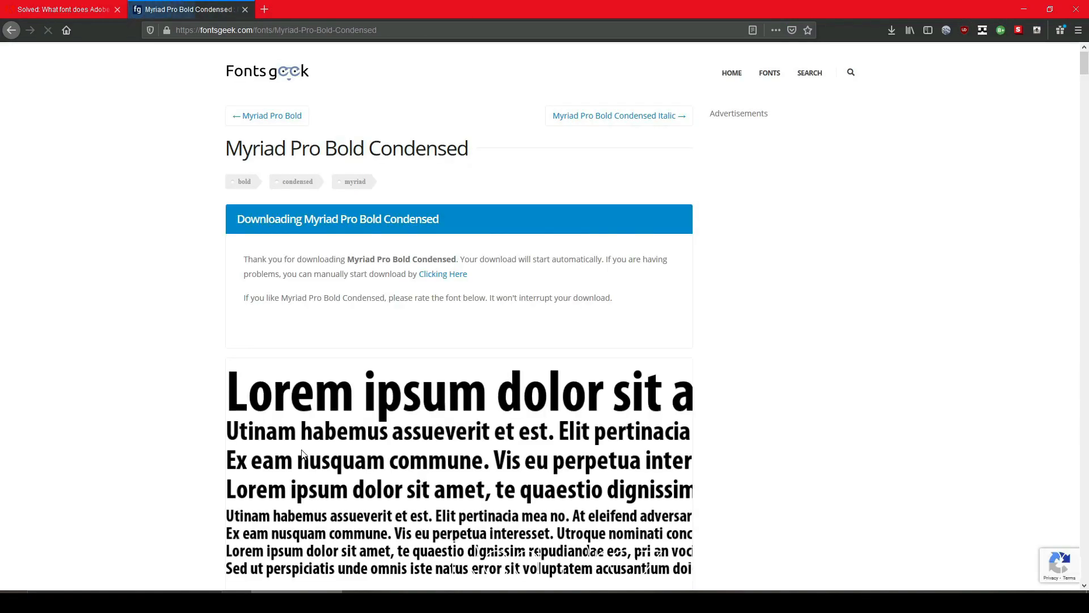
{"action": "scroll", "coordinate": [301, 452], "scroll_direction": "down", "scroll_amount": 4}
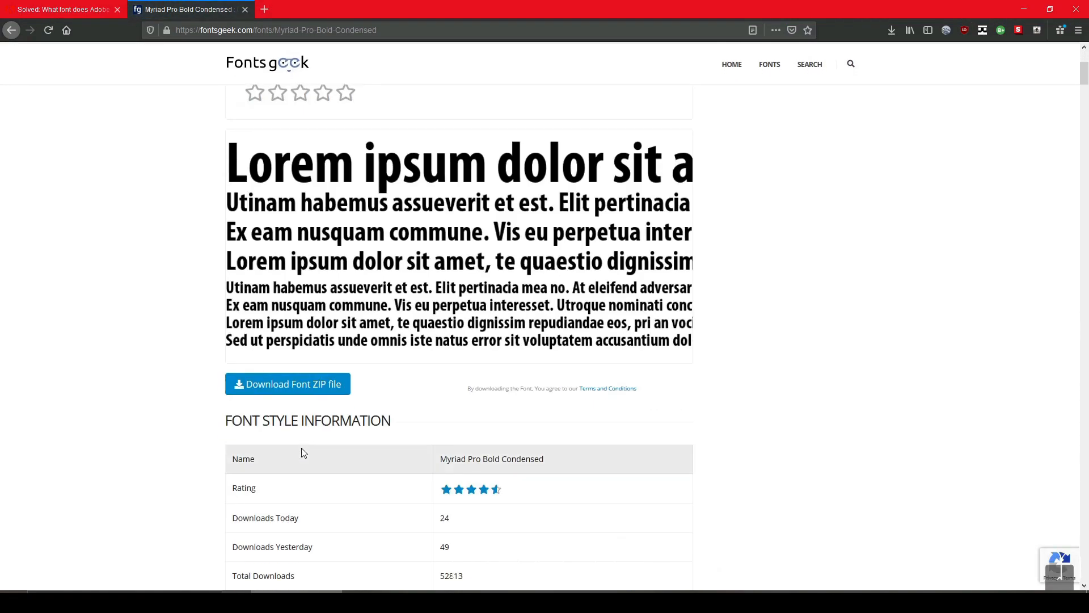
{"action": "left_click", "coordinate": [269, 383]}
{"action": "scroll", "coordinate": [55, 370], "scroll_direction": "down", "scroll_amount": 6}
{"action": "scroll", "coordinate": [333, 335], "scroll_direction": "up", "scroll_amount": 4}
{"action": "scroll", "coordinate": [333, 352], "scroll_direction": "down", "scroll_amount": 2}
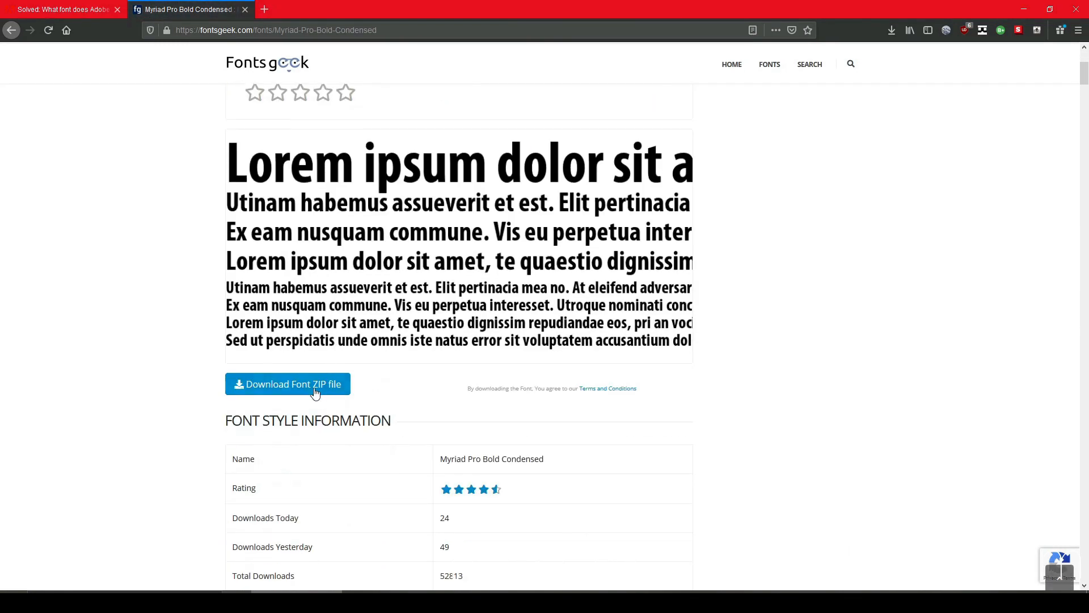
{"action": "left_click", "coordinate": [228, 380]}
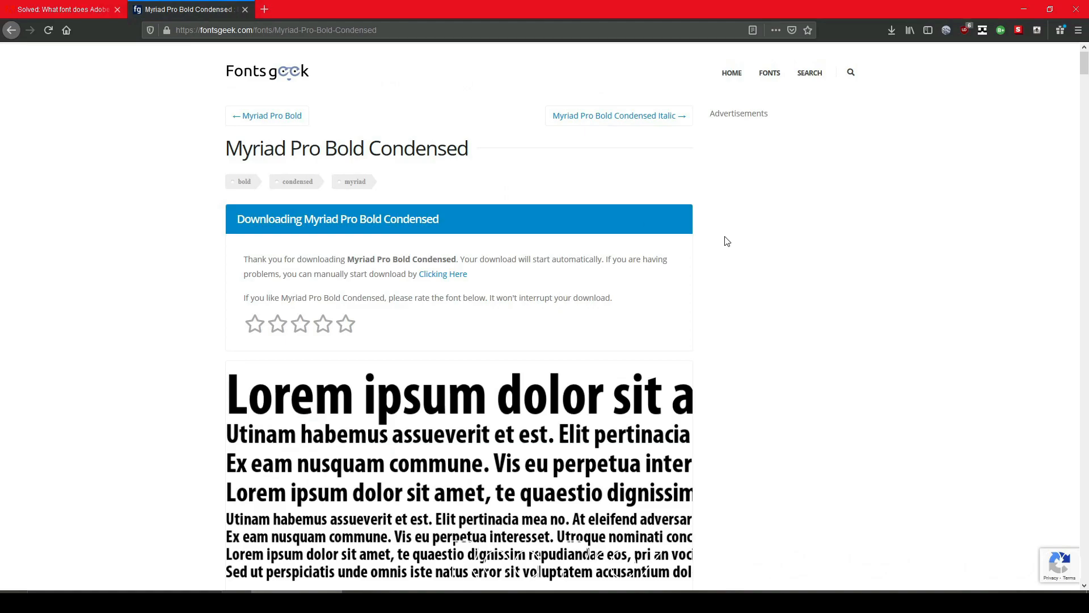
{"action": "scroll", "coordinate": [667, 318], "scroll_direction": "down", "scroll_amount": 3}
{"action": "scroll", "coordinate": [567, 374], "scroll_direction": "up", "scroll_amount": 1}
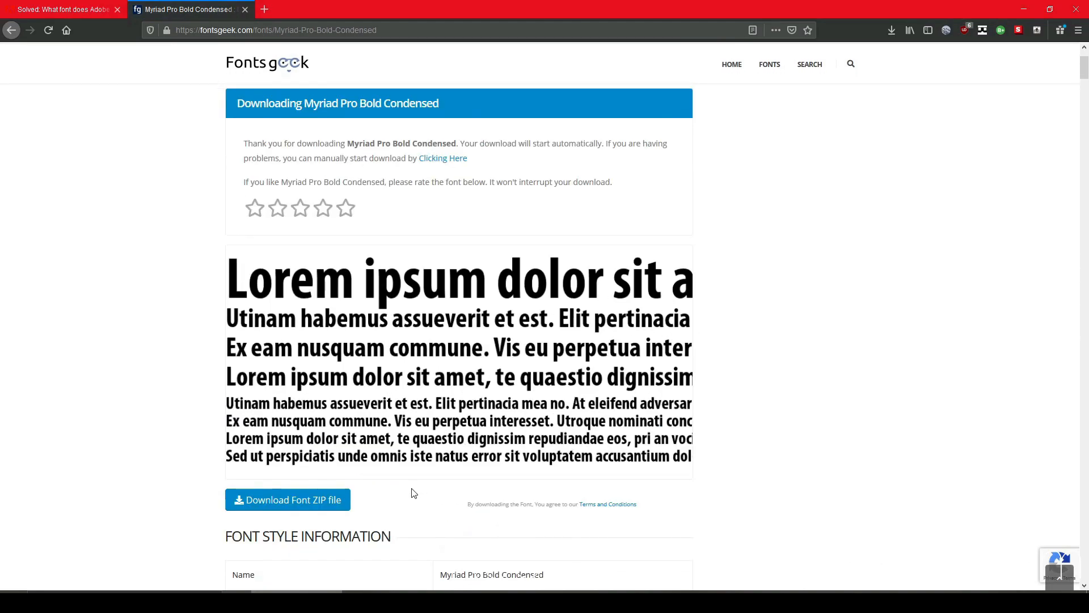
{"action": "left_click", "coordinate": [301, 509]}
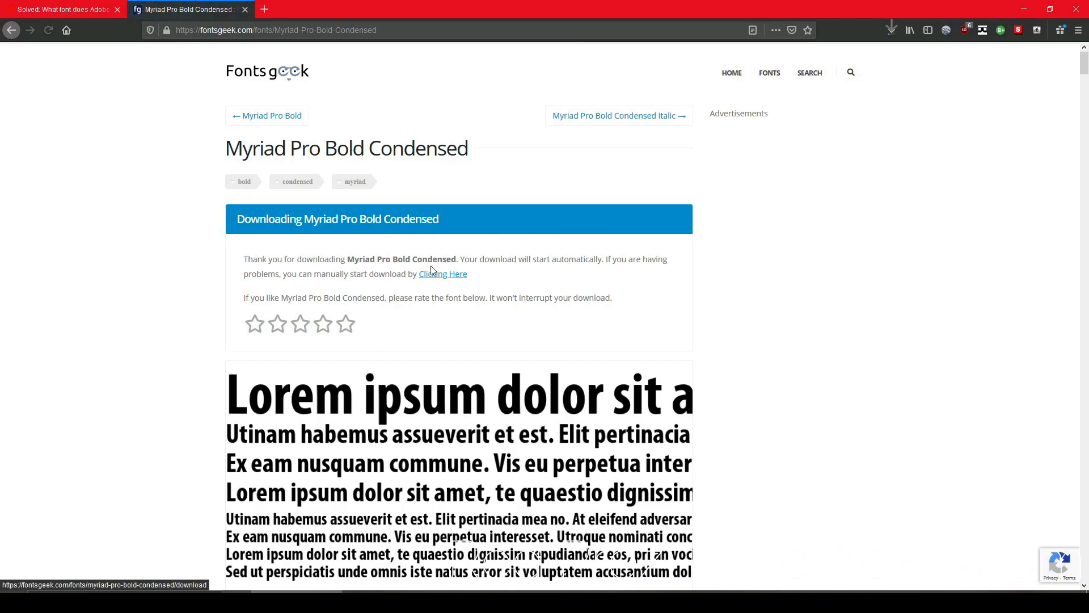
Step: Open the downloaded Myriad Pro Bold Condensed ZIP archive and go into its font folder
{"action": "left_click", "coordinate": [890, 33]}
{"action": "left_click", "coordinate": [752, 51]}
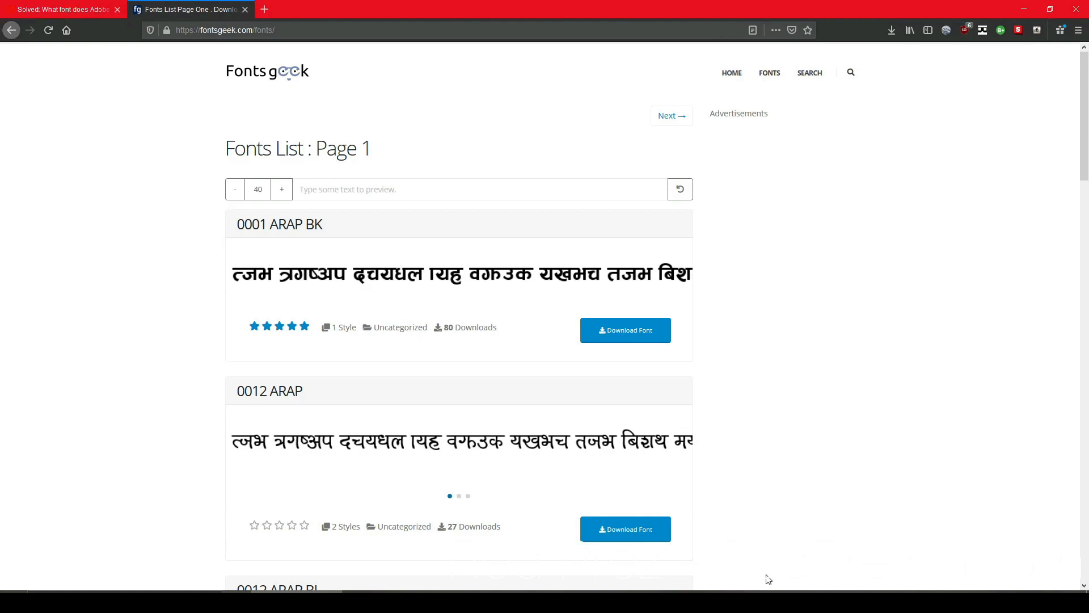
{"action": "double_click", "coordinate": [51, 111]}
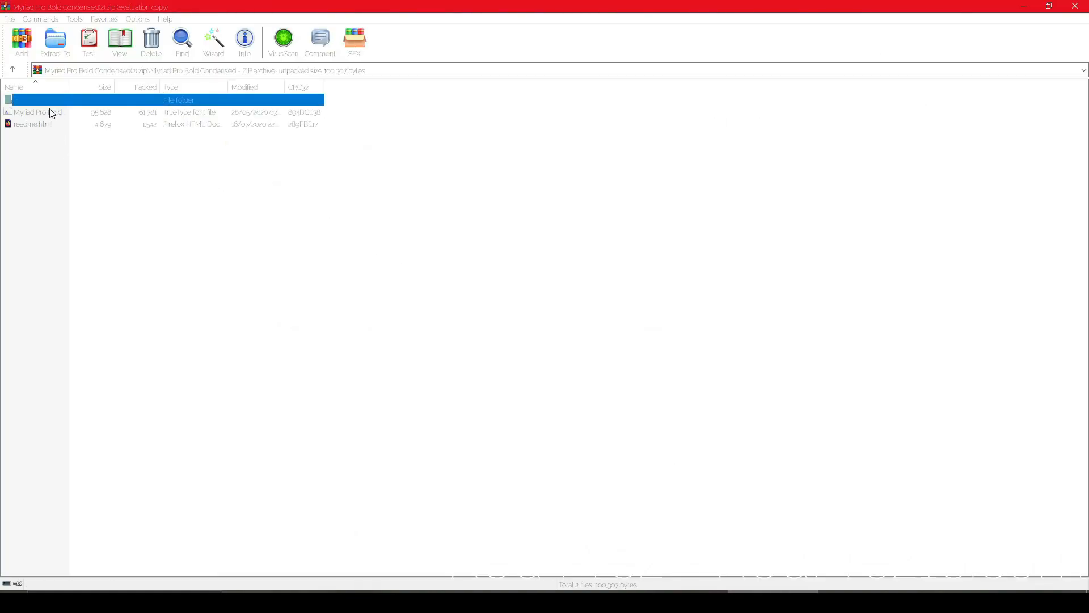
{"action": "double_click", "coordinate": [57, 124]}
{"action": "left_click", "coordinate": [231, 170]}
Step: Install the Myriad Pro Bold Condensed font file, replacing the existing copy, and close the archive to return to Illustrator
{"action": "double_click", "coordinate": [55, 113]}
{"action": "left_click", "coordinate": [131, 109]}
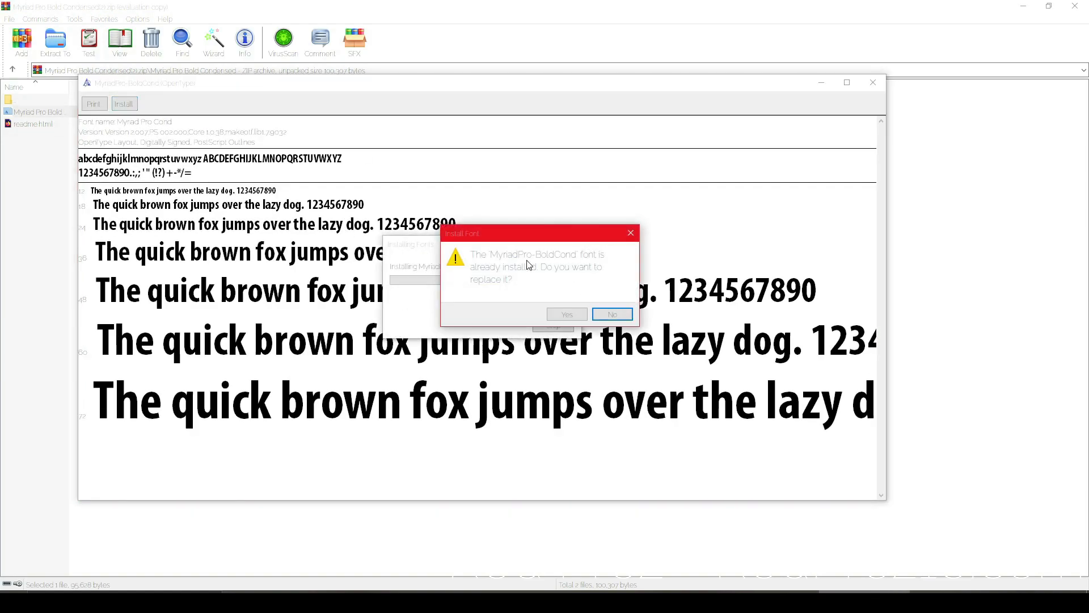
{"action": "left_click", "coordinate": [564, 316]}
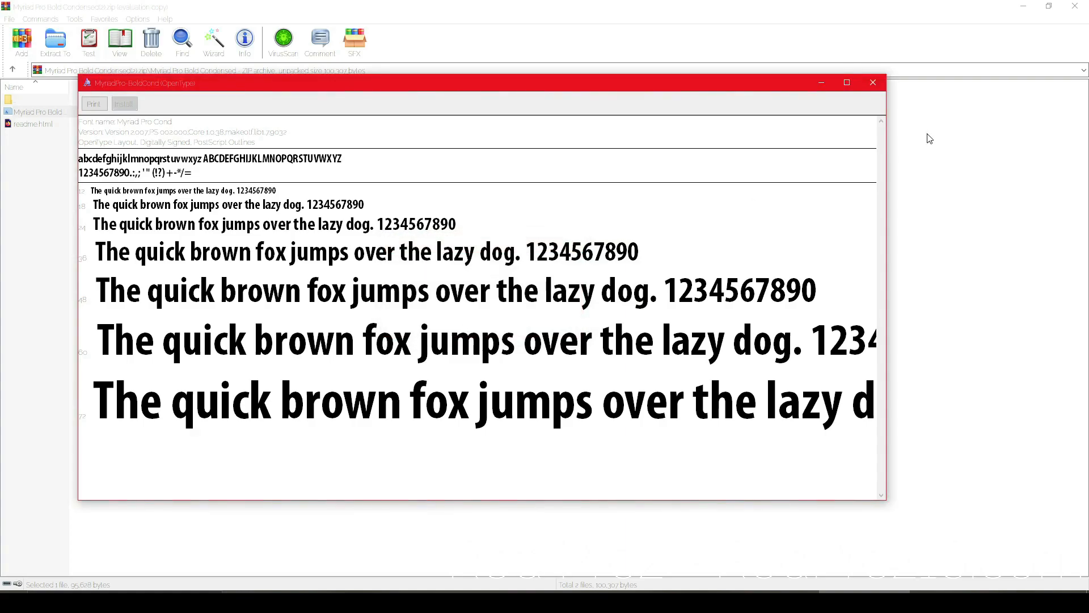
{"action": "left_click", "coordinate": [873, 83]}
{"action": "left_click", "coordinate": [1074, 6]}
{"action": "left_click", "coordinate": [682, 600]}
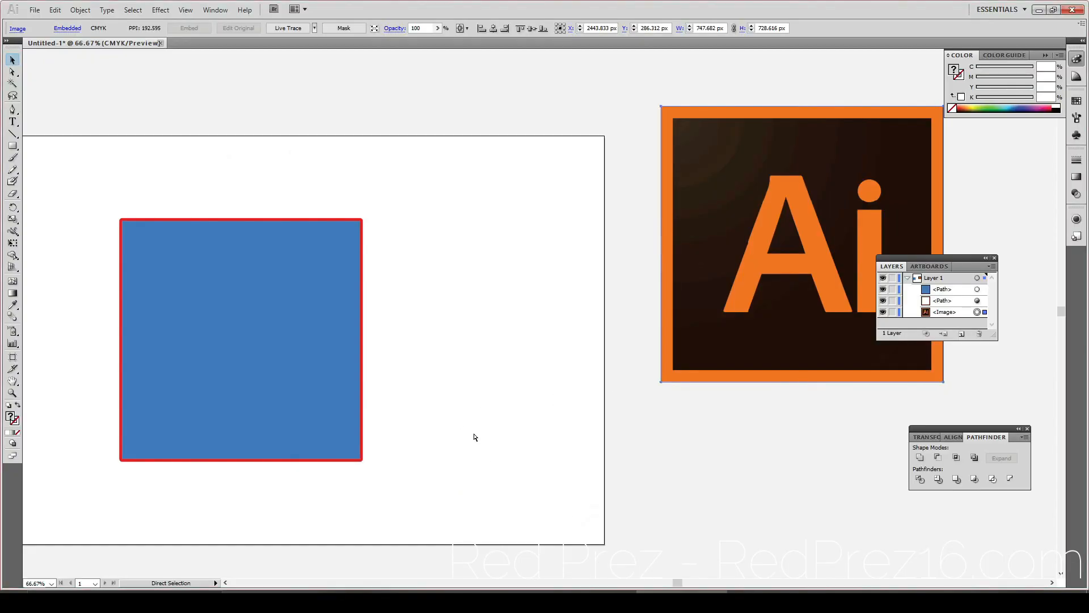
Step: Draw an area text frame about 352 by 250 px on the blue square and enter "Ai" in it
{"action": "scroll", "coordinate": [473, 432], "scroll_direction": "left", "scroll_amount": 10}
{"action": "scroll", "coordinate": [469, 469], "scroll_direction": "up", "scroll_amount": 2}
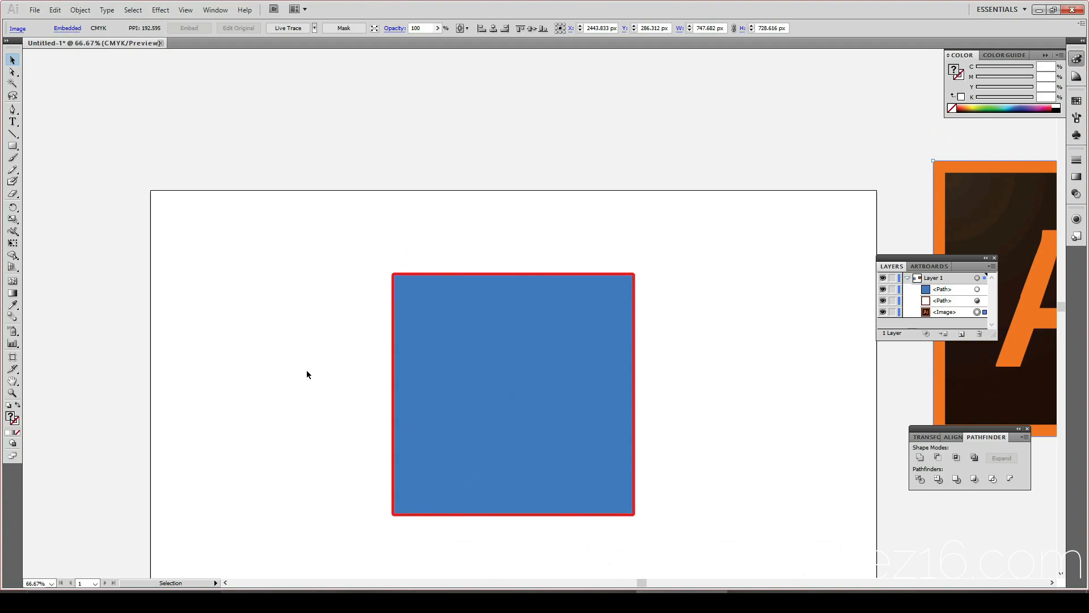
{"action": "left_click", "coordinate": [14, 122]}
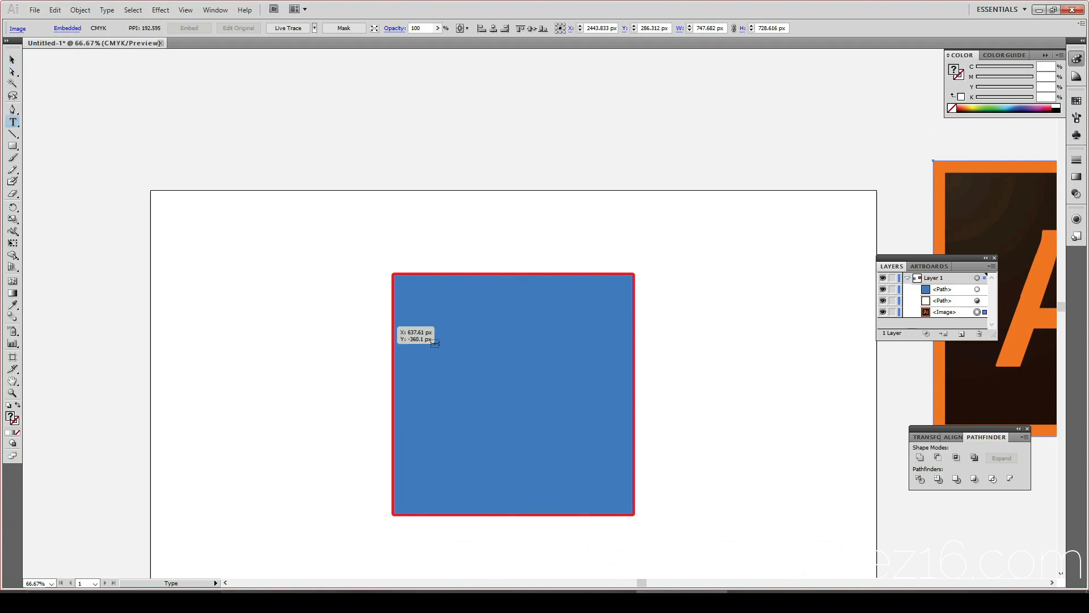
{"action": "left_click_drag", "start_coordinate": [435, 358], "coordinate": [553, 441]}
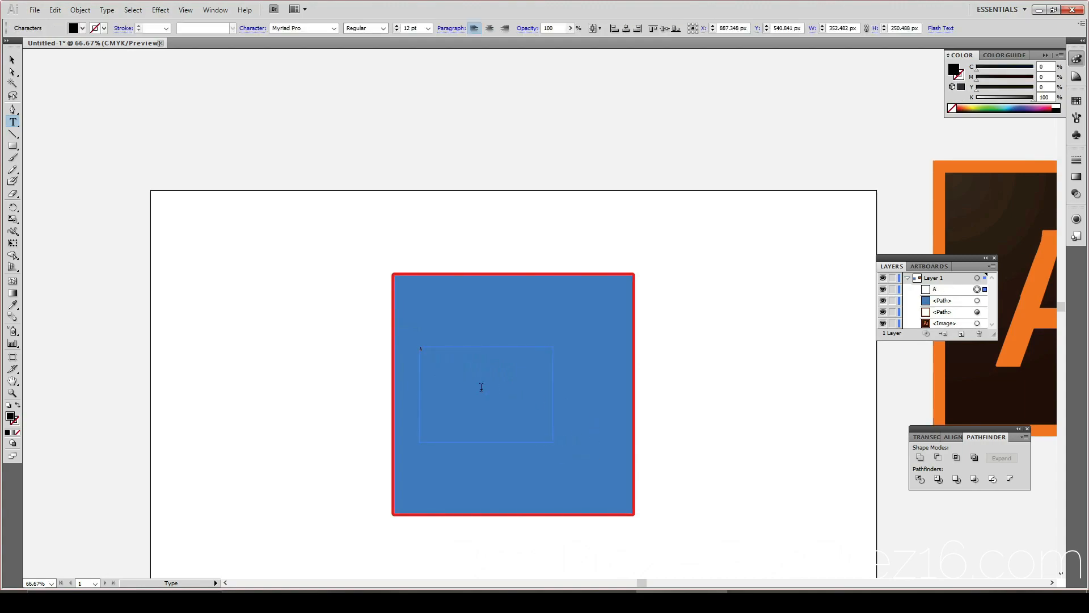
{"action": "type", "text": "i"}
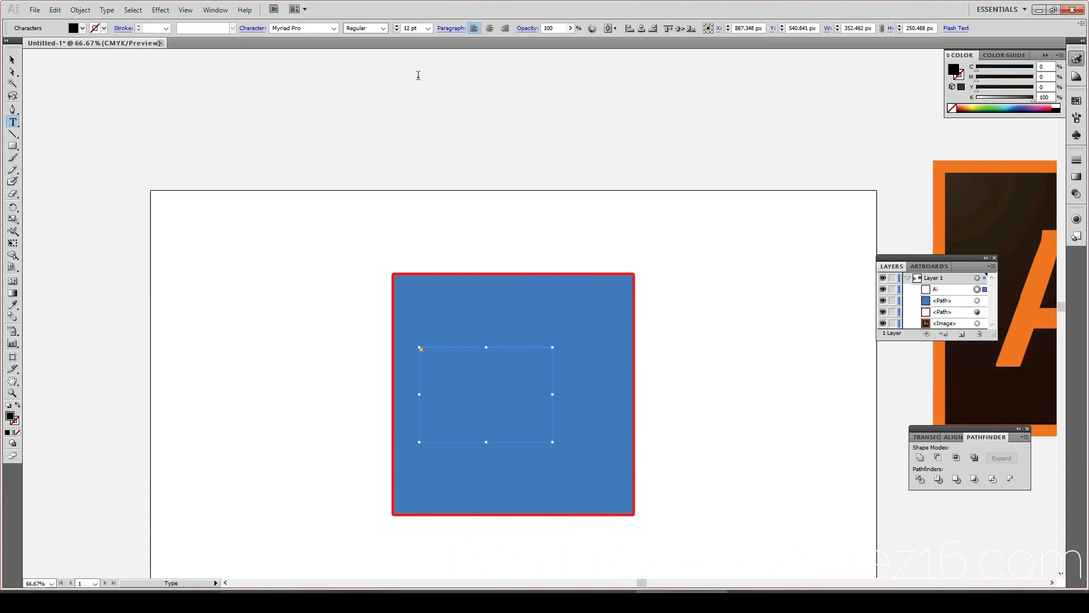
Step: Set the text size to 200 pt and re-enter "Ai" in the text frame on the blue square
{"action": "left_click", "coordinate": [410, 26]}
{"action": "type", "text": "3"}
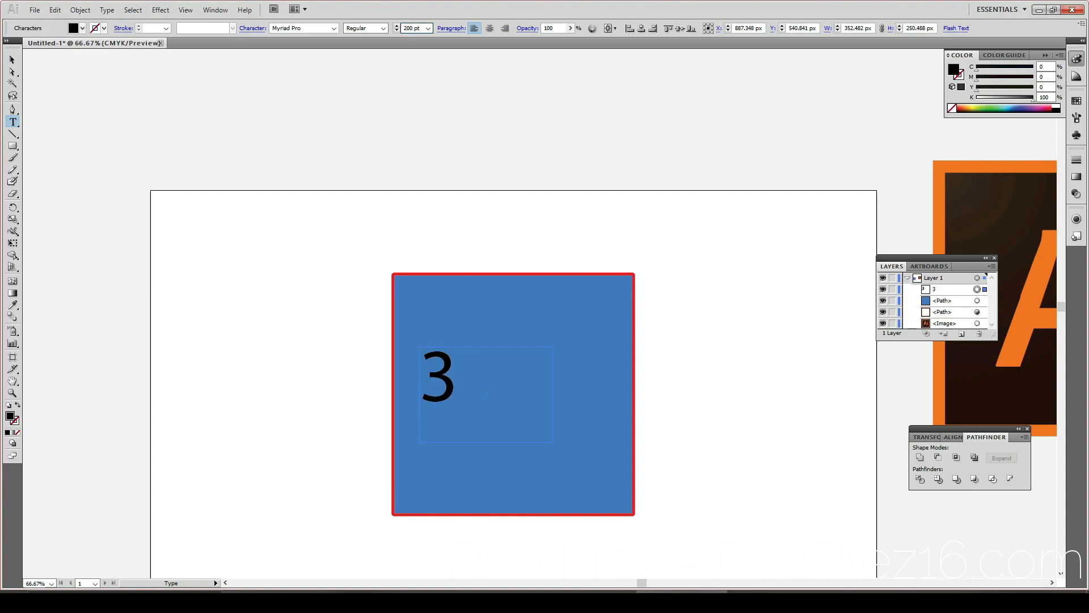
{"action": "key", "text": "BackSpace"}
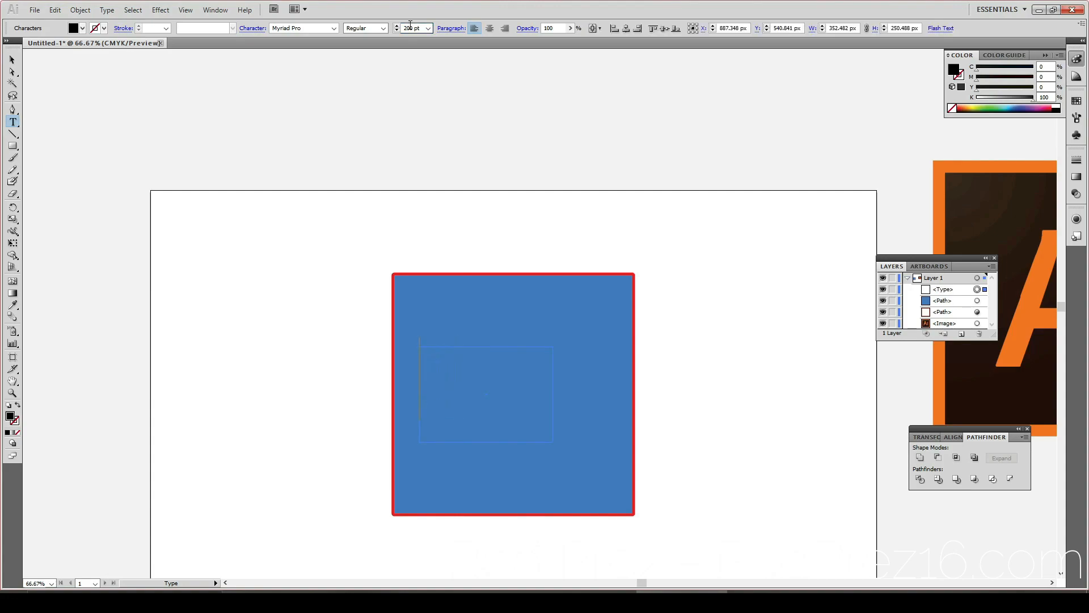
{"action": "type", "text": "A"}
{"action": "type", "text": "u"}
{"action": "key", "text": "BackSpace"}
{"action": "type", "text": "oi"}
{"action": "key", "text": "BackSpace"}
{"action": "key", "text": "BackSpace"}
{"action": "type", "text": "i"}
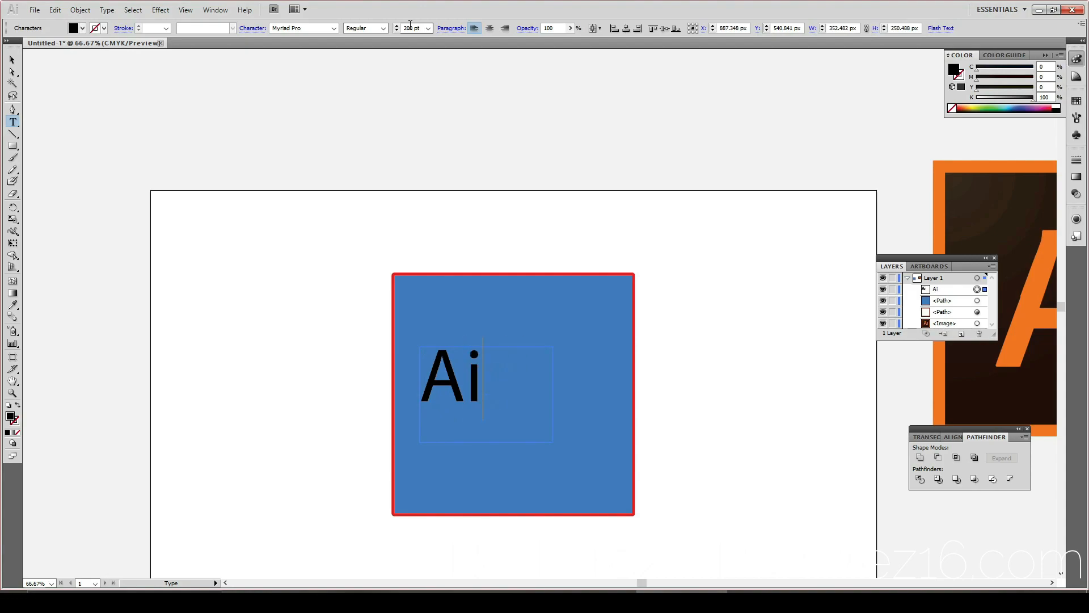
Step: Place a spare copy of the Ai text above the artboard and convert the Ai text on the square to outlines
{"action": "left_click", "coordinate": [11, 60]}
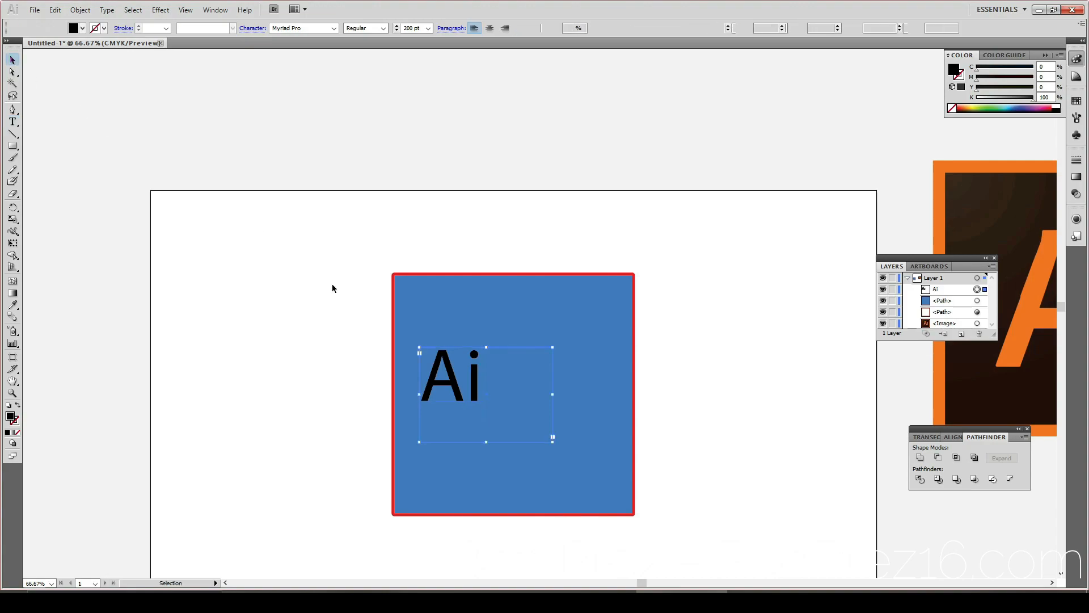
{"action": "left_click_drag", "start_coordinate": [449, 368], "coordinate": [139, 116]}
{"action": "key", "text": "ctrl+z"}
{"action": "left_click_drag", "start_coordinate": [473, 405], "coordinate": [256, 121]}
{"action": "right_click", "coordinate": [432, 366]}
{"action": "left_click", "coordinate": [499, 443]}
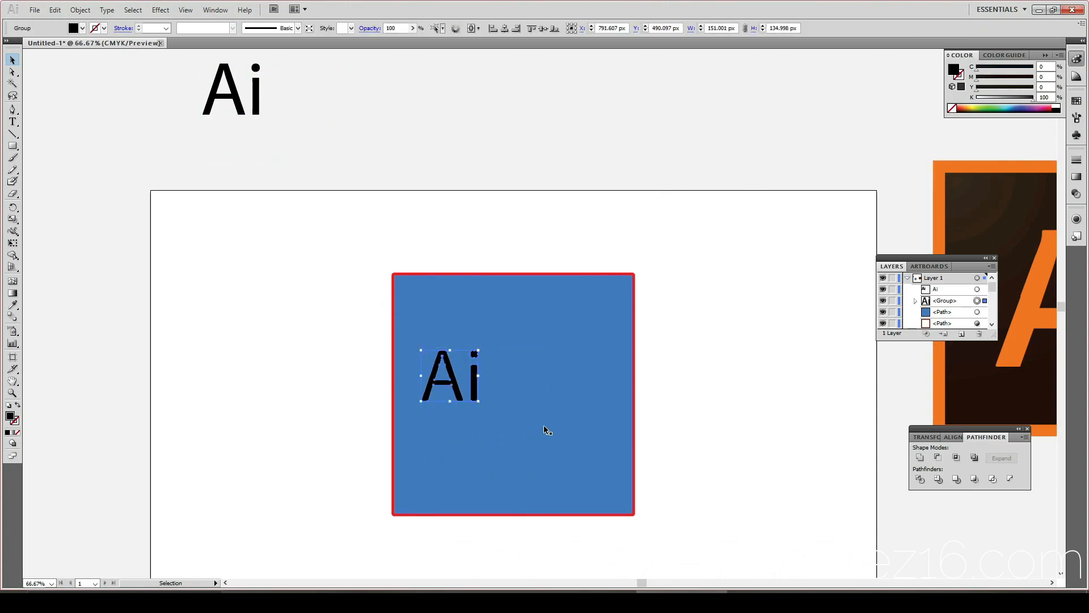
Step: Centre the outlined Ai letters horizontally and vertically on the artboard
{"action": "left_click", "coordinate": [504, 28]}
{"action": "left_click", "coordinate": [542, 29]}
{"action": "left_click", "coordinate": [255, 369]}
{"action": "left_click", "coordinate": [503, 401]}
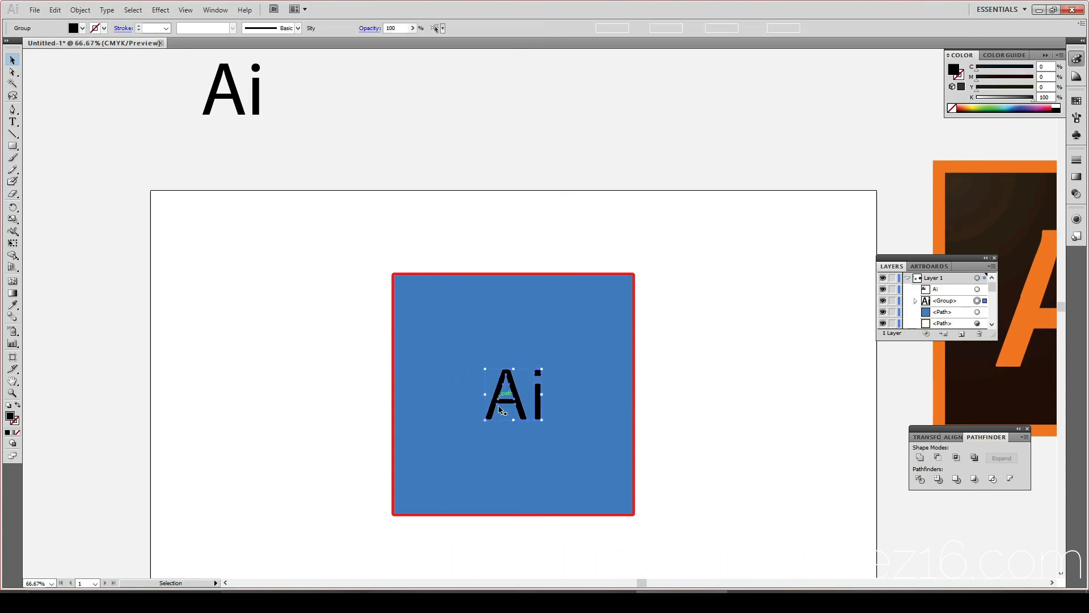
Step: Enlarge the outlined Ai letters to about 391 by 350 px and realign them to the artboard's centre
{"action": "left_click_drag", "start_coordinate": [484, 420], "coordinate": [444, 456]}
{"action": "left_click_drag", "start_coordinate": [542, 368], "coordinate": [591, 324]}
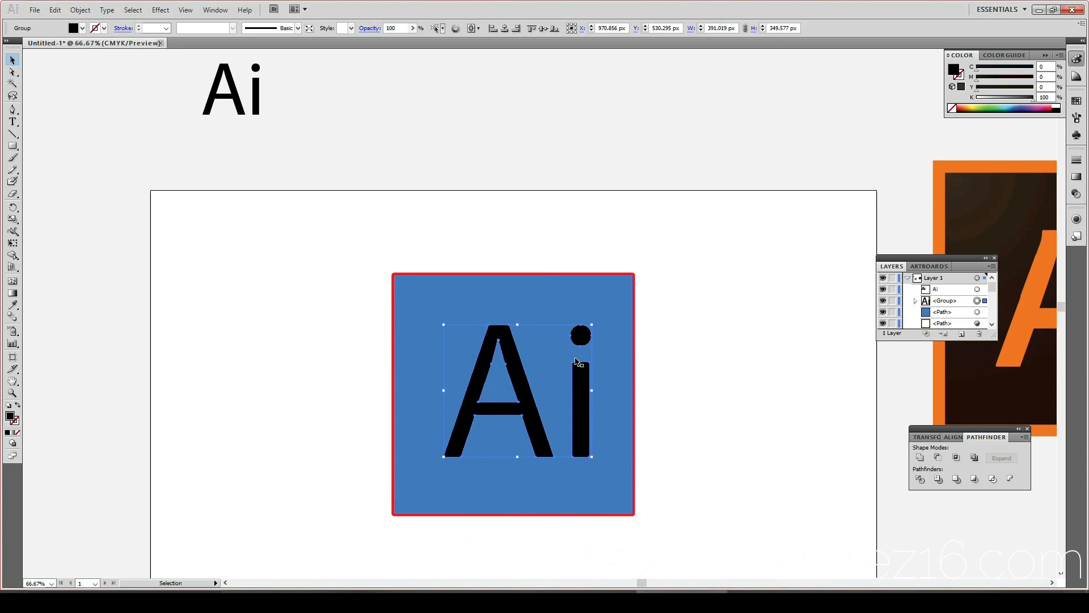
{"action": "left_click", "coordinate": [505, 27]}
{"action": "left_click", "coordinate": [542, 28]}
{"action": "left_click", "coordinate": [479, 109]}
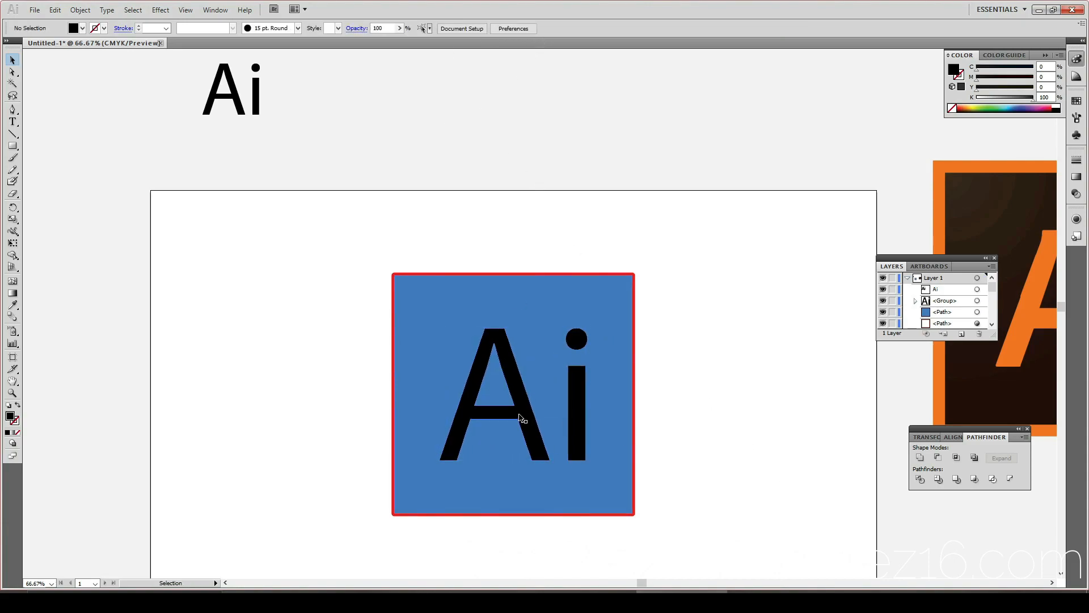
Step: Fill the outlined Ai letters with the orange sampled from the reference logo's lettering
{"action": "scroll", "coordinate": [460, 371], "scroll_direction": "up", "scroll_amount": 1}
{"action": "scroll", "coordinate": [461, 371], "scroll_direction": "down", "scroll_amount": 1}
{"action": "left_click", "coordinate": [468, 374]}
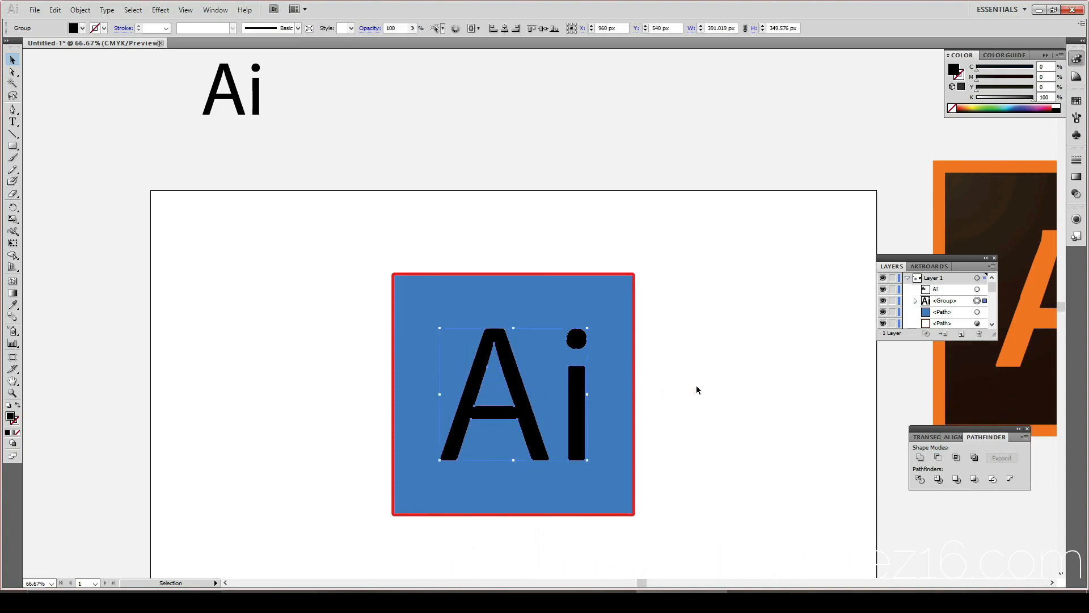
{"action": "left_click", "coordinate": [13, 306]}
{"action": "left_click", "coordinate": [1019, 348]}
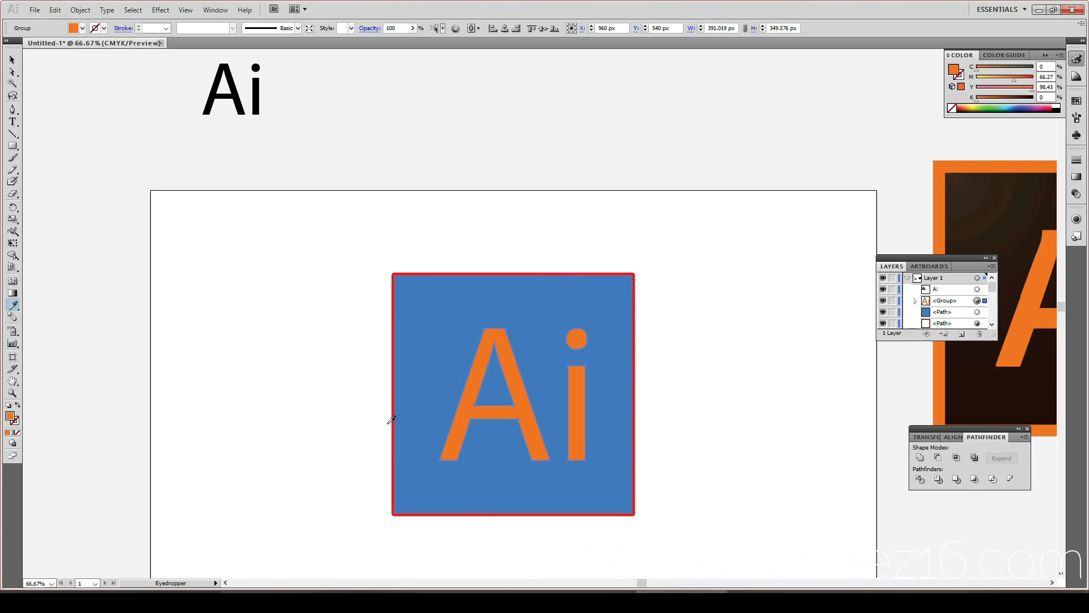
{"action": "left_click", "coordinate": [13, 60]}
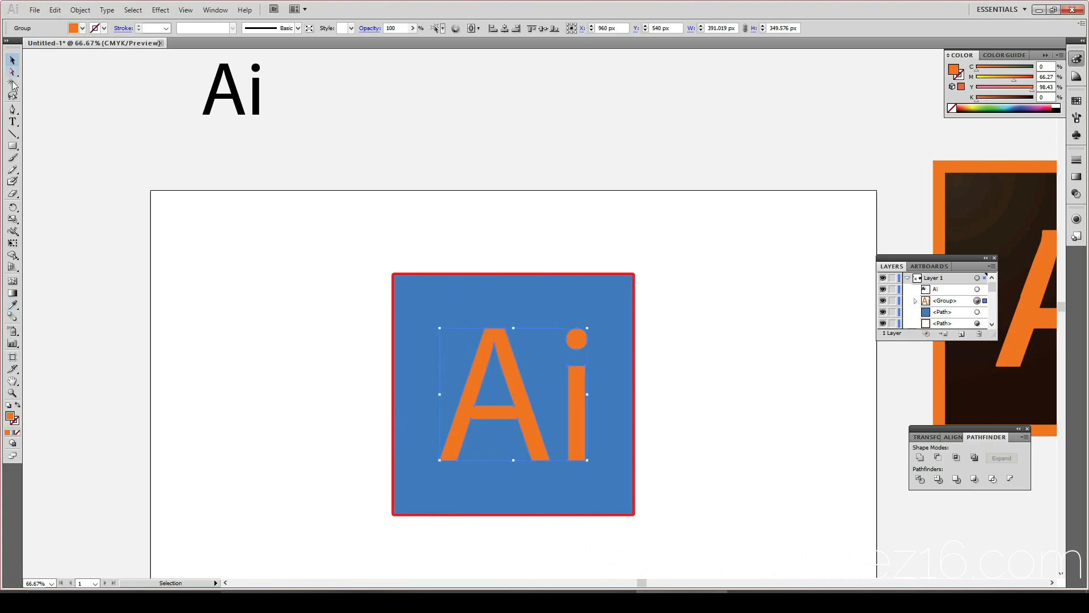
Step: Recolour the blue square with the dark brown sampled from the reference logo's background
{"action": "left_click", "coordinate": [442, 310]}
{"action": "left_click", "coordinate": [12, 305]}
{"action": "left_click", "coordinate": [1037, 296]}
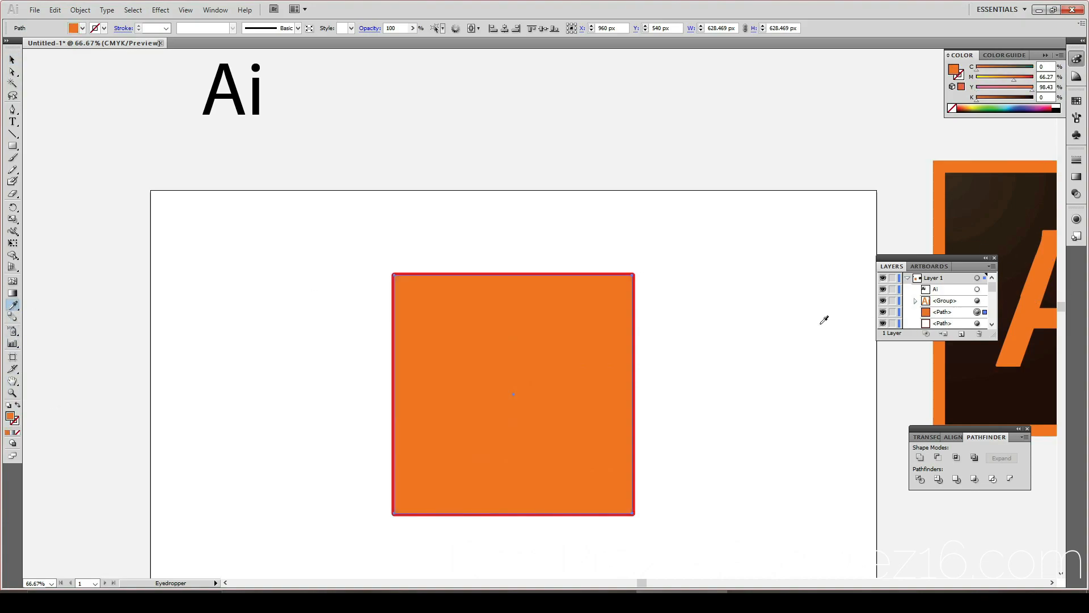
{"action": "left_click", "coordinate": [1031, 367]}
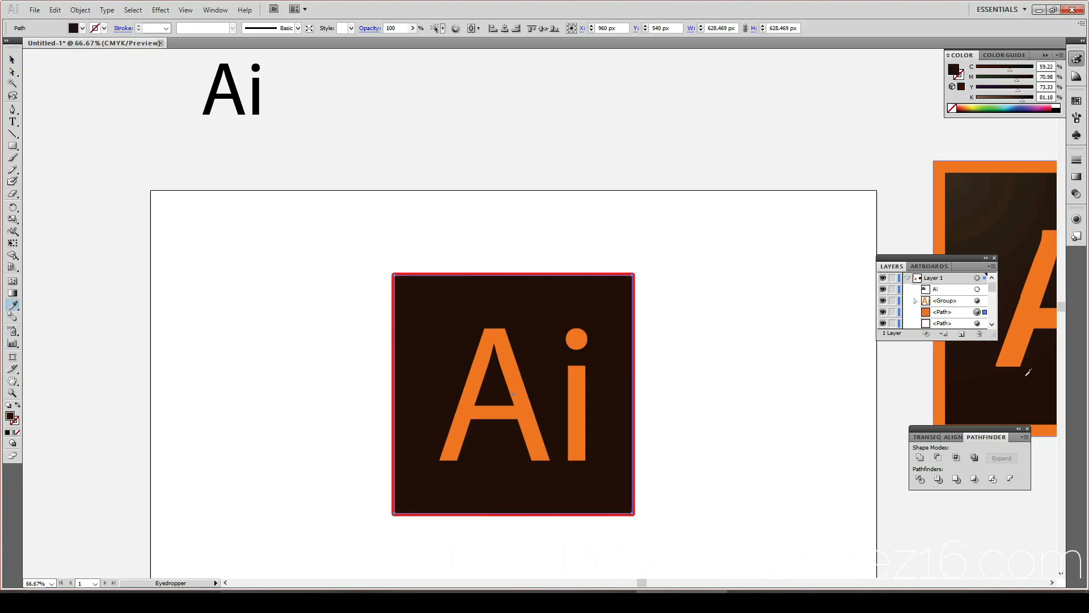
Step: Select the red-bordered square behind the dark brown one and make its stroke the active colour
{"action": "left_click", "coordinate": [12, 60]}
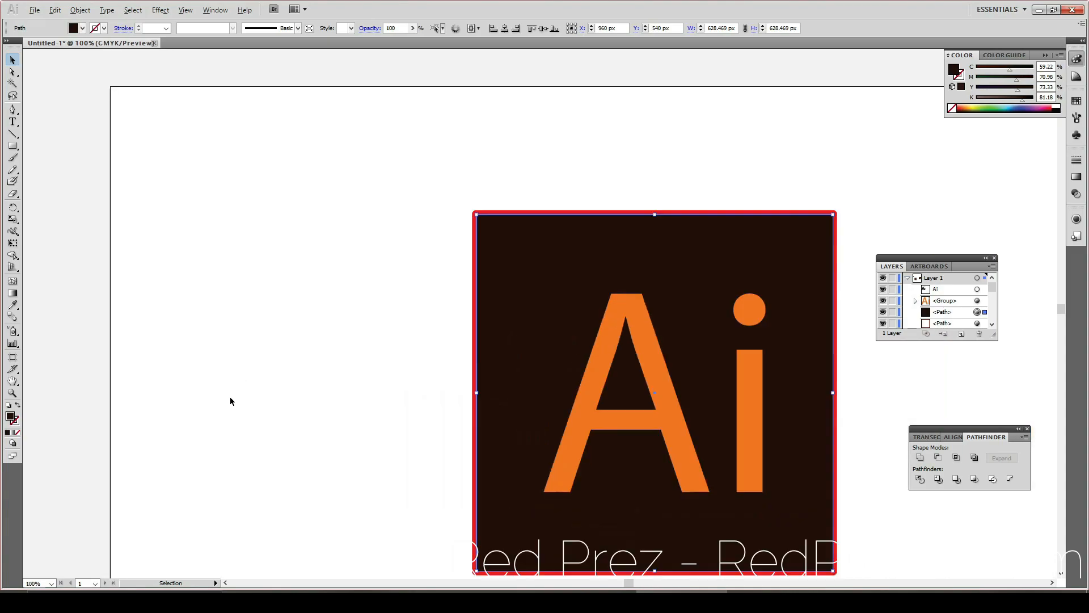
{"action": "scroll", "coordinate": [230, 401], "scroll_direction": "up", "scroll_amount": 3}
{"action": "left_click", "coordinate": [716, 326]}
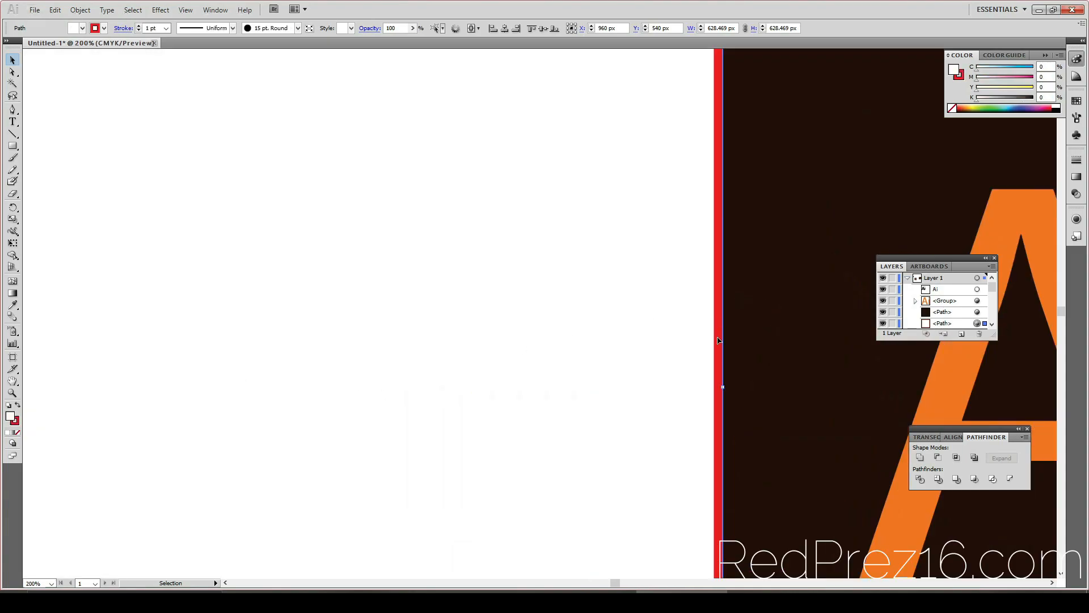
{"action": "scroll", "coordinate": [731, 479], "scroll_direction": "down", "scroll_amount": 2}
{"action": "scroll", "coordinate": [719, 476], "scroll_direction": "right", "scroll_amount": 3}
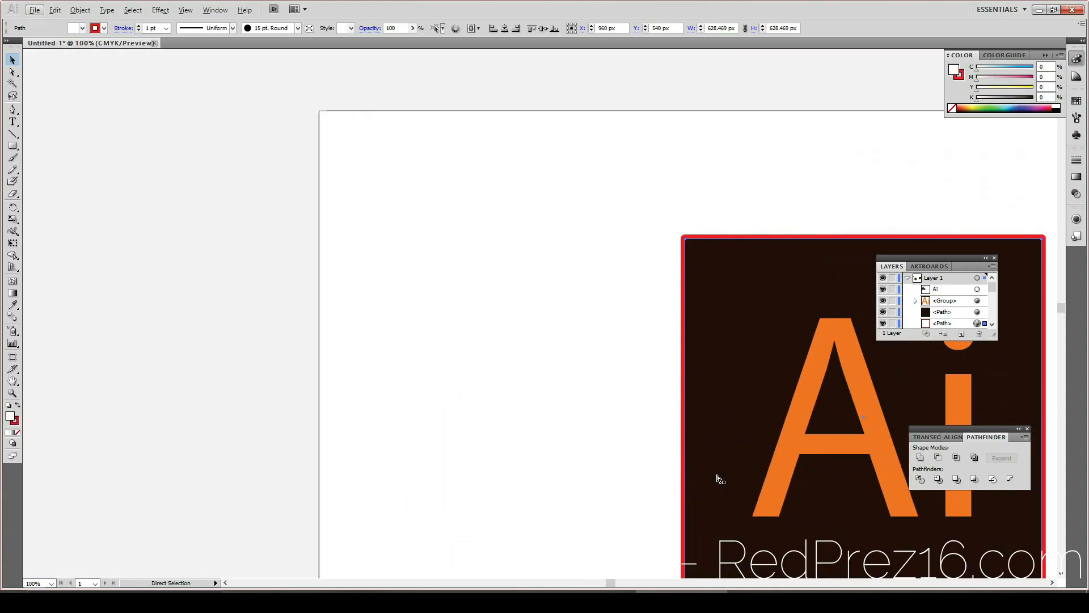
{"action": "scroll", "coordinate": [712, 498], "scroll_direction": "right", "scroll_amount": 6}
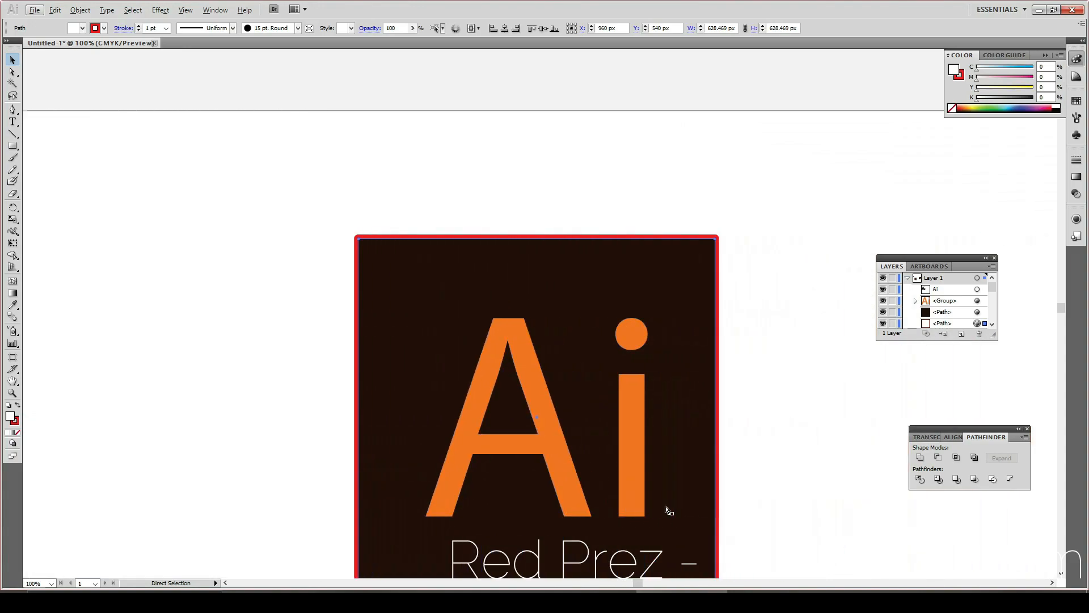
{"action": "key", "text": "v"}
{"action": "left_click", "coordinate": [16, 422]}
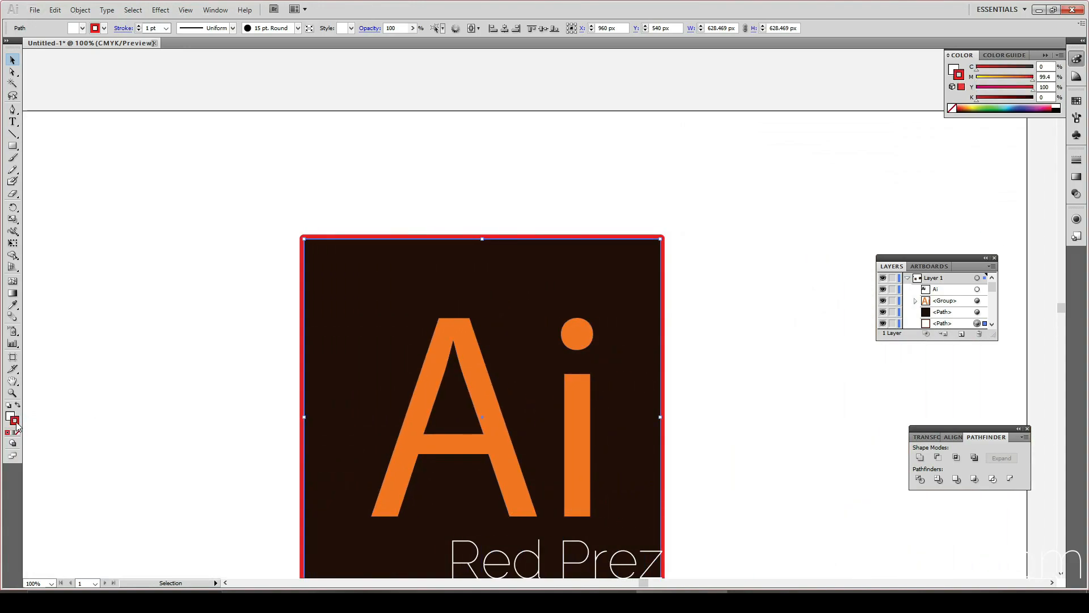
{"action": "scroll", "coordinate": [257, 487], "scroll_direction": "right", "scroll_amount": 1}
{"action": "scroll", "coordinate": [257, 484], "scroll_direction": "right", "scroll_amount": 1}
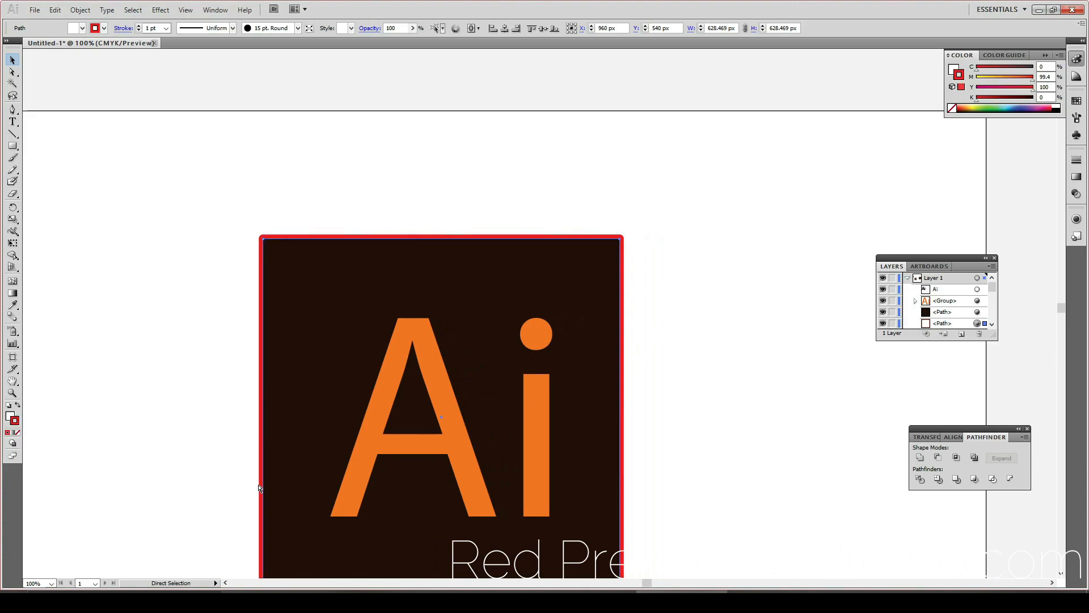
{"action": "scroll", "coordinate": [258, 483], "scroll_direction": "down", "scroll_amount": 1}
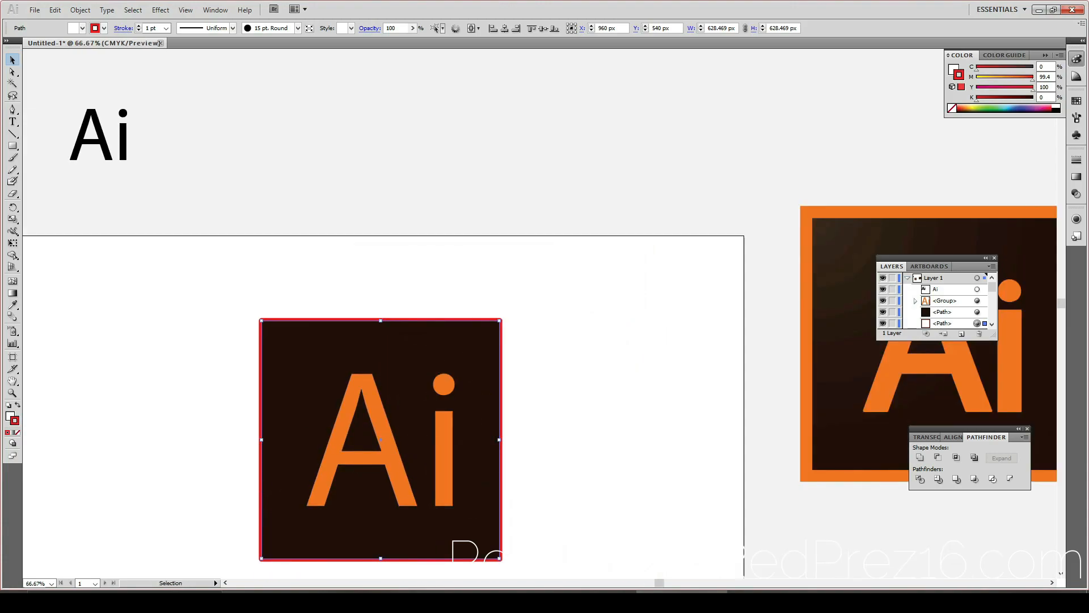
Step: Try to sample the reference logo's orange border onto the red-bordered square with the Eyedropper, and undo it
{"action": "left_click", "coordinate": [13, 305]}
{"action": "left_click", "coordinate": [808, 280]}
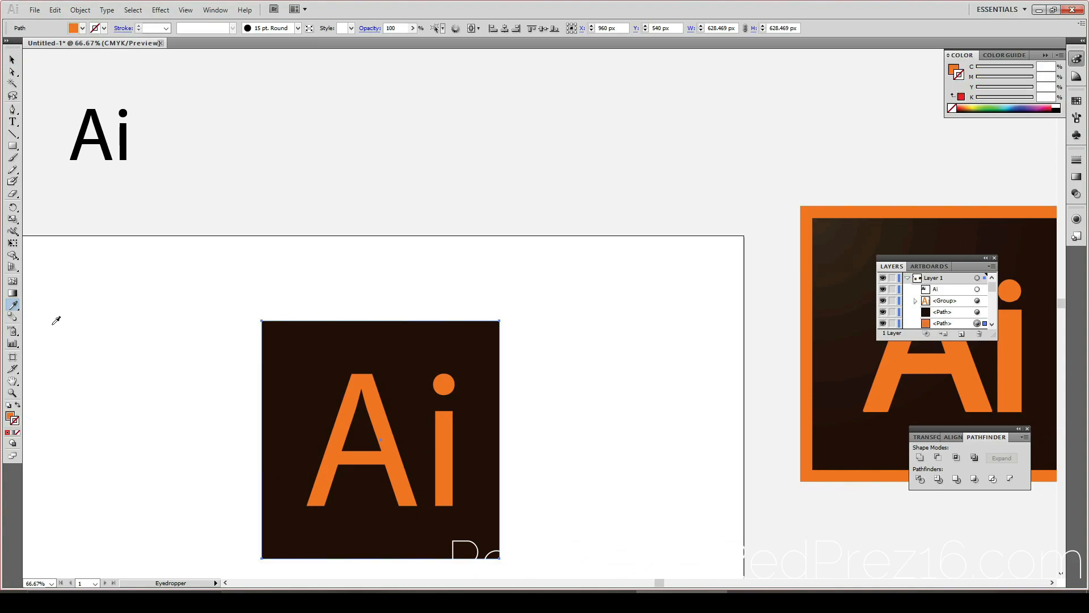
{"action": "key", "text": "ctrl+z"}
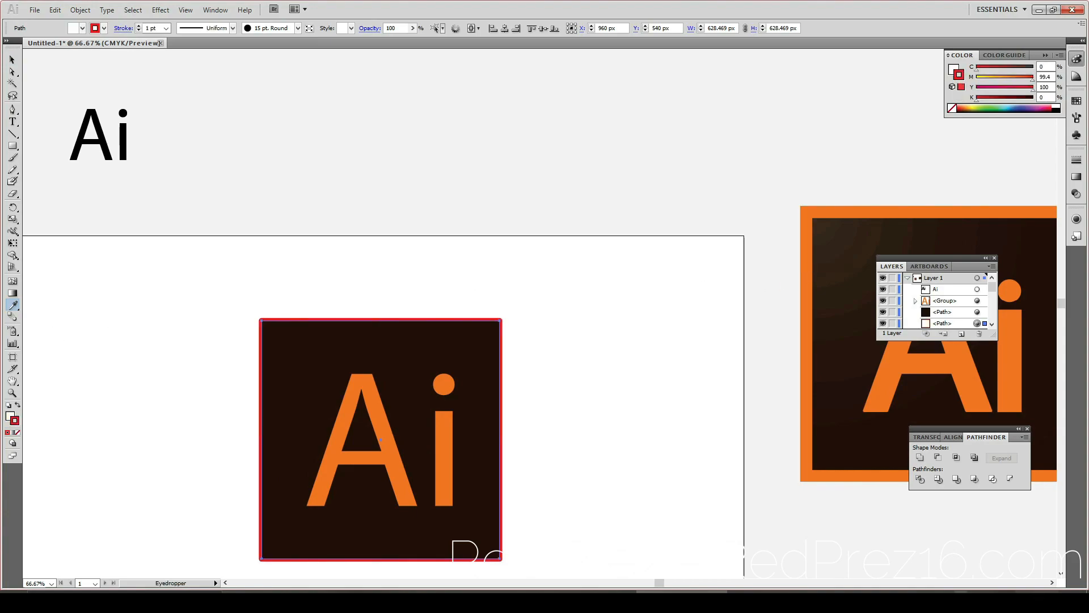
Step: Pick the reference border's orange with the external screen colour picker and enter its hex code as the square's stroke colour
{"action": "left_click", "coordinate": [933, 602]}
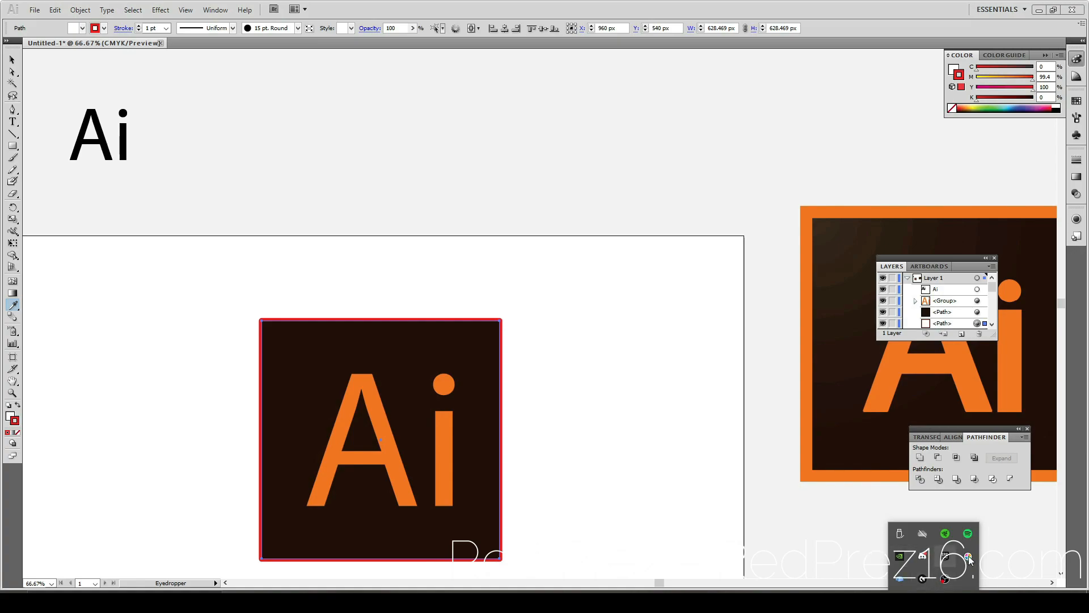
{"action": "left_click", "coordinate": [968, 556]}
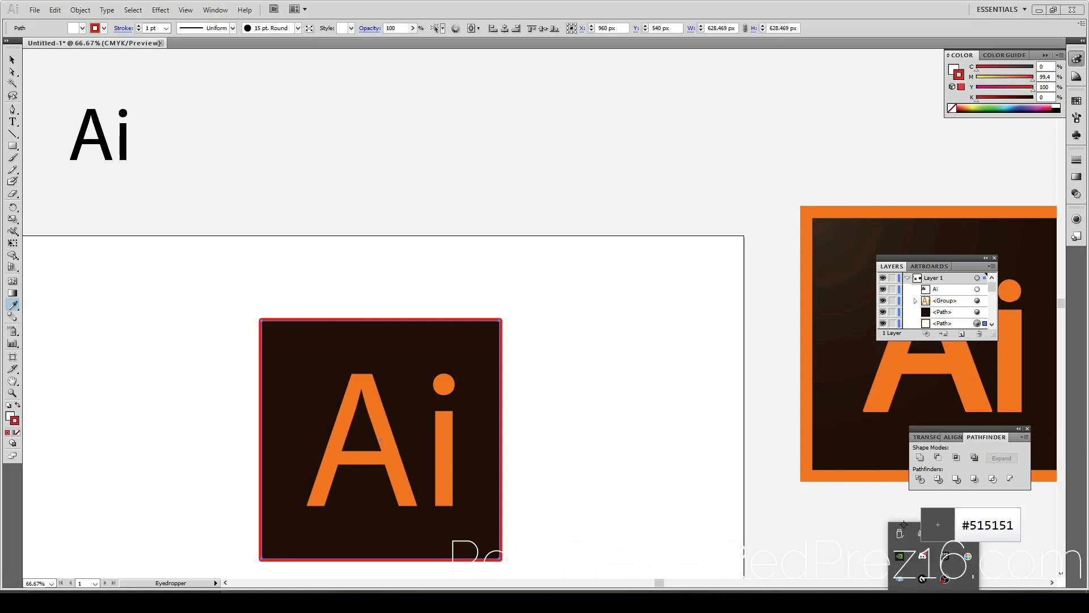
{"action": "left_click", "coordinate": [809, 441]}
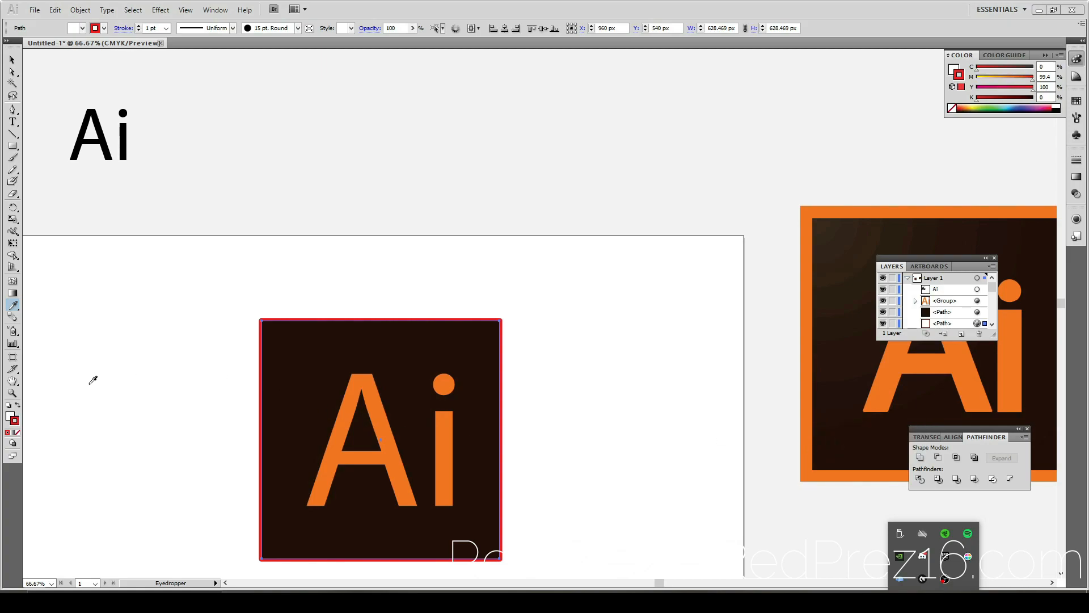
{"action": "double_click", "coordinate": [14, 421]}
{"action": "left_click", "coordinate": [598, 367]}
{"action": "double_click", "coordinate": [604, 366]}
{"action": "type", "text": "F"}
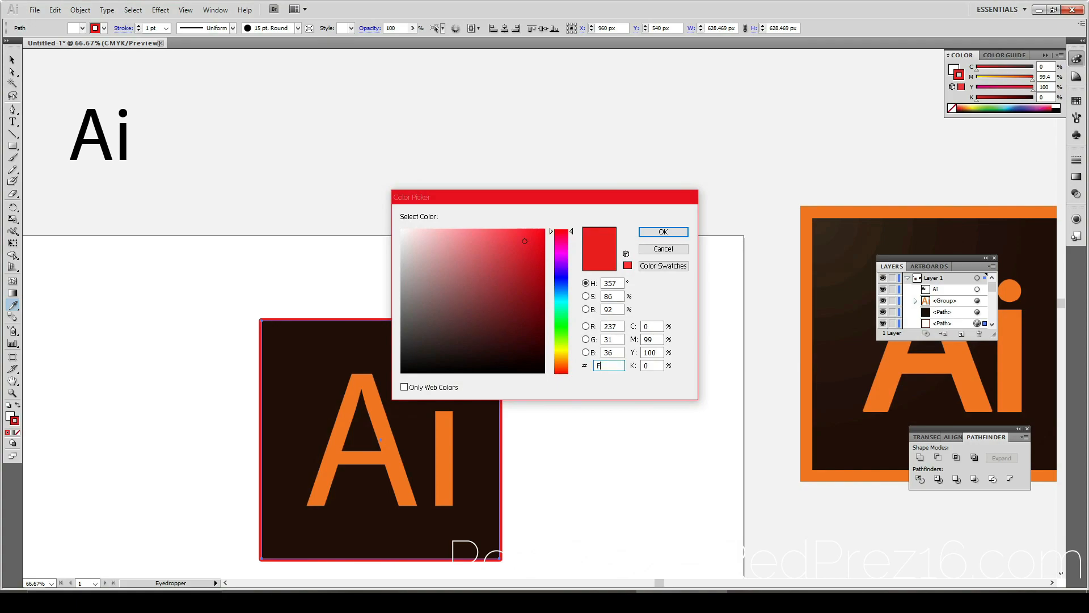
{"action": "key", "text": "Return"}
{"action": "key", "text": "Return"}
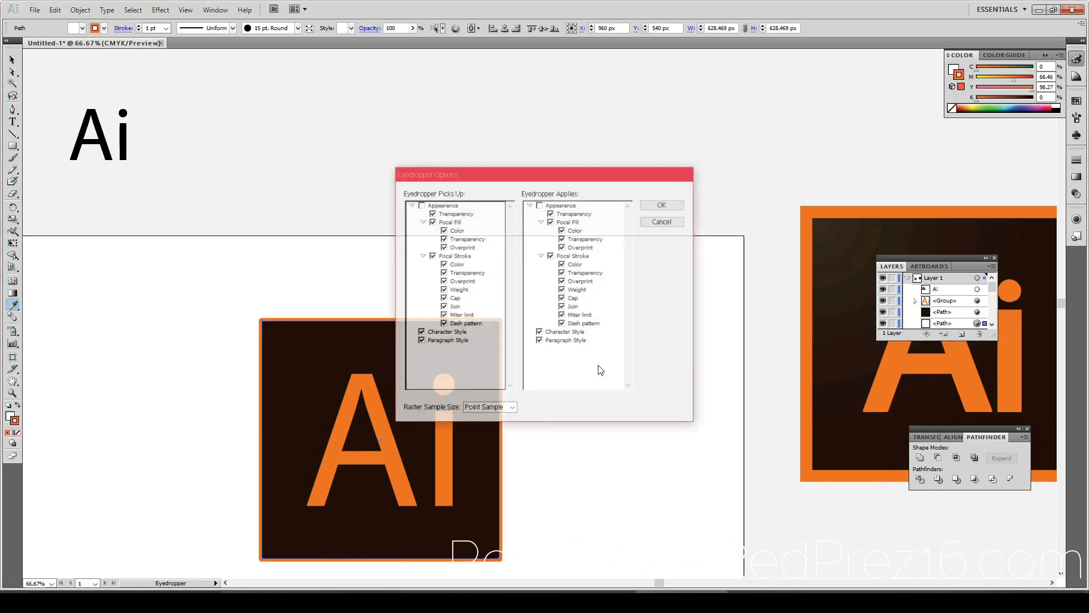
{"action": "left_click", "coordinate": [668, 222]}
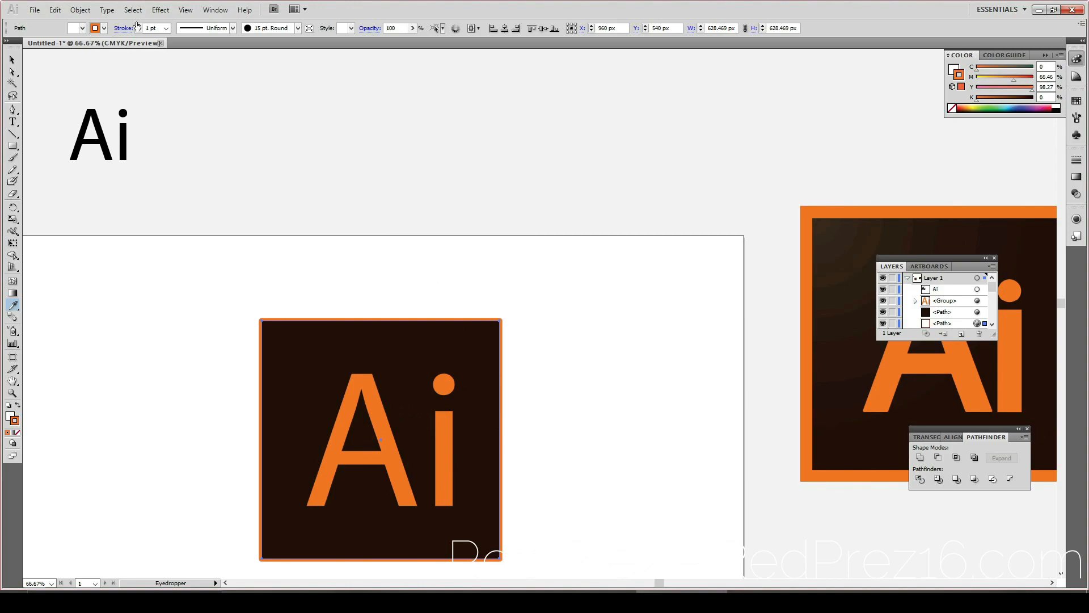
{"action": "left_click", "coordinate": [295, 28]}
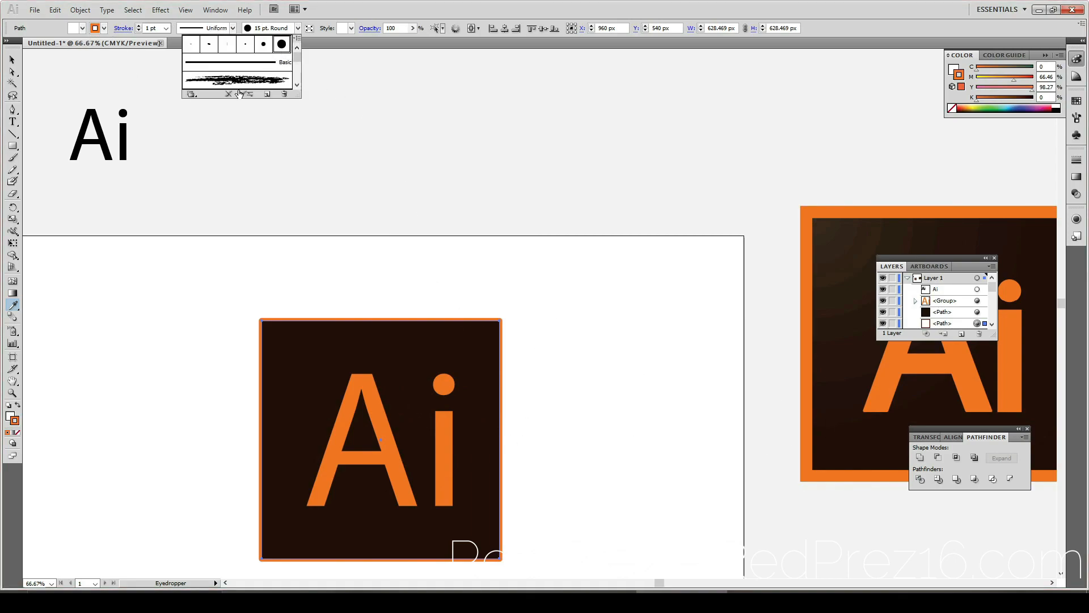
{"action": "left_click", "coordinate": [302, 153]}
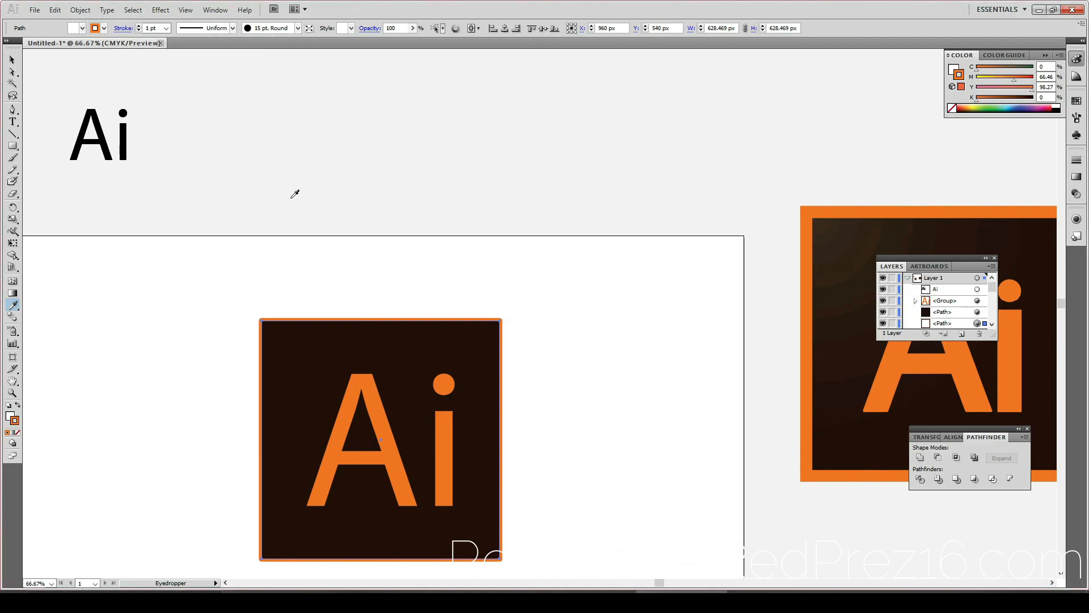
Step: Move the outlined Ai letters off the artboard, above the square and beside the black Ai text
{"action": "left_click", "coordinate": [13, 60]}
{"action": "left_click", "coordinate": [238, 176]}
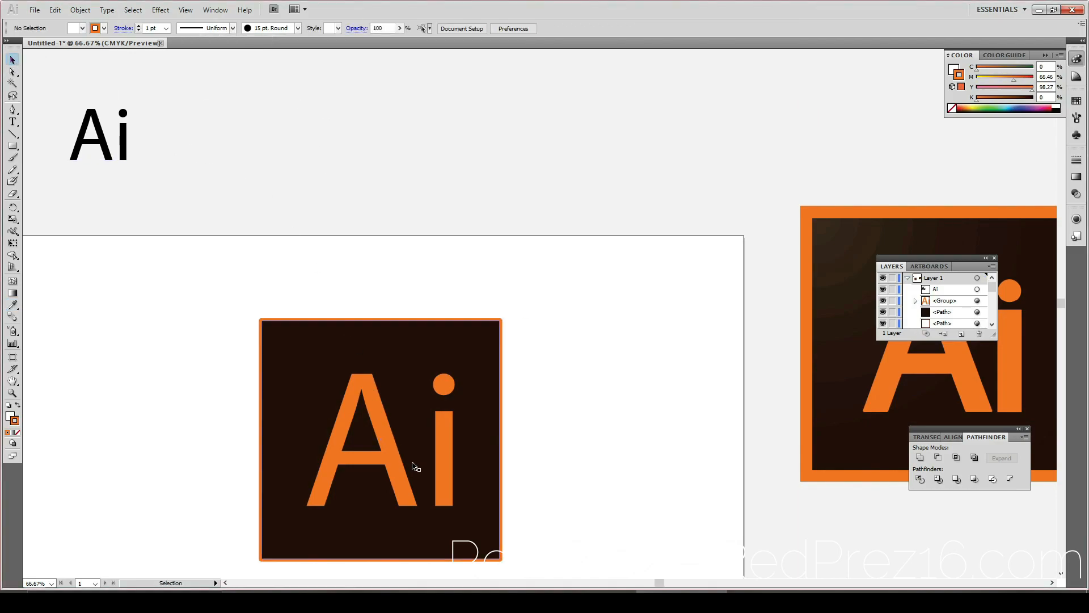
{"action": "left_click", "coordinate": [452, 321]}
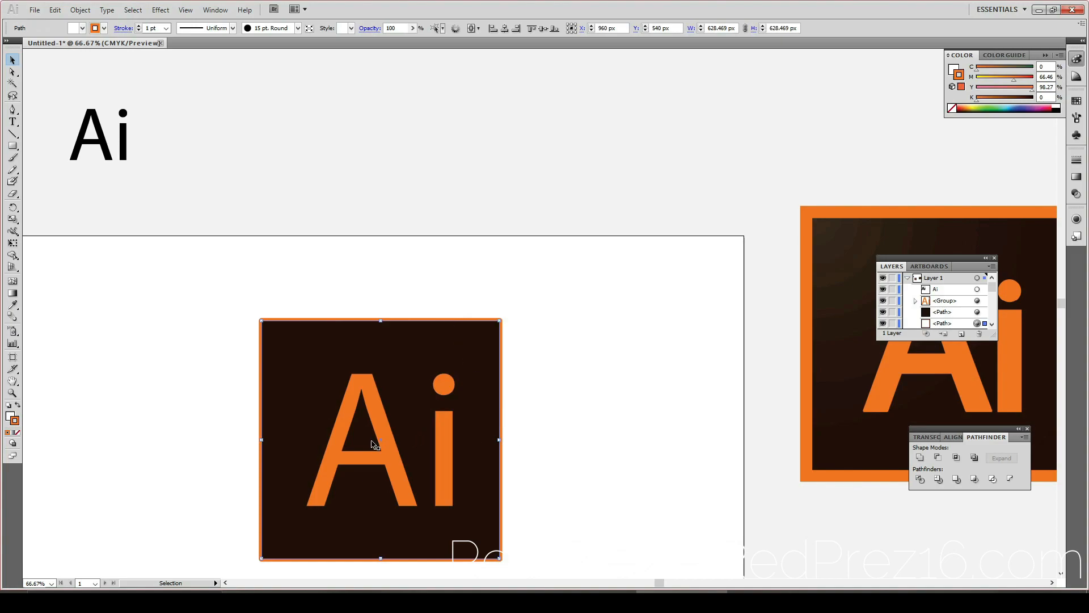
{"action": "left_click_drag", "start_coordinate": [370, 462], "coordinate": [300, 161]}
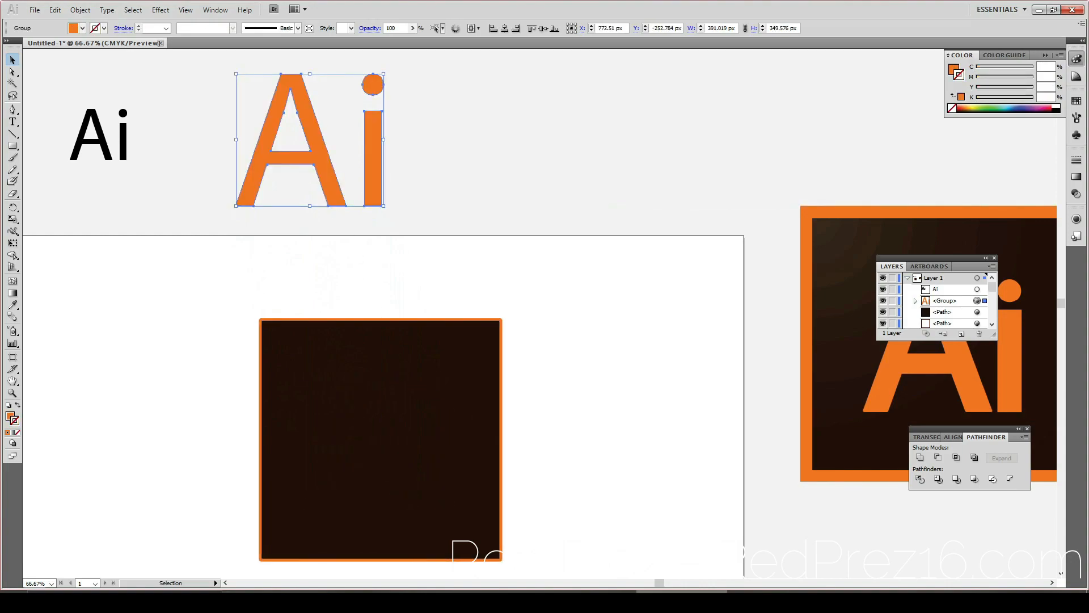
Step: Start a Pen tool path on the reference logo's A, tracing the bottom edge of its right leg and the rounded outer corner
{"action": "scroll", "coordinate": [767, 525], "scroll_direction": "right", "scroll_amount": 5}
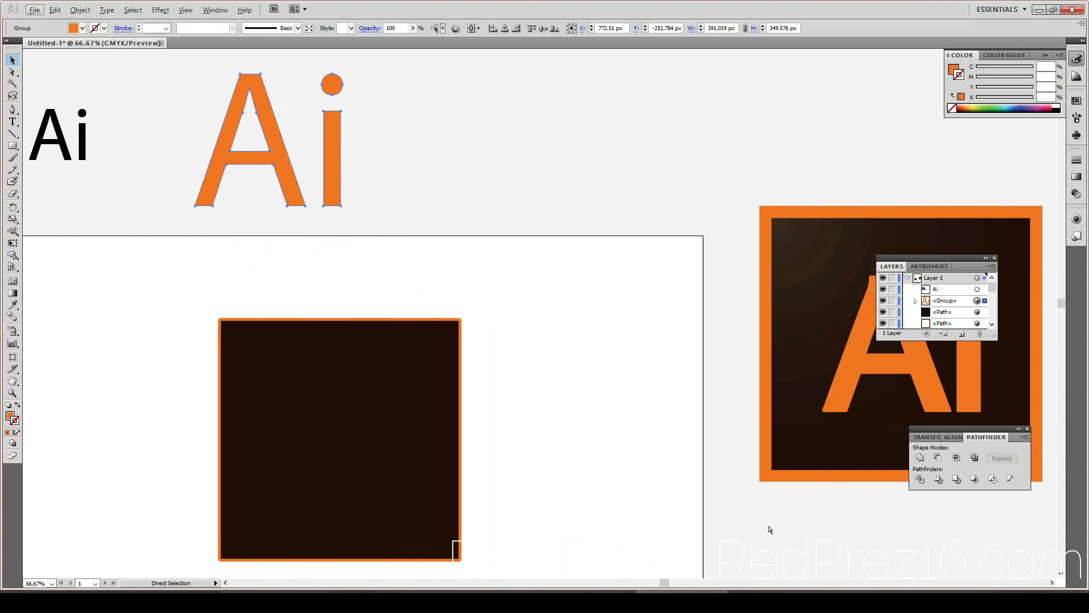
{"action": "scroll", "coordinate": [770, 529], "scroll_direction": "right", "scroll_amount": 6}
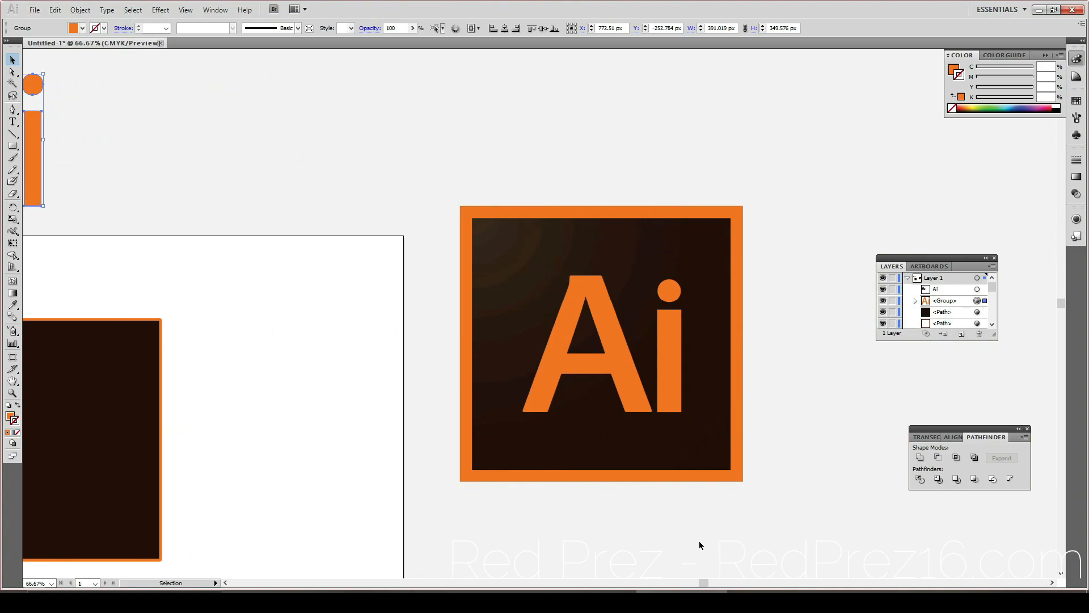
{"action": "scroll", "coordinate": [699, 540], "scroll_direction": "up", "scroll_amount": 3}
{"action": "scroll", "coordinate": [697, 541], "scroll_direction": "up", "scroll_amount": 5}
{"action": "scroll", "coordinate": [685, 556], "scroll_direction": "up", "scroll_amount": 5}
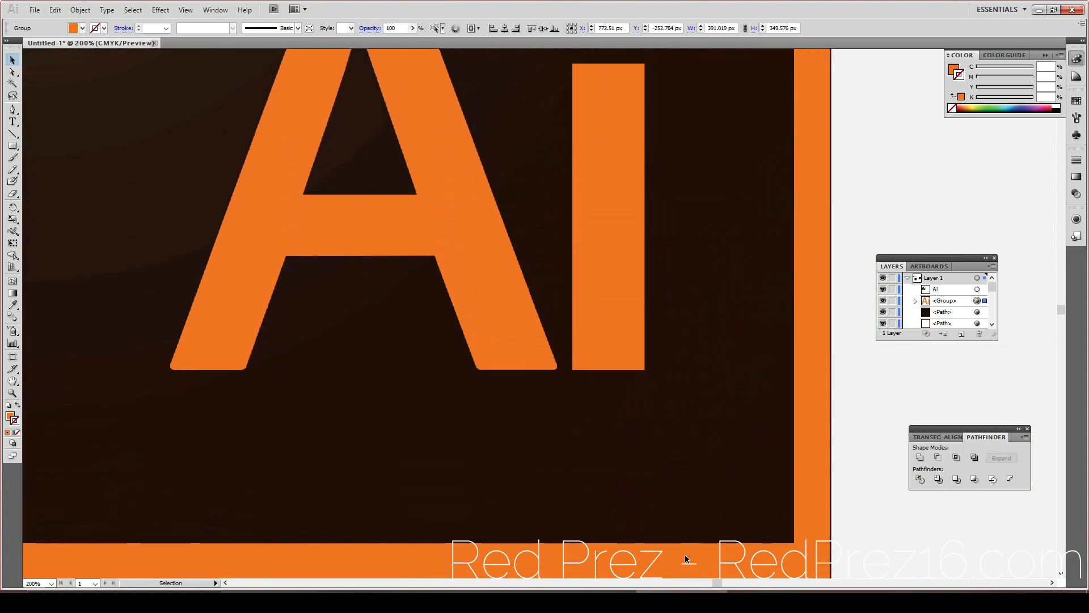
{"action": "scroll", "coordinate": [687, 558], "scroll_direction": "up", "scroll_amount": 2}
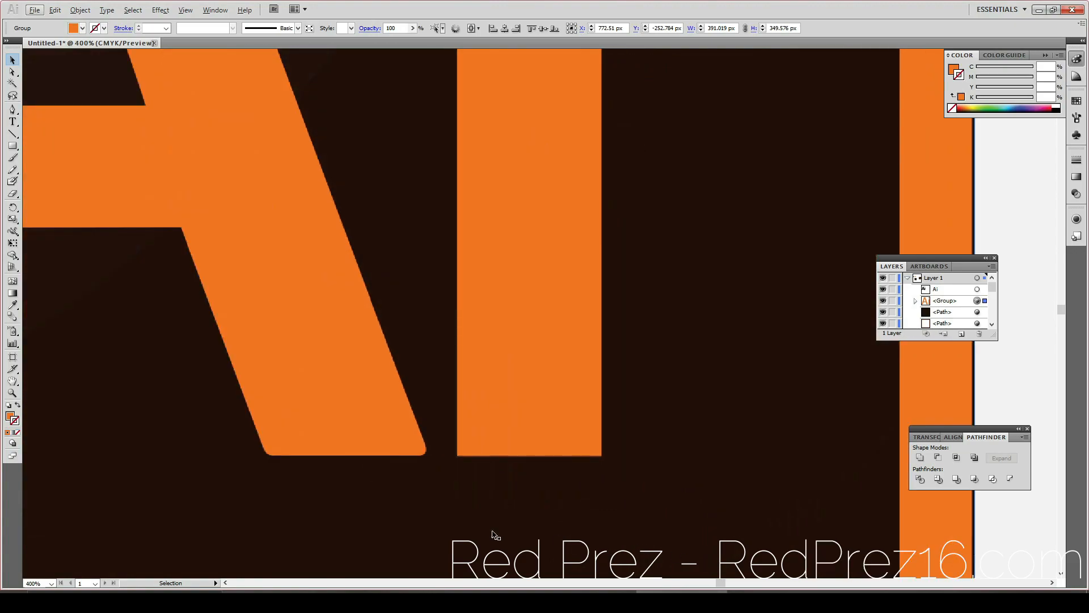
{"action": "scroll", "coordinate": [279, 511], "scroll_direction": "up", "scroll_amount": 2}
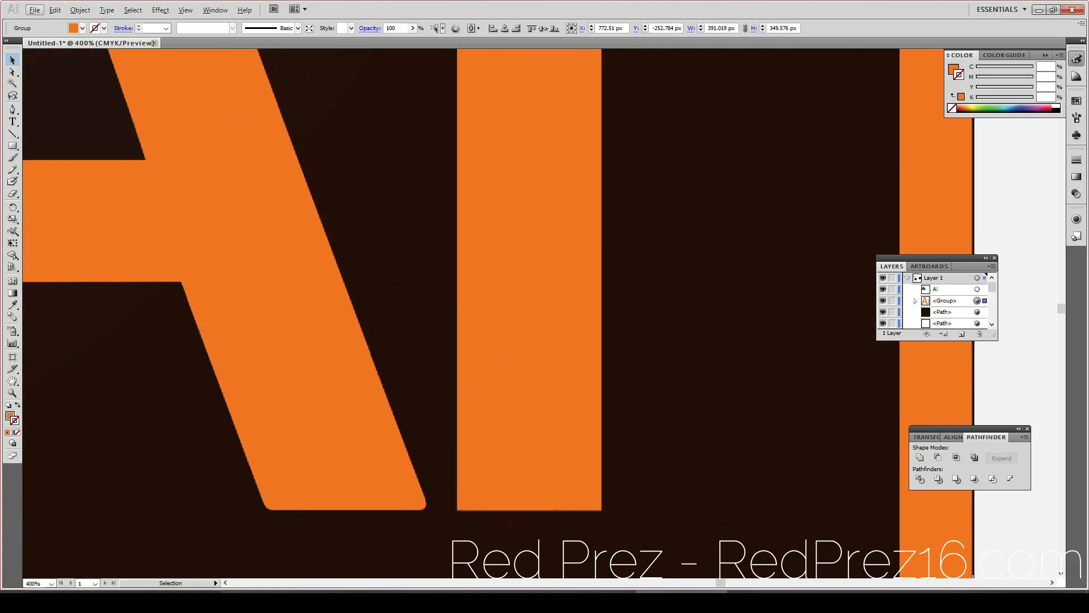
{"action": "left_click", "coordinate": [13, 111]}
{"action": "scroll", "coordinate": [270, 519], "scroll_direction": "up", "scroll_amount": 3}
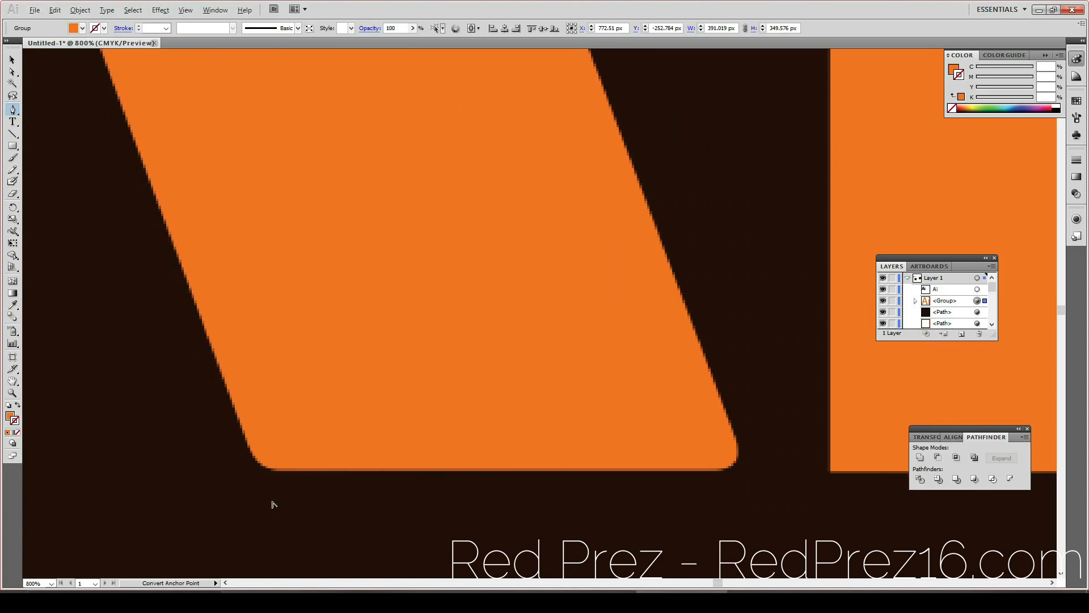
{"action": "scroll", "coordinate": [272, 505], "scroll_direction": "down", "scroll_amount": 2}
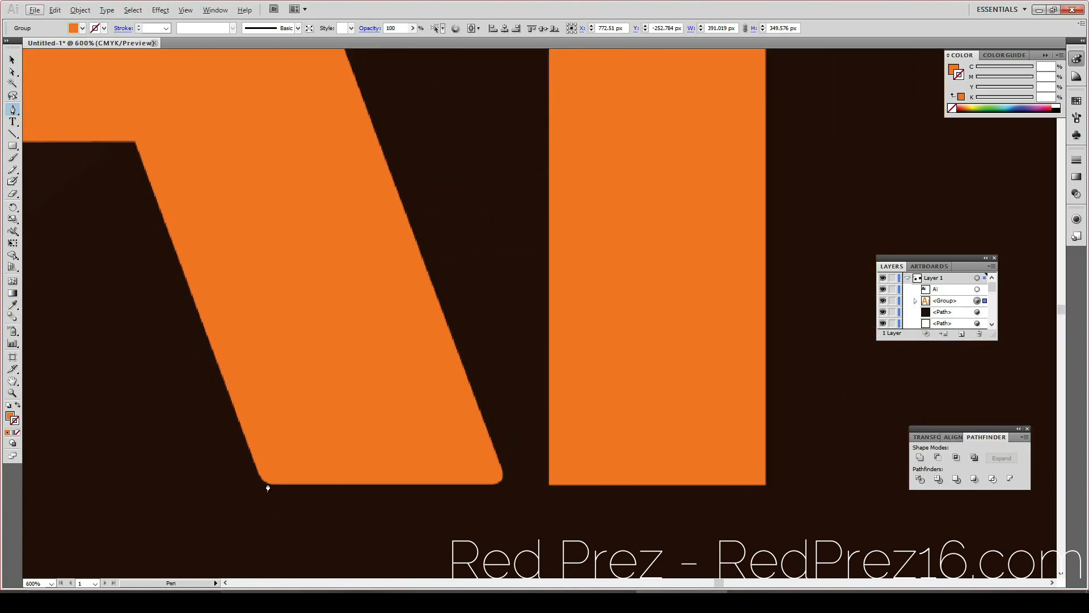
{"action": "left_click_drag", "start_coordinate": [268, 489], "coordinate": [496, 487]}
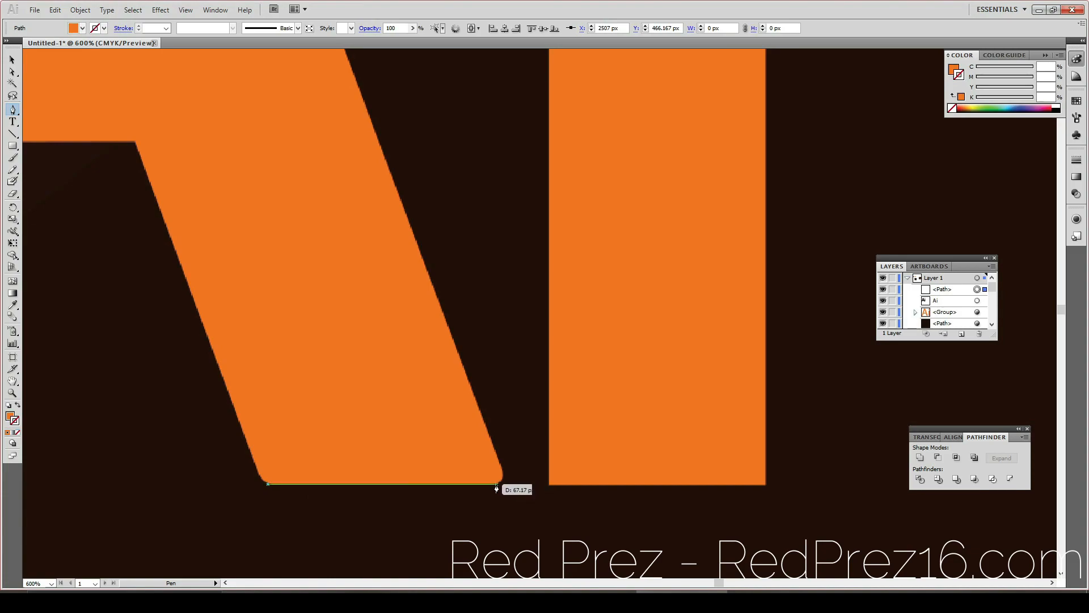
{"action": "left_click", "coordinate": [497, 487]}
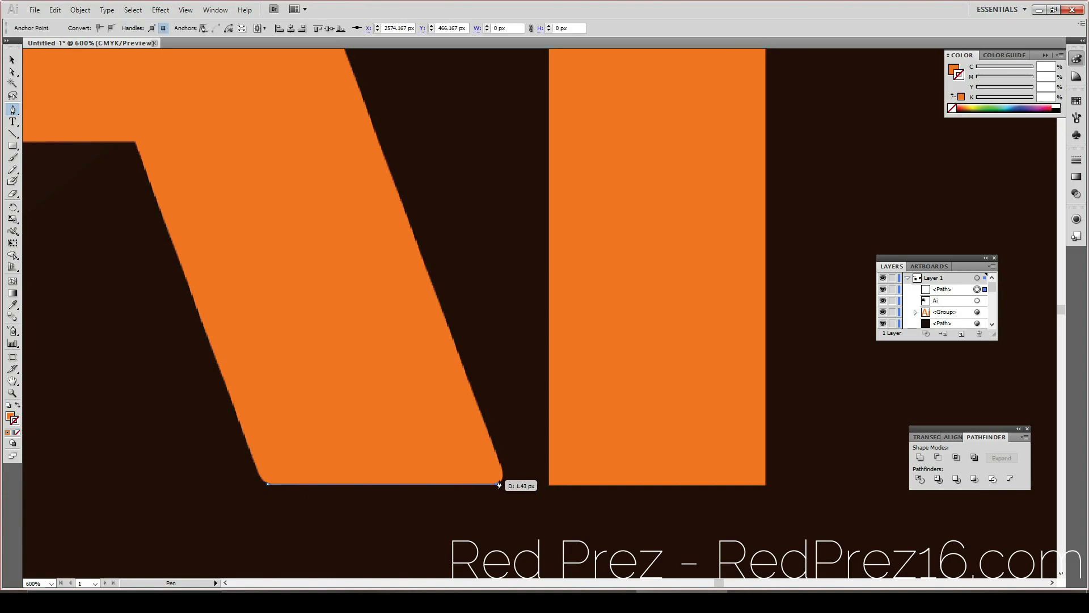
{"action": "left_click_drag", "start_coordinate": [499, 486], "coordinate": [506, 479]}
{"action": "left_click", "coordinate": [504, 475]}
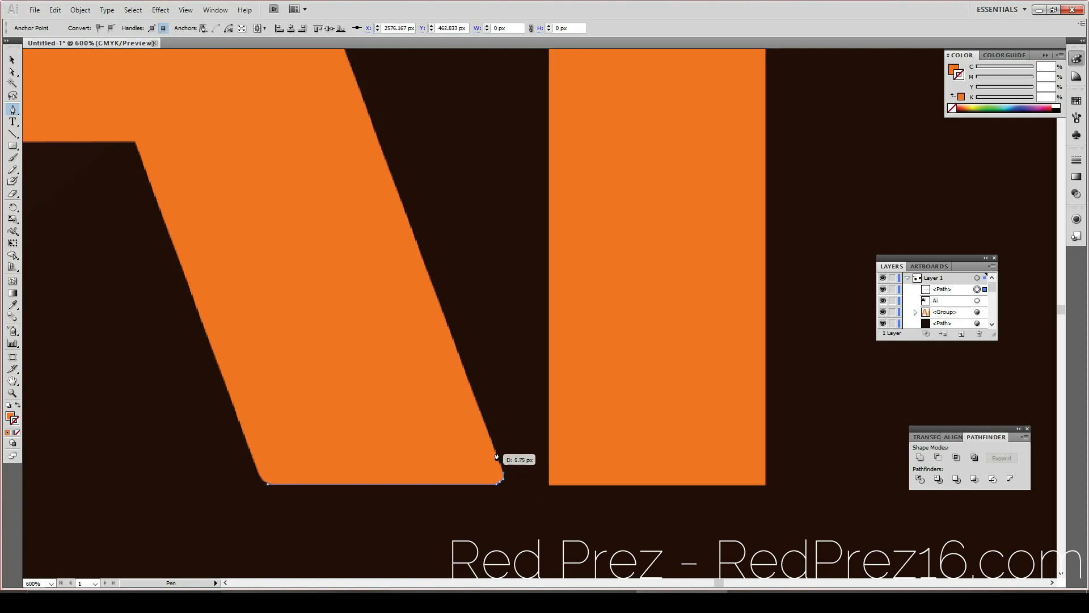
Step: Continue the Pen tool path up the outer edge of the A's right leg to the start of its upper corner
{"action": "scroll", "coordinate": [515, 479], "scroll_direction": "up", "scroll_amount": 14}
{"action": "scroll", "coordinate": [500, 481], "scroll_direction": "up", "scroll_amount": 5}
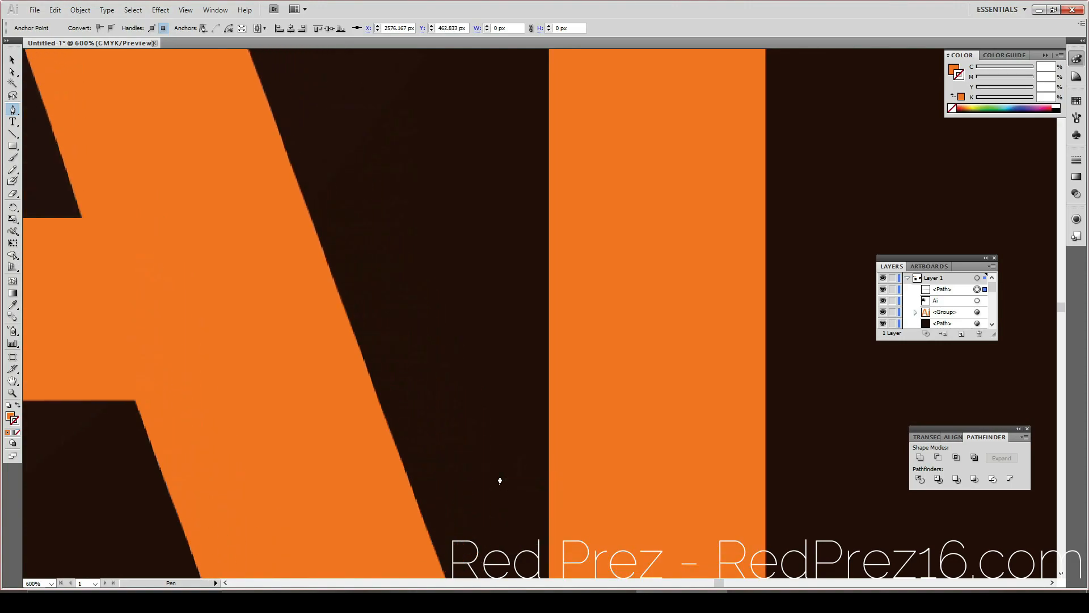
{"action": "scroll", "coordinate": [499, 479], "scroll_direction": "left", "scroll_amount": 8}
{"action": "scroll", "coordinate": [475, 495], "scroll_direction": "up", "scroll_amount": 20}
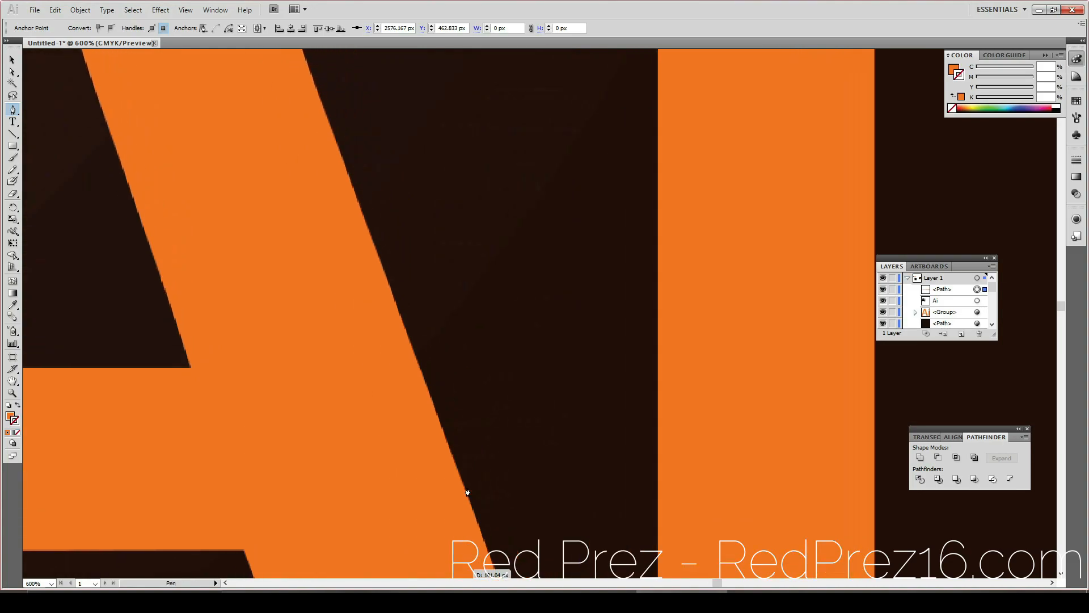
{"action": "scroll", "coordinate": [467, 493], "scroll_direction": "up", "scroll_amount": 10}
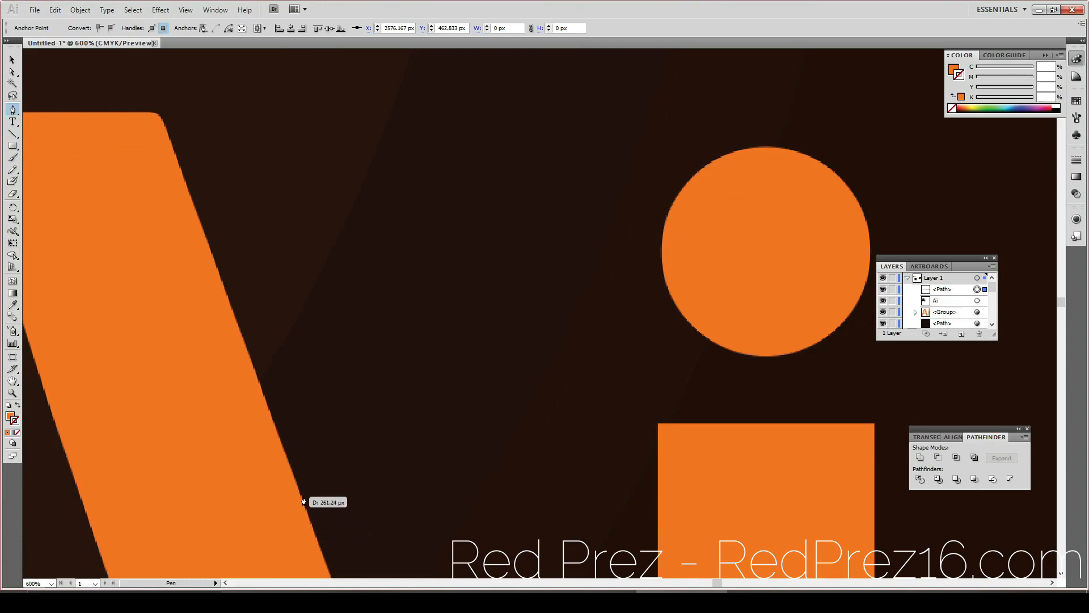
{"action": "left_click", "coordinate": [302, 500]}
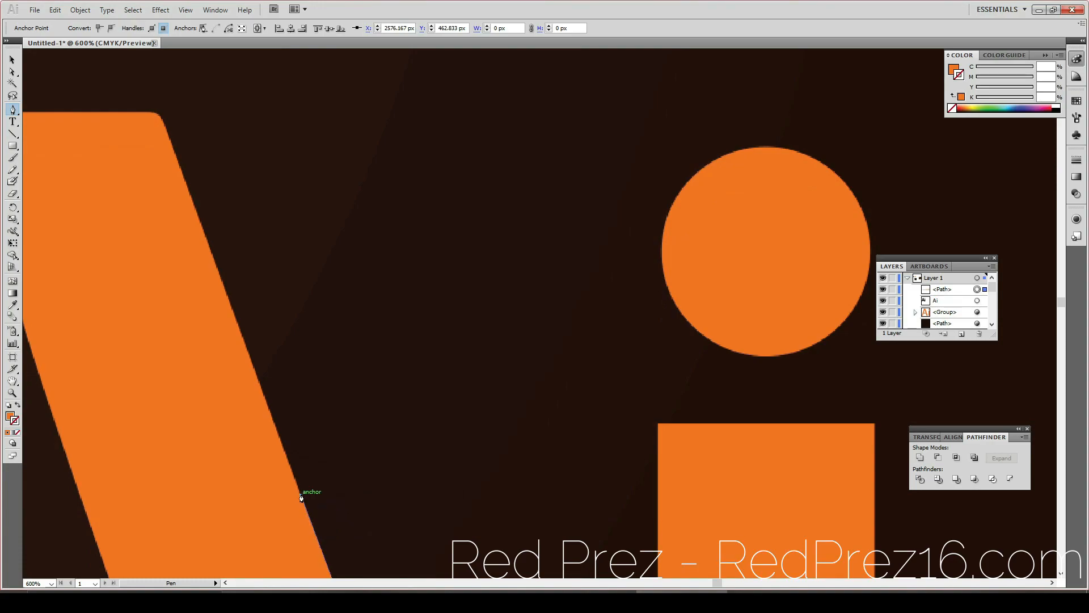
{"action": "left_click", "coordinate": [162, 117]}
Step: Trace the rounded upper-right corner of the A and carry the path along its flat top edge to the upper-left corner
{"action": "scroll", "coordinate": [321, 347], "scroll_direction": "up", "scroll_amount": 2}
{"action": "scroll", "coordinate": [311, 362], "scroll_direction": "up", "scroll_amount": 2}
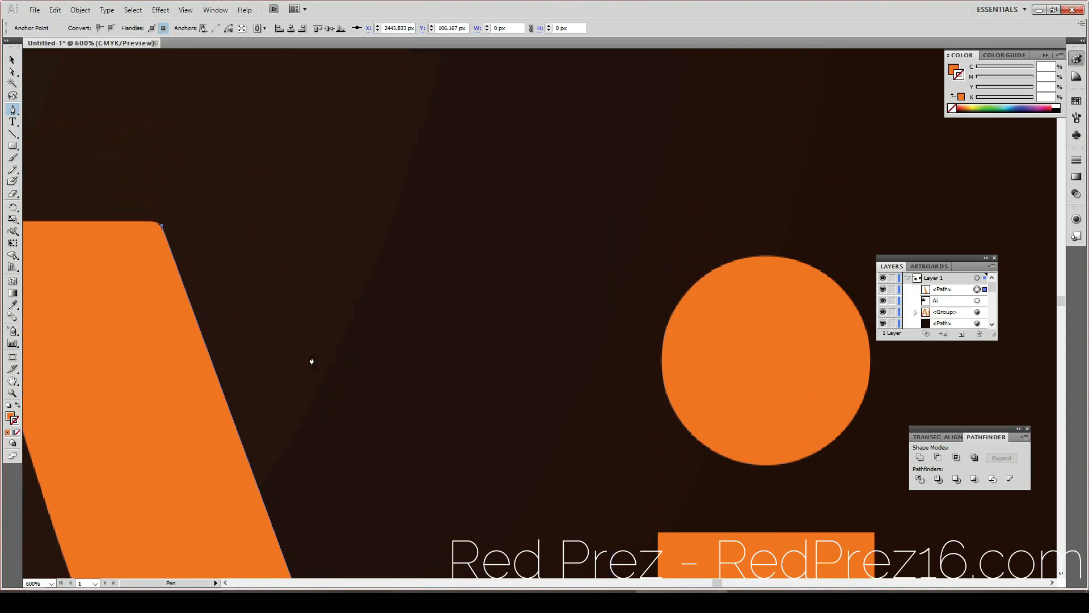
{"action": "scroll", "coordinate": [312, 359], "scroll_direction": "up", "scroll_amount": 2}
{"action": "scroll", "coordinate": [275, 476], "scroll_direction": "down", "scroll_amount": 3}
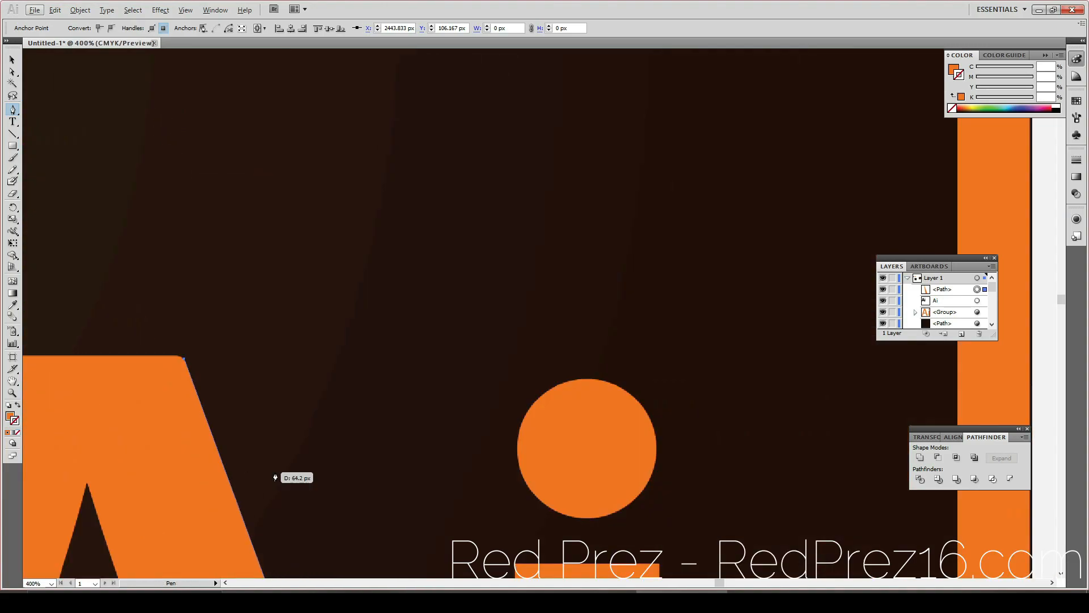
{"action": "scroll", "coordinate": [275, 477], "scroll_direction": "up", "scroll_amount": 3}
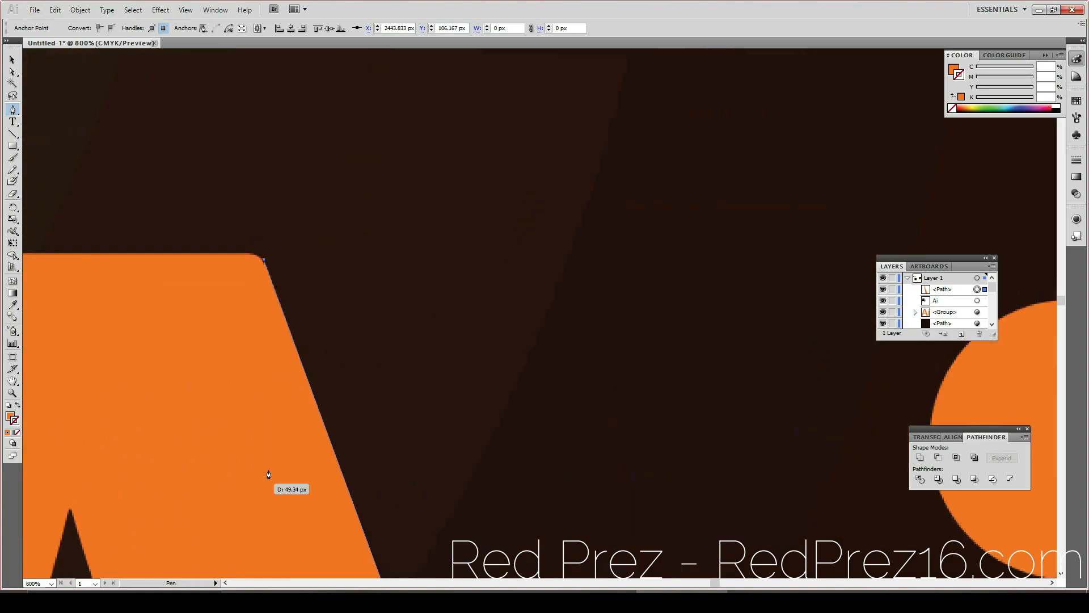
{"action": "scroll", "coordinate": [269, 474], "scroll_direction": "up", "scroll_amount": 1}
{"action": "right_click", "coordinate": [253, 375]}
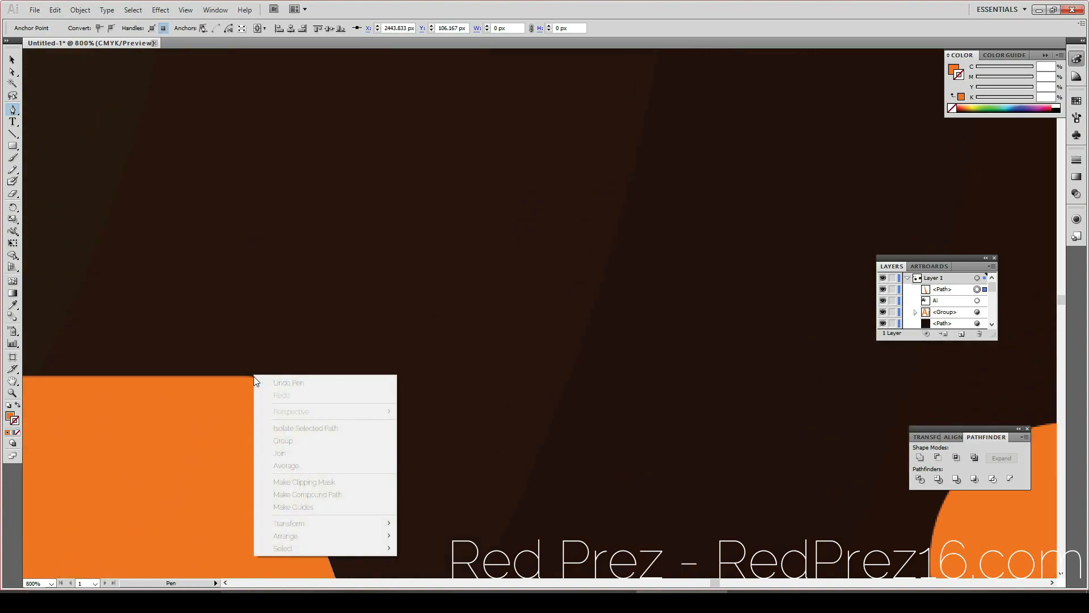
{"action": "left_click", "coordinate": [6, 500]}
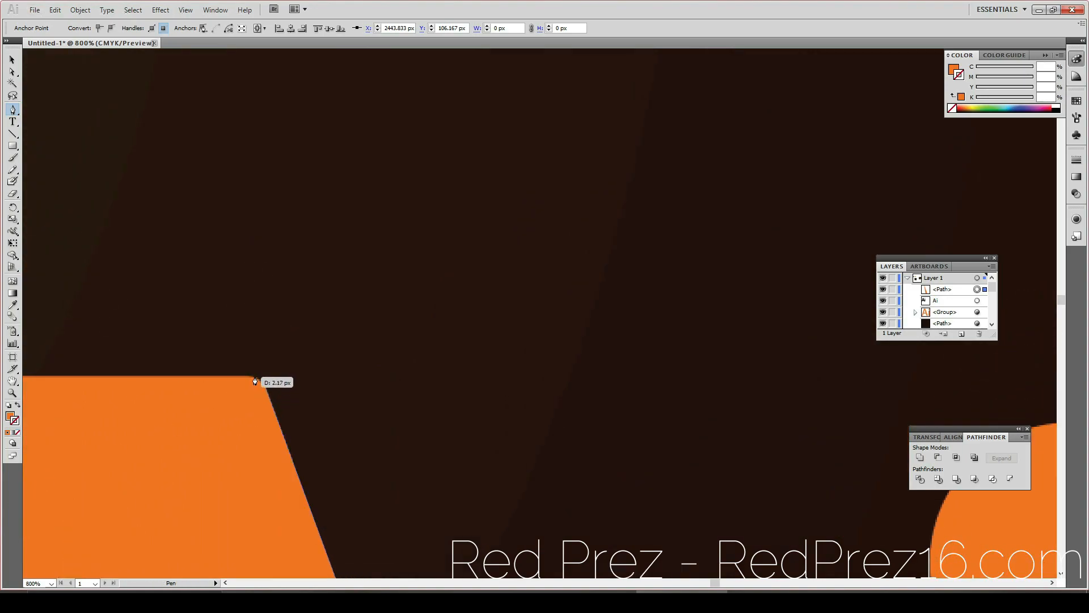
{"action": "scroll", "coordinate": [239, 418], "scroll_direction": "up", "scroll_amount": 3}
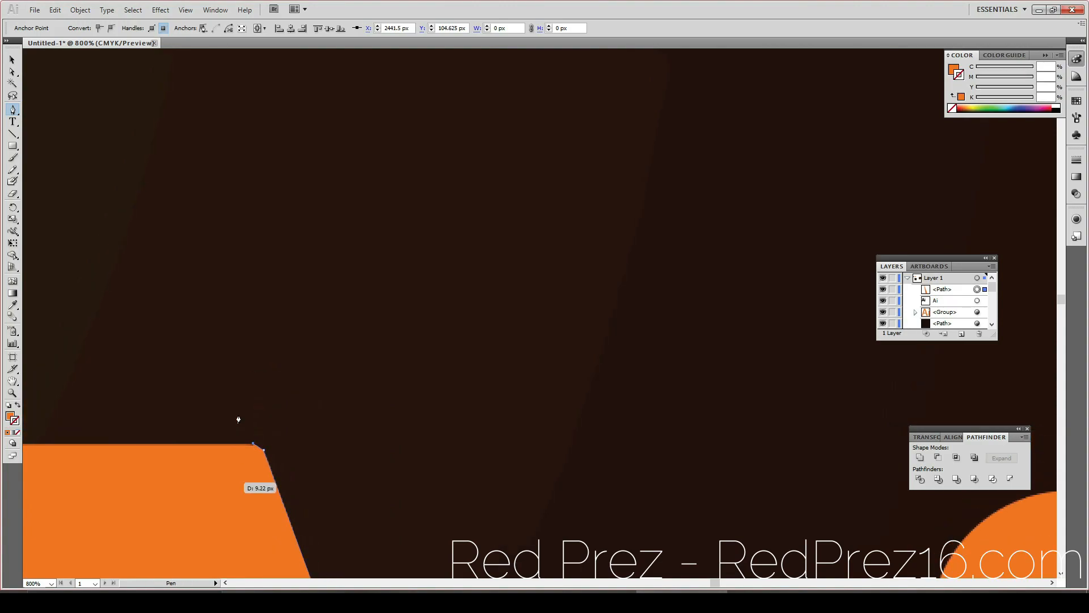
{"action": "scroll", "coordinate": [239, 418], "scroll_direction": "left", "scroll_amount": 5}
{"action": "scroll", "coordinate": [238, 418], "scroll_direction": "left", "scroll_amount": 6}
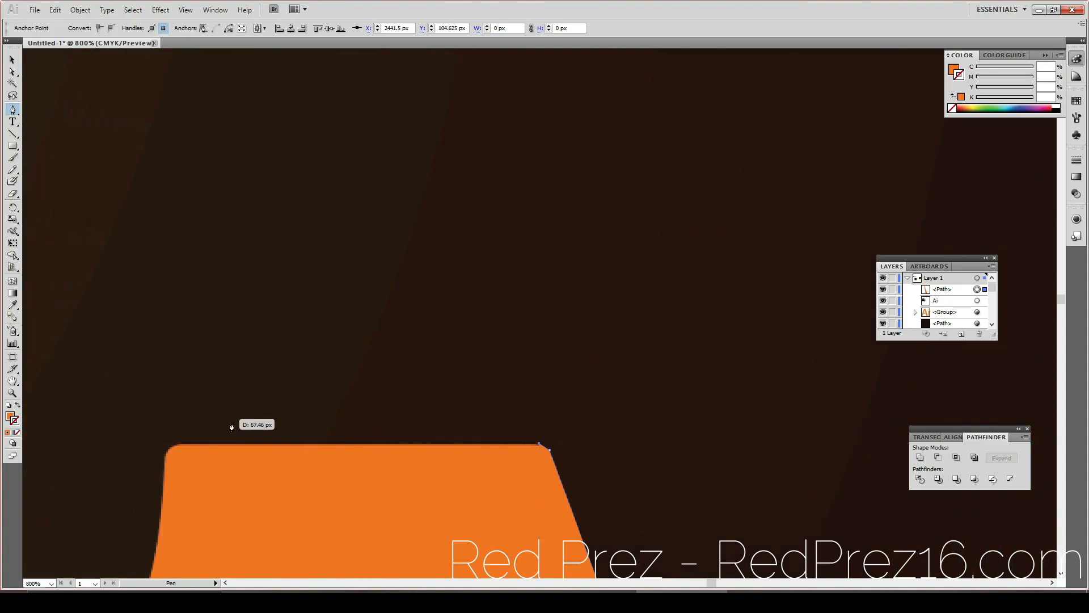
{"action": "left_click", "coordinate": [176, 444]}
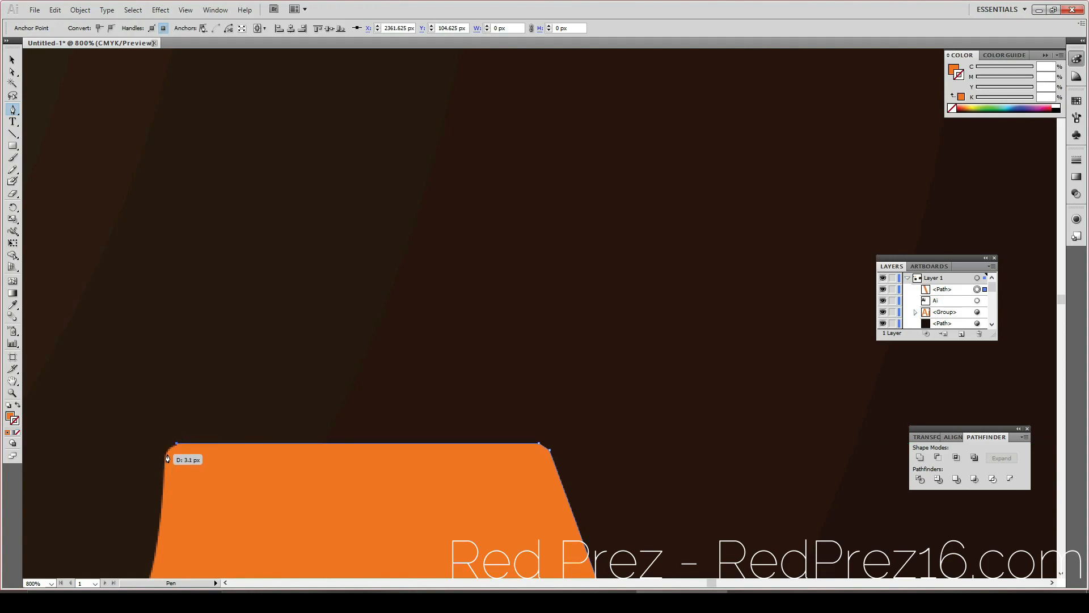
Step: Trace the rounded upper-left corner of the A with short segments and add an anchor partway down its upper-left side
{"action": "left_click", "coordinate": [164, 453]}
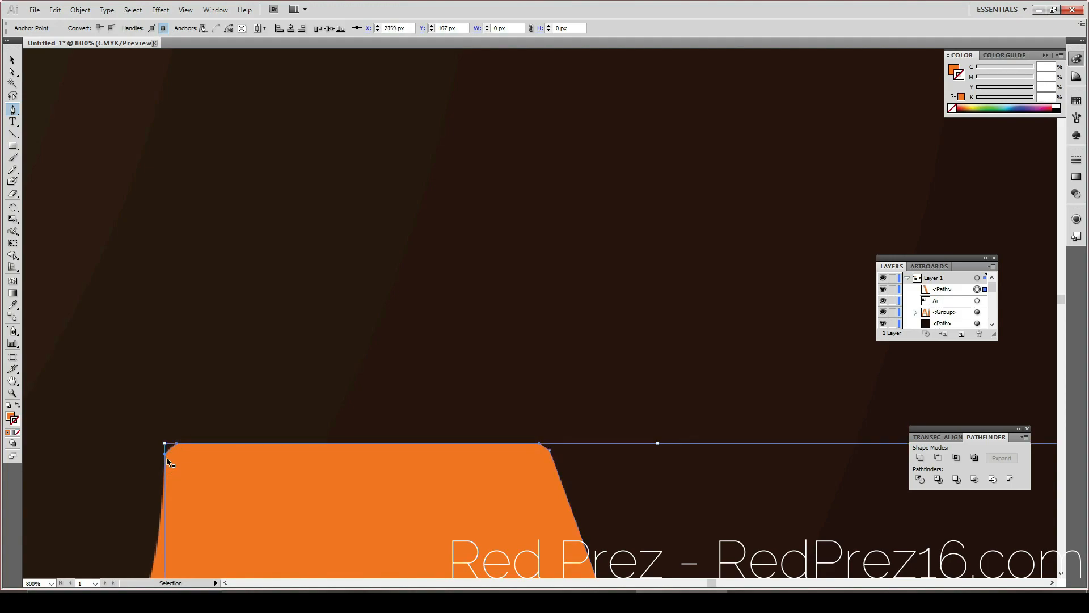
{"action": "key", "text": "ctrl+z"}
{"action": "left_click", "coordinate": [167, 453]}
{"action": "left_click", "coordinate": [167, 455]}
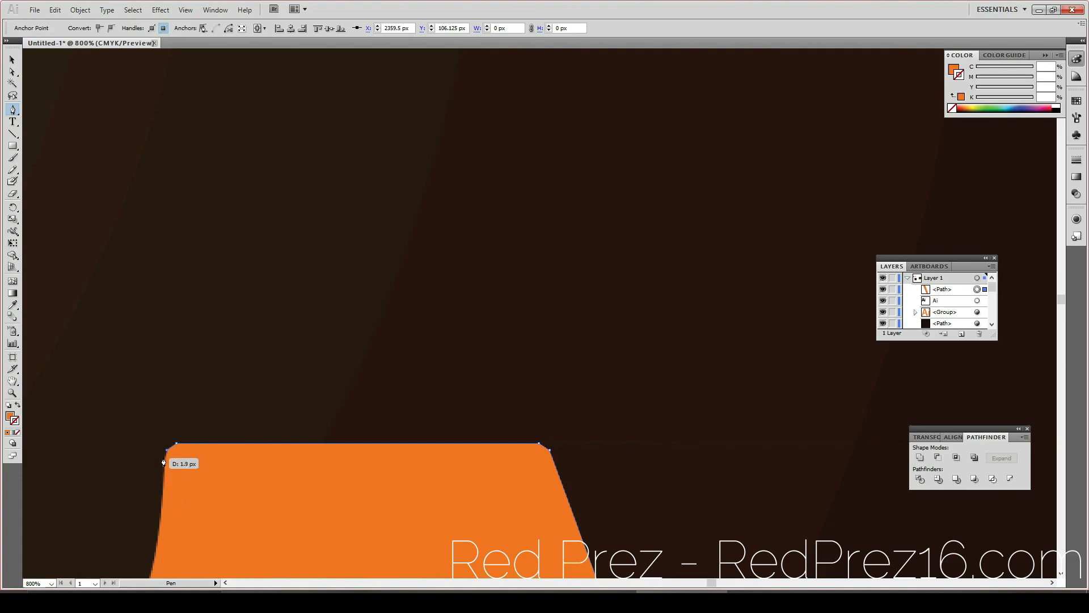
{"action": "left_click", "coordinate": [165, 460]}
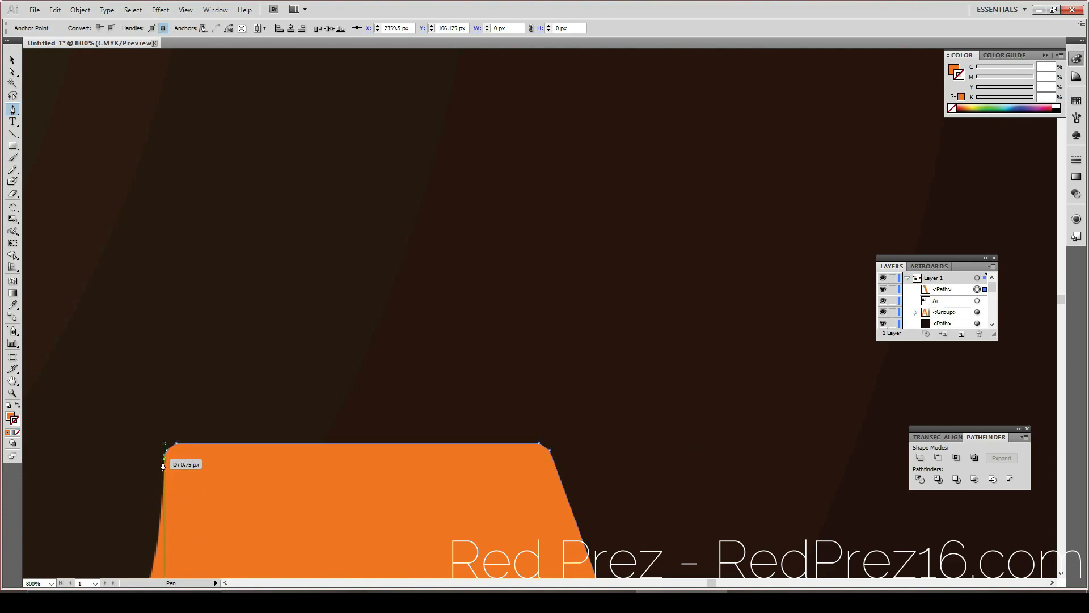
{"action": "left_click", "coordinate": [159, 526]}
Step: Extend the path down the outer edge of the A's left leg to just above its rounded foot corner
{"action": "scroll", "coordinate": [161, 544], "scroll_direction": "down", "scroll_amount": 4}
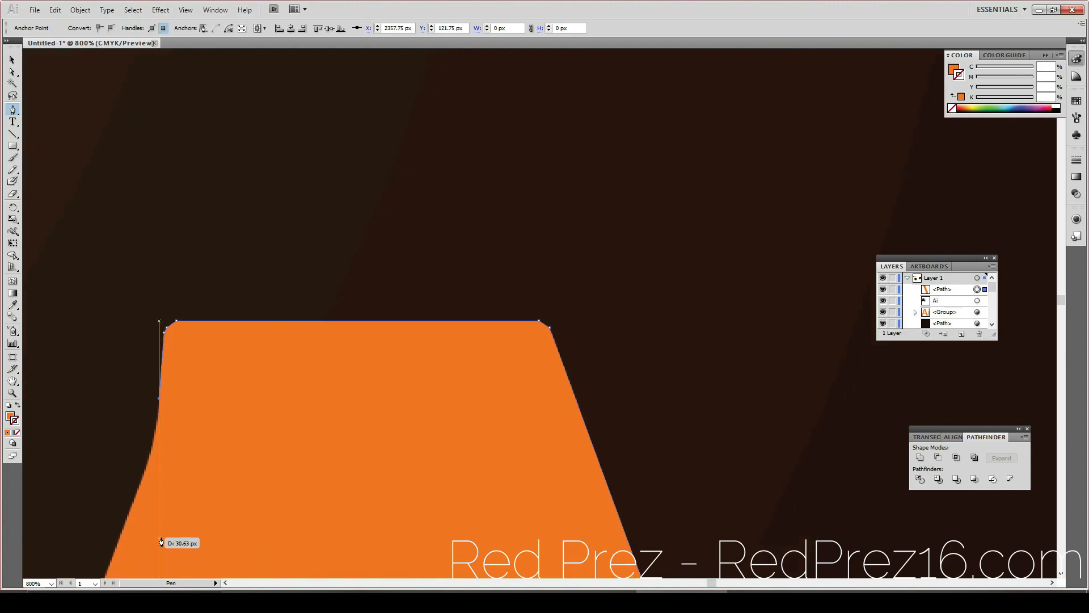
{"action": "scroll", "coordinate": [160, 538], "scroll_direction": "down", "scroll_amount": 2}
{"action": "scroll", "coordinate": [159, 534], "scroll_direction": "up", "scroll_amount": 2}
{"action": "scroll", "coordinate": [160, 533], "scroll_direction": "down", "scroll_amount": 4}
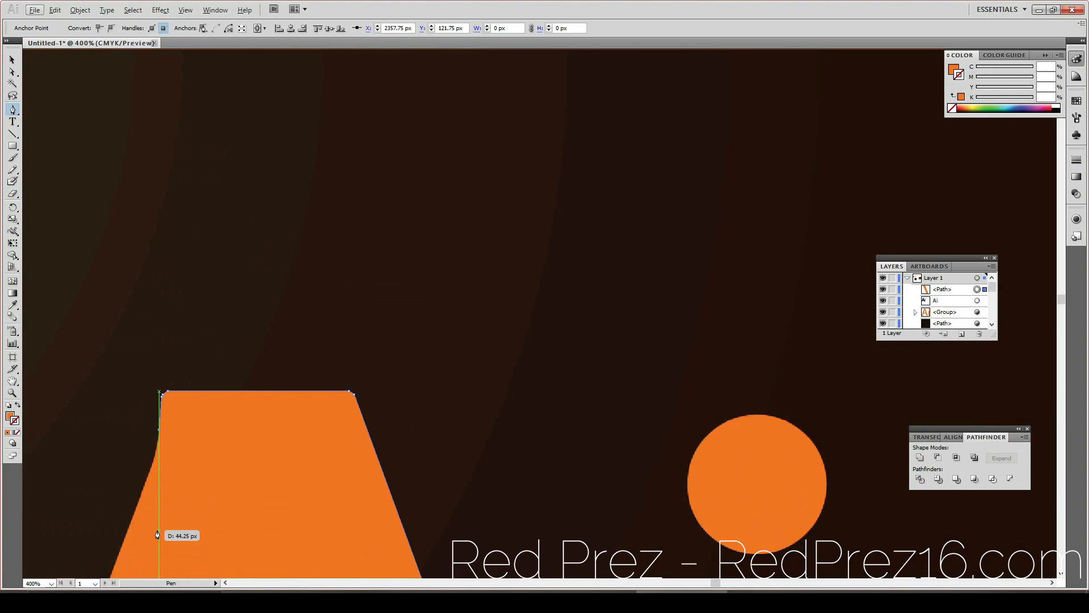
{"action": "scroll", "coordinate": [161, 529], "scroll_direction": "left", "scroll_amount": 5}
{"action": "scroll", "coordinate": [168, 524], "scroll_direction": "left", "scroll_amount": 2}
{"action": "scroll", "coordinate": [170, 511], "scroll_direction": "down", "scroll_amount": 6}
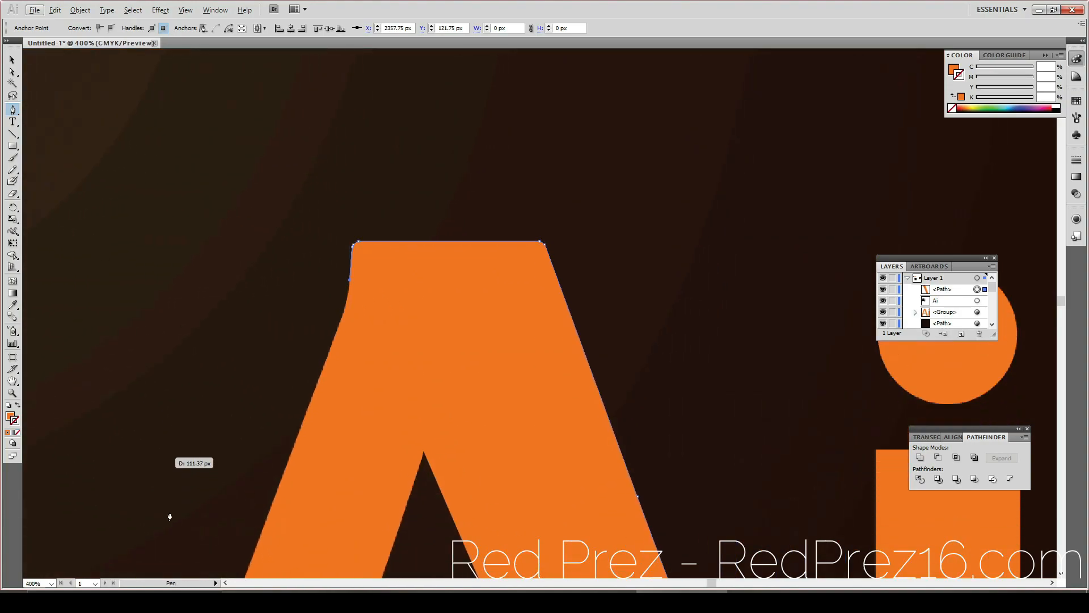
{"action": "scroll", "coordinate": [178, 500], "scroll_direction": "down", "scroll_amount": 11}
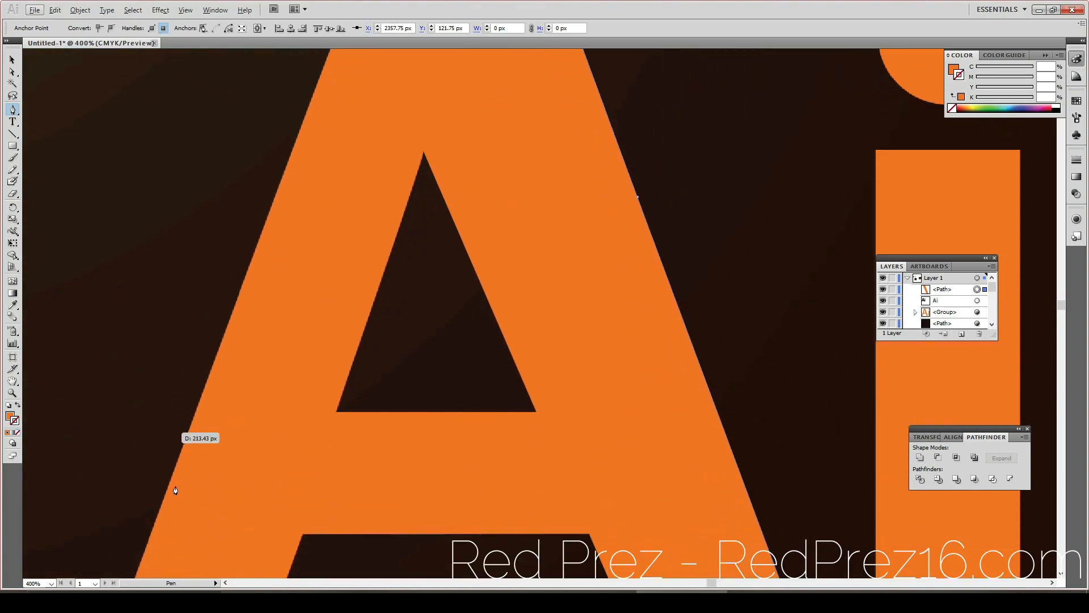
{"action": "scroll", "coordinate": [169, 481], "scroll_direction": "down", "scroll_amount": 3}
{"action": "scroll", "coordinate": [170, 475], "scroll_direction": "left", "scroll_amount": 3}
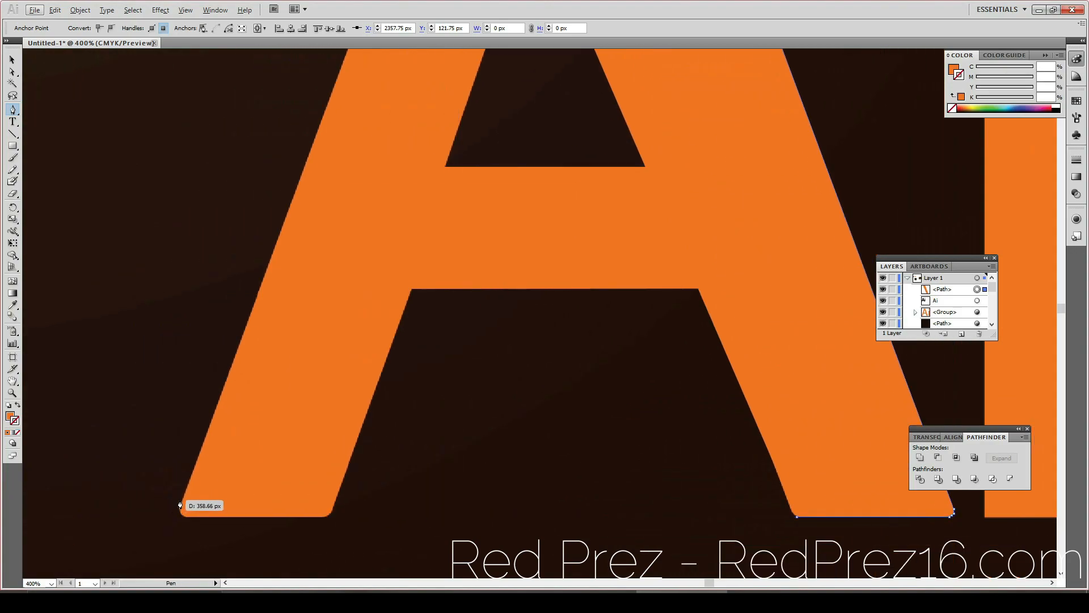
{"action": "left_click", "coordinate": [181, 505]}
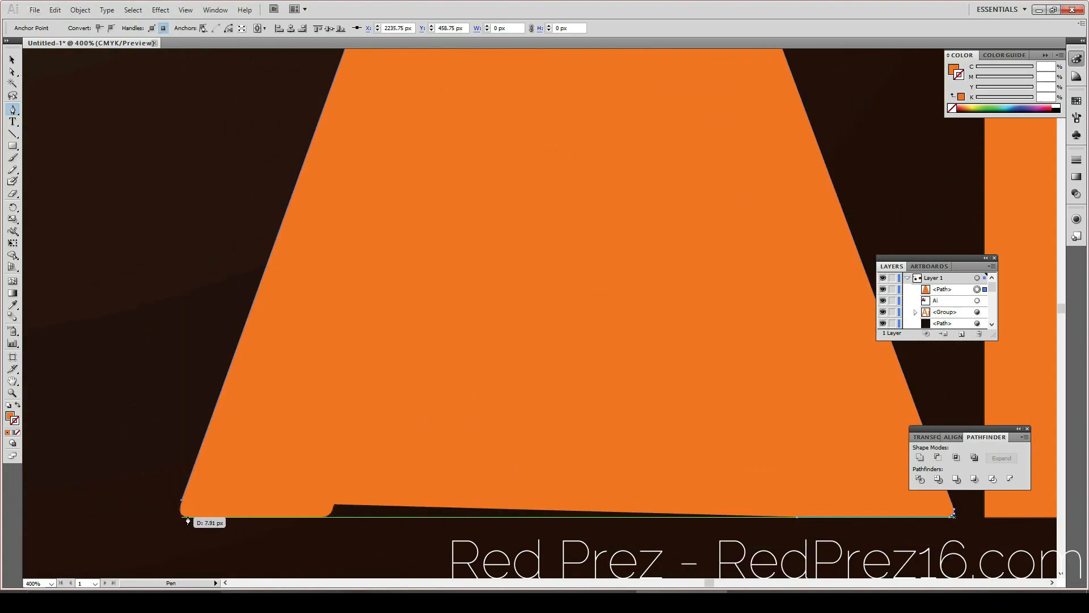
{"action": "left_click", "coordinate": [327, 517]}
{"action": "key", "text": "ctrl+z"}
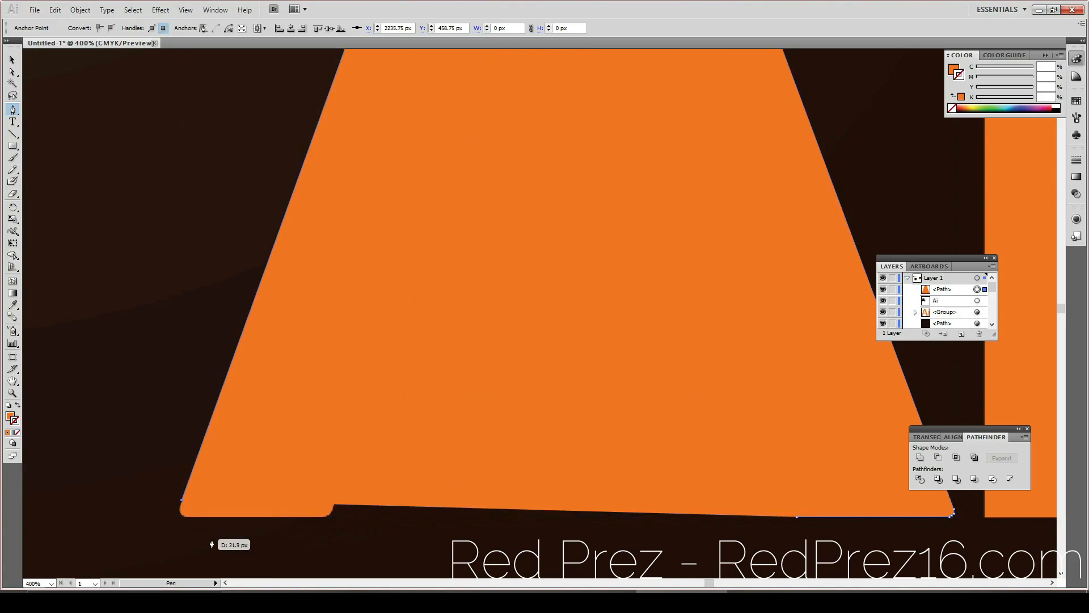
{"action": "left_click", "coordinate": [180, 513]}
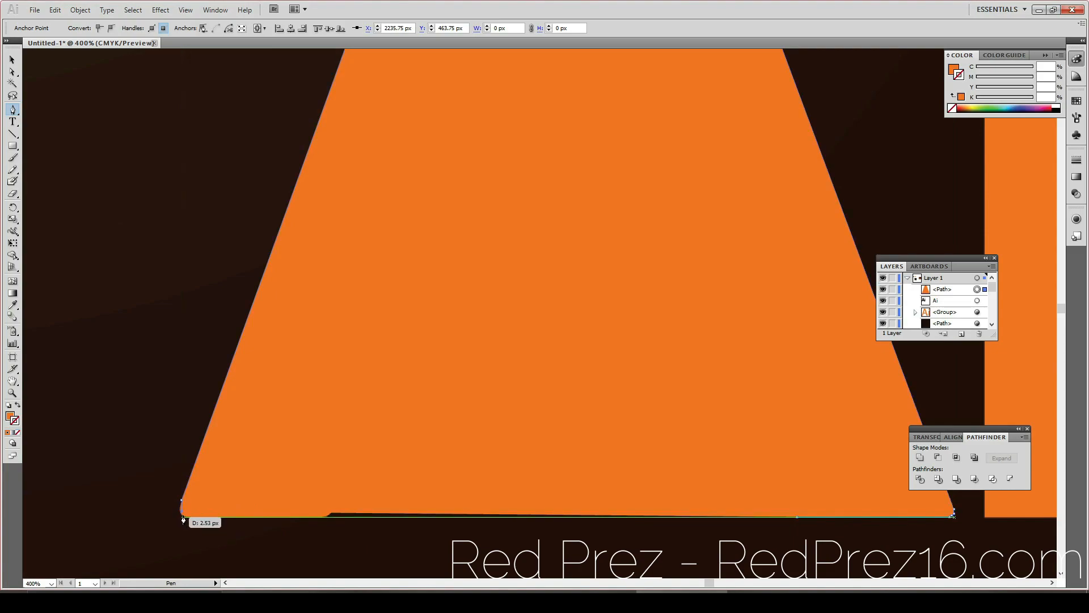
{"action": "key", "text": "ctrl+z"}
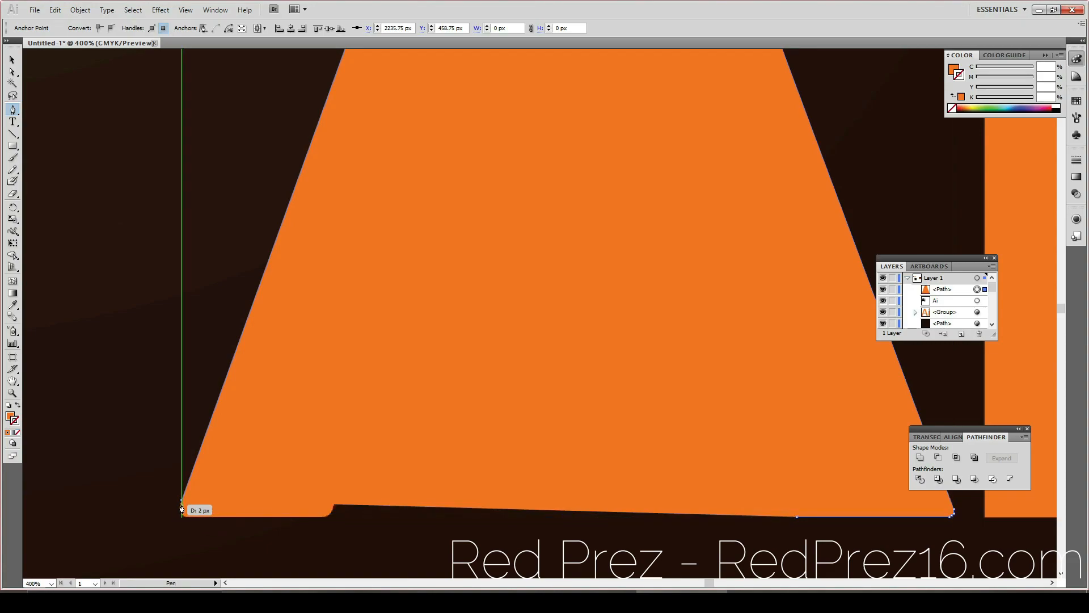
{"action": "scroll", "coordinate": [171, 519], "scroll_direction": "up", "scroll_amount": 2}
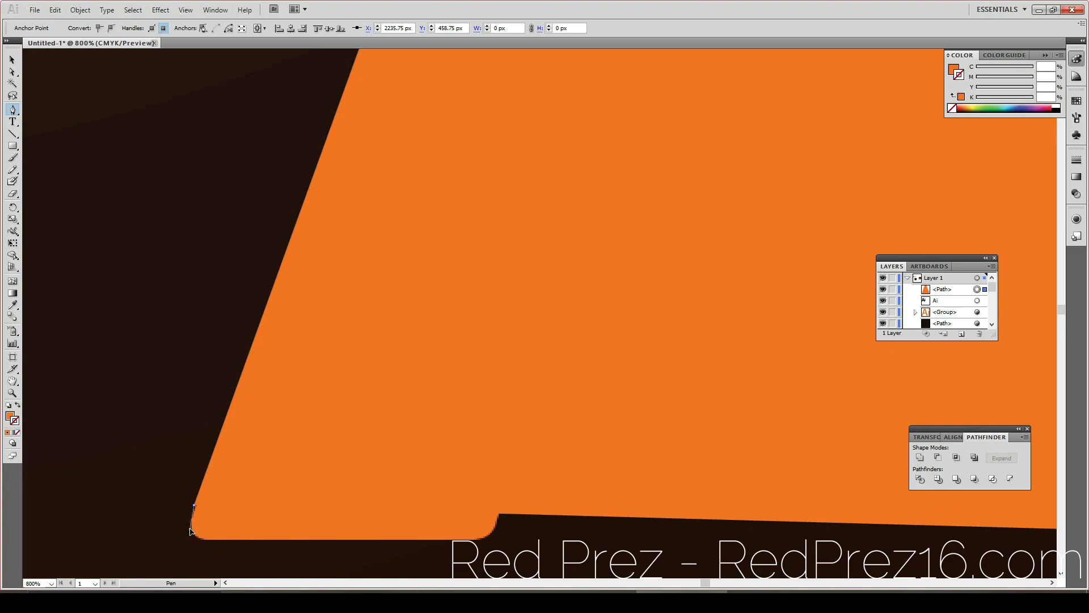
{"action": "left_click", "coordinate": [190, 534]}
{"action": "left_click", "coordinate": [191, 536]}
{"action": "key", "text": "ctrl+z"}
{"action": "left_click", "coordinate": [190, 535]}
{"action": "key", "text": "ctrl+z"}
{"action": "key", "text": "ctrl+z"}
{"action": "left_click", "coordinate": [193, 516]}
{"action": "key", "text": "ctrl+z"}
Step: Trace the rounded outer corner of the A's left foot with closely spaced anchors ending on the bottom edge
{"action": "scroll", "coordinate": [195, 520], "scroll_direction": "up", "scroll_amount": 3}
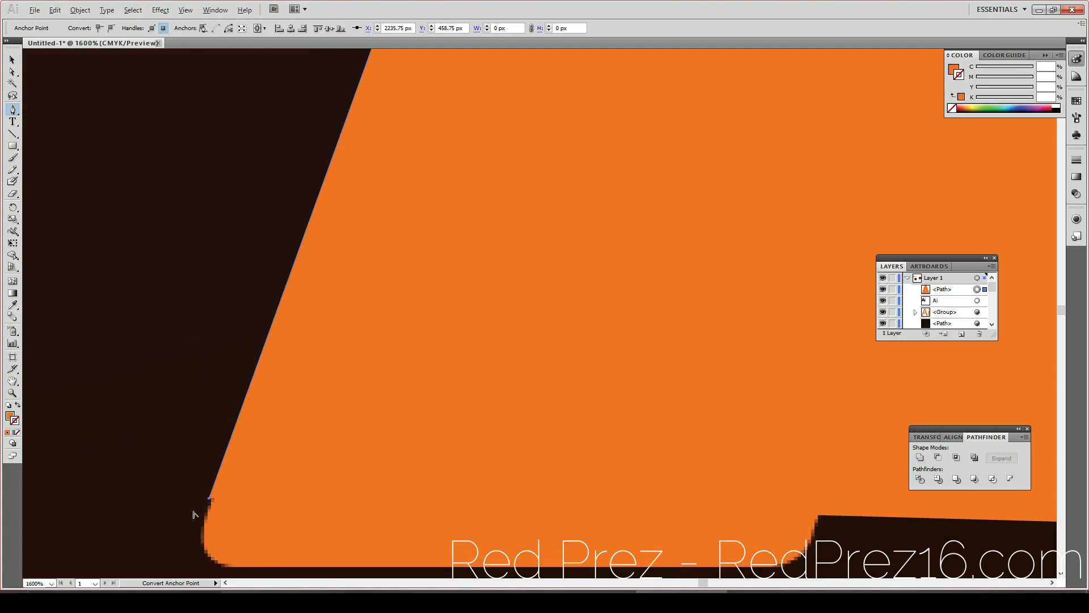
{"action": "key", "text": "ctrl"}
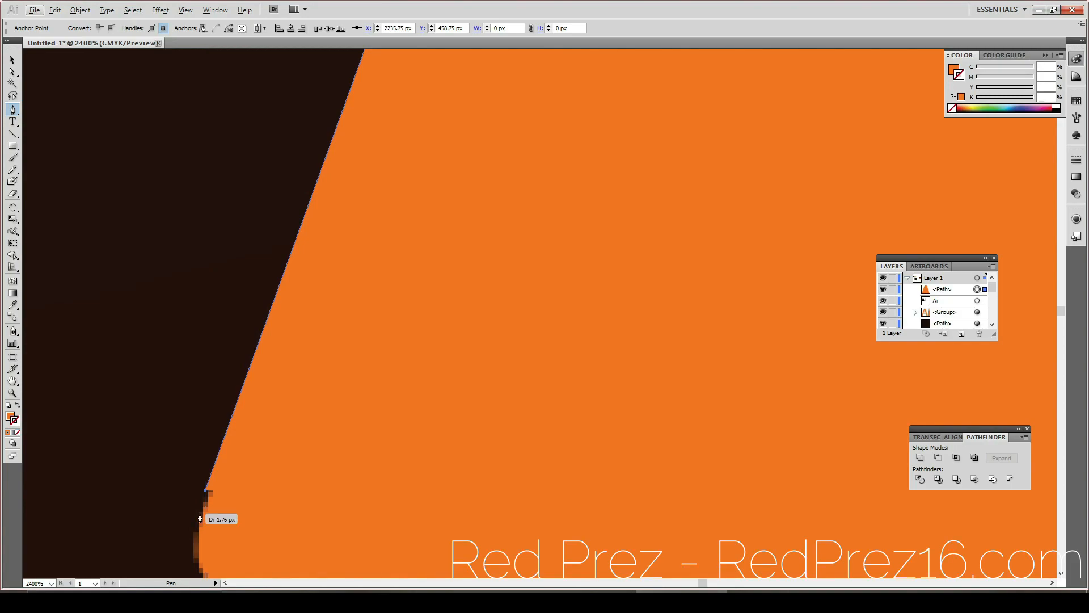
{"action": "left_click", "coordinate": [198, 512]}
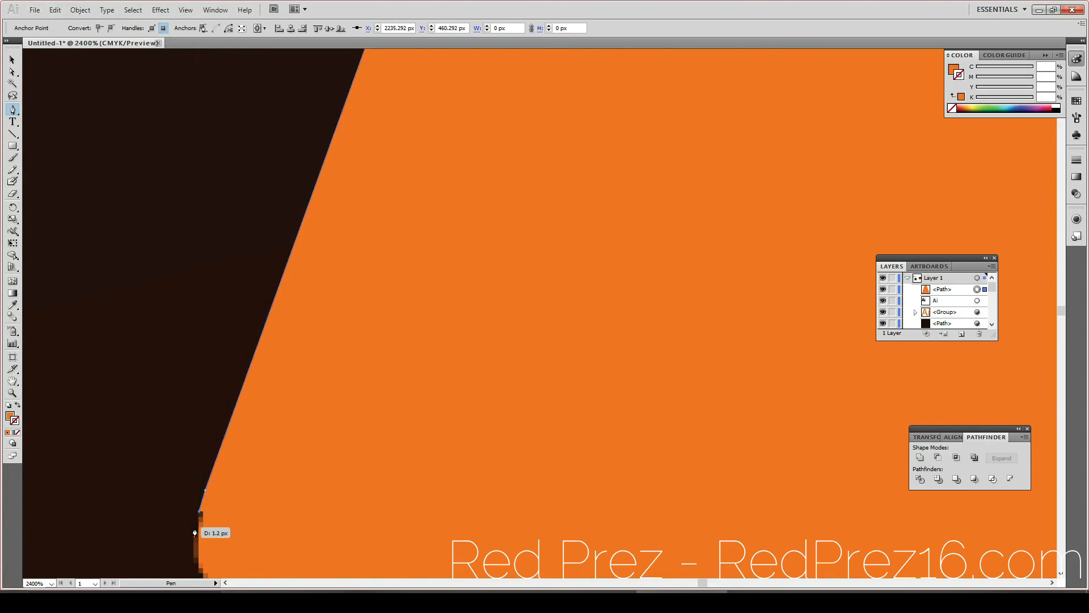
{"action": "scroll", "coordinate": [197, 553], "scroll_direction": "down", "scroll_amount": 2}
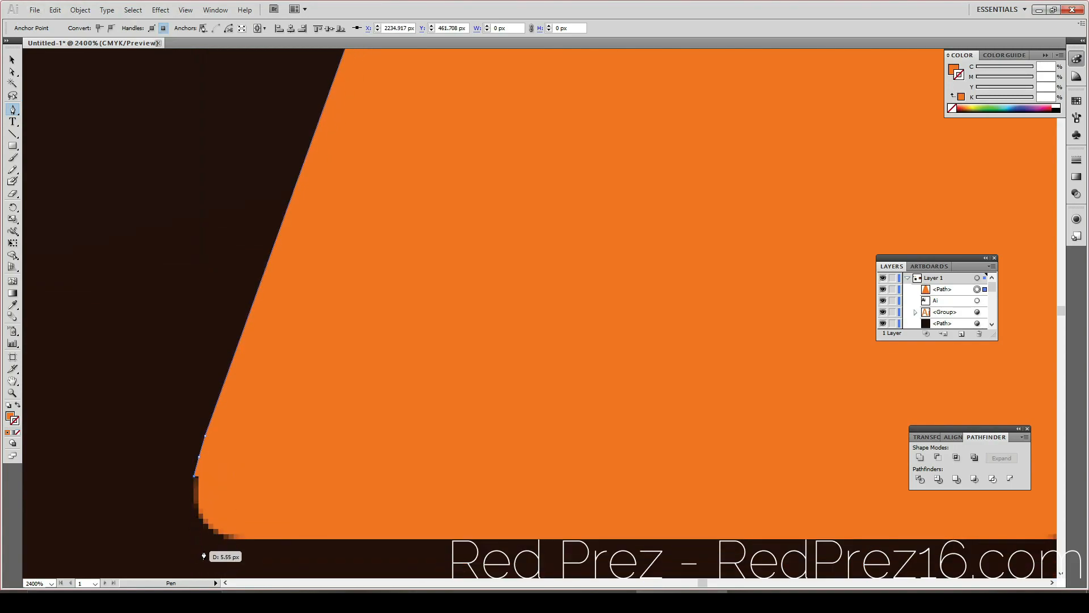
{"action": "left_click", "coordinate": [199, 522]}
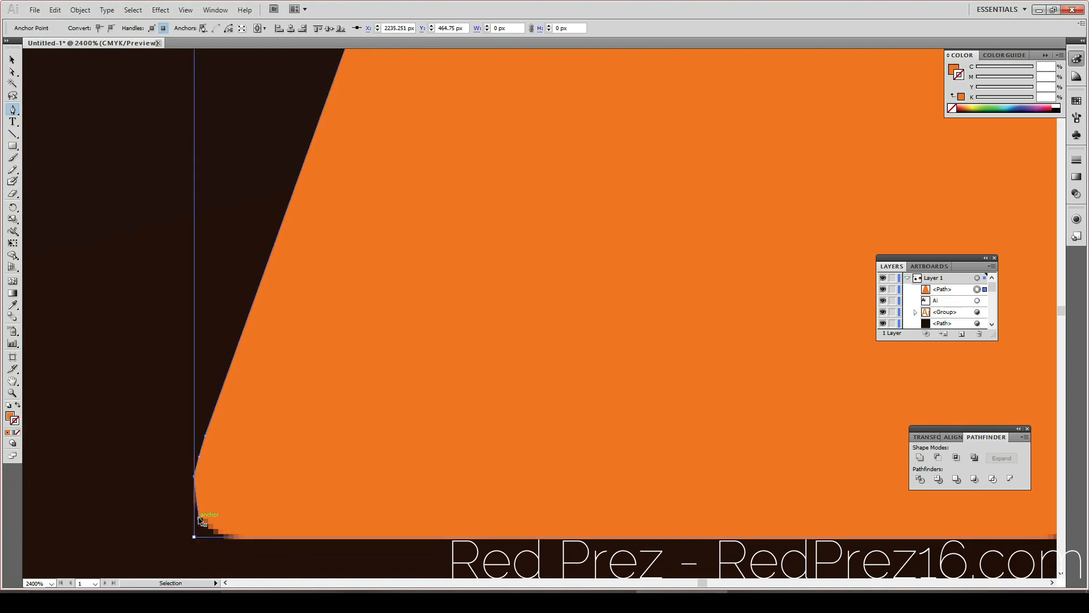
{"action": "key", "text": "ctrl+z"}
{"action": "left_click", "coordinate": [194, 510]}
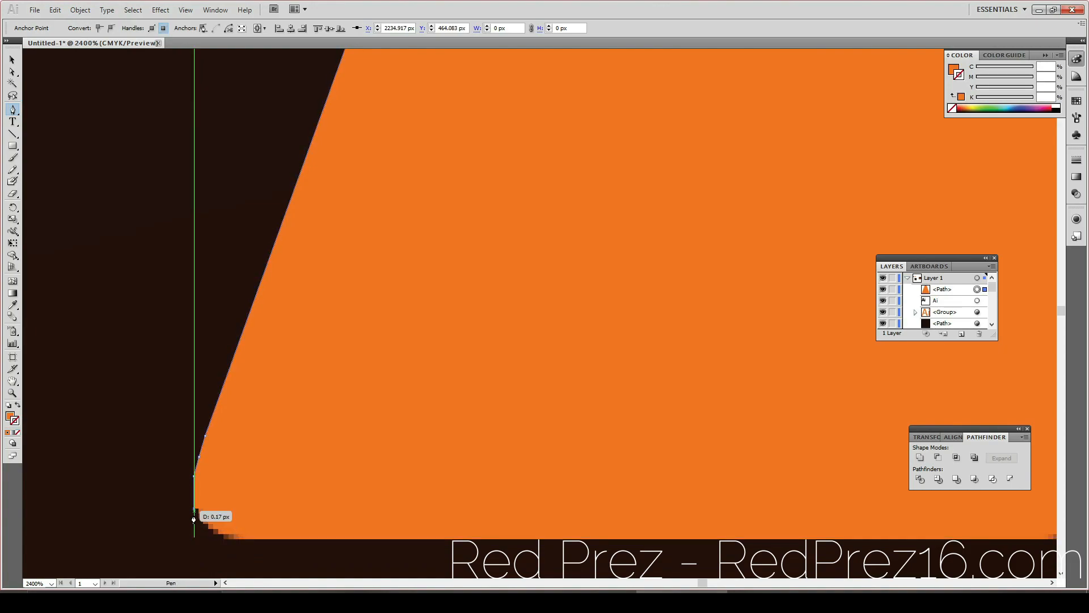
{"action": "left_click", "coordinate": [205, 528]}
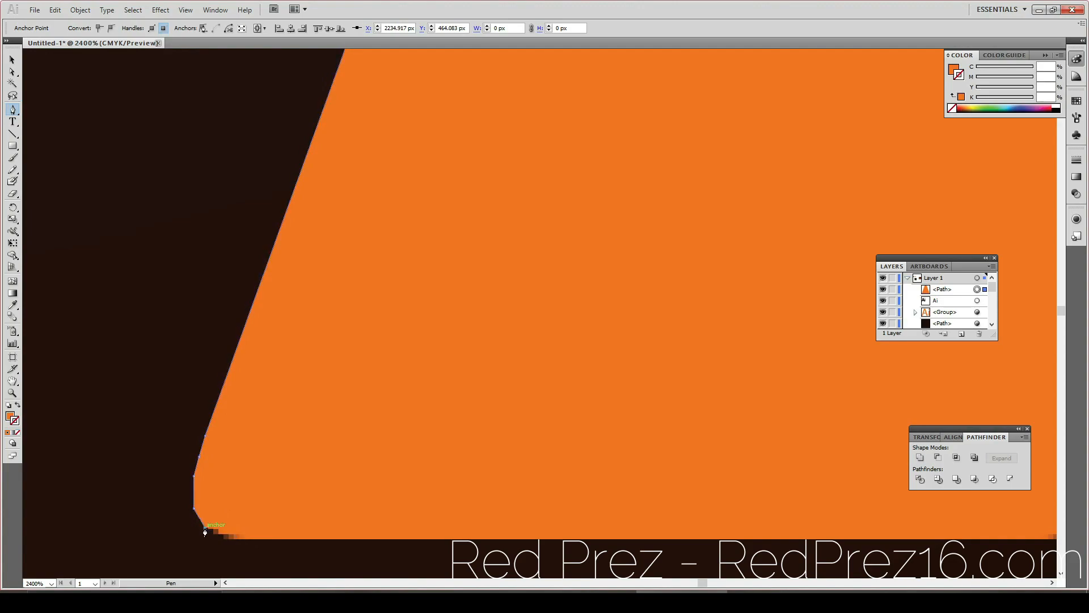
{"action": "left_click", "coordinate": [225, 536]}
Step: Extend the path with an anchor along the bottom edge of the A's left foot and deselect the traced shape
{"action": "scroll", "coordinate": [811, 539], "scroll_direction": "right", "scroll_amount": 2}
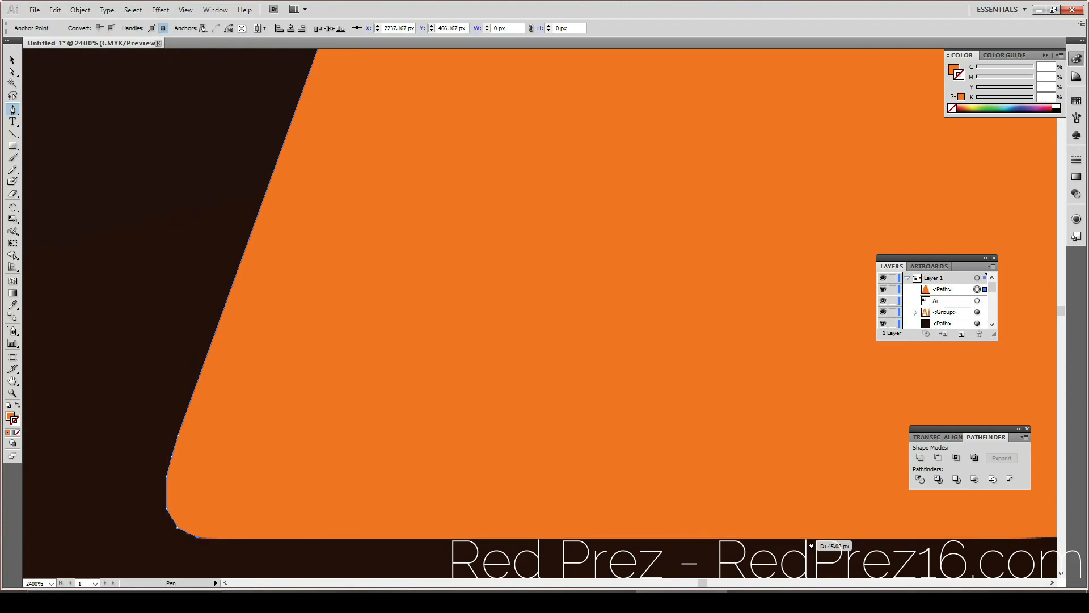
{"action": "scroll", "coordinate": [811, 545], "scroll_direction": "down", "scroll_amount": 2, "text": "alt"}
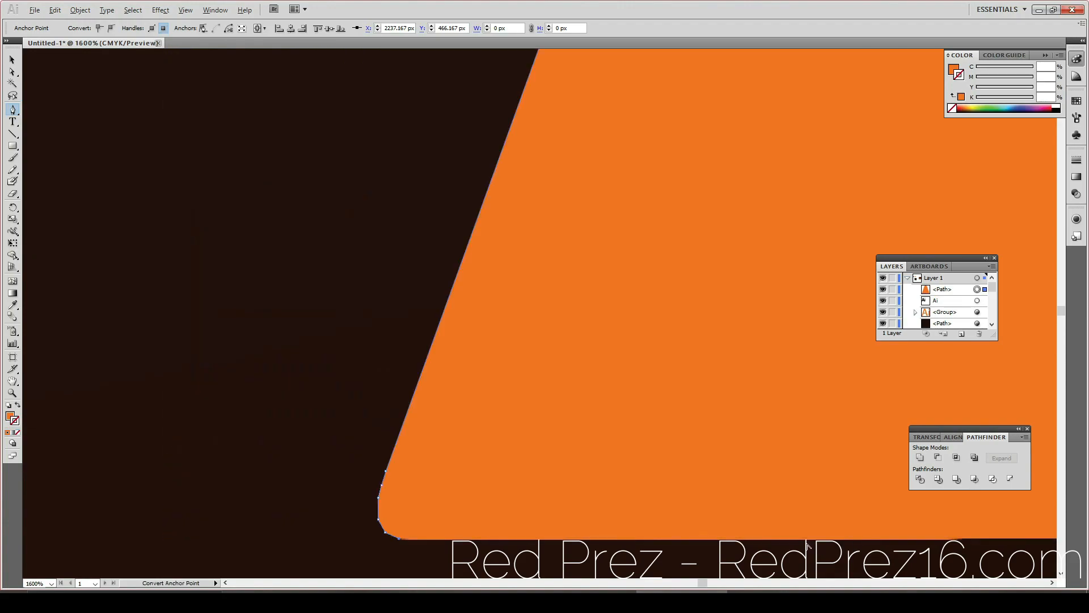
{"action": "left_click", "coordinate": [674, 538]}
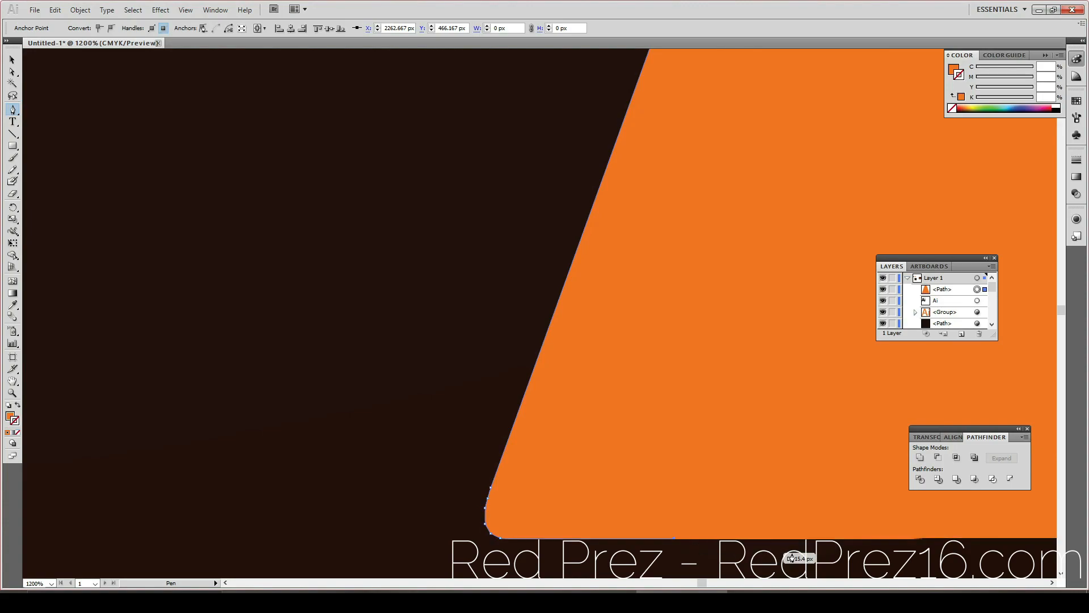
{"action": "scroll", "coordinate": [797, 555], "scroll_direction": "down", "scroll_amount": 1}
{"action": "scroll", "coordinate": [797, 559], "scroll_direction": "down", "scroll_amount": 2, "text": "alt"}
{"action": "scroll", "coordinate": [794, 562], "scroll_direction": "left", "scroll_amount": 1, "text": "ctrl"}
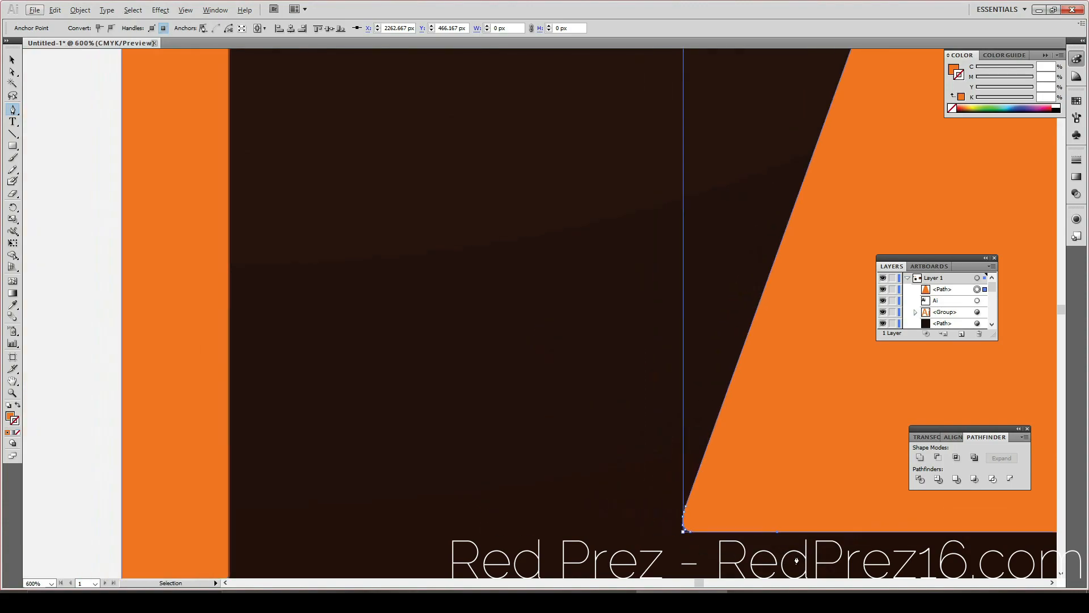
{"action": "scroll", "coordinate": [793, 565], "scroll_direction": "down", "scroll_amount": 2}
{"action": "scroll", "coordinate": [793, 565], "scroll_direction": "right", "scroll_amount": 4, "text": "ctrl"}
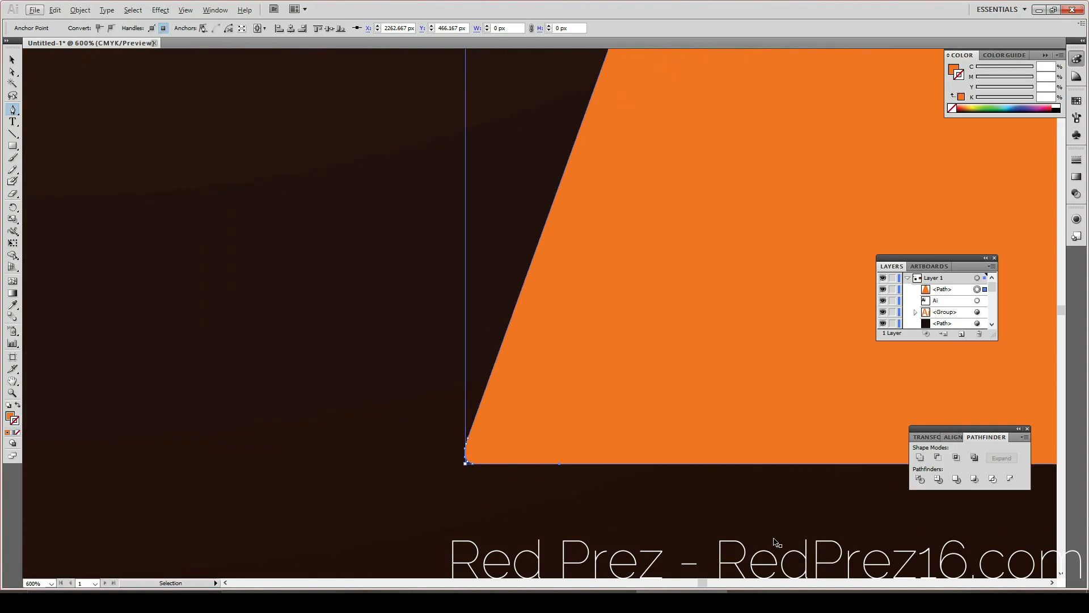
{"action": "scroll", "coordinate": [766, 542], "scroll_direction": "right", "scroll_amount": 2, "text": "ctrl"}
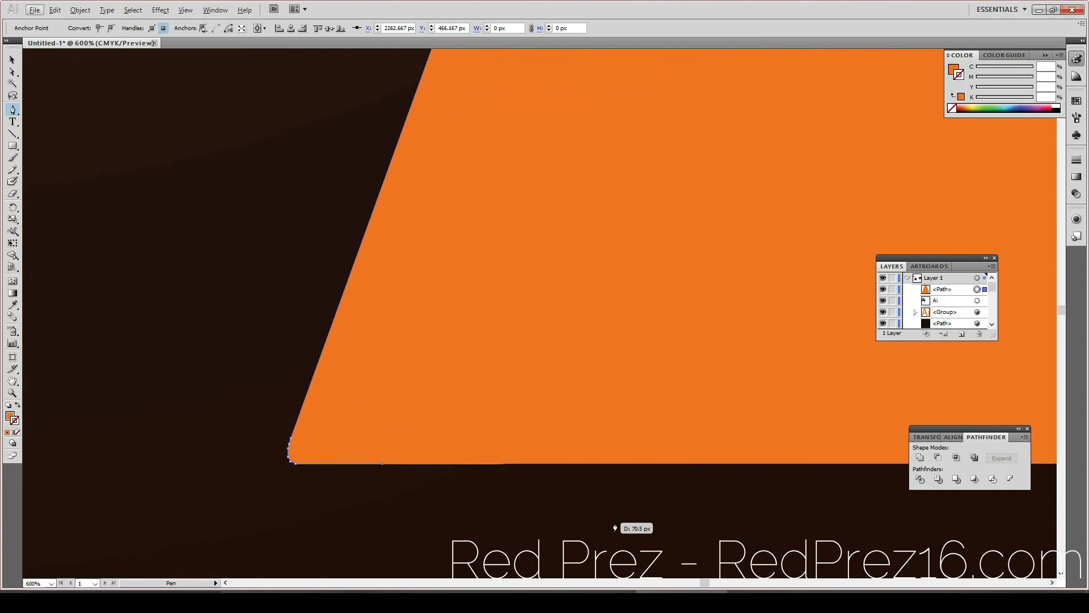
{"action": "scroll", "coordinate": [843, 478], "scroll_direction": "right", "scroll_amount": 1, "text": "ctrl"}
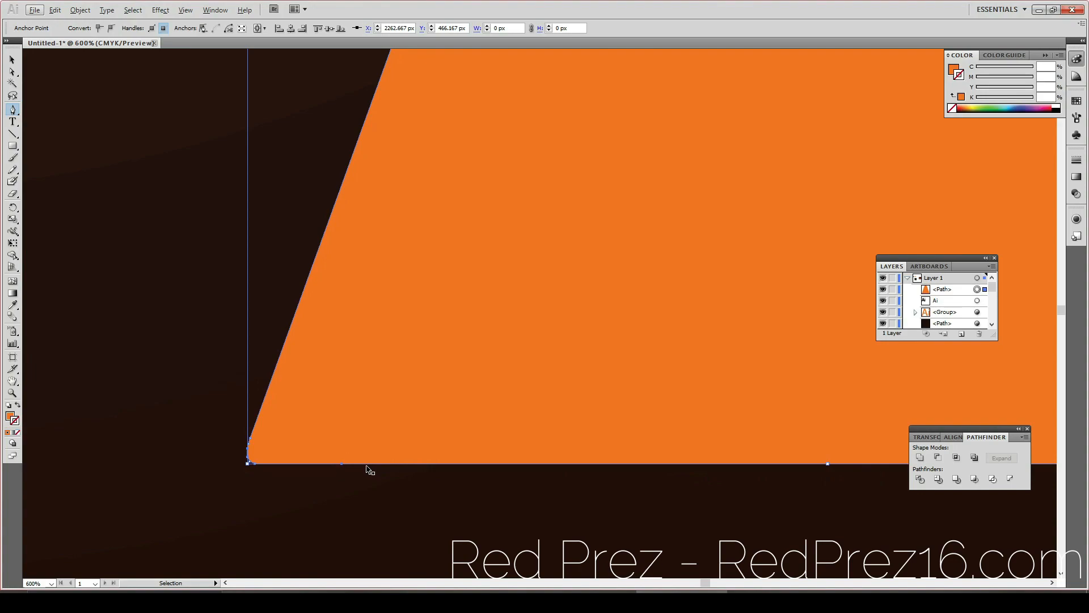
{"action": "left_click", "coordinate": [421, 474], "text": "ctrl"}
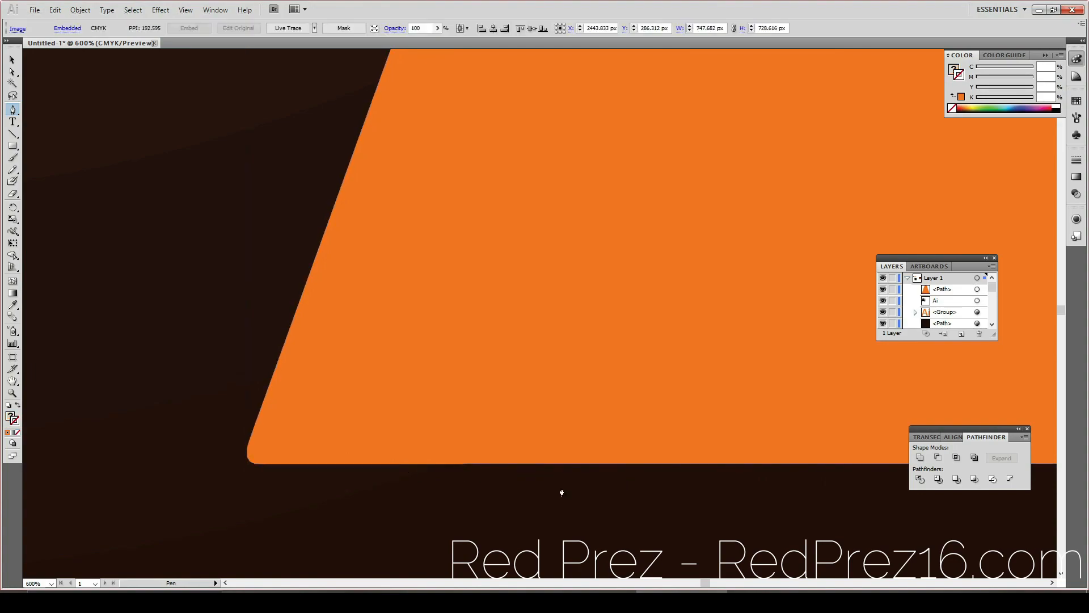
Step: Move the traced A silhouette off the reference logo onto the artboard beside the dark square
{"action": "scroll", "coordinate": [256, 466], "scroll_direction": "up", "scroll_amount": 1}
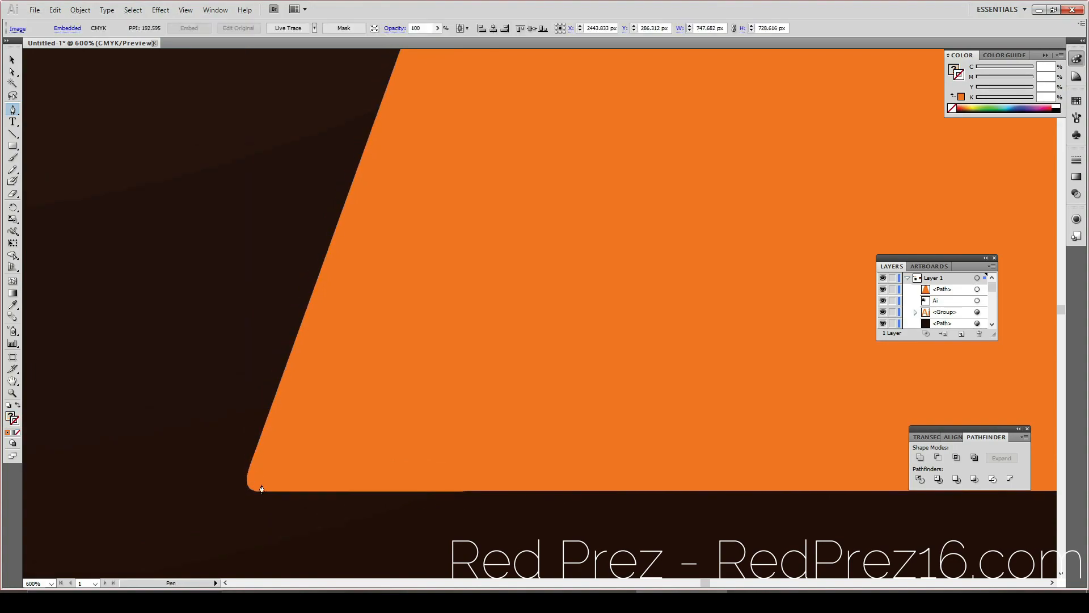
{"action": "left_click_drag", "start_coordinate": [515, 410], "coordinate": [228, 448]}
{"action": "scroll", "coordinate": [234, 453], "scroll_direction": "right", "scroll_amount": 2}
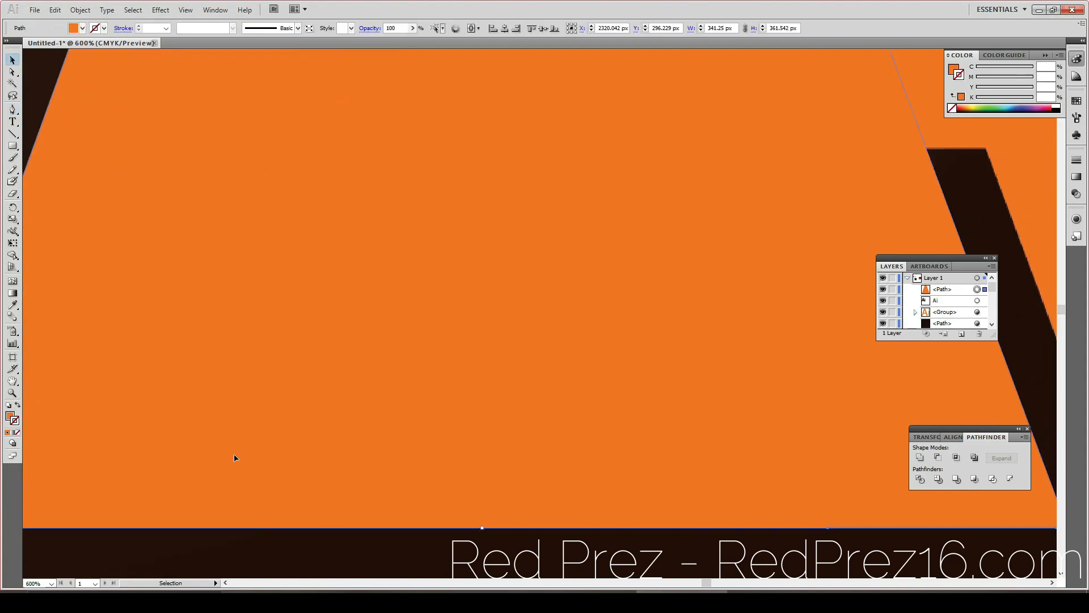
{"action": "scroll", "coordinate": [235, 458], "scroll_direction": "down", "scroll_amount": 6}
{"action": "left_click_drag", "start_coordinate": [235, 410], "coordinate": [15, 404]}
{"action": "left_click_drag", "start_coordinate": [272, 431], "coordinate": [72, 455]}
{"action": "scroll", "coordinate": [155, 431], "scroll_direction": "up", "scroll_amount": 2}
{"action": "scroll", "coordinate": [155, 431], "scroll_direction": "down", "scroll_amount": 4}
{"action": "scroll", "coordinate": [93, 455], "scroll_direction": "up", "scroll_amount": 4}
{"action": "scroll", "coordinate": [94, 455], "scroll_direction": "down", "scroll_amount": 3}
{"action": "scroll", "coordinate": [94, 455], "scroll_direction": "left", "scroll_amount": 10}
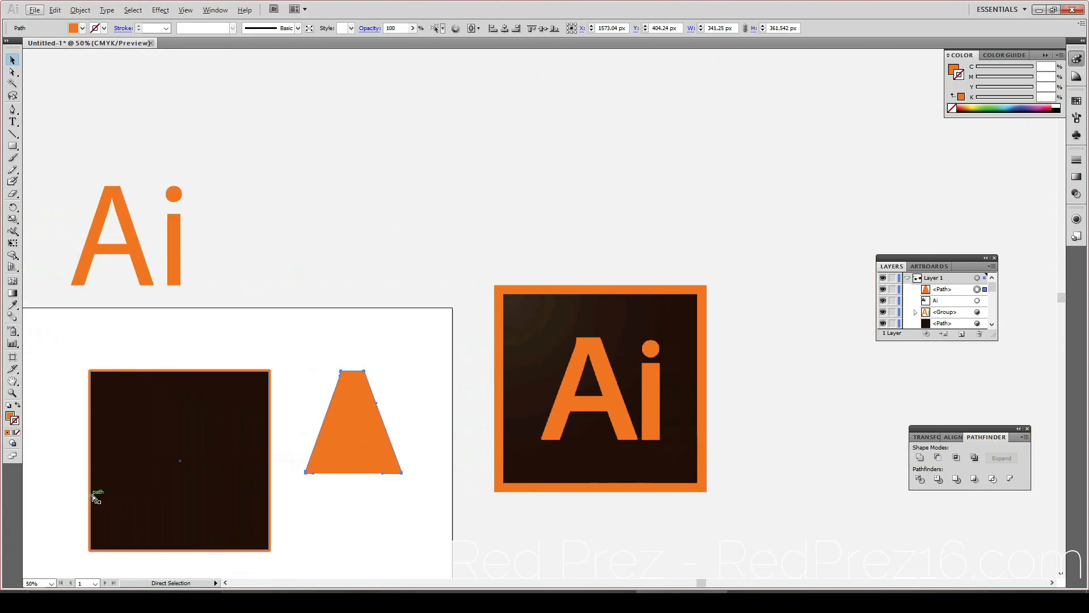
{"action": "left_click", "coordinate": [502, 601]}
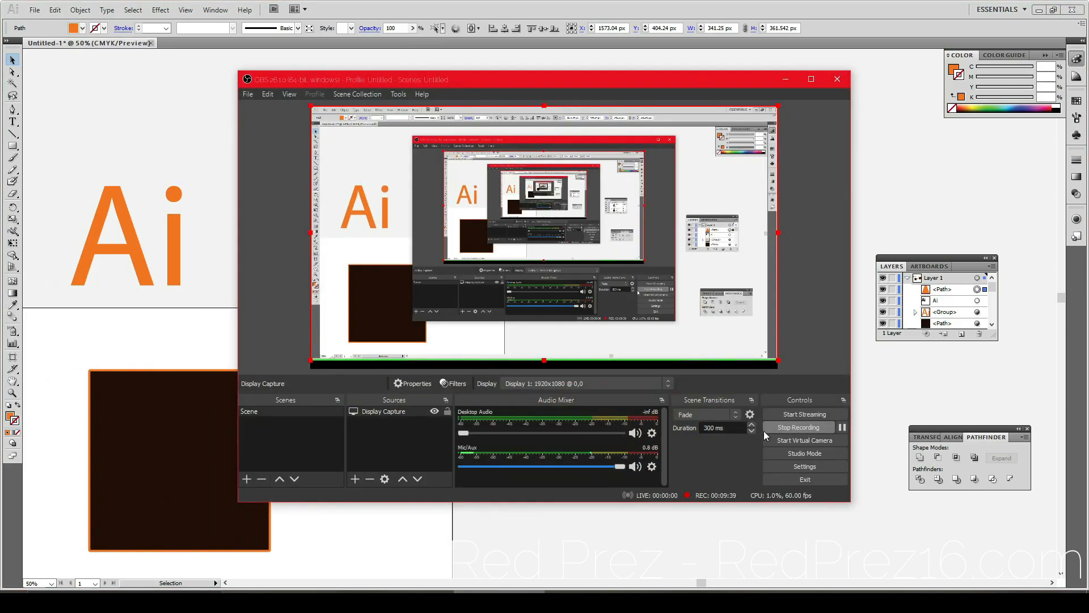
{"action": "left_click", "coordinate": [786, 79]}
Step: Place the traced A silhouette inside the left half of the dark square and deselect it
{"action": "left_click_drag", "start_coordinate": [316, 441], "coordinate": [173, 476]}
{"action": "left_click_drag", "start_coordinate": [230, 470], "coordinate": [156, 462]}
{"action": "left_click", "coordinate": [344, 434]}
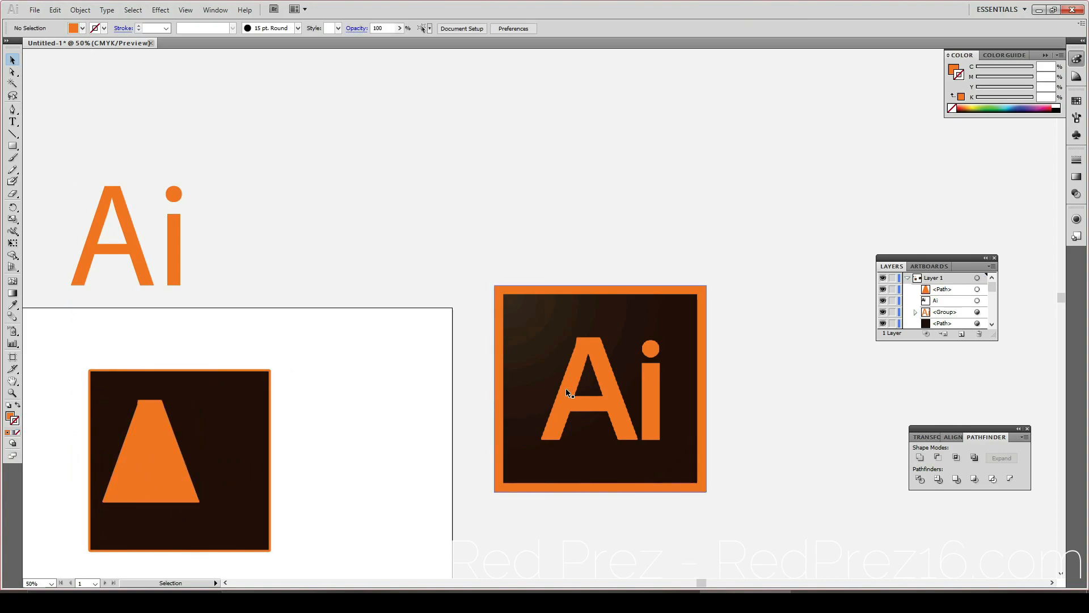
Step: Start a new Pen path along the bottom edge of the reference A's triangular counter, from its lower-left to its lower-right corner
{"action": "scroll", "coordinate": [555, 403], "scroll_direction": "up", "scroll_amount": 6}
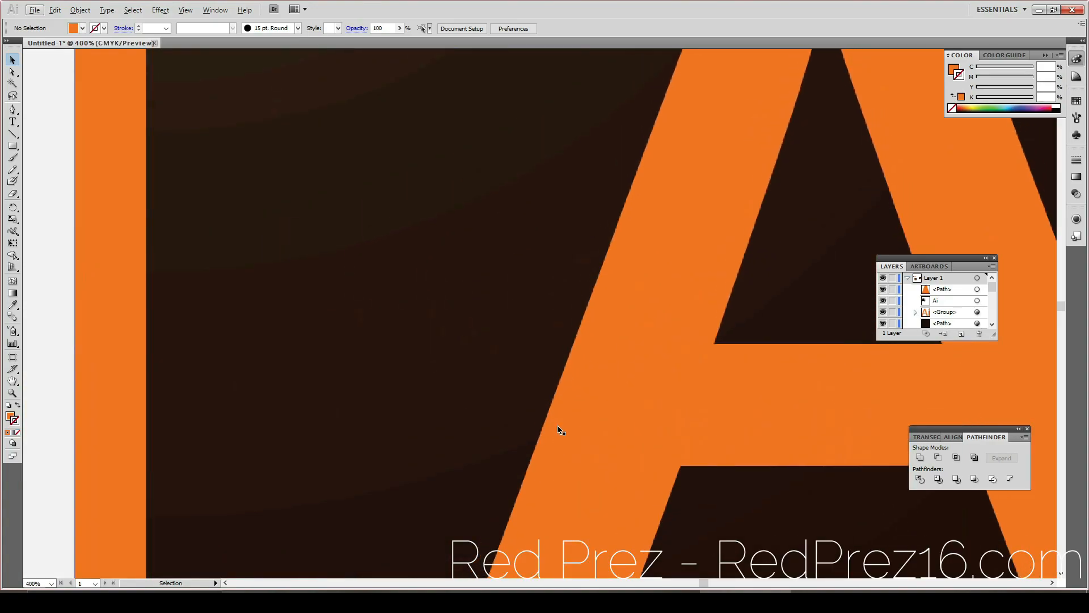
{"action": "scroll", "coordinate": [557, 423], "scroll_direction": "right", "scroll_amount": 4}
{"action": "scroll", "coordinate": [557, 424], "scroll_direction": "right", "scroll_amount": 6}
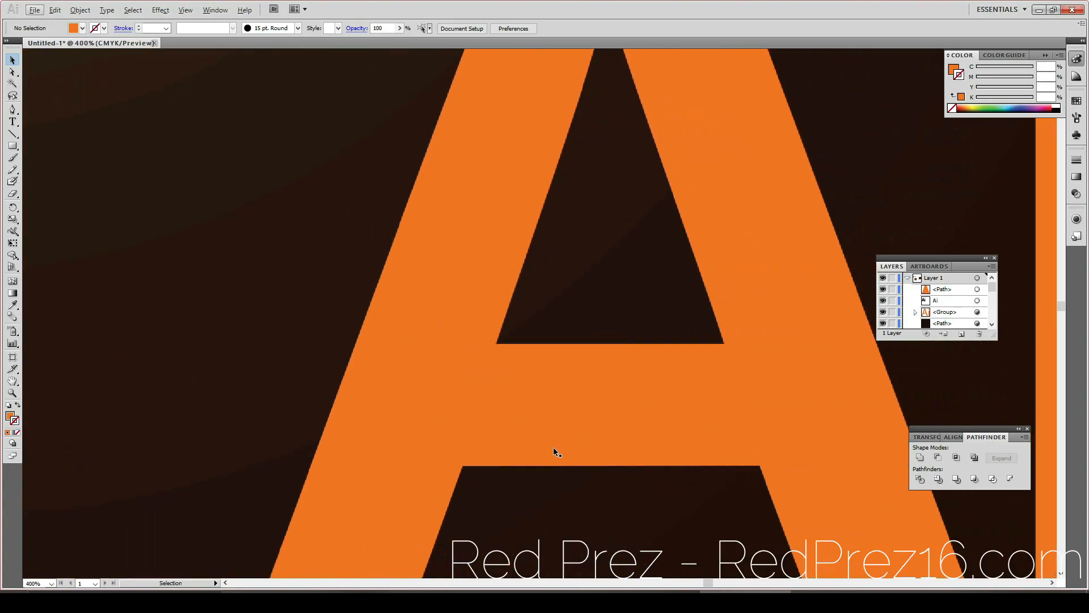
{"action": "scroll", "coordinate": [553, 448], "scroll_direction": "up", "scroll_amount": 5}
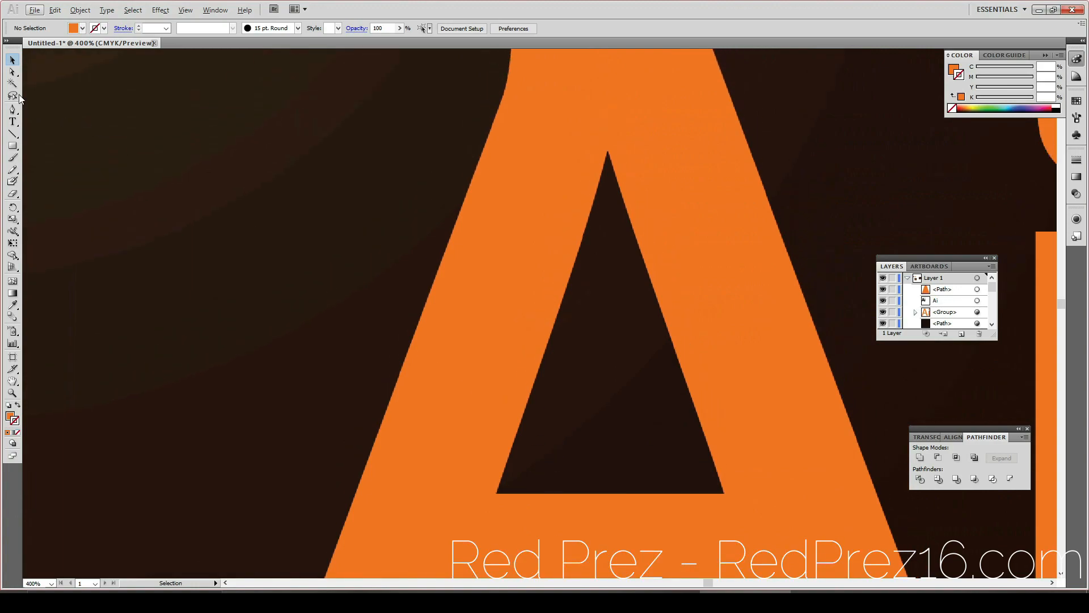
{"action": "left_click", "coordinate": [14, 110]}
{"action": "left_click", "coordinate": [497, 499], "text": "alt"}
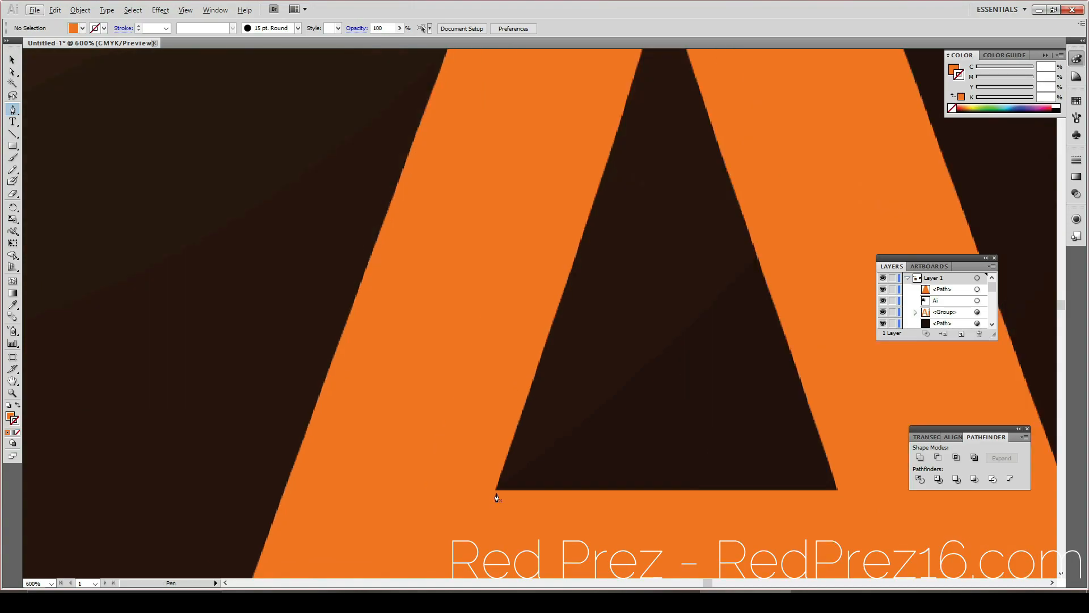
{"action": "left_click", "coordinate": [496, 495]}
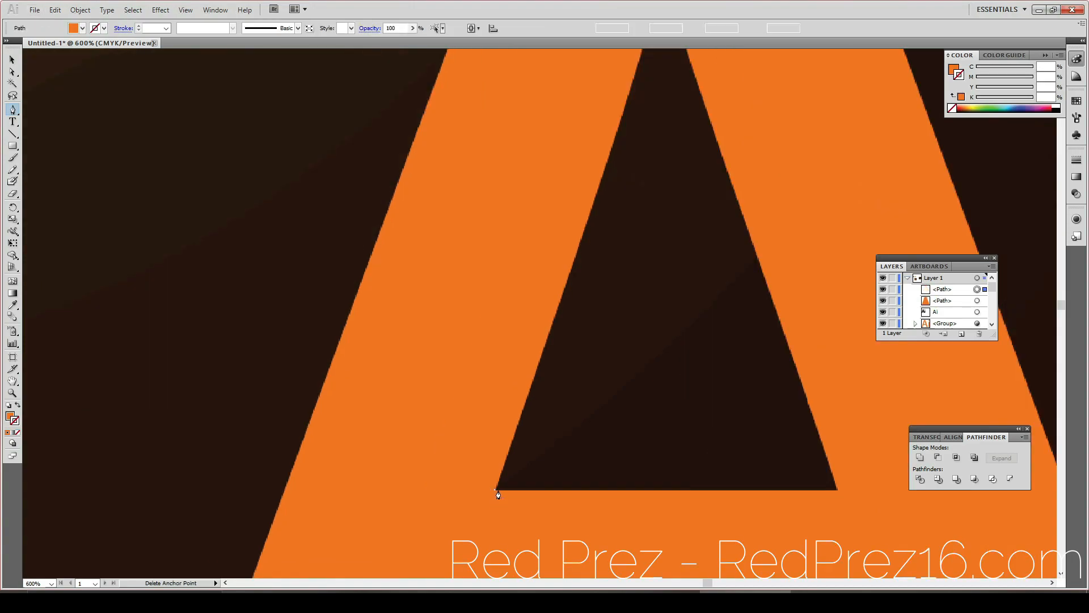
{"action": "left_click", "coordinate": [837, 491]}
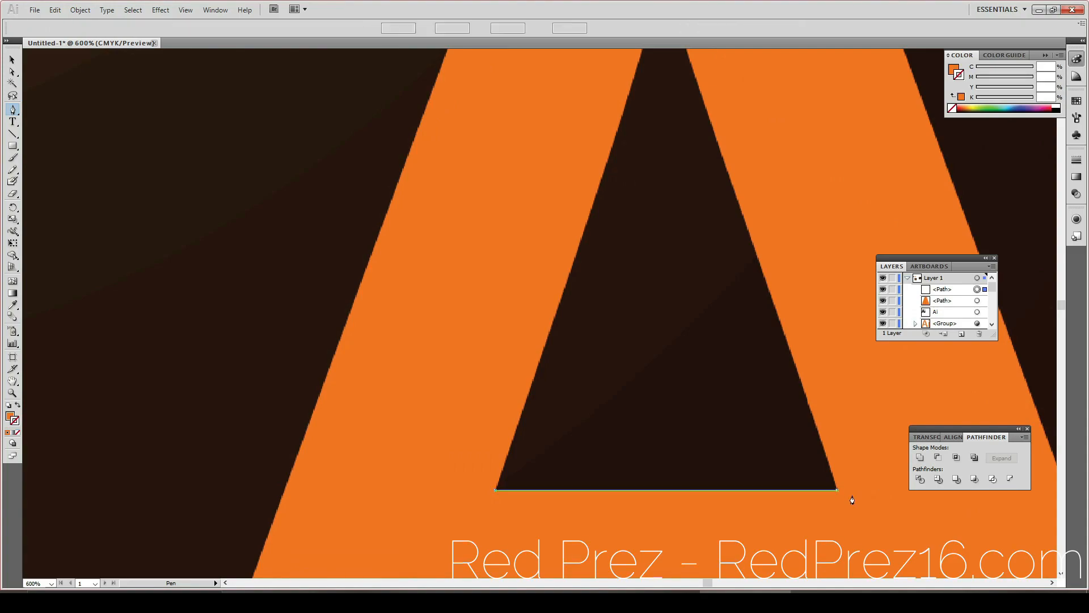
{"action": "scroll", "coordinate": [799, 384], "scroll_direction": "up", "scroll_amount": 5}
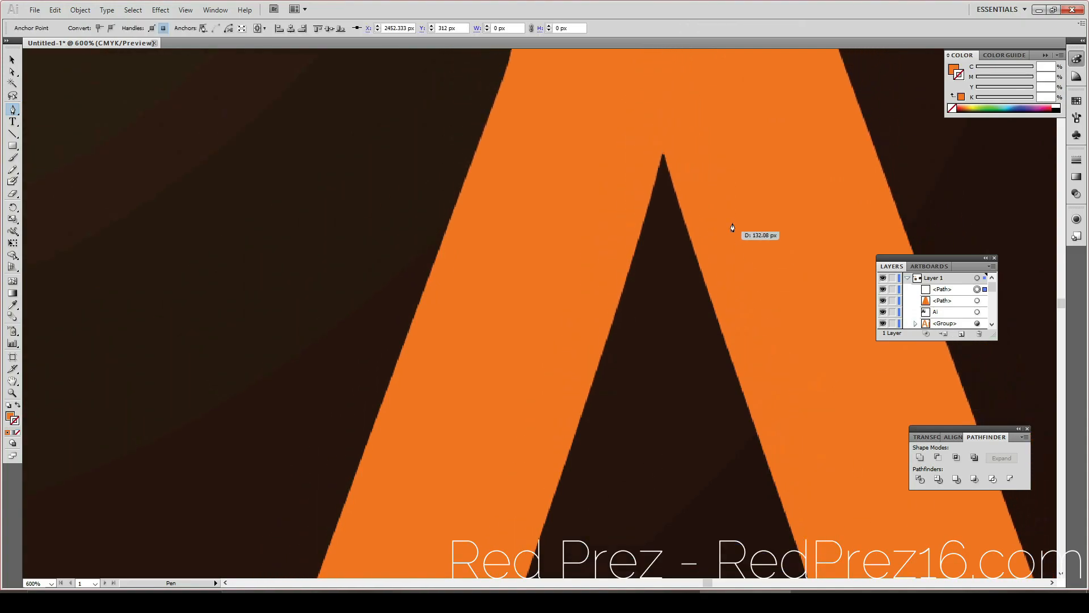
{"action": "left_click", "coordinate": [664, 157]}
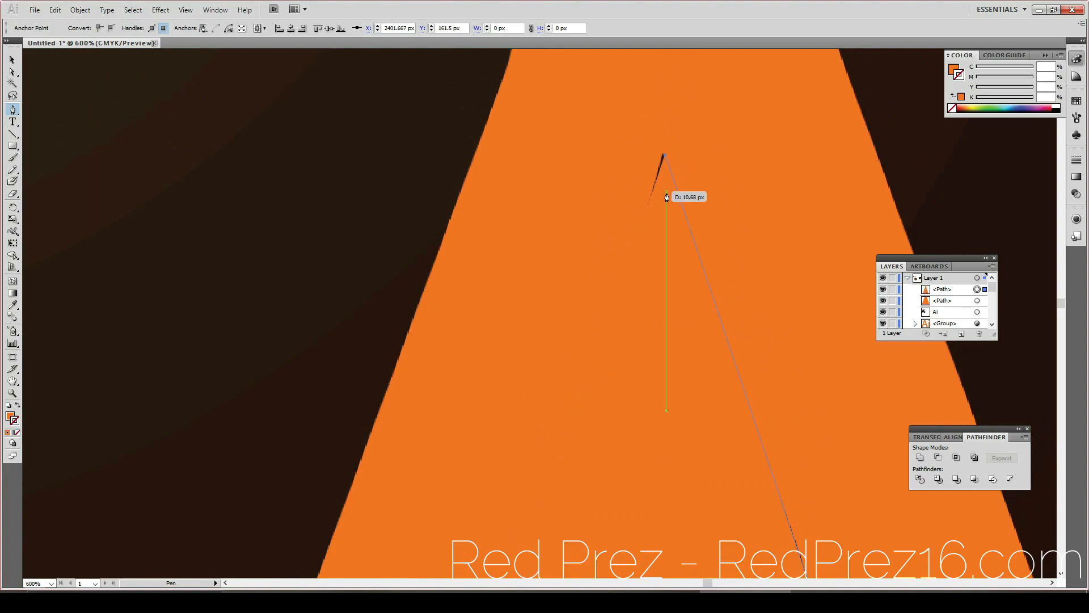
{"action": "key", "text": "ctrl+z"}
{"action": "key", "text": "ctrl+z"}
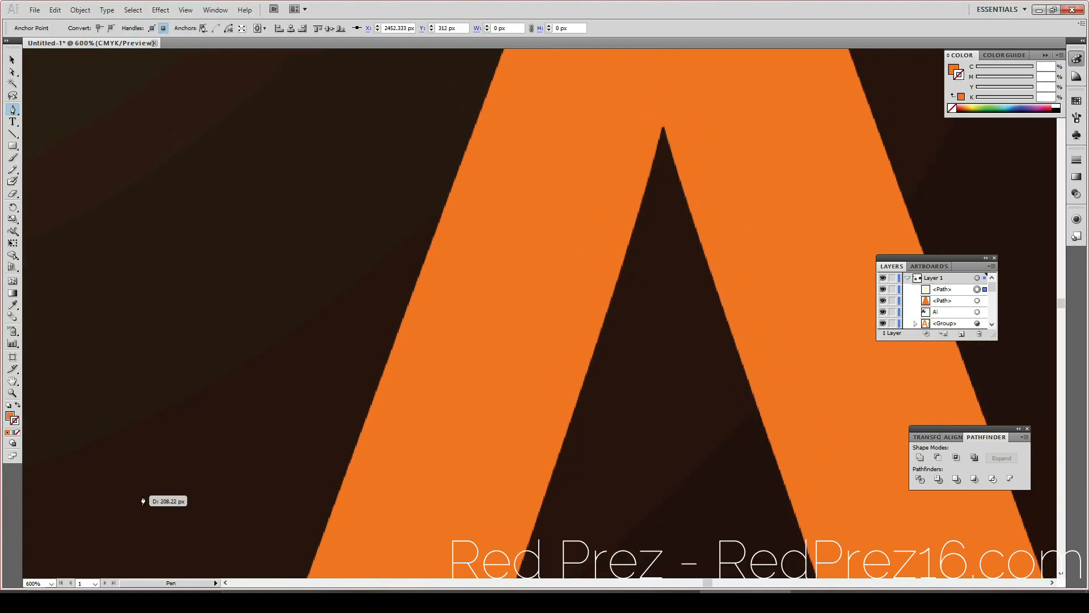
Step: Set the counter path's fill to the bright blue 0332F9
{"action": "double_click", "coordinate": [10, 417]}
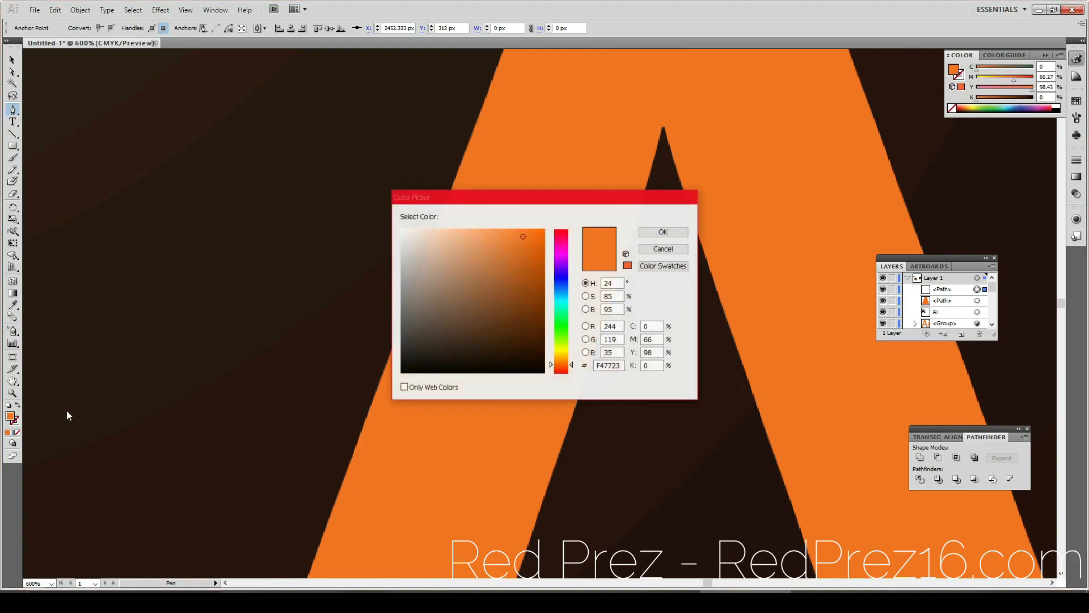
{"action": "left_click_drag", "start_coordinate": [566, 299], "coordinate": [545, 232]}
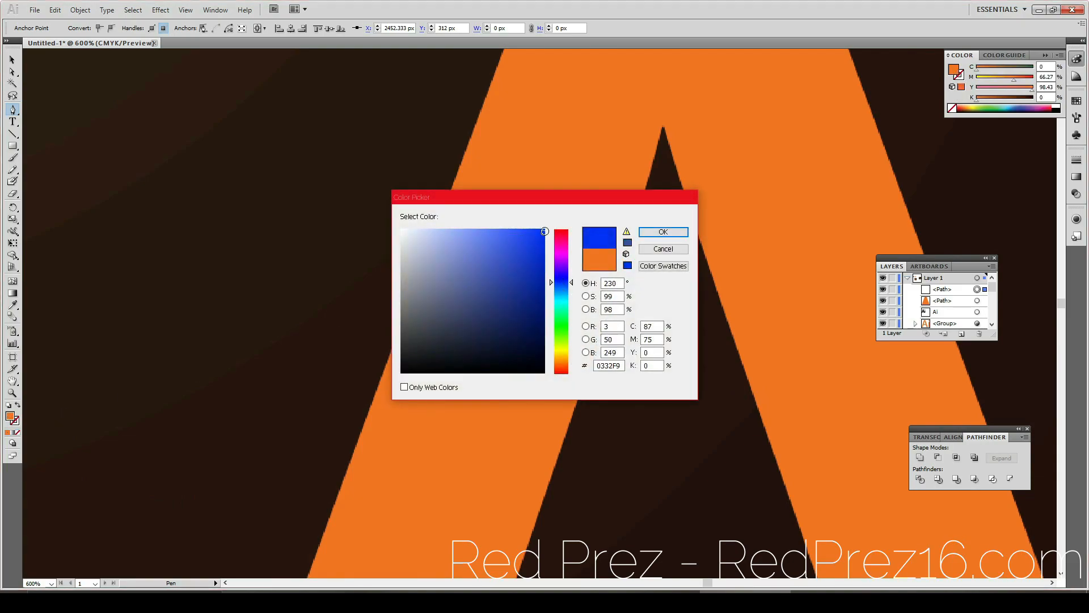
{"action": "left_click", "coordinate": [673, 231]}
Step: Extend the counter path up its right edge with an anchor roughly two-thirds of the way to the apex
{"action": "scroll", "coordinate": [734, 406], "scroll_direction": "down", "scroll_amount": 2}
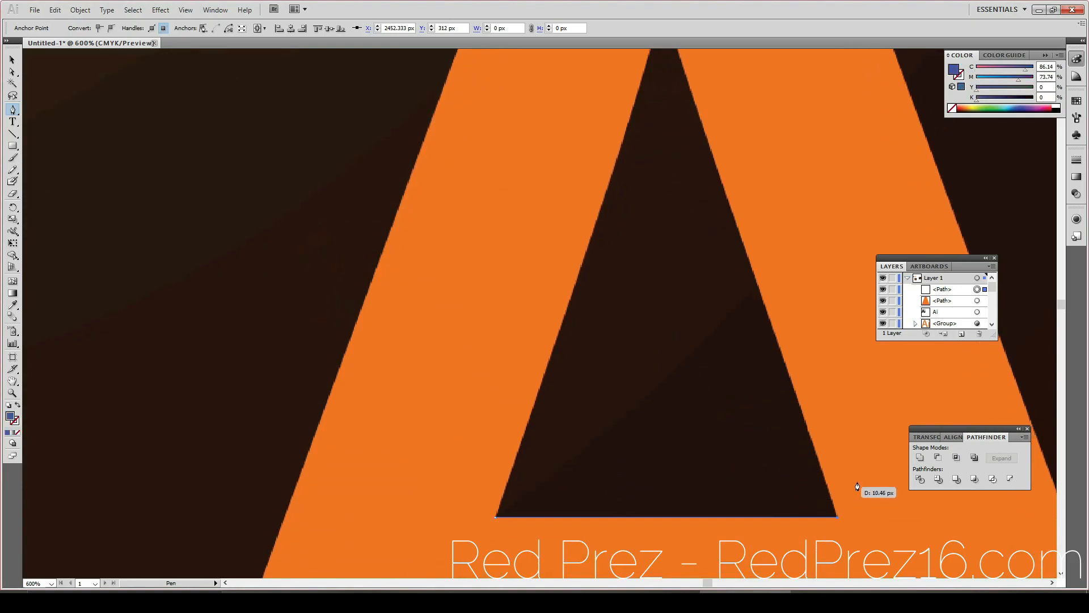
{"action": "left_click", "coordinate": [715, 158]}
{"action": "scroll", "coordinate": [732, 261], "scroll_direction": "up", "scroll_amount": 3}
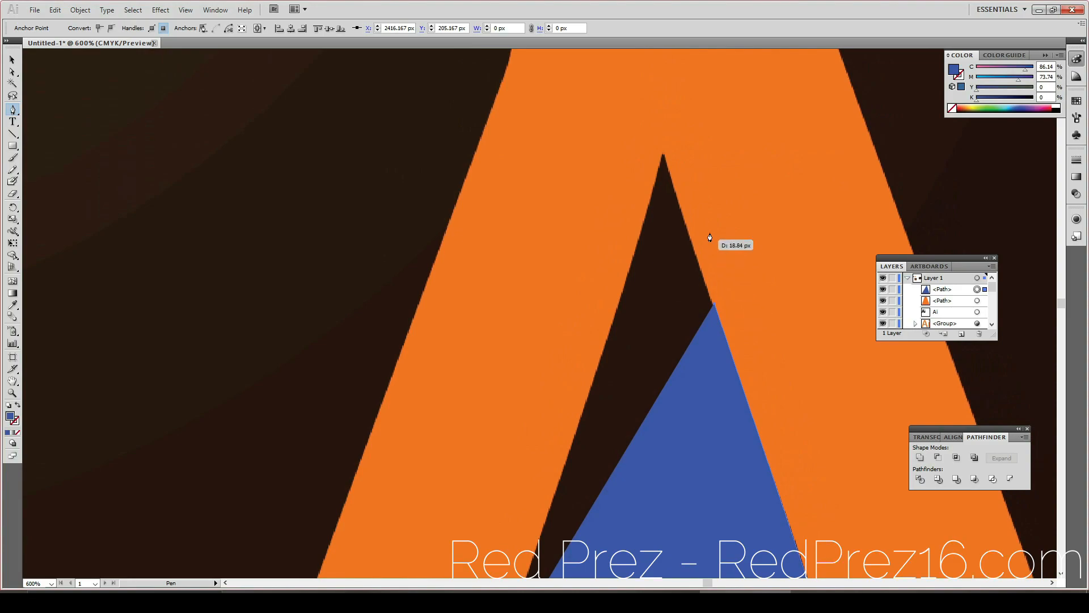
{"action": "right_click", "coordinate": [670, 184]}
{"action": "left_click", "coordinate": [10, 530]}
{"action": "left_click_drag", "start_coordinate": [675, 191], "coordinate": [665, 158]}
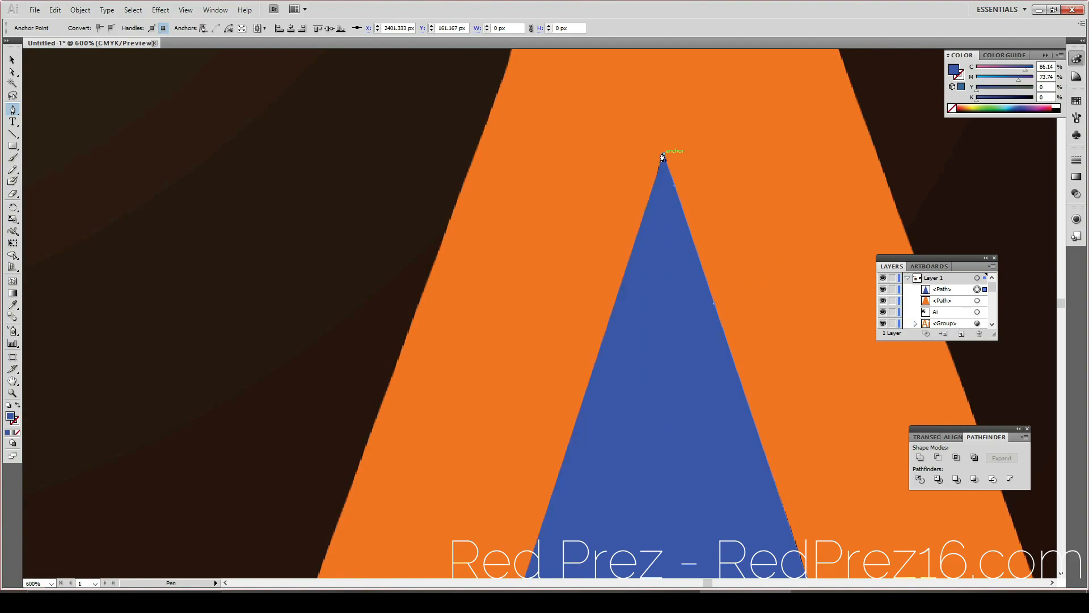
{"action": "key", "text": "ctrl"}
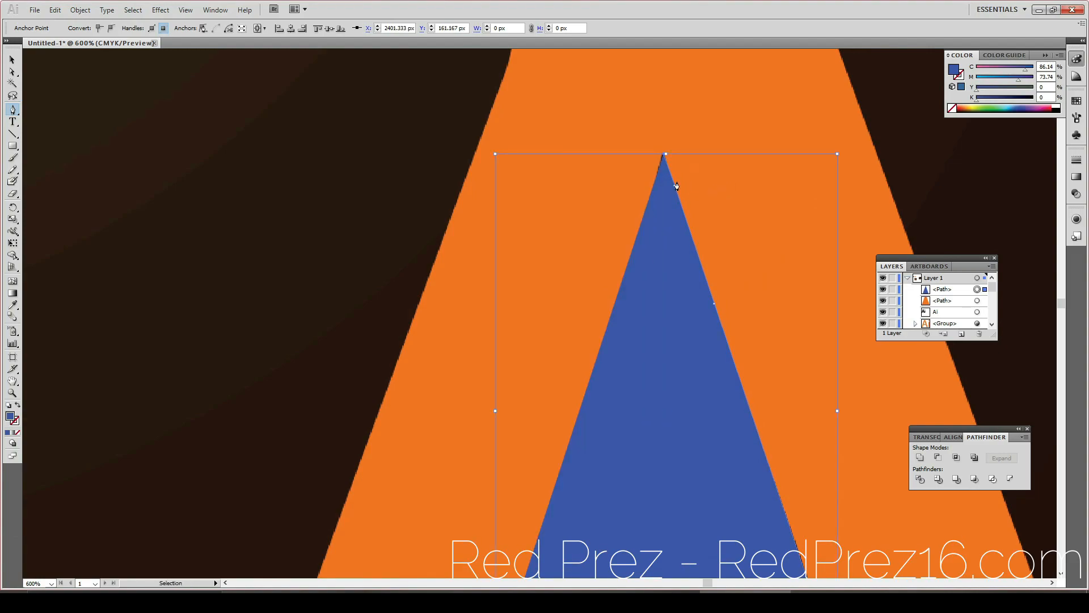
{"action": "key", "text": "ctrl+z"}
{"action": "key", "text": "ctrl+z"}
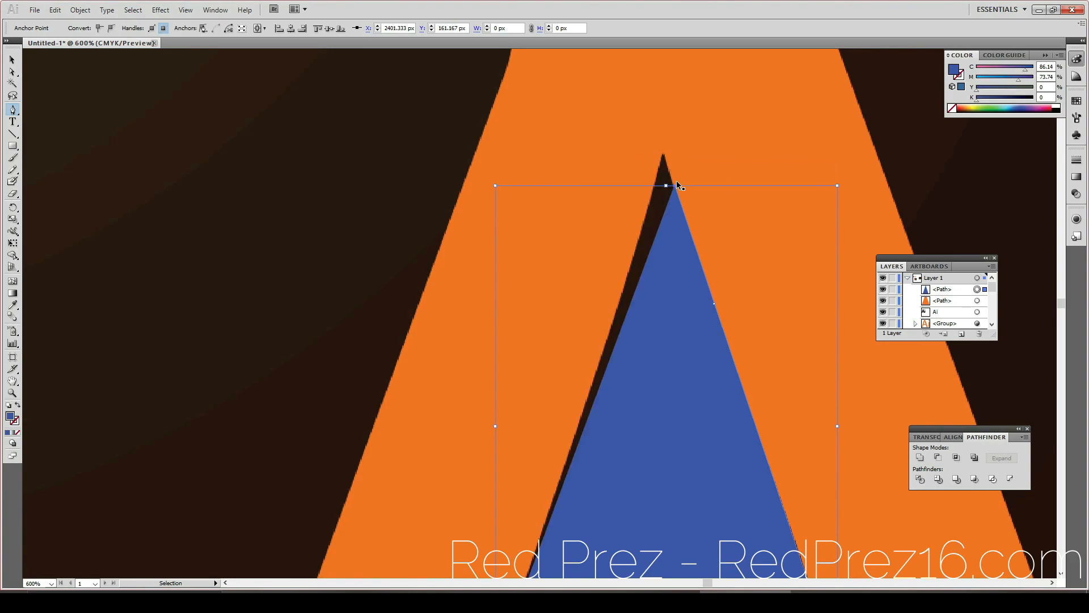
{"action": "right_click", "coordinate": [676, 195]}
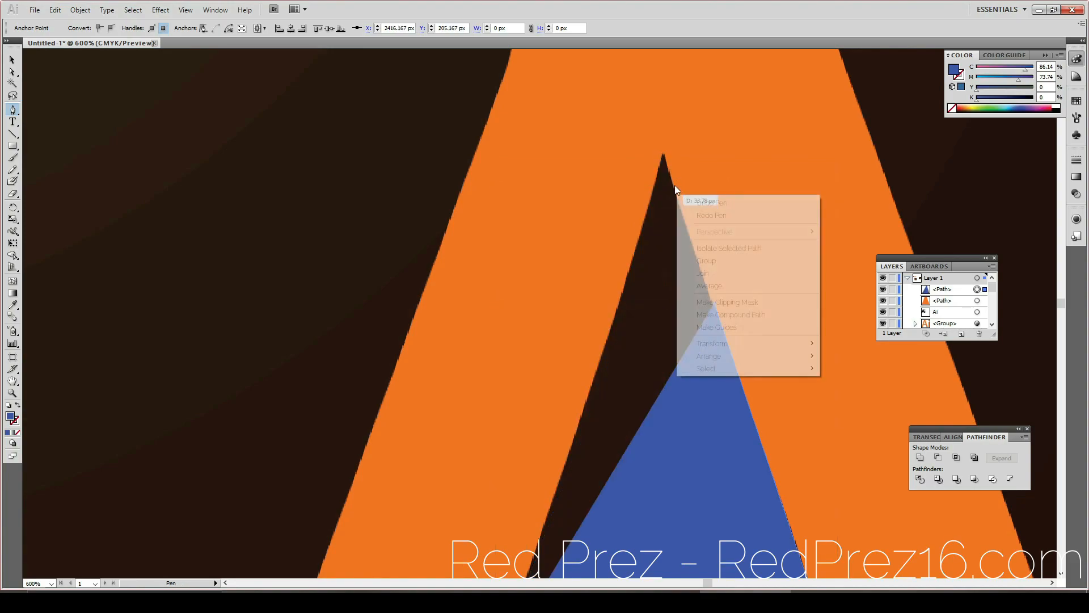
{"action": "left_click", "coordinate": [28, 504]}
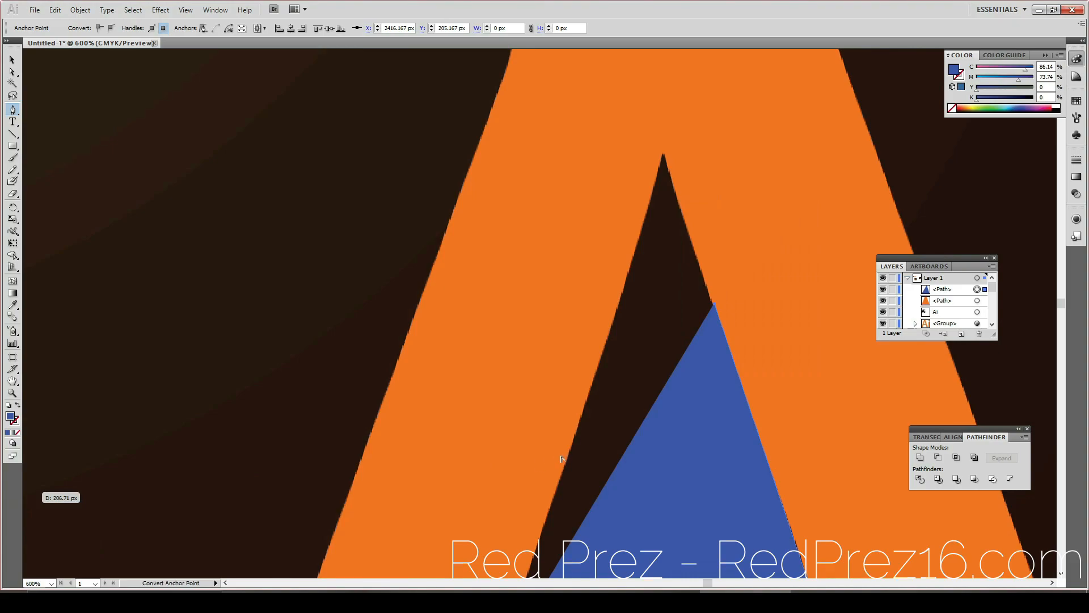
{"action": "scroll", "coordinate": [562, 456], "scroll_direction": "up", "scroll_amount": 4}
{"action": "scroll", "coordinate": [687, 437], "scroll_direction": "right", "scroll_amount": 5}
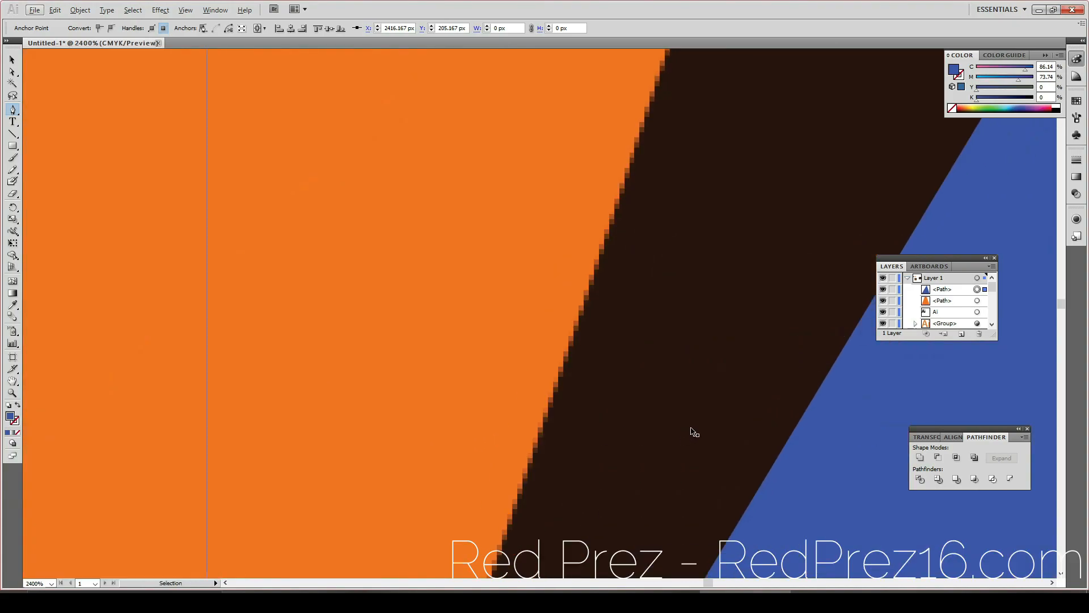
{"action": "scroll", "coordinate": [641, 480], "scroll_direction": "right", "scroll_amount": 2}
{"action": "scroll", "coordinate": [642, 477], "scroll_direction": "up", "scroll_amount": 6}
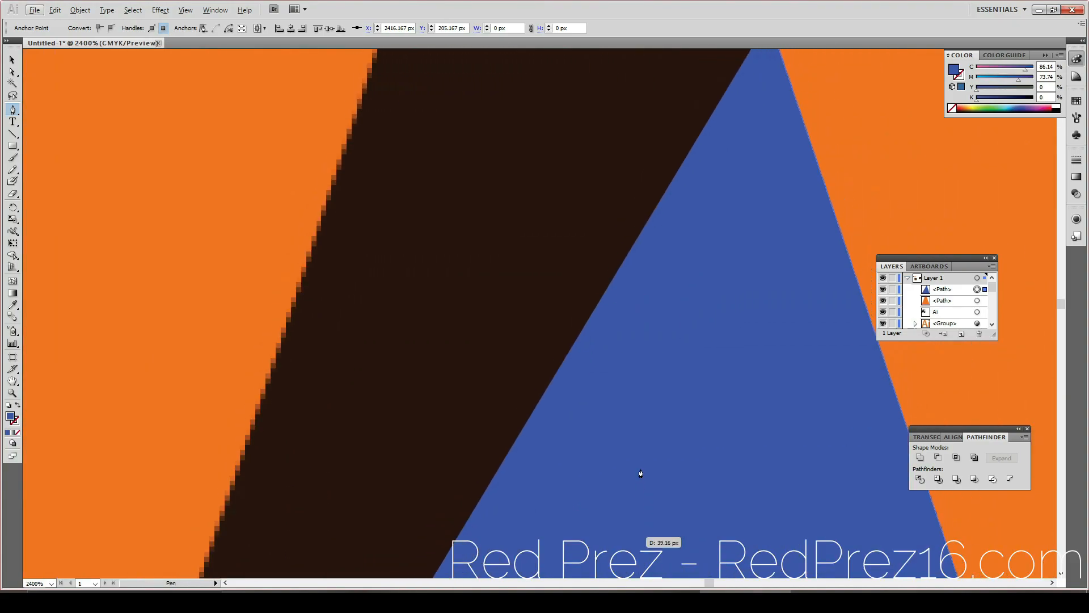
{"action": "scroll", "coordinate": [623, 492], "scroll_direction": "up", "scroll_amount": 8}
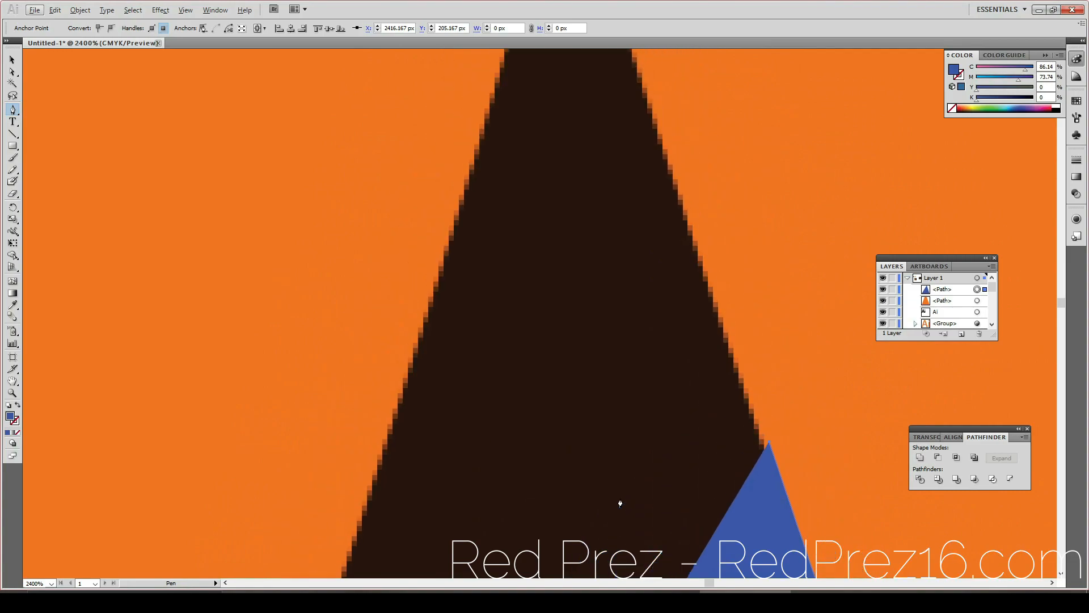
{"action": "scroll", "coordinate": [626, 514], "scroll_direction": "up", "scroll_amount": 1}
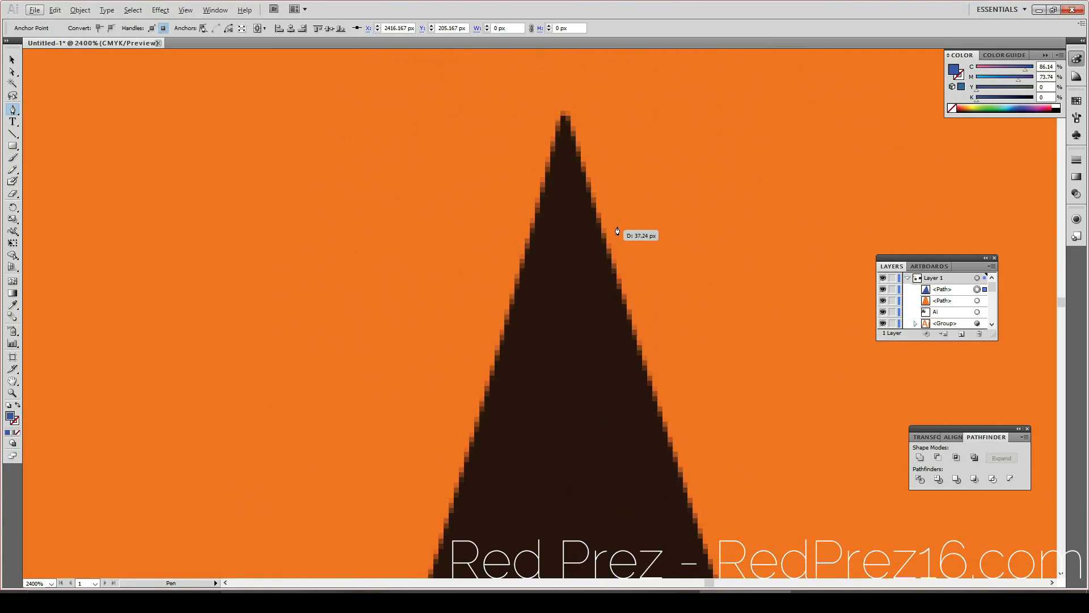
{"action": "left_click", "coordinate": [580, 140]}
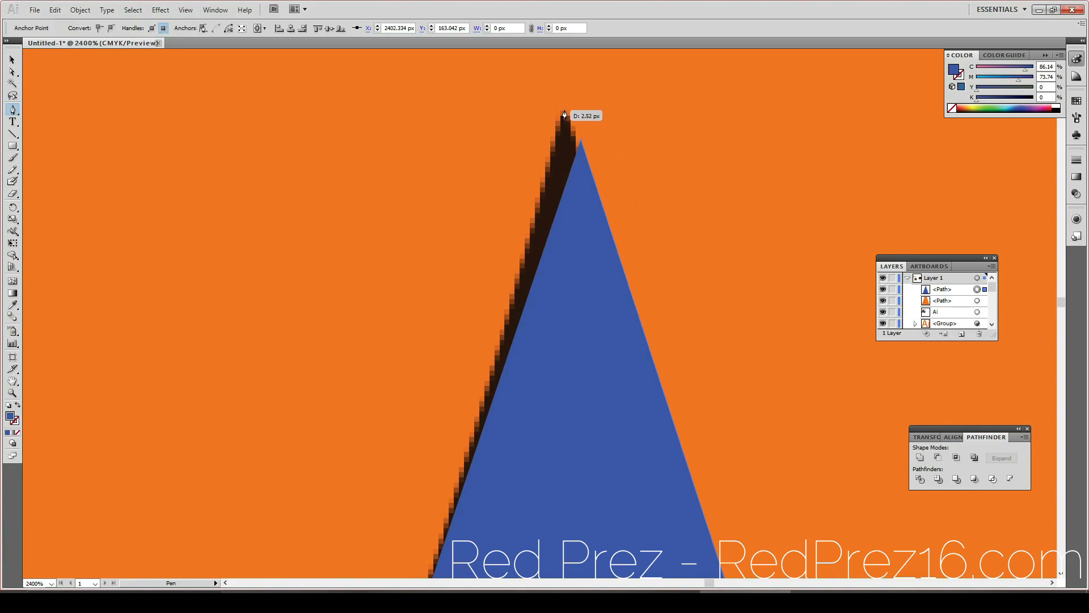
{"action": "left_click_drag", "start_coordinate": [565, 115], "coordinate": [565, 115]}
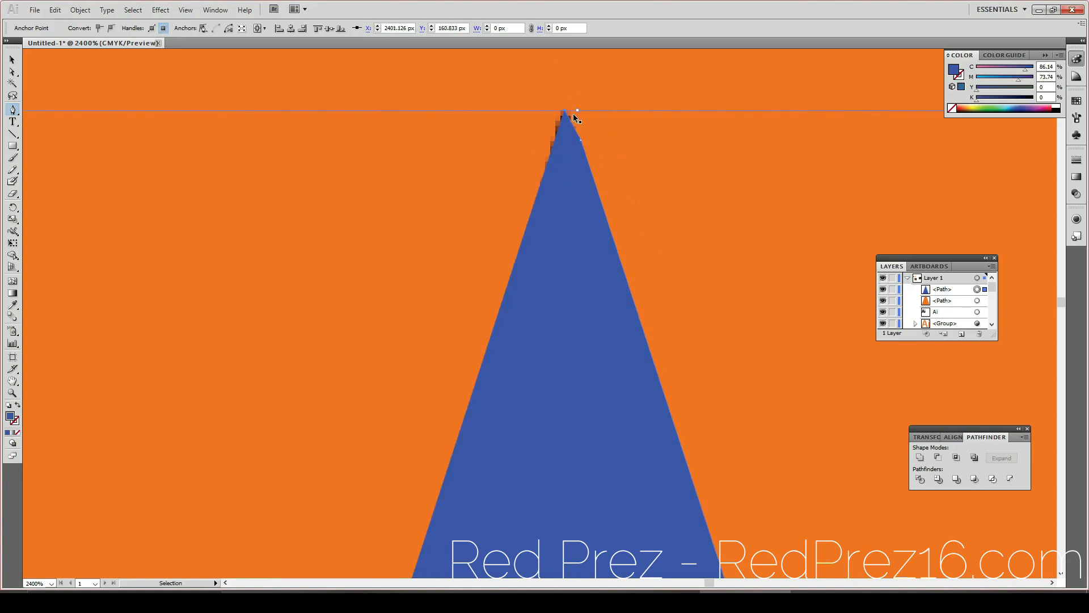
{"action": "key", "text": "ctrl+z"}
{"action": "key", "text": "ctrl+z"}
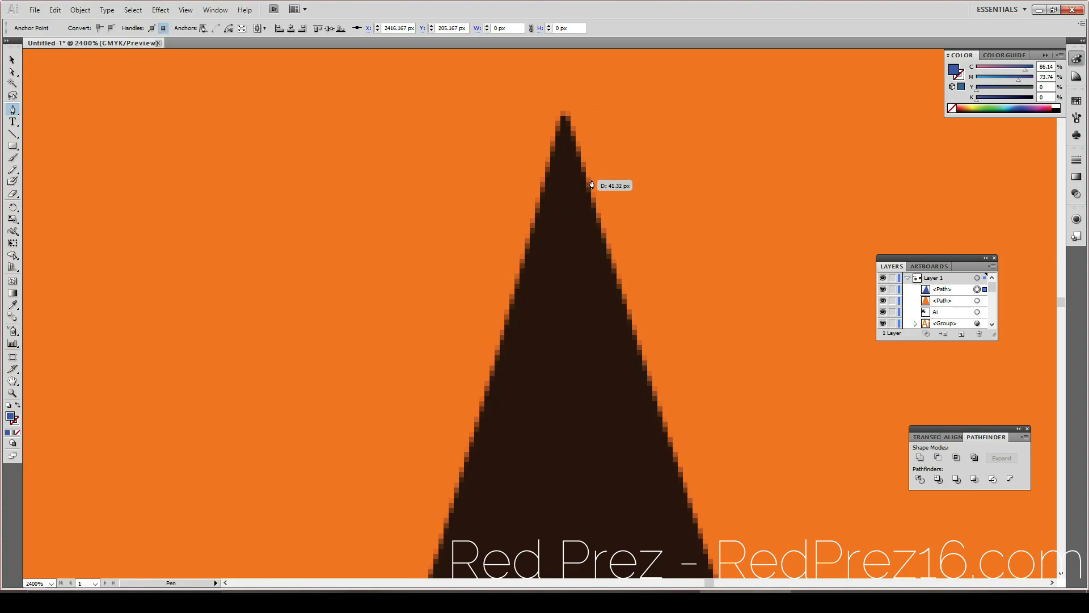
{"action": "left_click", "coordinate": [589, 174]}
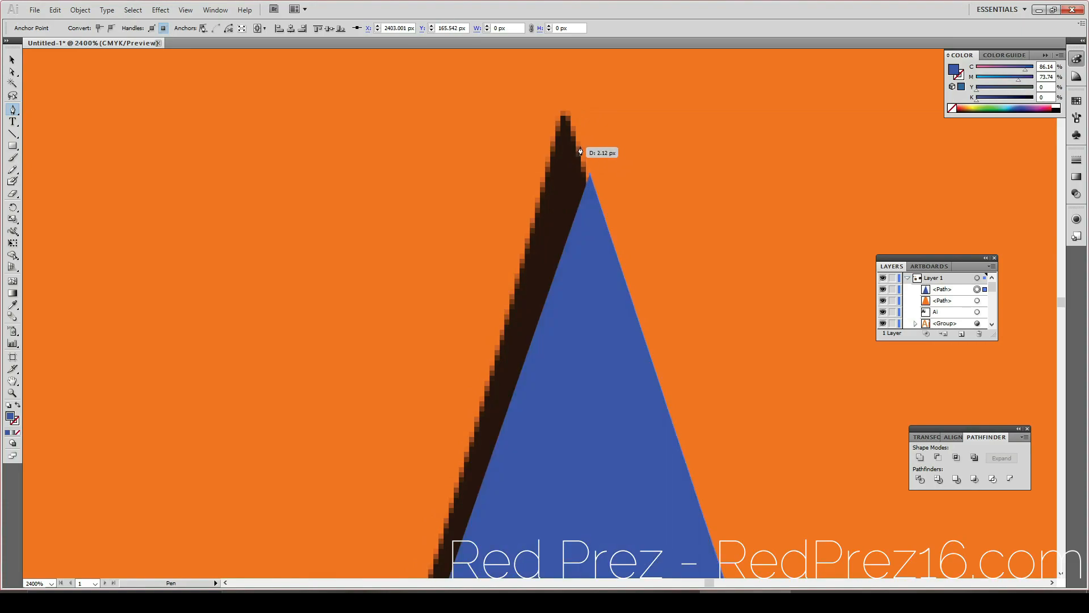
{"action": "left_click_drag", "start_coordinate": [581, 147], "coordinate": [569, 120]}
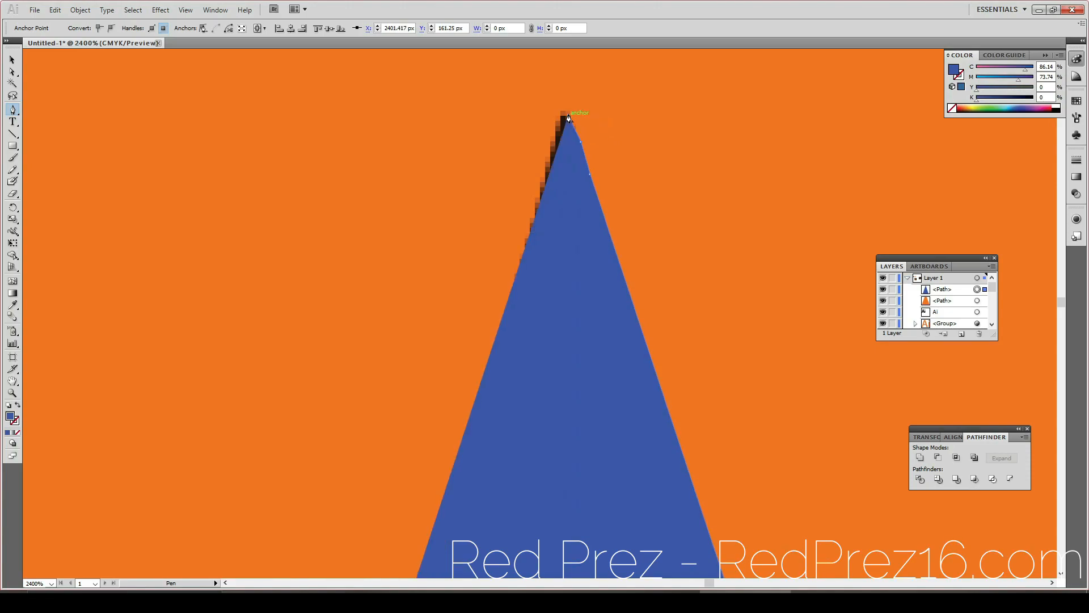
{"action": "key", "text": "ctrl+z"}
{"action": "key", "text": "ctrl+z"}
{"action": "key", "text": "ctrl+z"}
Step: Extend the counter path up its right edge with an anchor a short way below the apex
{"action": "left_click_drag", "start_coordinate": [605, 211], "coordinate": [610, 248]}
{"action": "left_click", "coordinate": [611, 243]}
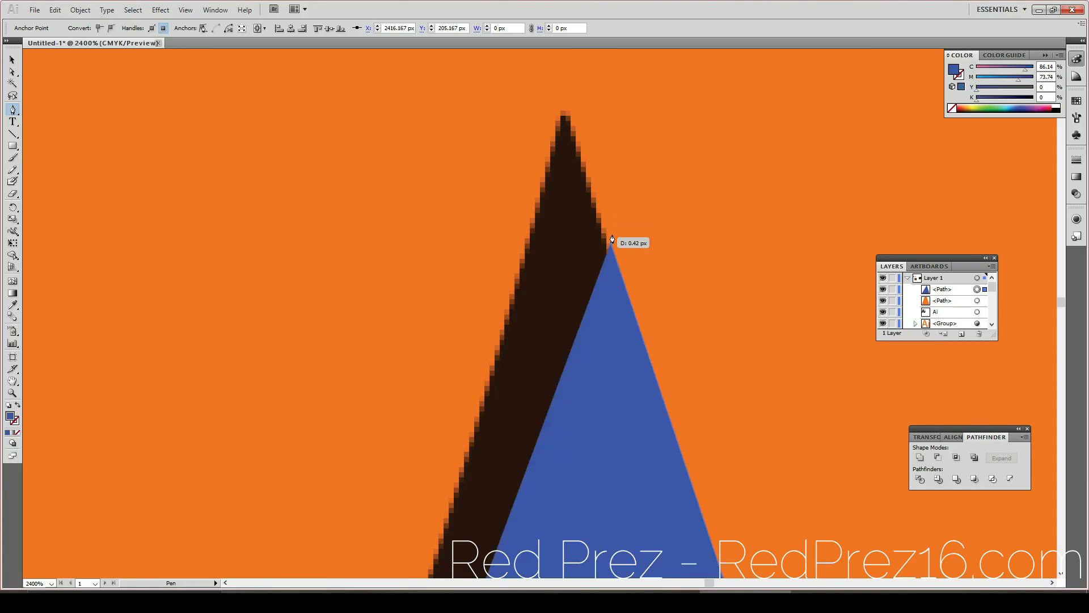
{"action": "scroll", "coordinate": [578, 227], "scroll_direction": "left", "scroll_amount": 2}
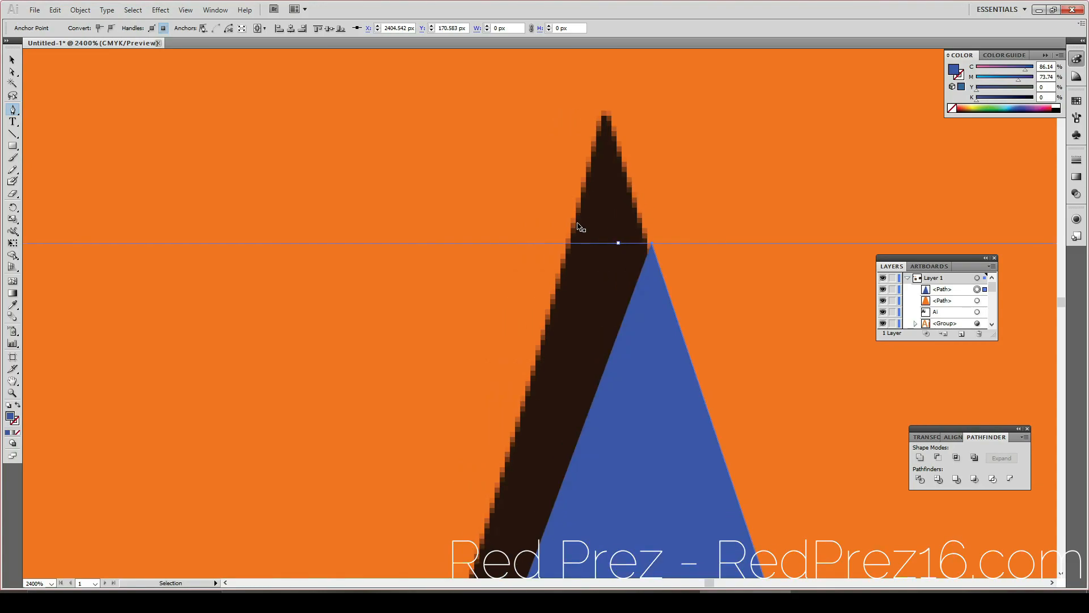
{"action": "scroll", "coordinate": [576, 241], "scroll_direction": "right", "scroll_amount": 4}
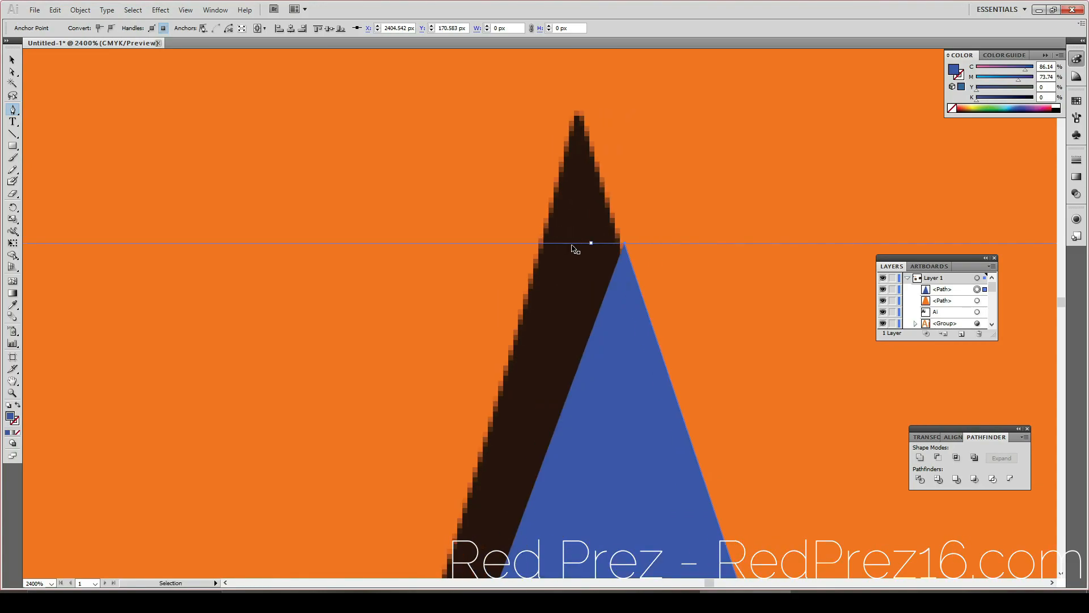
{"action": "scroll", "coordinate": [576, 243], "scroll_direction": "up", "scroll_amount": 6}
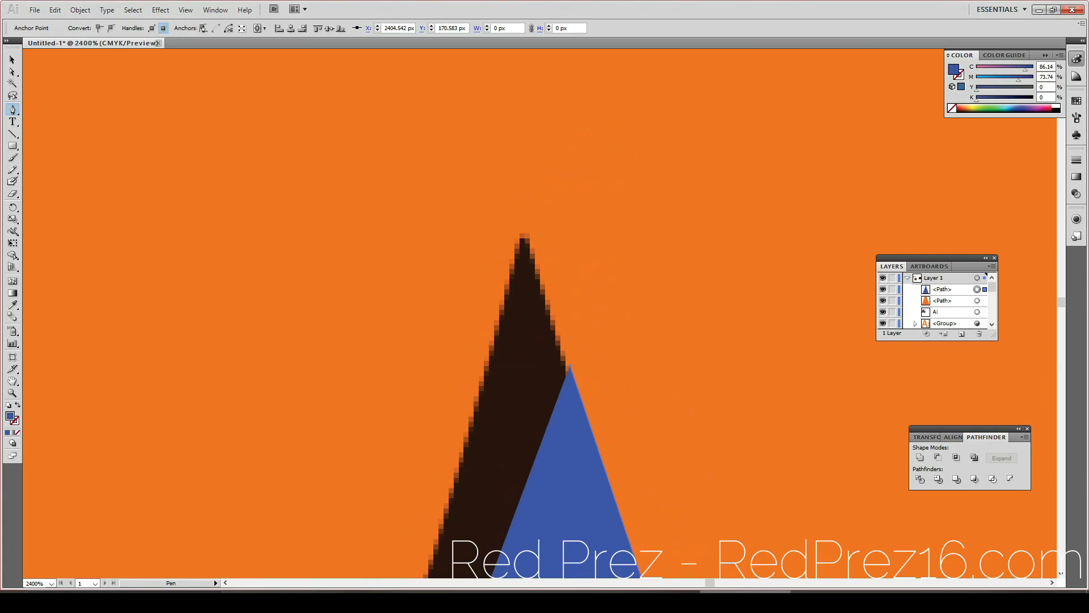
Step: Examine how closely the counter path's side edges follow the reference A's triangular counter
{"action": "left_click_drag", "start_coordinate": [711, 583], "coordinate": [719, 580]}
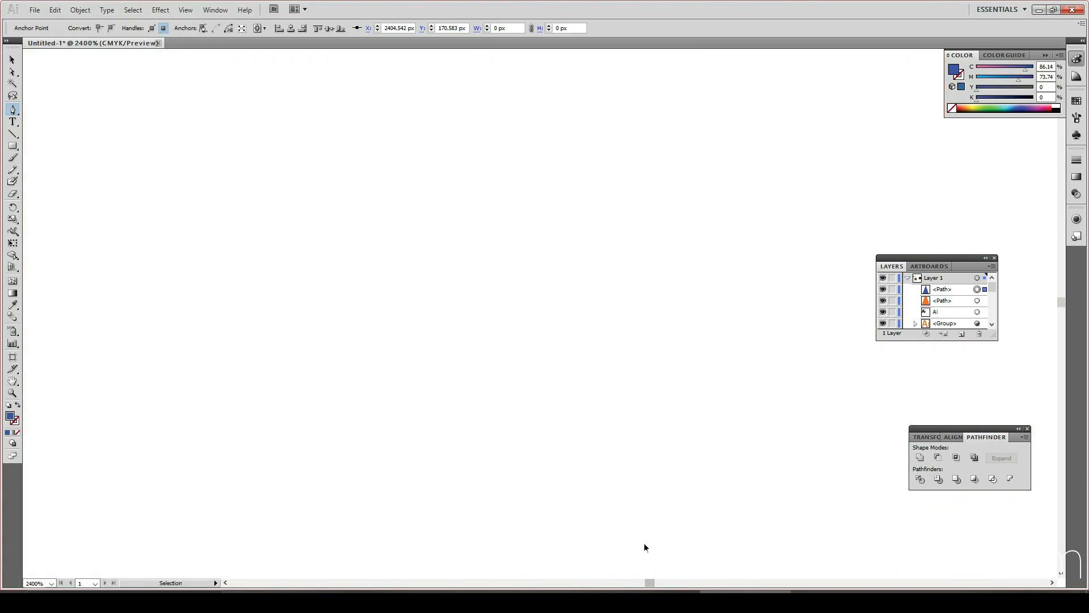
{"action": "scroll", "coordinate": [642, 535], "scroll_direction": "down", "scroll_amount": 7}
{"action": "scroll", "coordinate": [638, 536], "scroll_direction": "down", "scroll_amount": 8}
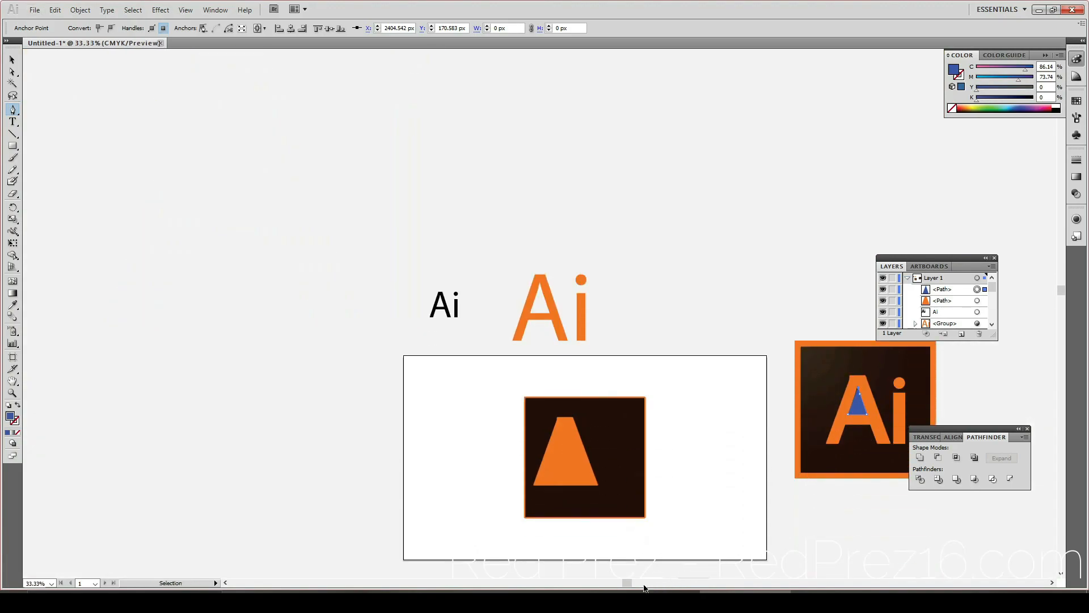
{"action": "scroll", "coordinate": [678, 544], "scroll_direction": "right", "scroll_amount": 6}
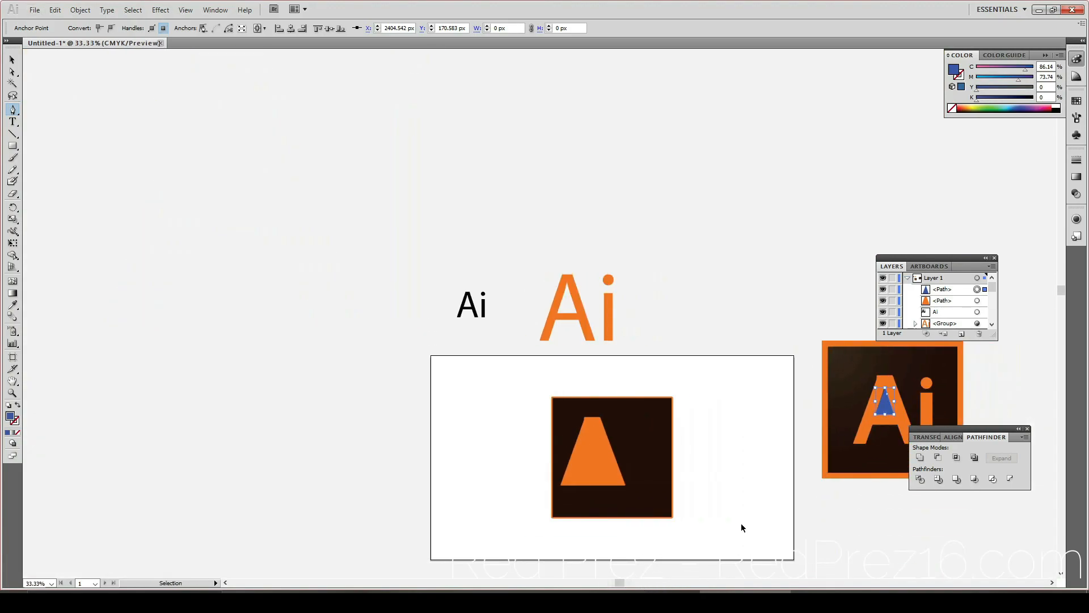
{"action": "scroll", "coordinate": [730, 509], "scroll_direction": "right", "scroll_amount": 4}
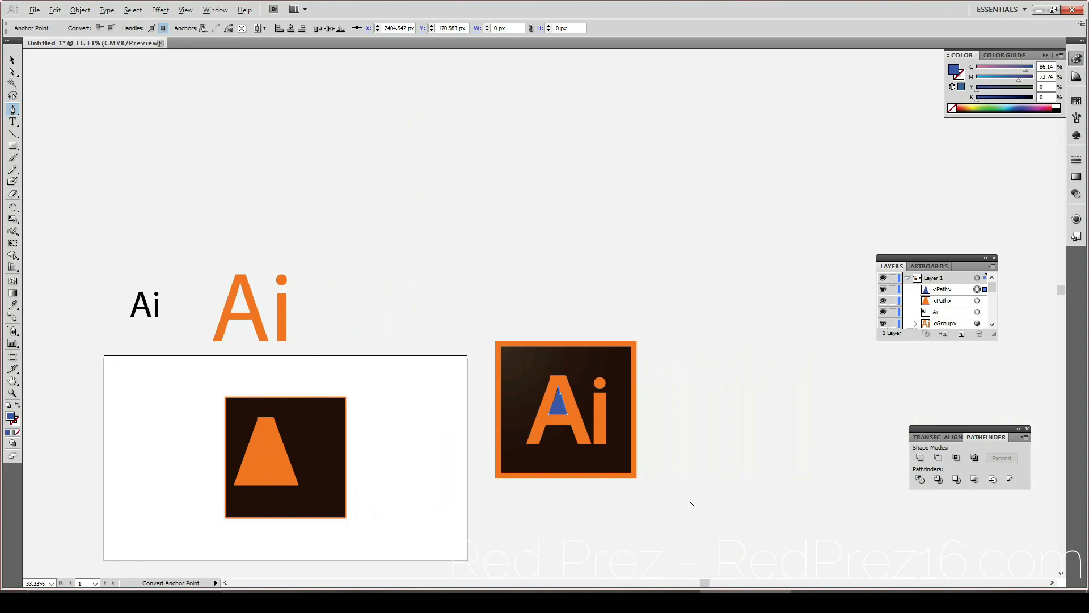
{"action": "scroll", "coordinate": [653, 505], "scroll_direction": "up", "scroll_amount": 4}
{"action": "scroll", "coordinate": [594, 494], "scroll_direction": "up", "scroll_amount": 2}
{"action": "scroll", "coordinate": [564, 482], "scroll_direction": "left", "scroll_amount": 14}
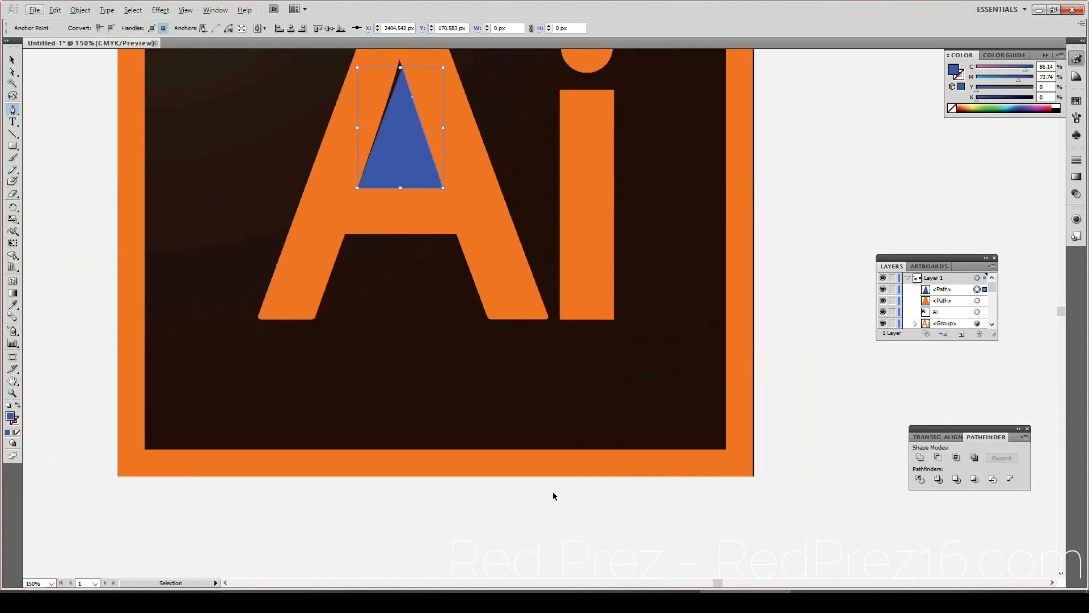
{"action": "scroll", "coordinate": [554, 496], "scroll_direction": "up", "scroll_amount": 3}
{"action": "scroll", "coordinate": [551, 495], "scroll_direction": "left", "scroll_amount": 9}
{"action": "scroll", "coordinate": [550, 499], "scroll_direction": "up", "scroll_amount": 5}
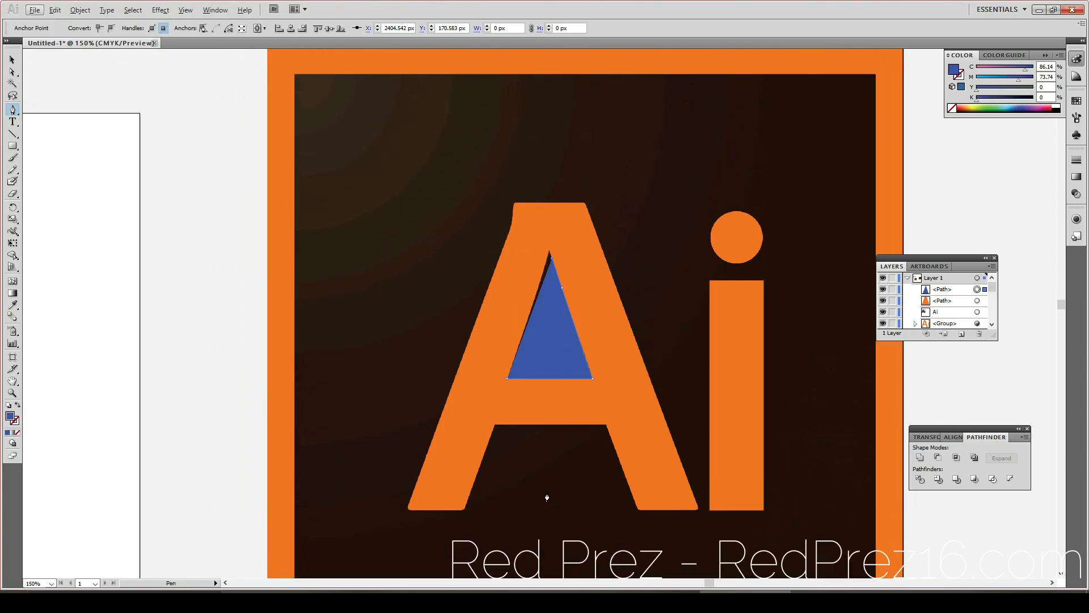
{"action": "scroll", "coordinate": [549, 506], "scroll_direction": "left", "scroll_amount": 5}
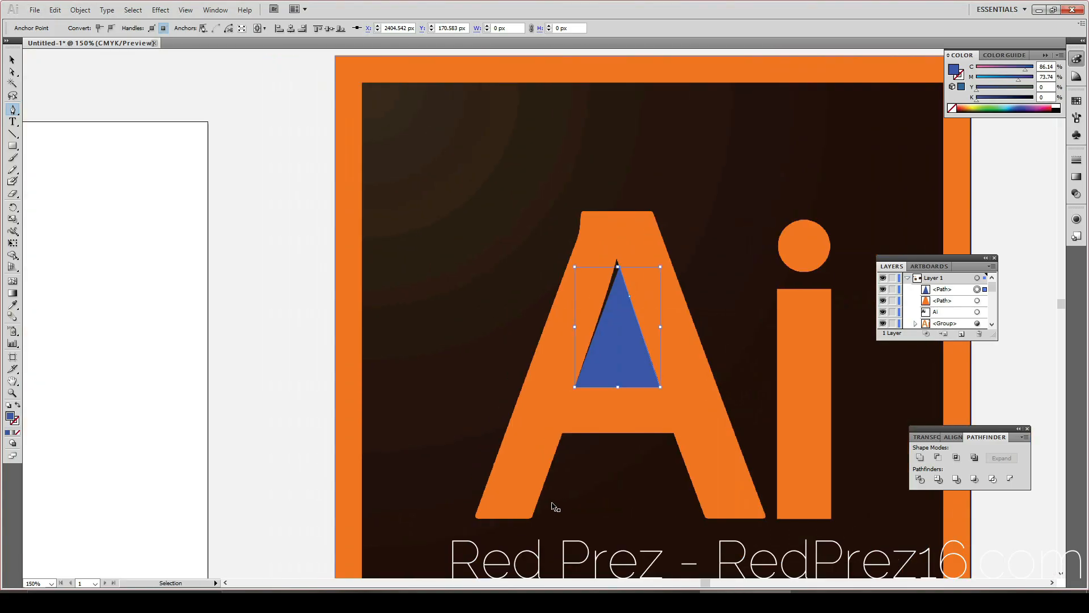
{"action": "scroll", "coordinate": [551, 506], "scroll_direction": "right", "scroll_amount": 4}
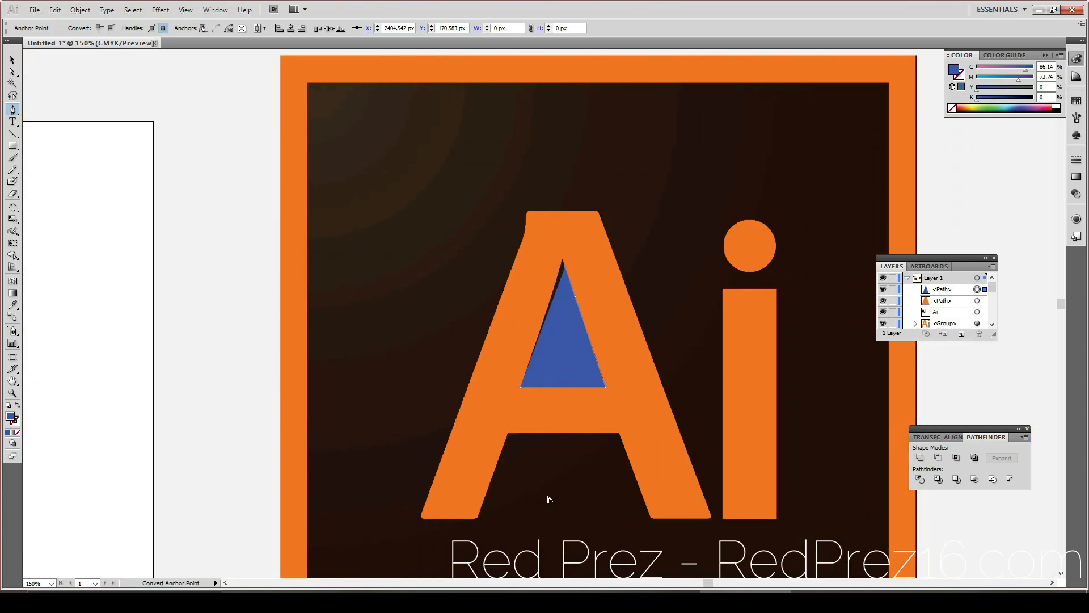
{"action": "scroll", "coordinate": [550, 503], "scroll_direction": "up", "scroll_amount": 2}
{"action": "scroll", "coordinate": [553, 496], "scroll_direction": "up", "scroll_amount": 3}
{"action": "scroll", "coordinate": [550, 491], "scroll_direction": "up", "scroll_amount": 1}
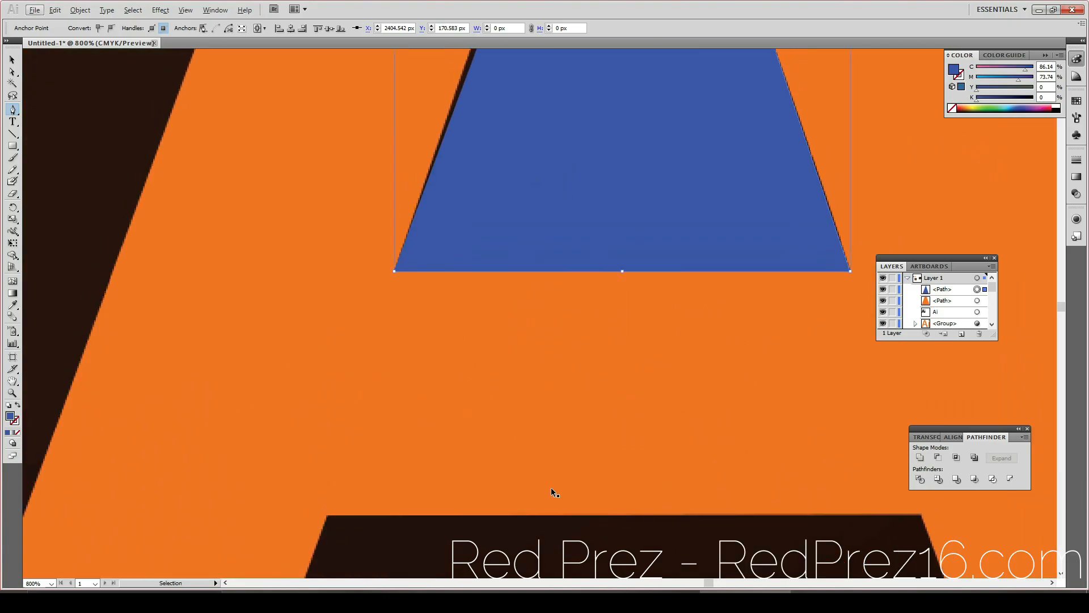
{"action": "scroll", "coordinate": [551, 488], "scroll_direction": "down", "scroll_amount": 2}
{"action": "scroll", "coordinate": [553, 485], "scroll_direction": "down", "scroll_amount": 3}
{"action": "scroll", "coordinate": [553, 483], "scroll_direction": "up", "scroll_amount": 2}
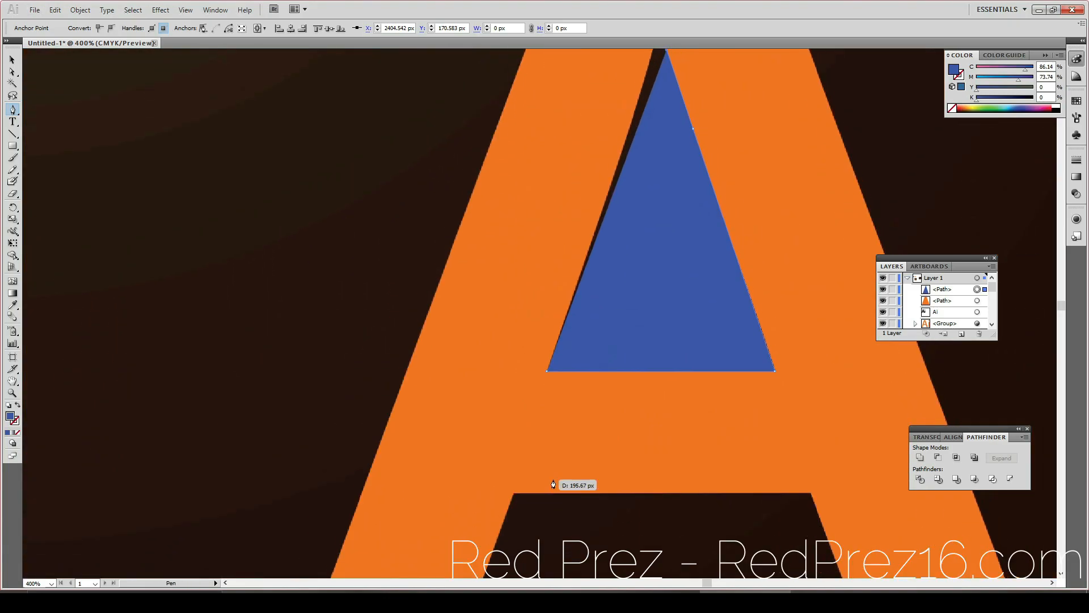
{"action": "scroll", "coordinate": [553, 482], "scroll_direction": "left", "scroll_amount": 1}
{"action": "scroll", "coordinate": [554, 482], "scroll_direction": "right", "scroll_amount": 4}
{"action": "scroll", "coordinate": [554, 481], "scroll_direction": "up", "scroll_amount": 5}
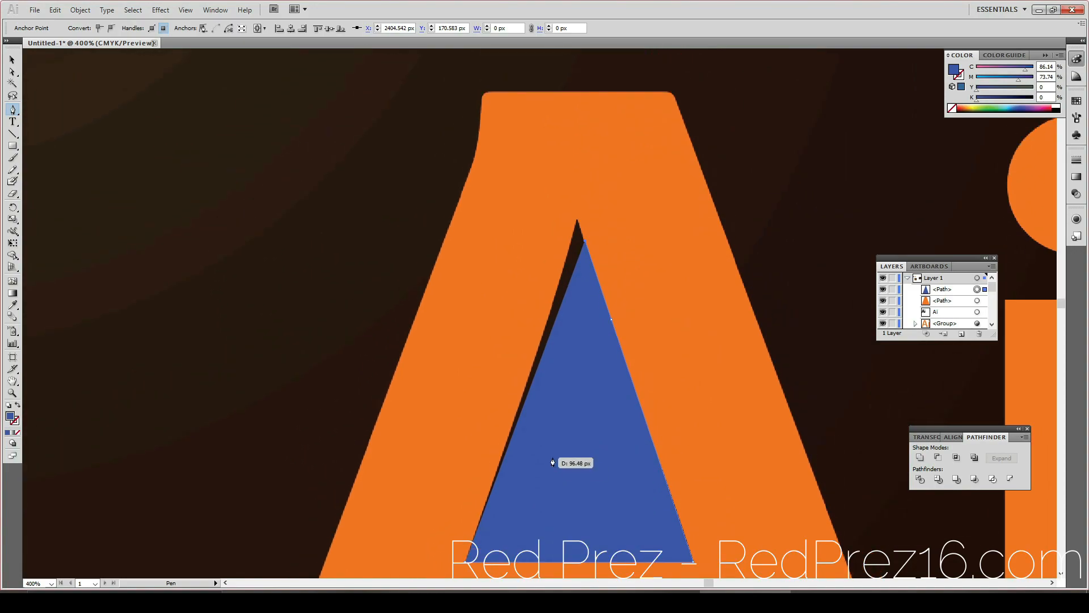
{"action": "scroll", "coordinate": [553, 462], "scroll_direction": "up", "scroll_amount": 1}
Step: Undo the counter path's right-edge anchors and place a new anchor about halfway up that edge
{"action": "key", "text": "ctrl"}
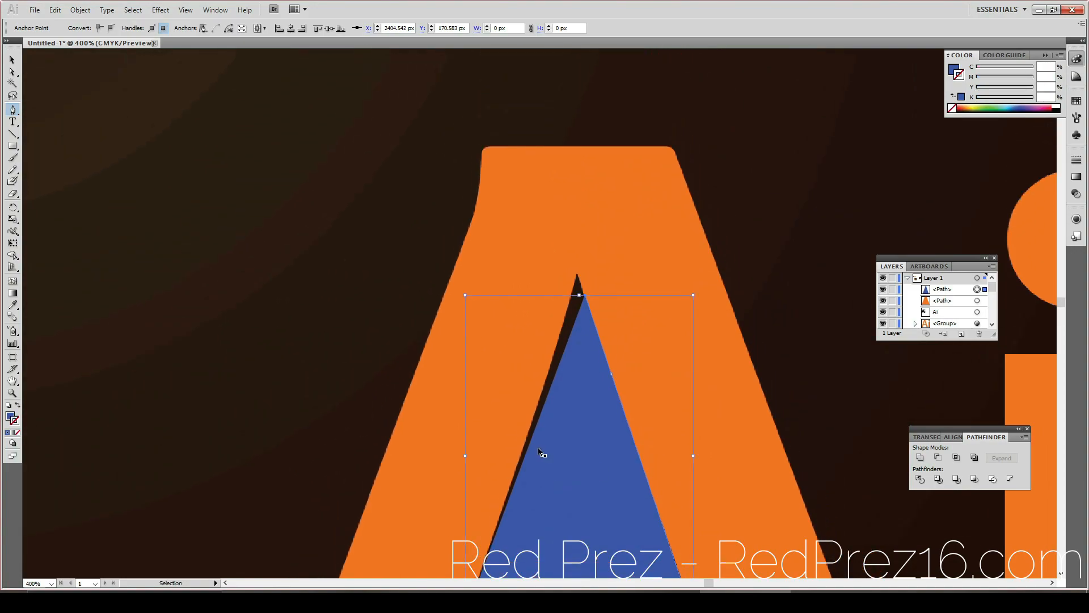
{"action": "key", "text": "ctrl+z"}
{"action": "key", "text": "ctrl+z"}
{"action": "scroll", "coordinate": [578, 404], "scroll_direction": "down", "scroll_amount": 2}
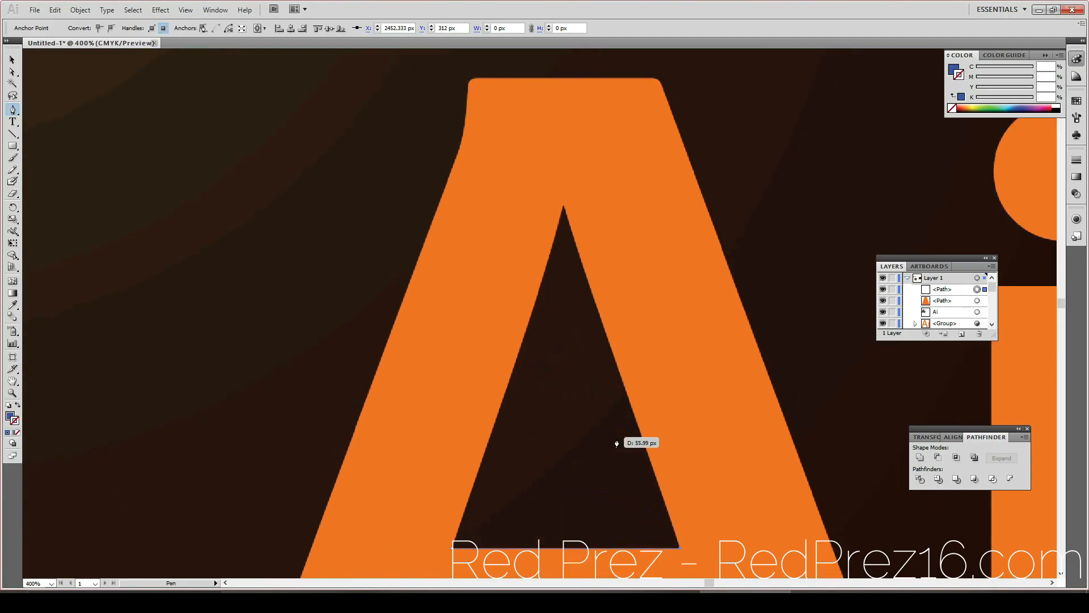
{"action": "scroll", "coordinate": [612, 400], "scroll_direction": "up", "scroll_amount": 2}
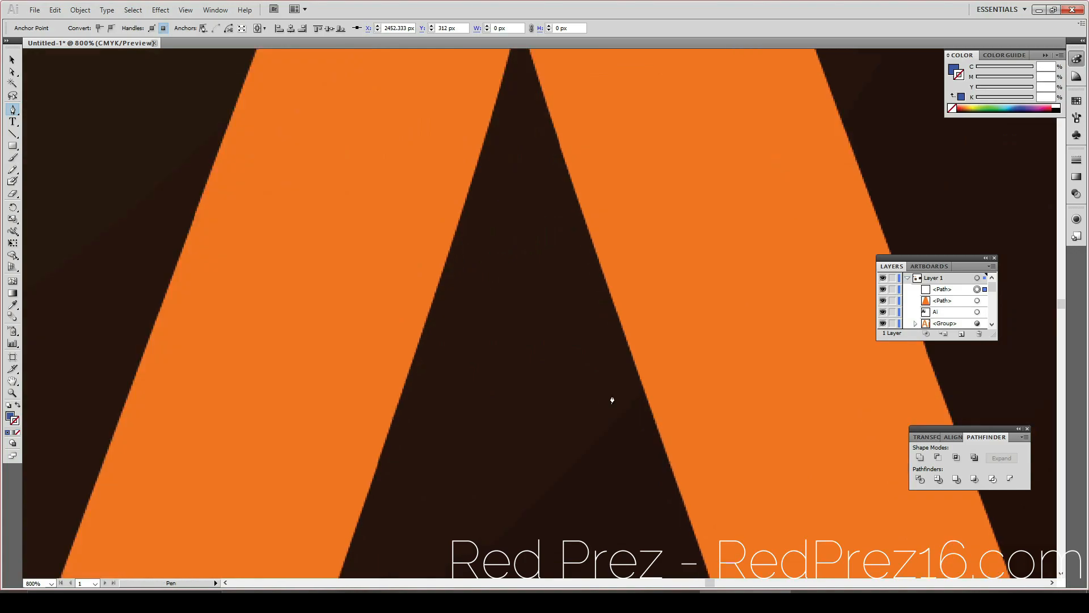
{"action": "left_click", "coordinate": [627, 345]}
{"action": "scroll", "coordinate": [557, 224], "scroll_direction": "up", "scroll_amount": 2}
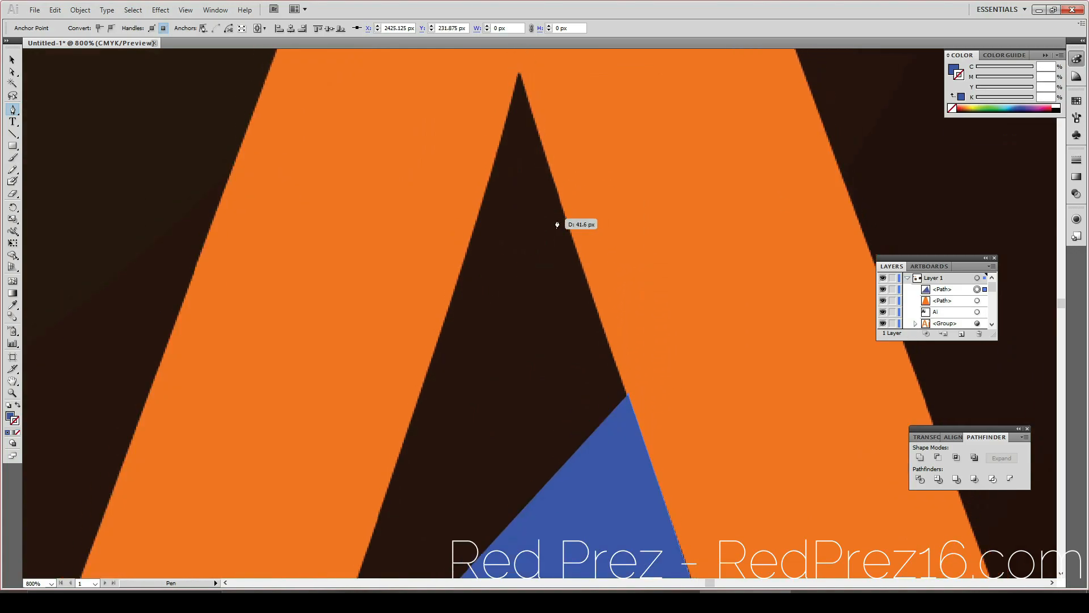
Step: Continue the counter path to the apex with three closely spaced anchors, one just below the tip and two across its narrow top
{"action": "scroll", "coordinate": [557, 224], "scroll_direction": "up", "scroll_amount": 3}
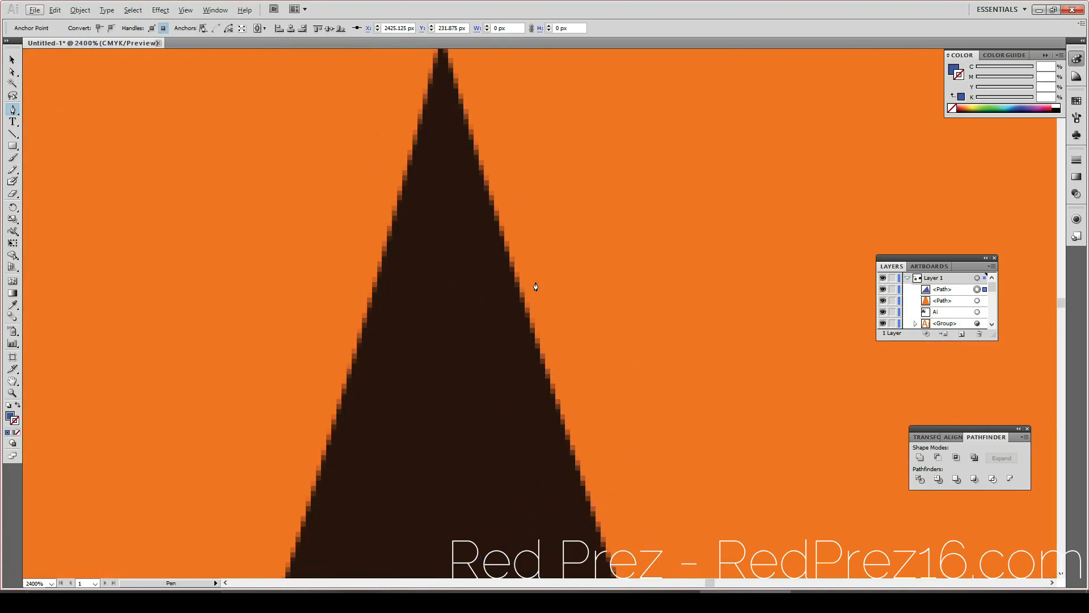
{"action": "scroll", "coordinate": [536, 286], "scroll_direction": "up", "scroll_amount": 2}
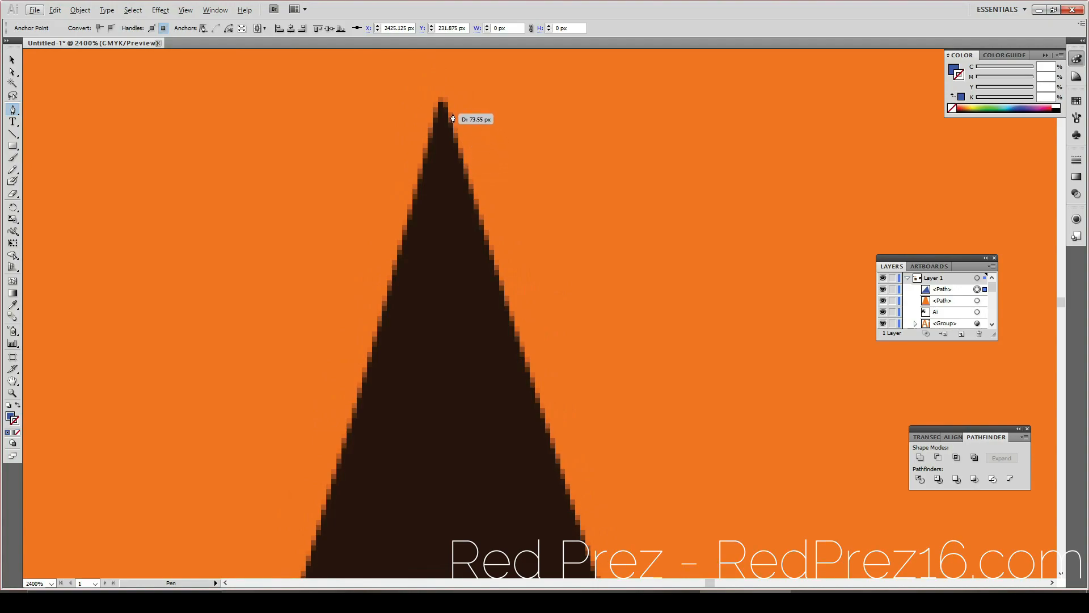
{"action": "right_click", "coordinate": [440, 103]}
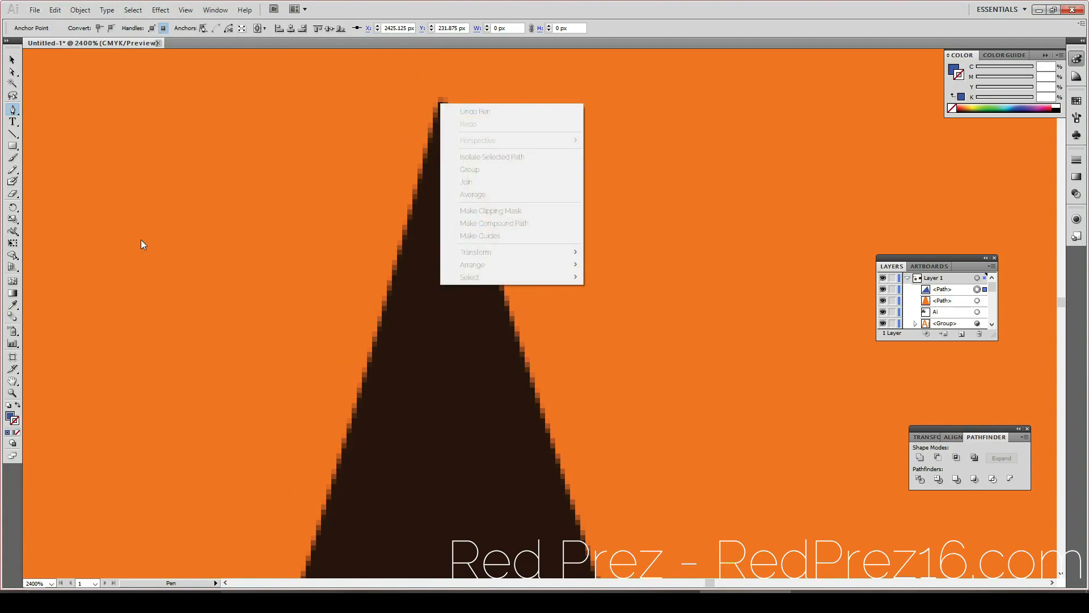
{"action": "left_click", "coordinate": [13, 483]}
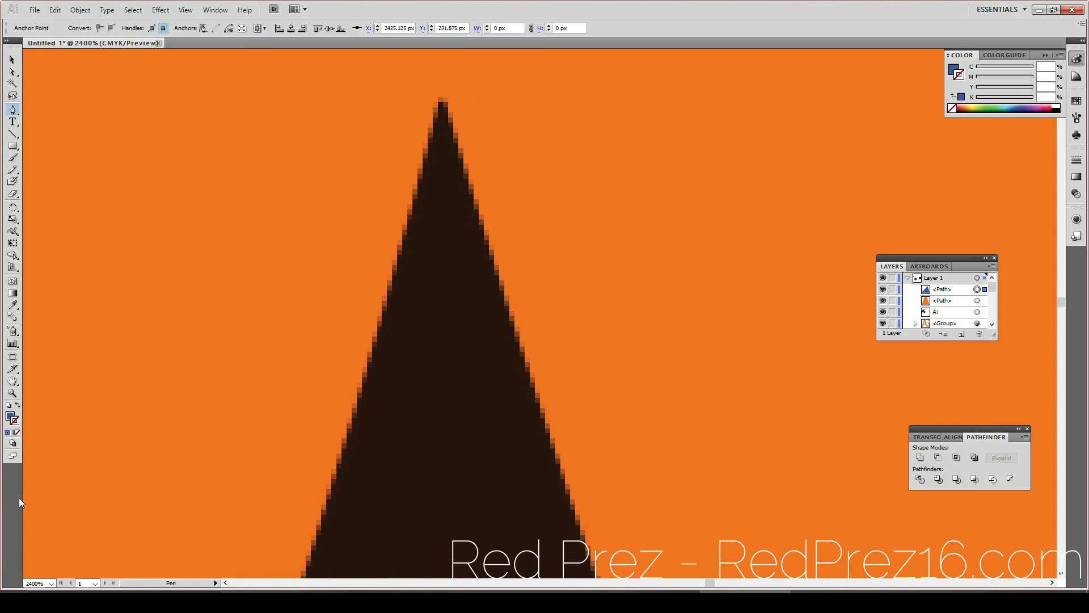
{"action": "left_click", "coordinate": [452, 116]}
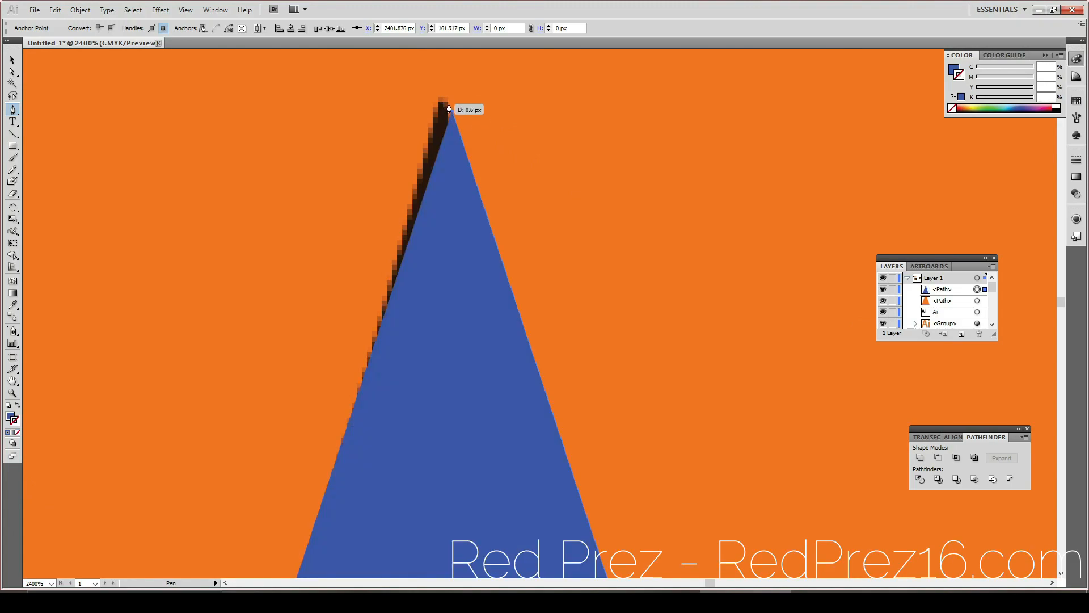
{"action": "left_click", "coordinate": [447, 100]}
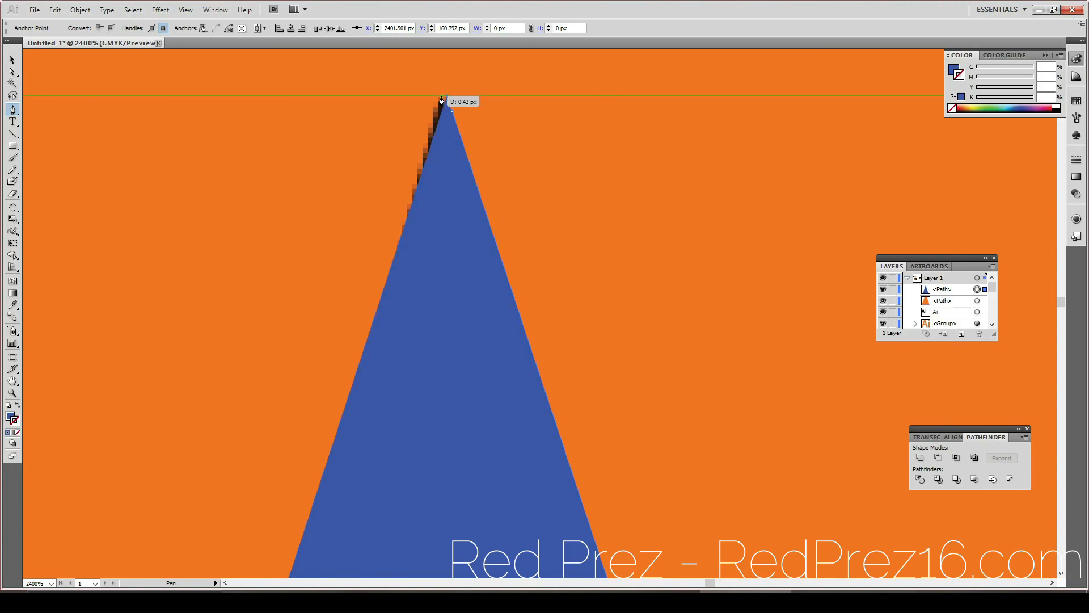
{"action": "left_click", "coordinate": [440, 101]}
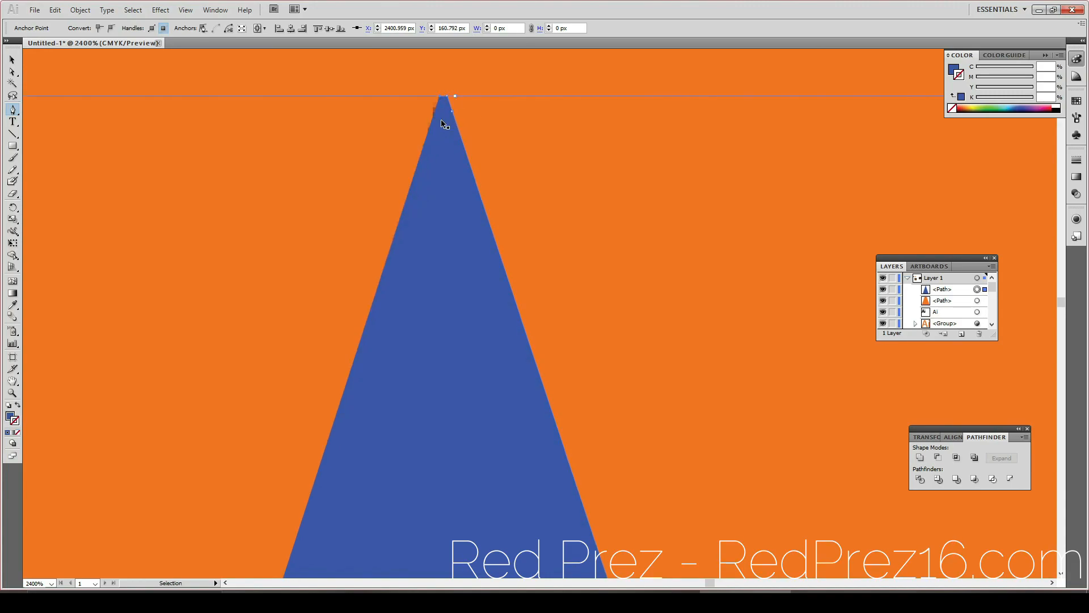
Step: Undo the counter path's closely spaced apex anchors and bring the path to a single anchor at the reference counter's tip
{"action": "key", "text": "ctrl+z"}
{"action": "key", "text": "ctrl+z"}
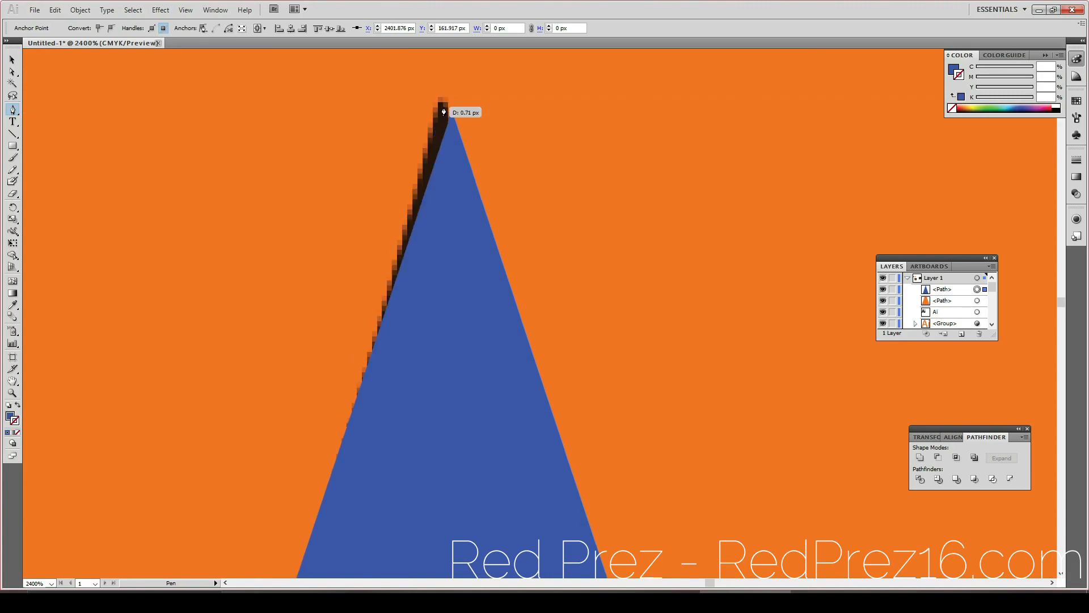
{"action": "left_click", "coordinate": [440, 103]}
{"action": "key", "text": "ctrl+z"}
{"action": "key", "text": "ctrl+z"}
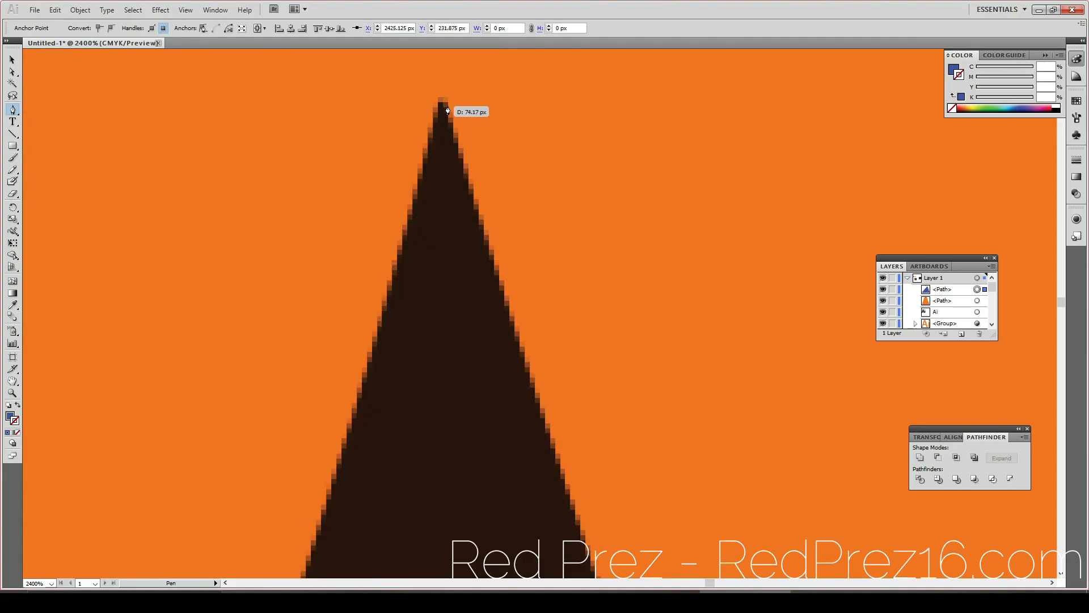
{"action": "left_click", "coordinate": [442, 101]}
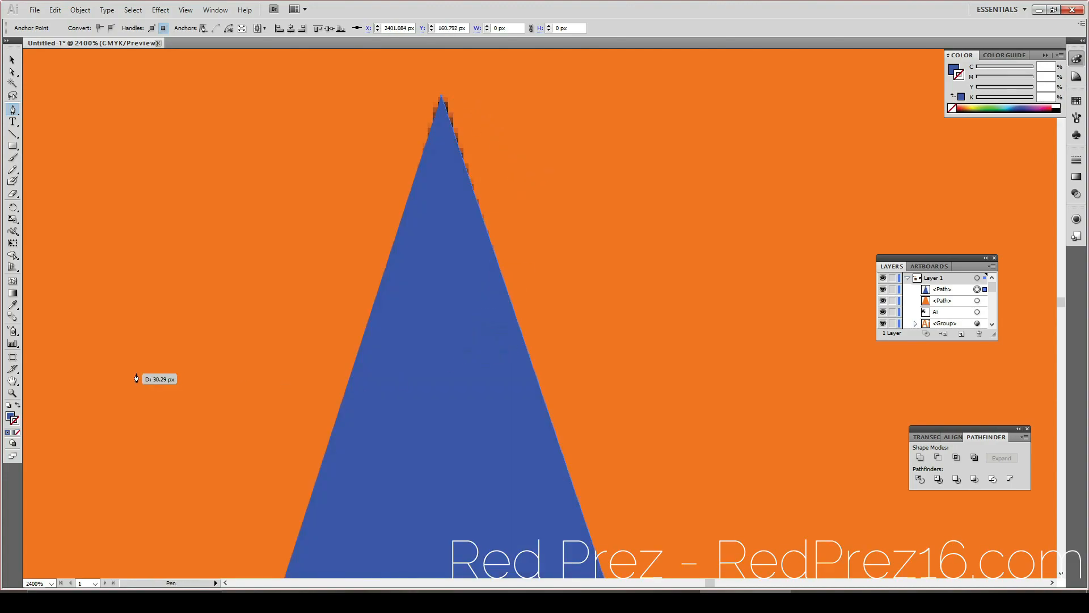
Step: Widen the blue counter triangle slightly on its left and right sides to cover the reference A's counter
{"action": "key", "text": "v"}
{"action": "scroll", "coordinate": [421, 429], "scroll_direction": "down", "scroll_amount": 2}
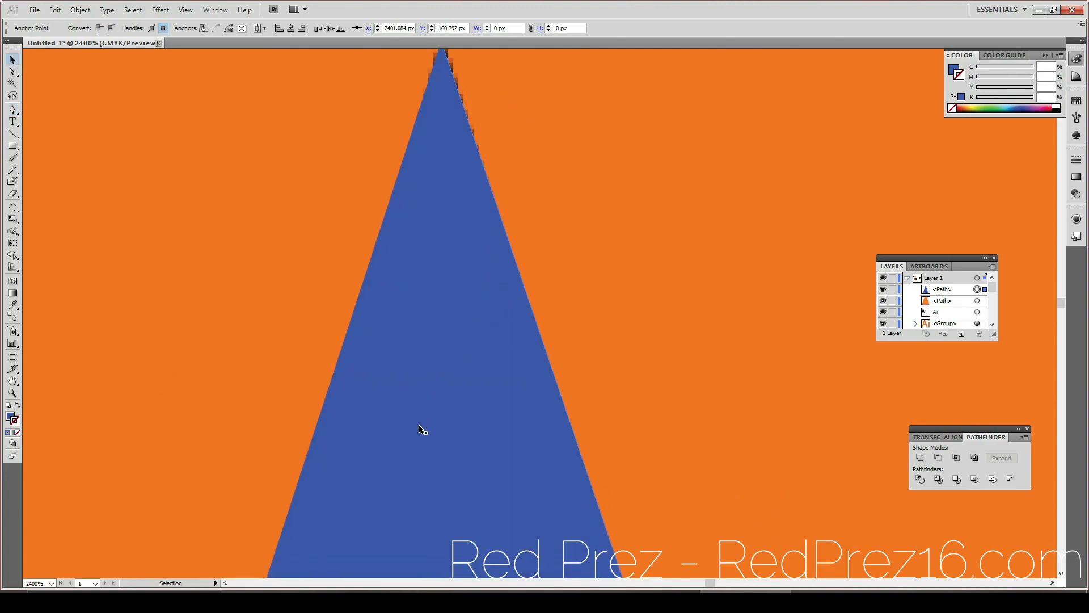
{"action": "scroll", "coordinate": [418, 428], "scroll_direction": "right", "scroll_amount": 1}
{"action": "scroll", "coordinate": [421, 431], "scroll_direction": "down", "scroll_amount": 5}
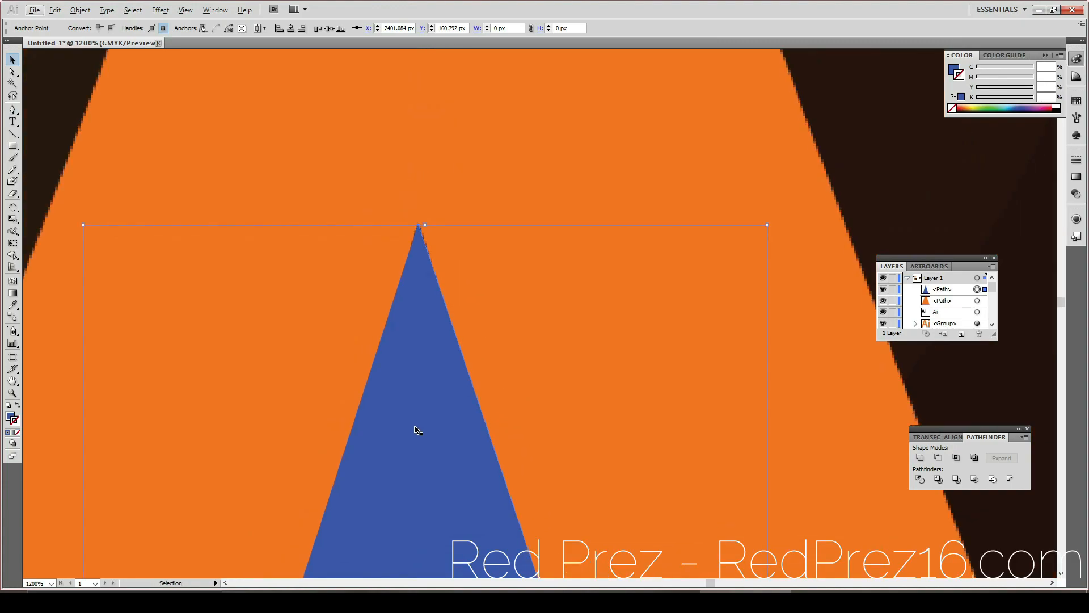
{"action": "scroll", "coordinate": [414, 429], "scroll_direction": "down", "scroll_amount": 3}
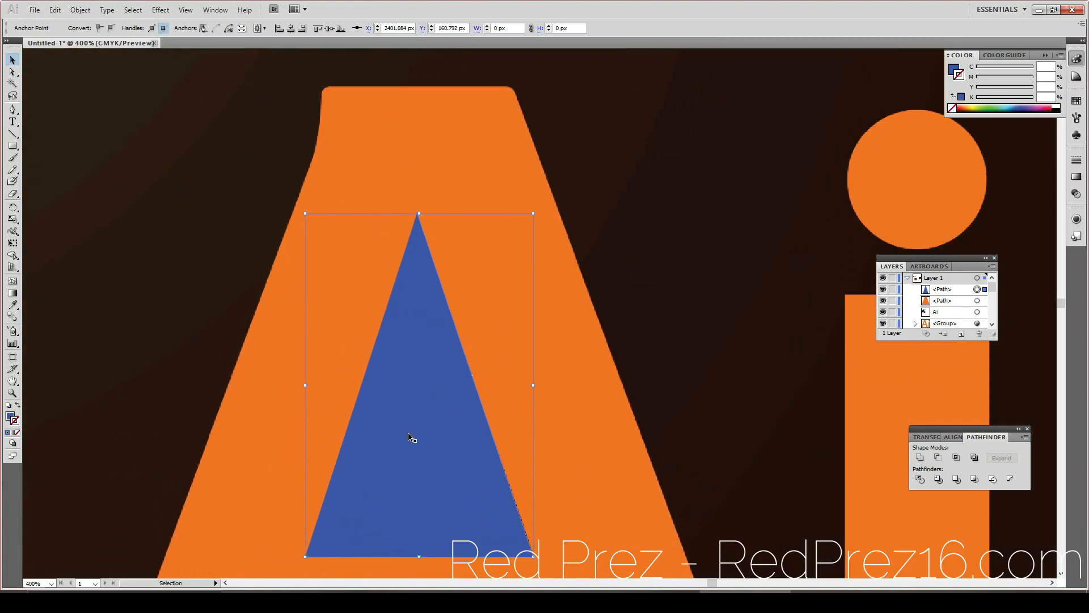
{"action": "scroll", "coordinate": [484, 359], "scroll_direction": "up", "scroll_amount": 2}
{"action": "scroll", "coordinate": [442, 377], "scroll_direction": "up", "scroll_amount": 1}
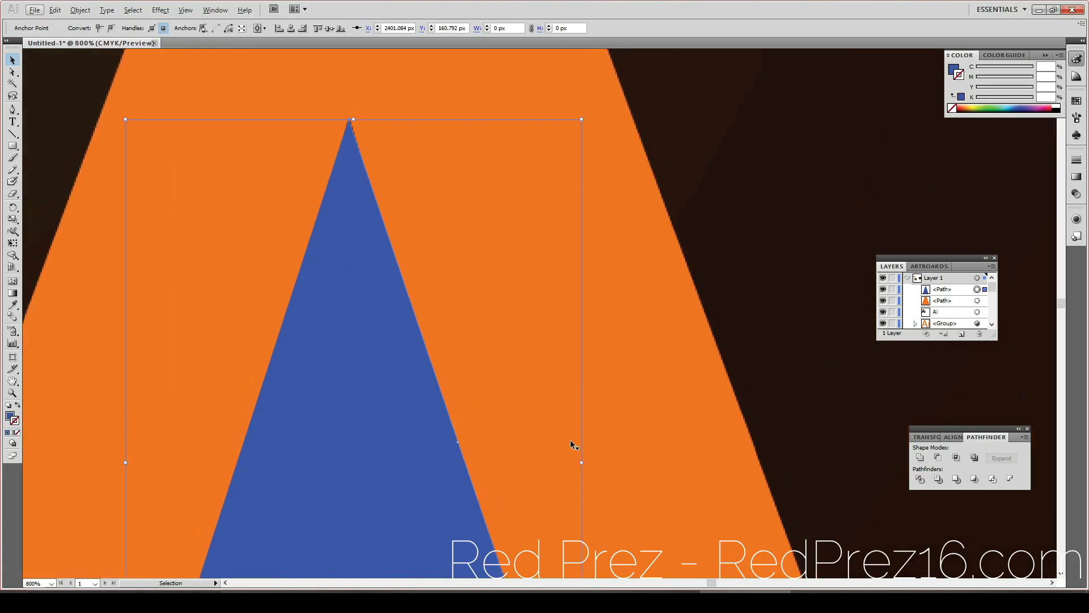
{"action": "left_click_drag", "start_coordinate": [583, 463], "coordinate": [587, 464]}
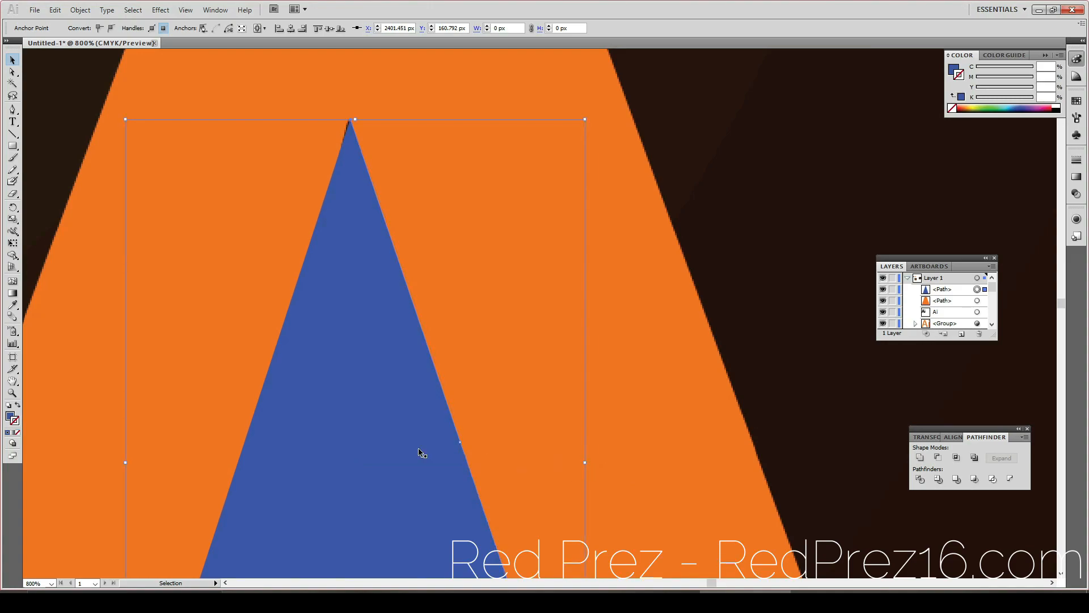
{"action": "left_click_drag", "start_coordinate": [125, 463], "coordinate": [117, 461]}
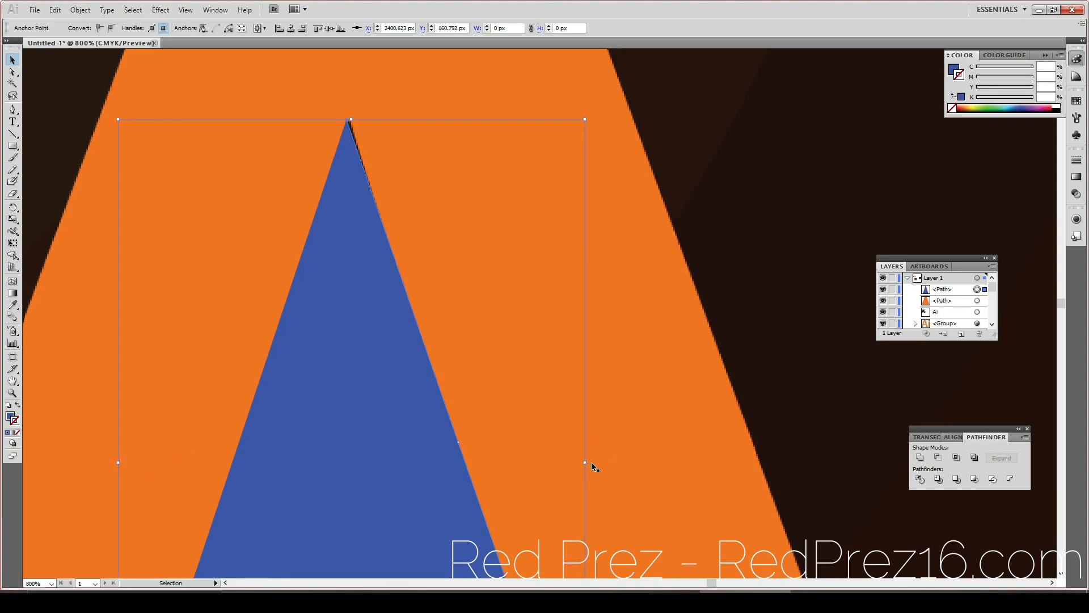
{"action": "left_click_drag", "start_coordinate": [586, 462], "coordinate": [593, 462]}
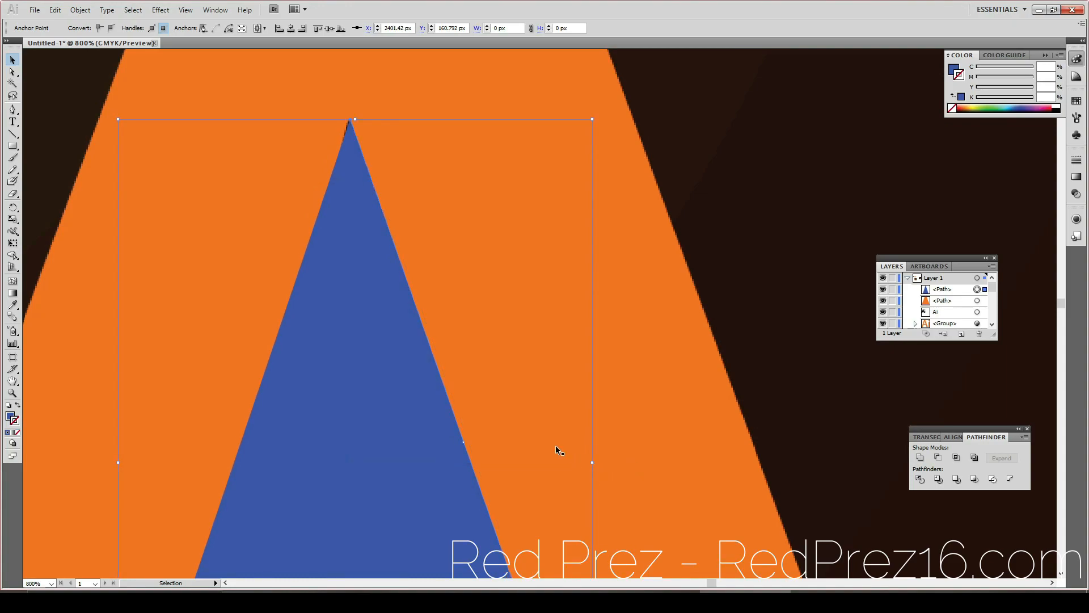
Step: Fine-tune the blue triangle by raising its apex slightly and stretching its left side a little further outward
{"action": "right_click", "coordinate": [119, 120]}
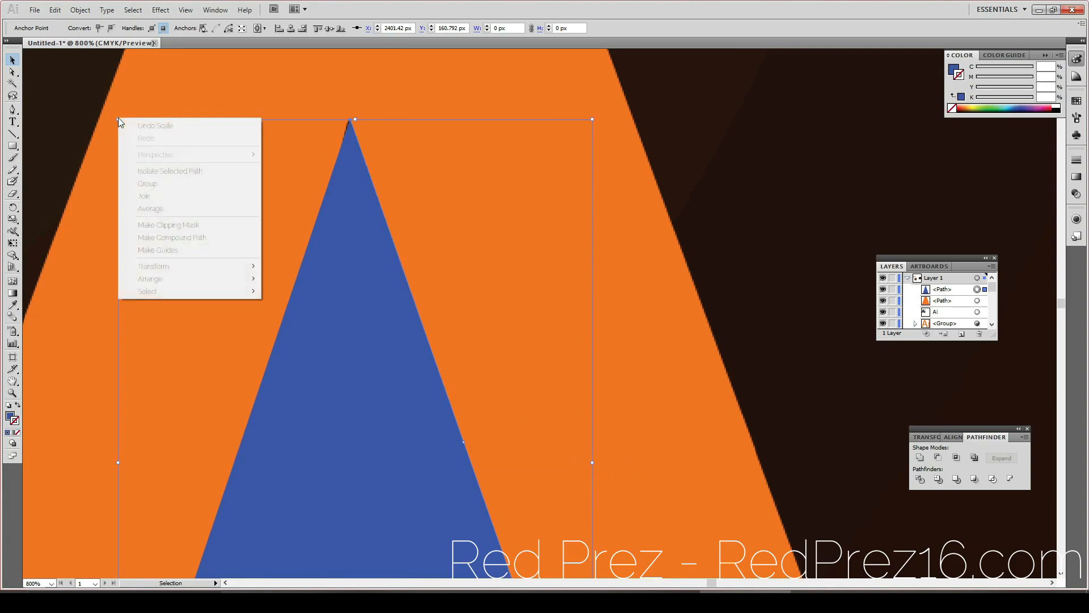
{"action": "left_click", "coordinate": [24, 503]}
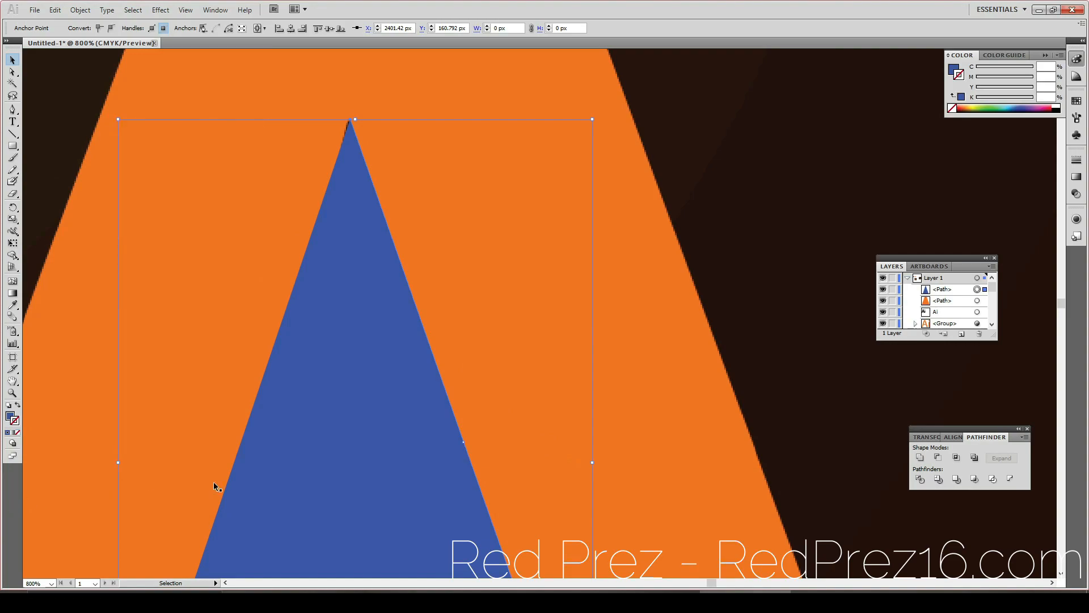
{"action": "scroll", "coordinate": [255, 480], "scroll_direction": "down", "scroll_amount": 5}
{"action": "scroll", "coordinate": [263, 519], "scroll_direction": "down", "scroll_amount": 1}
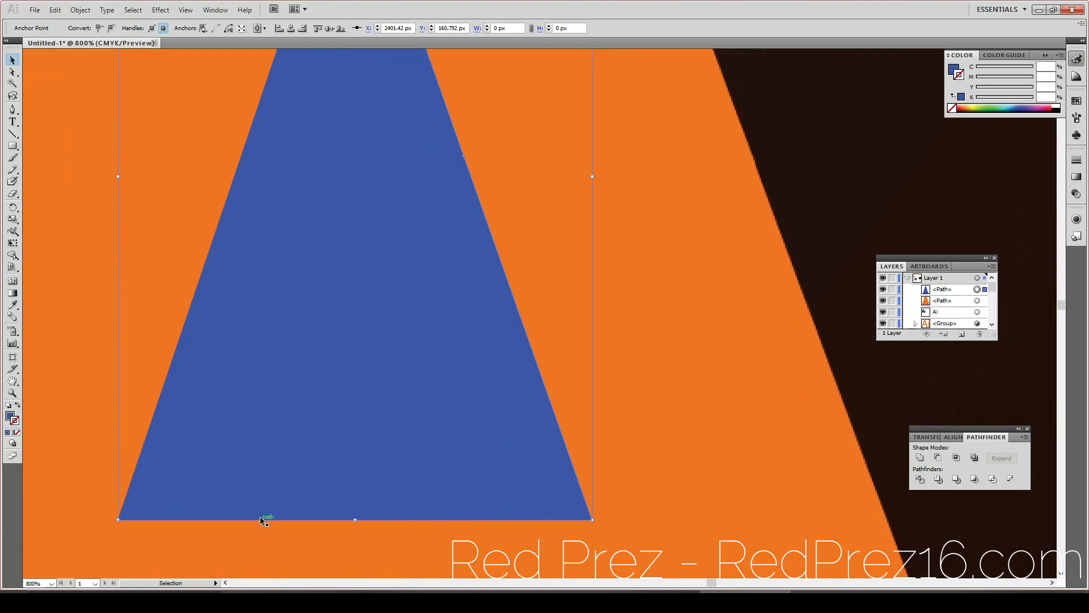
{"action": "scroll", "coordinate": [263, 519], "scroll_direction": "up", "scroll_amount": 6}
{"action": "scroll", "coordinate": [263, 519], "scroll_direction": "up", "scroll_amount": 1}
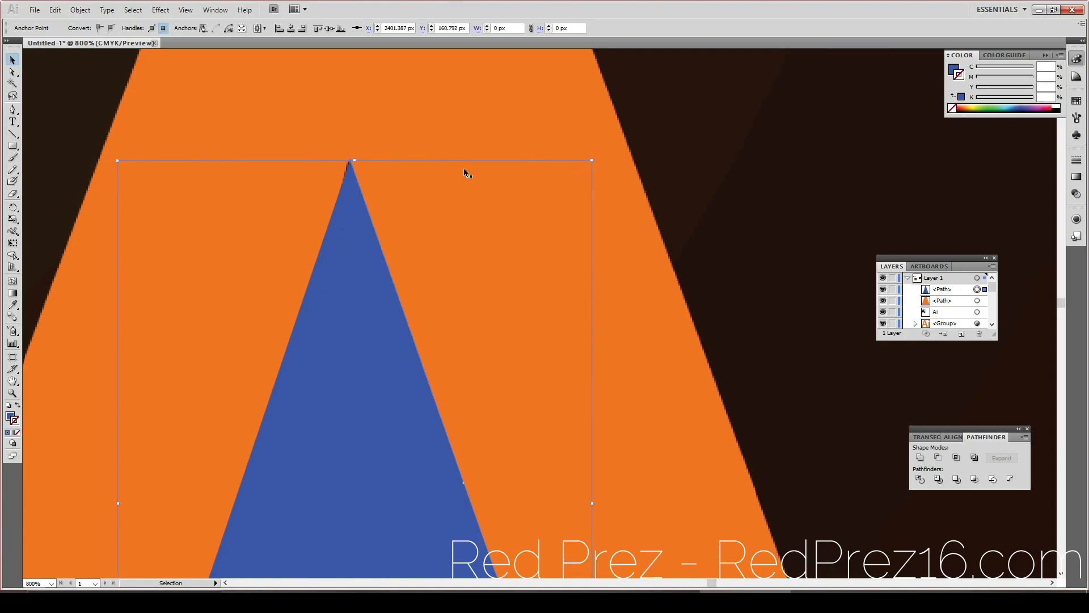
{"action": "left_click_drag", "start_coordinate": [119, 161], "coordinate": [118, 159]}
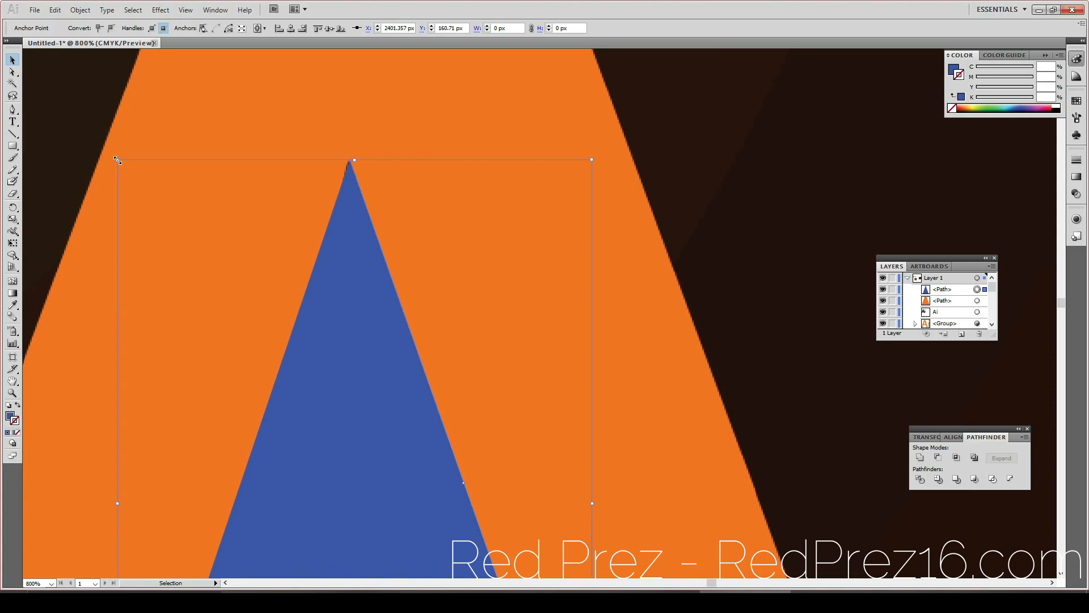
{"action": "left_click_drag", "start_coordinate": [117, 160], "coordinate": [117, 160]}
{"action": "left_click_drag", "start_coordinate": [118, 502], "coordinate": [114, 501]}
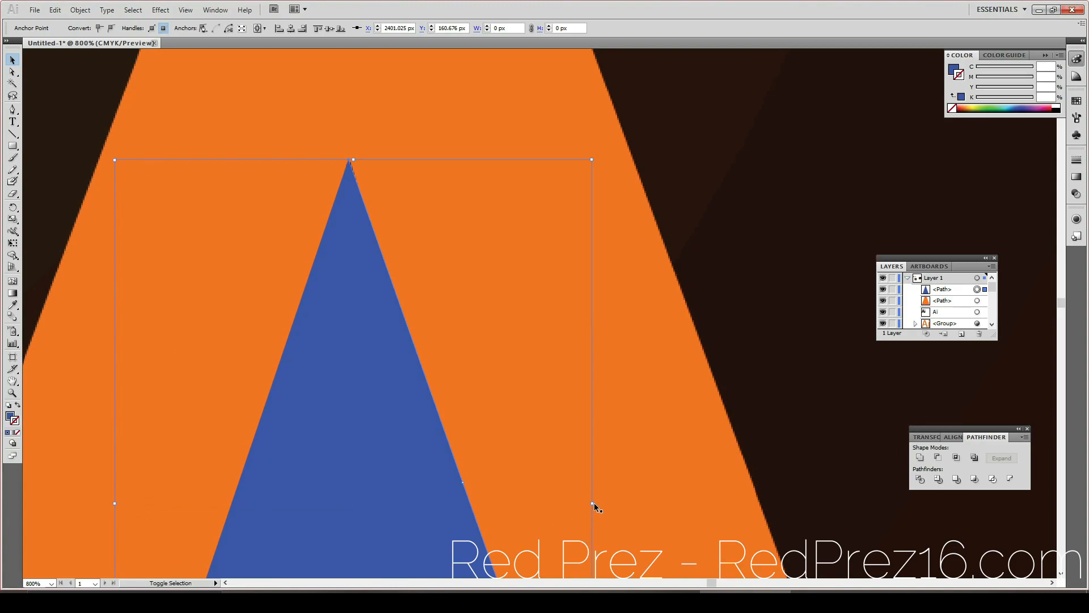
Step: Try to stretch the blue triangle slightly further to the right and upward
{"action": "left_click_drag", "start_coordinate": [592, 504], "coordinate": [595, 504]}
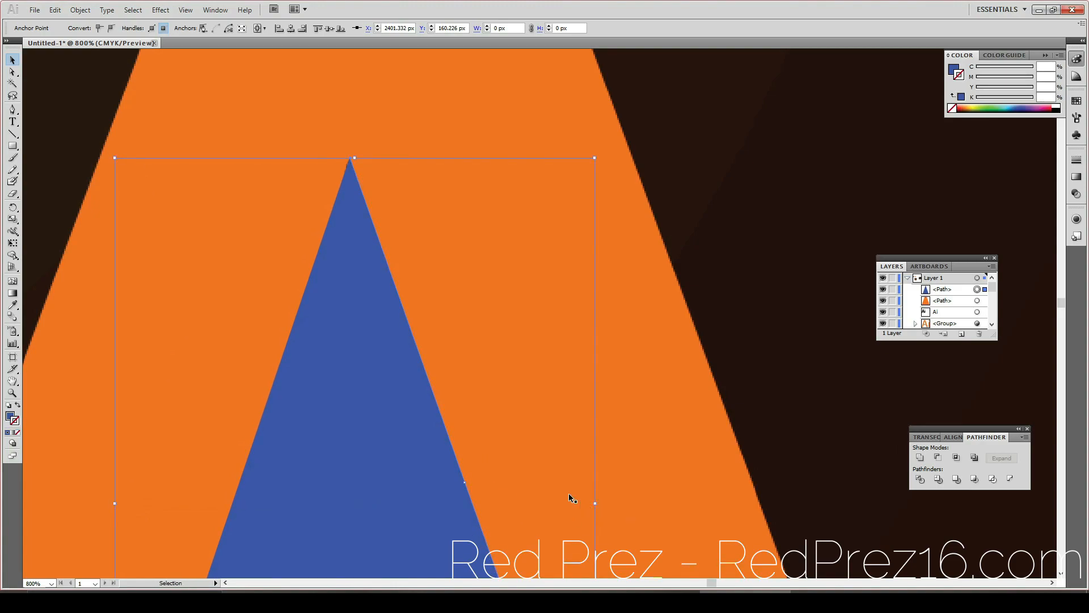
{"action": "key", "text": "ctrl+z"}
{"action": "key", "text": "ctrl+z"}
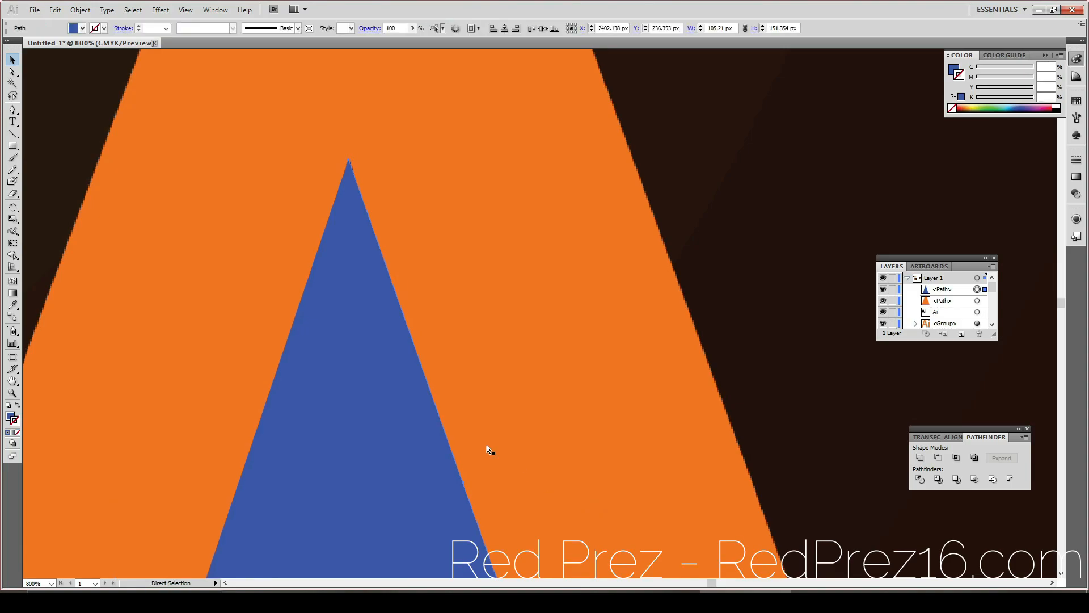
Step: Move the blue triangle off the reference logo onto the empty artboard area beside the dark square
{"action": "scroll", "coordinate": [343, 401], "scroll_direction": "down", "scroll_amount": 7}
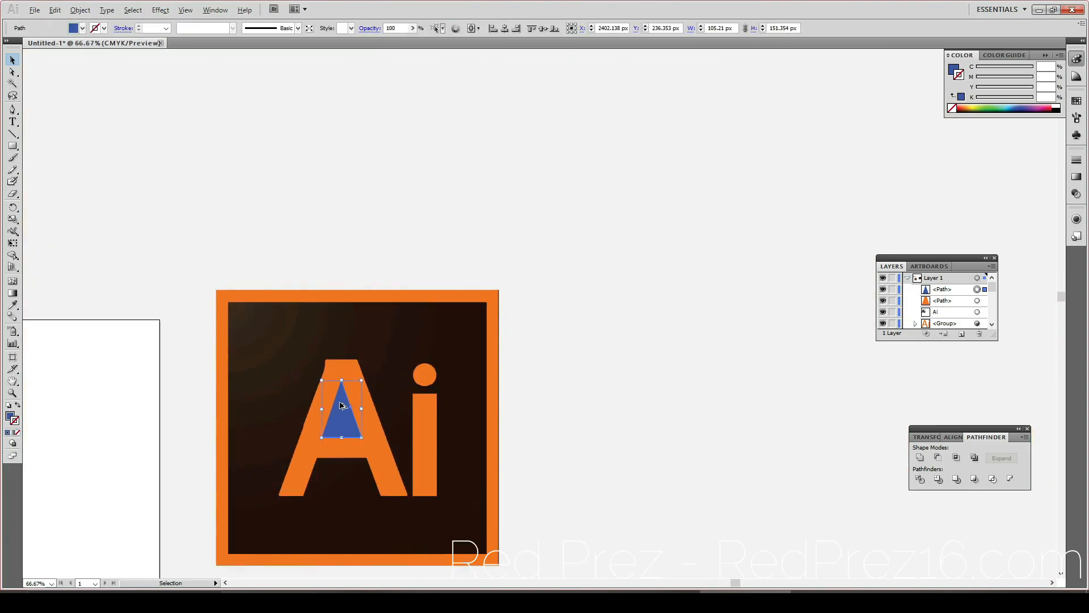
{"action": "left_click_drag", "start_coordinate": [343, 421], "coordinate": [78, 473]}
{"action": "scroll", "coordinate": [151, 487], "scroll_direction": "up", "scroll_amount": 3}
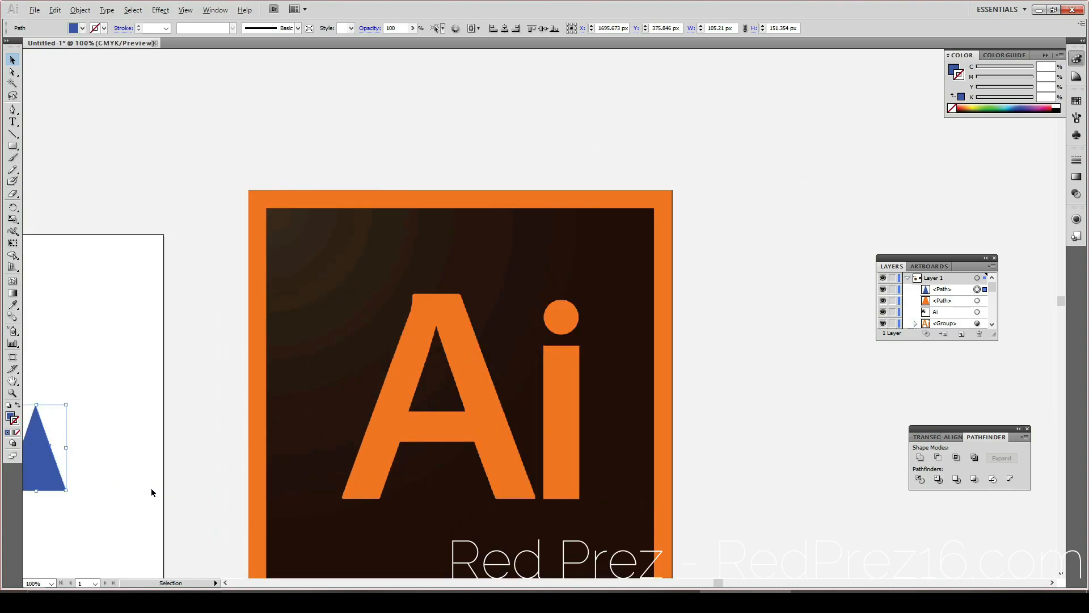
{"action": "scroll", "coordinate": [150, 493], "scroll_direction": "down", "scroll_amount": 4}
{"action": "scroll", "coordinate": [146, 502], "scroll_direction": "left", "scroll_amount": 7}
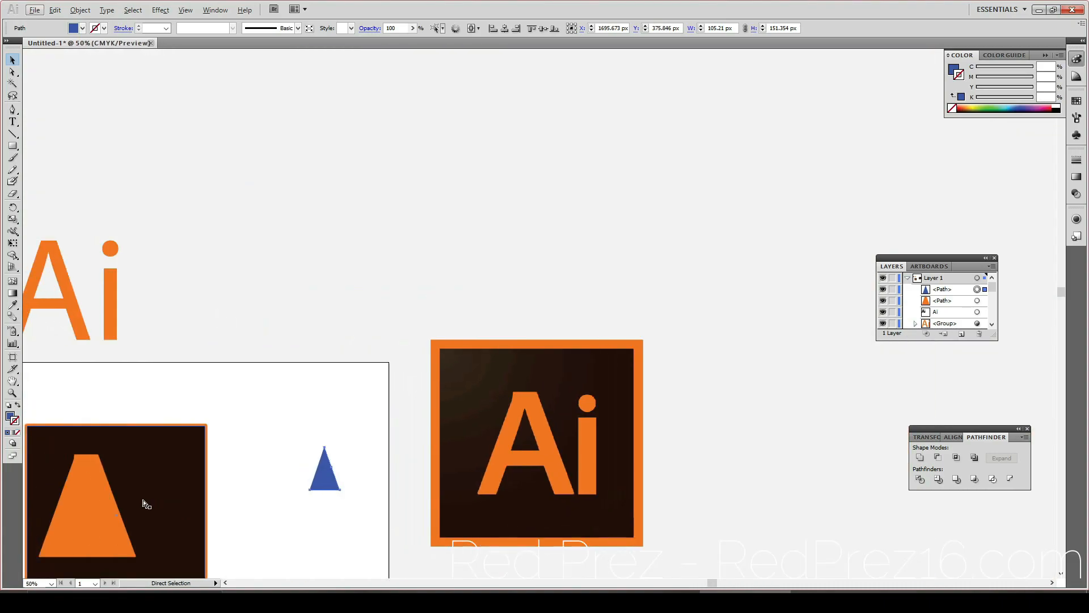
Step: Place the blue triangle inside the upper middle of the orange A shape on the artboard and deselect it
{"action": "scroll", "coordinate": [147, 522], "scroll_direction": "down", "scroll_amount": 2}
{"action": "scroll", "coordinate": [147, 525], "scroll_direction": "up", "scroll_amount": 4}
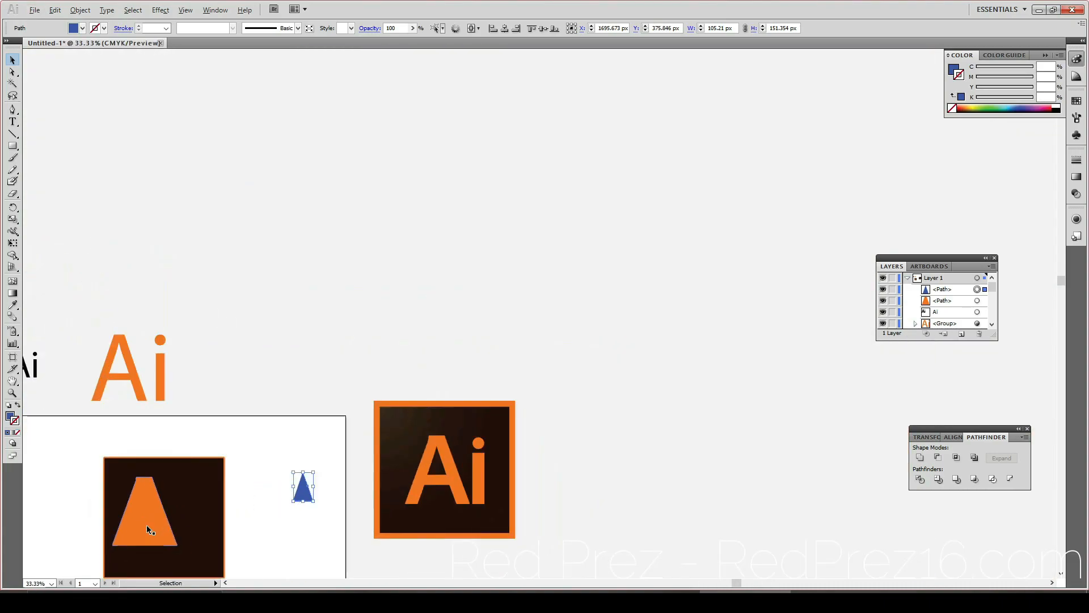
{"action": "scroll", "coordinate": [147, 525], "scroll_direction": "right", "scroll_amount": 2}
{"action": "scroll", "coordinate": [146, 525], "scroll_direction": "left", "scroll_amount": 4}
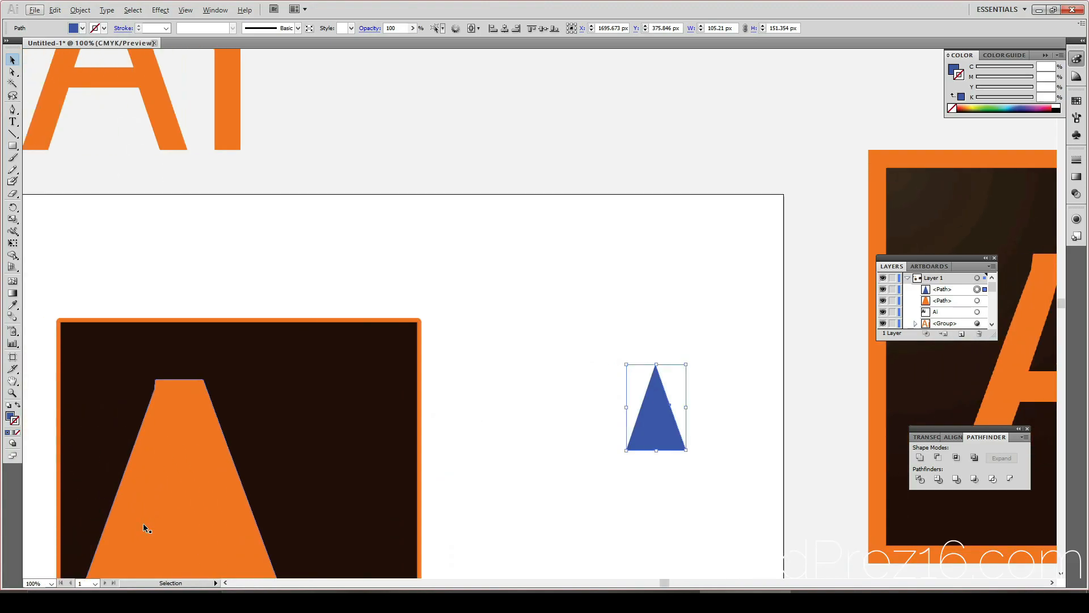
{"action": "scroll", "coordinate": [146, 527], "scroll_direction": "down", "scroll_amount": 2}
{"action": "scroll", "coordinate": [146, 526], "scroll_direction": "down", "scroll_amount": 2}
{"action": "left_click_drag", "start_coordinate": [658, 300], "coordinate": [188, 344]}
{"action": "left_click", "coordinate": [532, 393]}
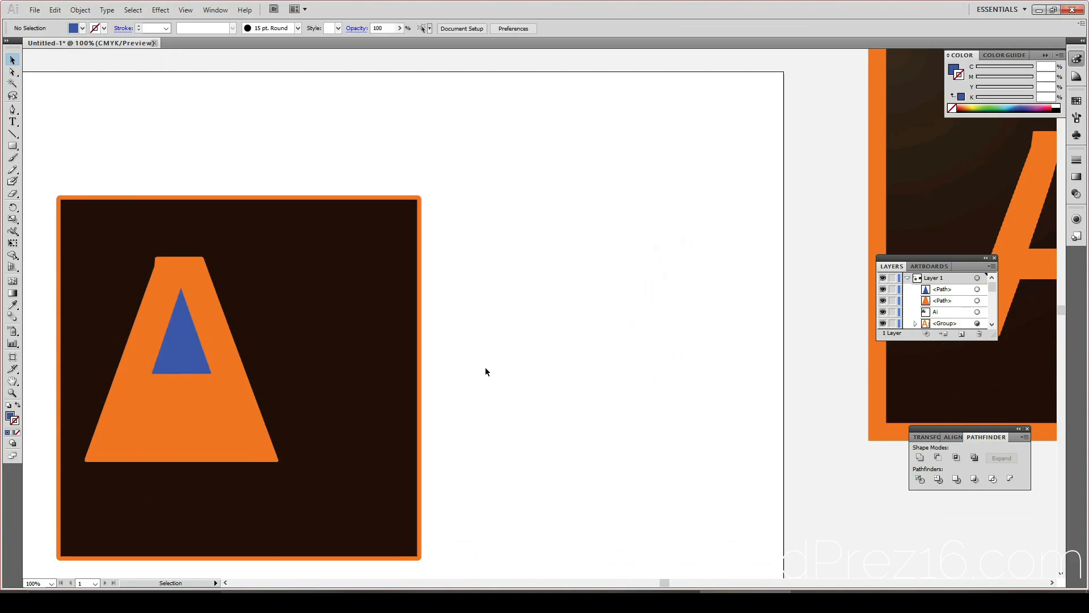
Step: Trace the gap between the reference A's legs with a four-anchor Pen path, about 203 x 98 px
{"action": "scroll", "coordinate": [532, 515], "scroll_direction": "down", "scroll_amount": 1}
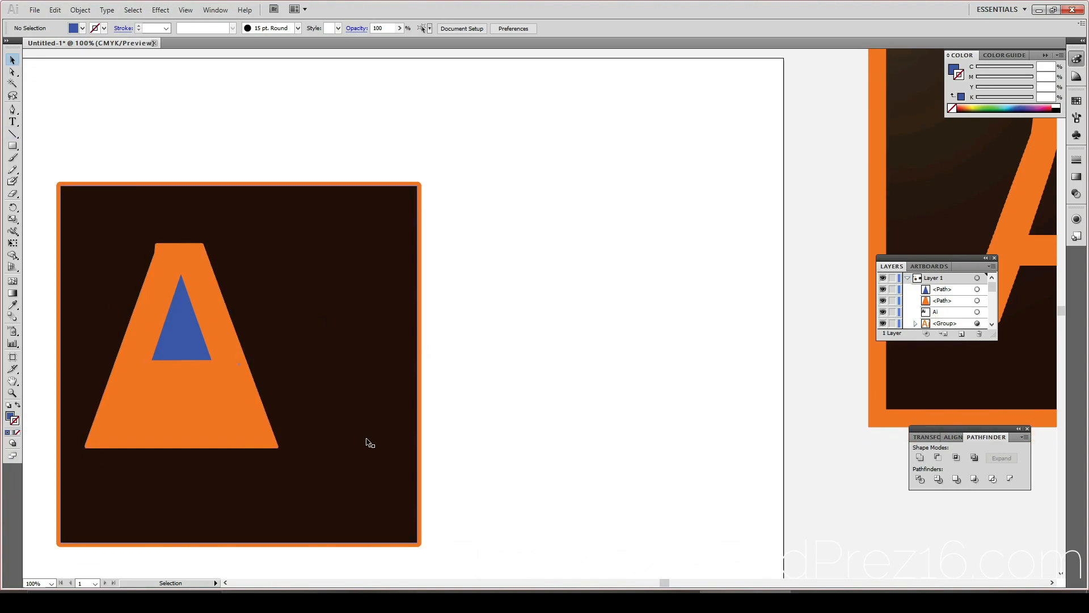
{"action": "scroll", "coordinate": [640, 518], "scroll_direction": "right", "scroll_amount": 1}
{"action": "scroll", "coordinate": [640, 518], "scroll_direction": "right", "scroll_amount": 8}
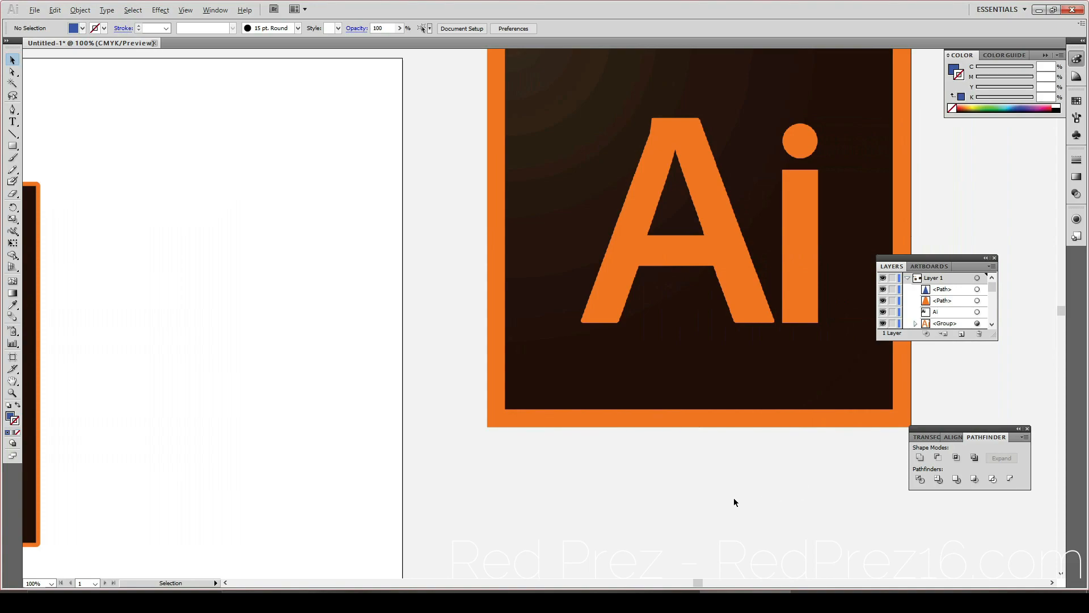
{"action": "scroll", "coordinate": [735, 502], "scroll_direction": "up", "scroll_amount": 4, "text": "alt"}
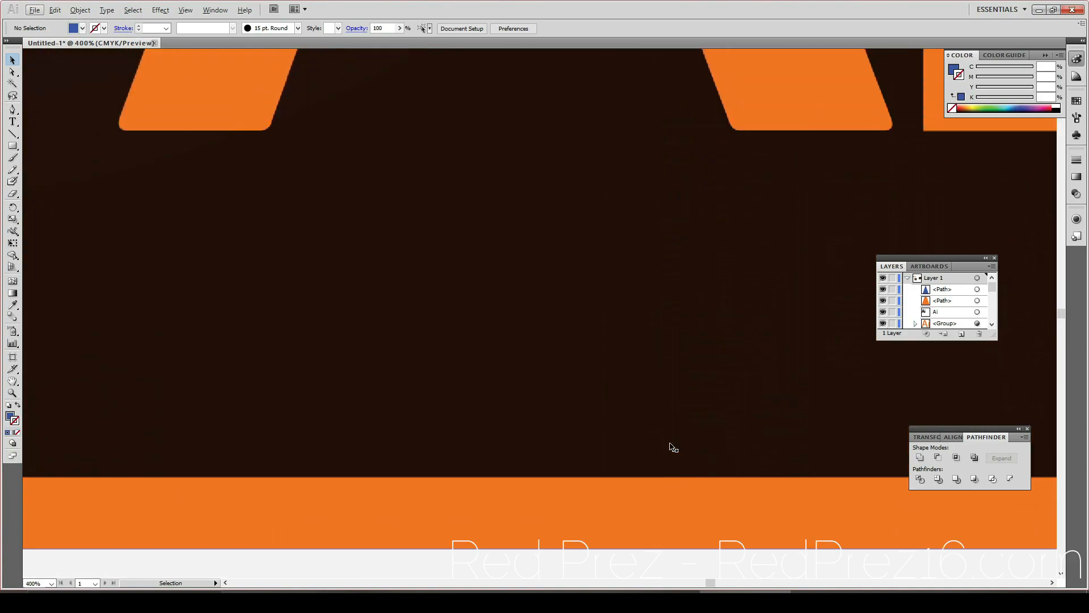
{"action": "scroll", "coordinate": [671, 448], "scroll_direction": "up", "scroll_amount": 10}
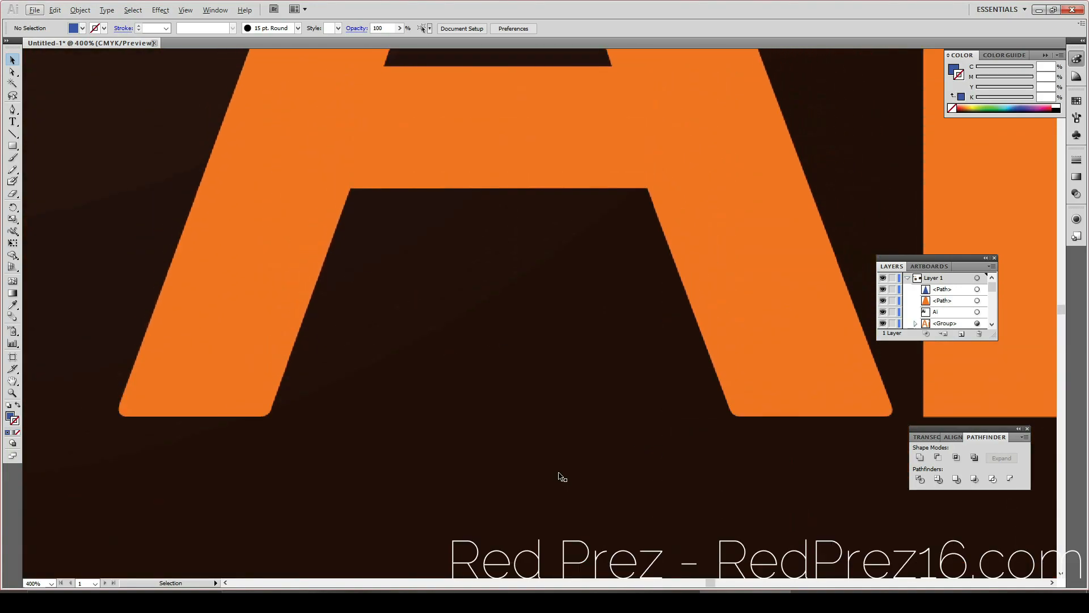
{"action": "left_click", "coordinate": [13, 110]}
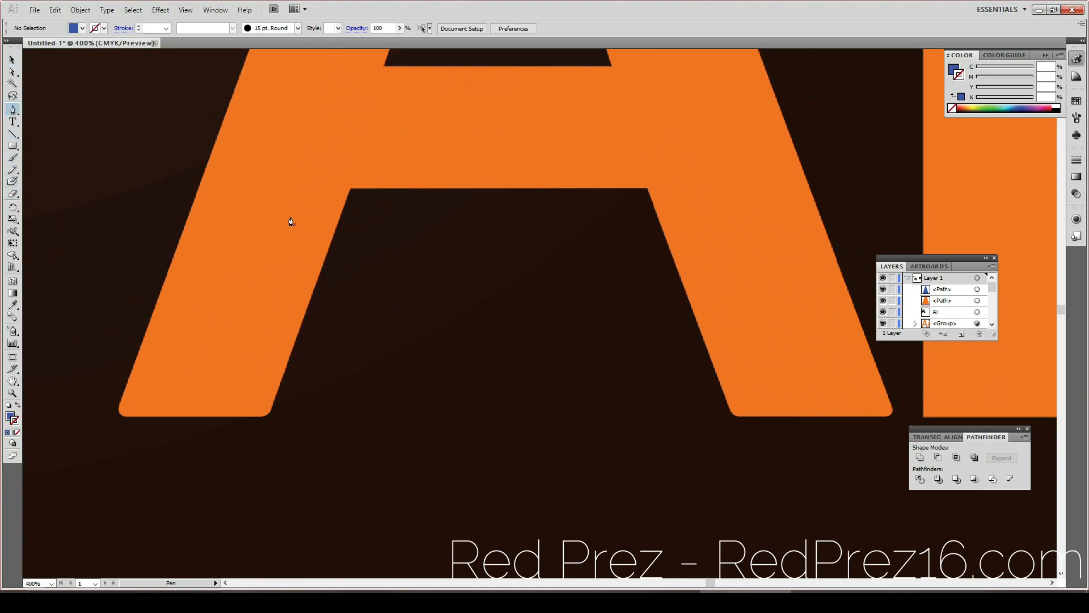
{"action": "left_click", "coordinate": [271, 415]}
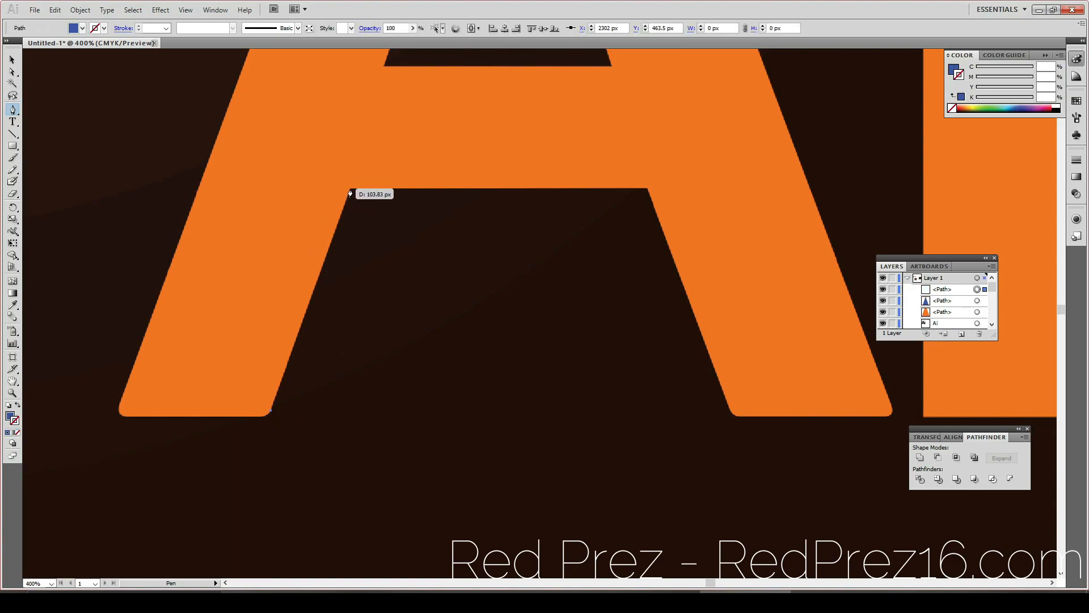
{"action": "left_click", "coordinate": [350, 190]}
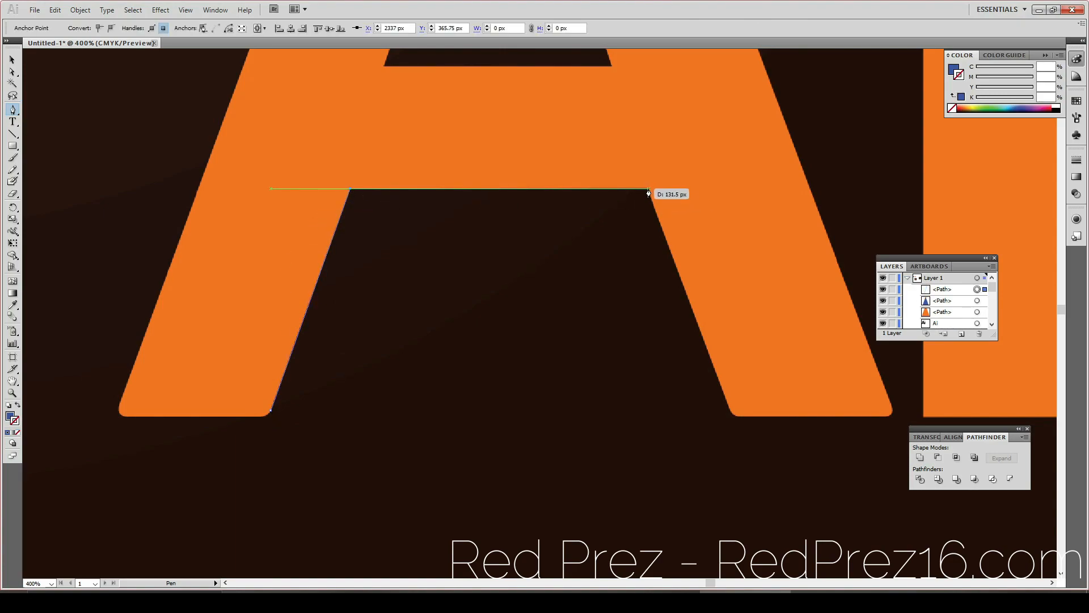
{"action": "left_click", "coordinate": [647, 190]}
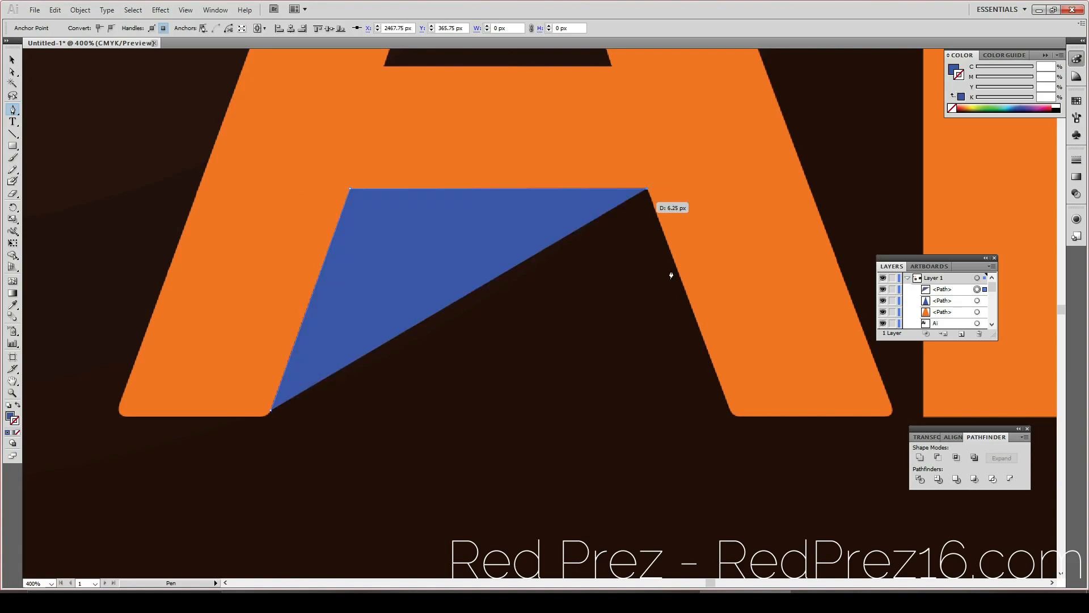
{"action": "left_click", "coordinate": [730, 411]}
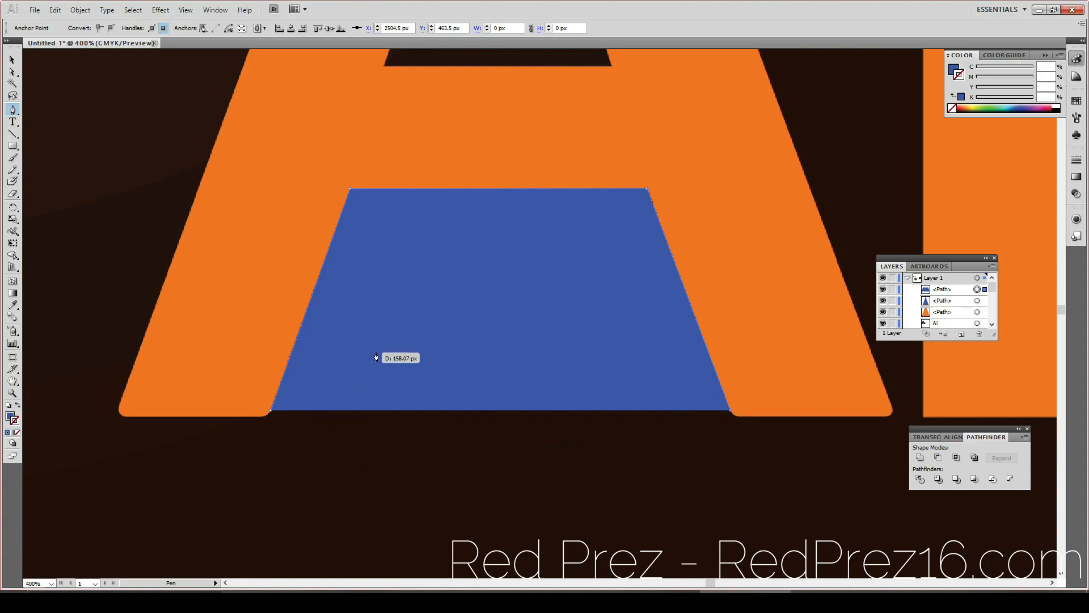
Step: Move the blue trapezoid off the reference logo onto the artboard, beside the dark square
{"action": "key", "text": "v"}
{"action": "left_click_drag", "start_coordinate": [372, 333], "coordinate": [81, 461]}
{"action": "scroll", "coordinate": [259, 518], "scroll_direction": "down", "scroll_amount": 3}
{"action": "scroll", "coordinate": [258, 518], "scroll_direction": "down", "scroll_amount": 3}
{"action": "left_click_drag", "start_coordinate": [253, 512], "coordinate": [57, 526]}
{"action": "scroll", "coordinate": [175, 535], "scroll_direction": "left", "scroll_amount": 1}
{"action": "scroll", "coordinate": [176, 535], "scroll_direction": "left", "scroll_amount": 5}
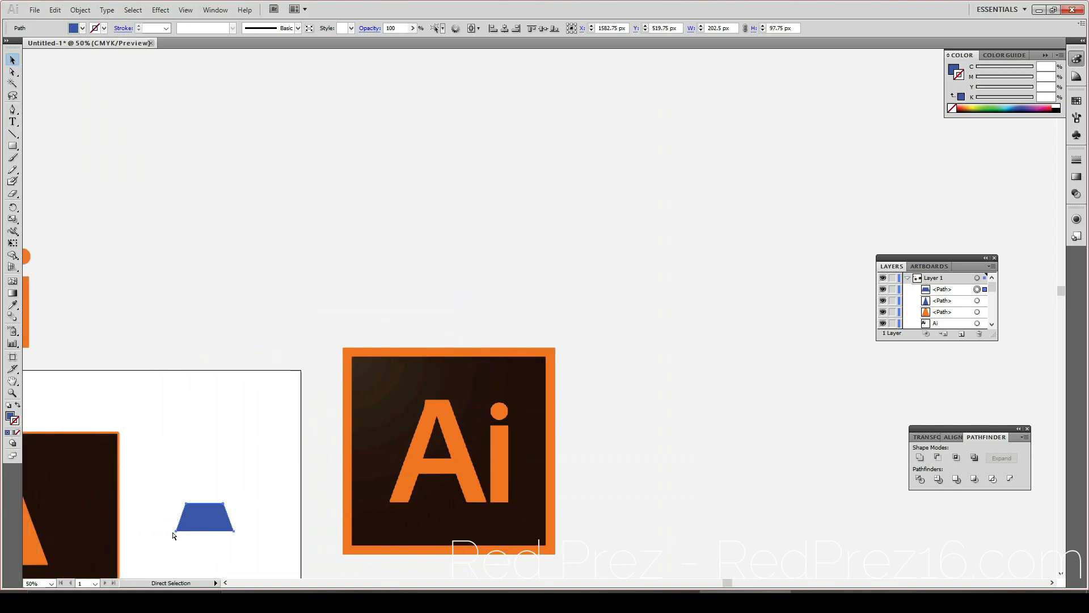
{"action": "scroll", "coordinate": [173, 538], "scroll_direction": "down", "scroll_amount": 2}
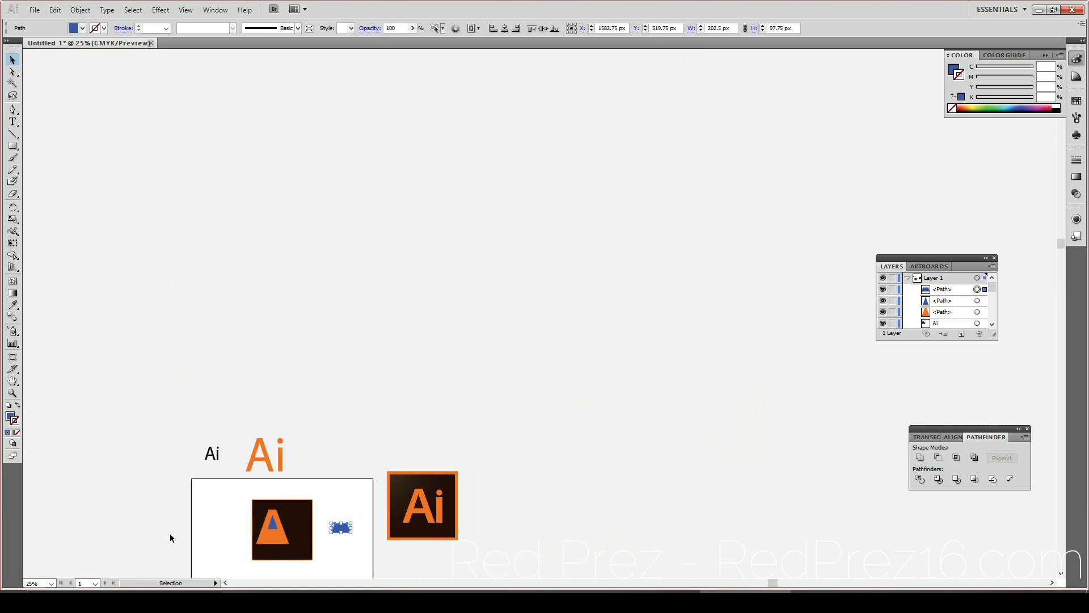
Step: Place the blue trapezoid between the orange A's legs, aligning its lower edge with the A's base, and deselect it
{"action": "scroll", "coordinate": [169, 533], "scroll_direction": "up", "scroll_amount": 3}
{"action": "scroll", "coordinate": [169, 533], "scroll_direction": "down", "scroll_amount": 4}
{"action": "scroll", "coordinate": [361, 565], "scroll_direction": "up", "scroll_amount": 3}
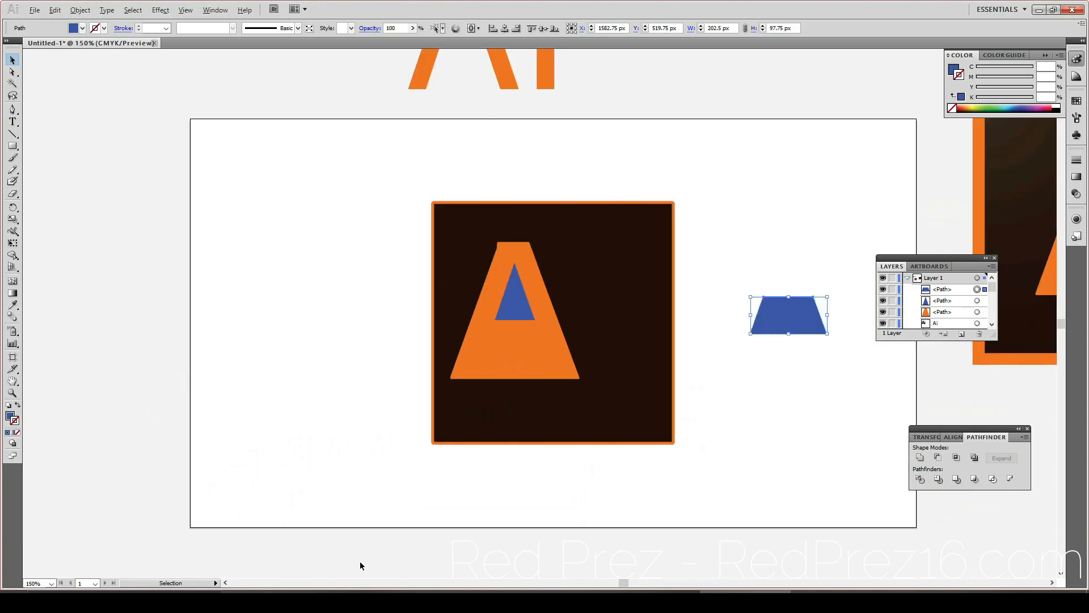
{"action": "scroll", "coordinate": [573, 551], "scroll_direction": "up", "scroll_amount": 1}
{"action": "scroll", "coordinate": [571, 554], "scroll_direction": "right", "scroll_amount": 3}
{"action": "scroll", "coordinate": [570, 559], "scroll_direction": "down", "scroll_amount": 1}
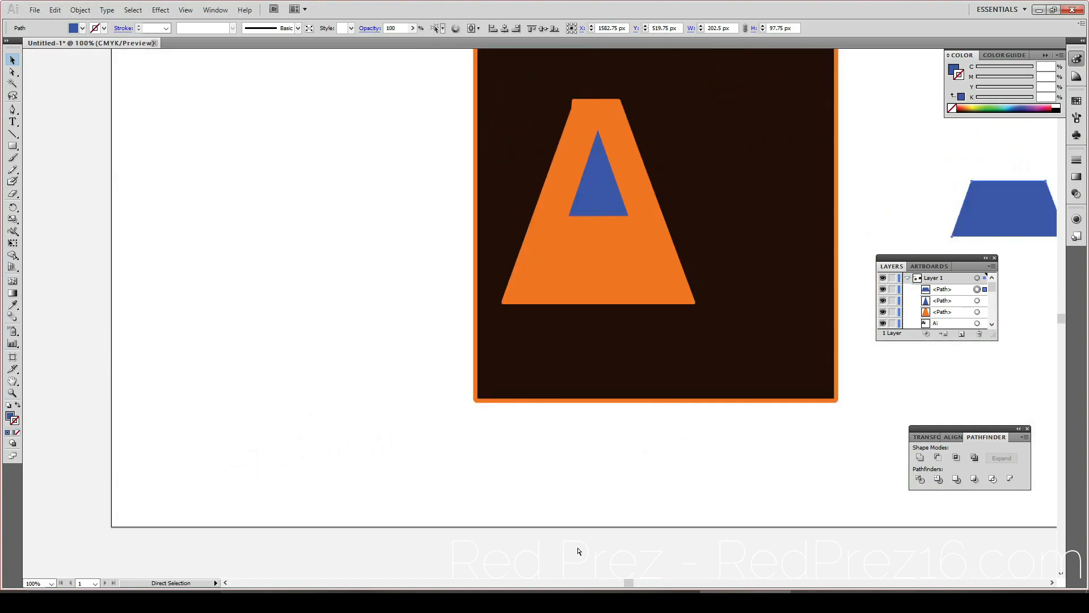
{"action": "scroll", "coordinate": [576, 547], "scroll_direction": "right", "scroll_amount": 3}
{"action": "left_click_drag", "start_coordinate": [868, 220], "coordinate": [460, 284]}
{"action": "left_click", "coordinate": [495, 510]}
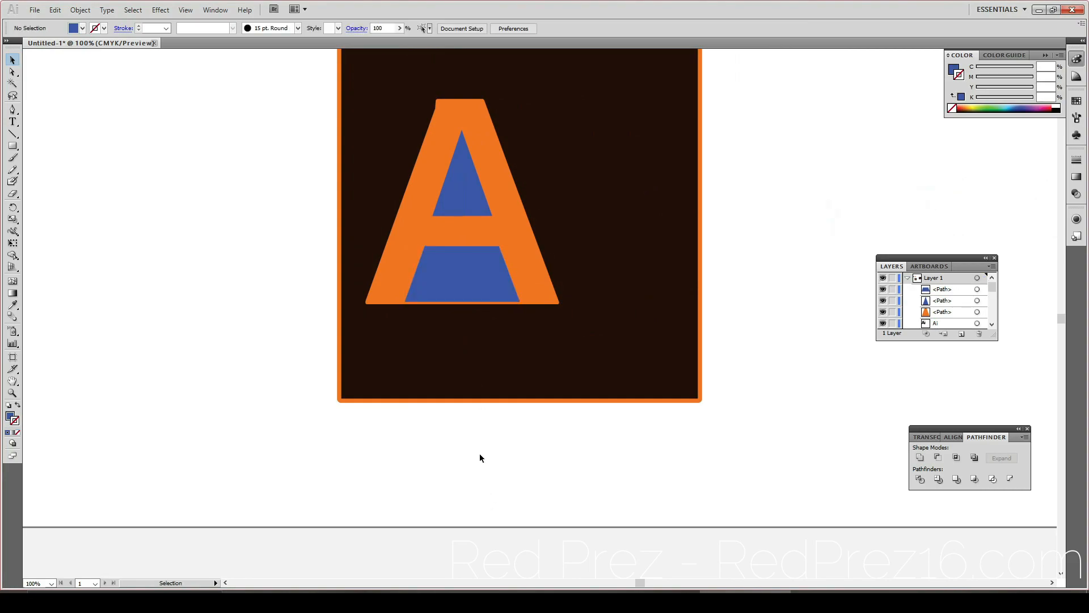
{"action": "left_click", "coordinate": [461, 285]}
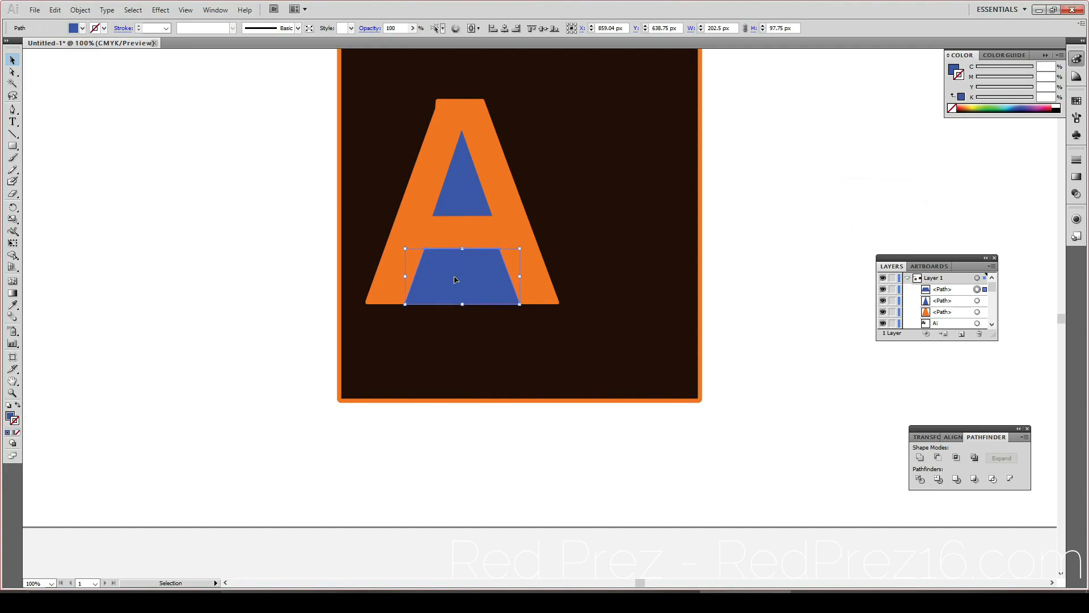
{"action": "left_click", "coordinate": [277, 331]}
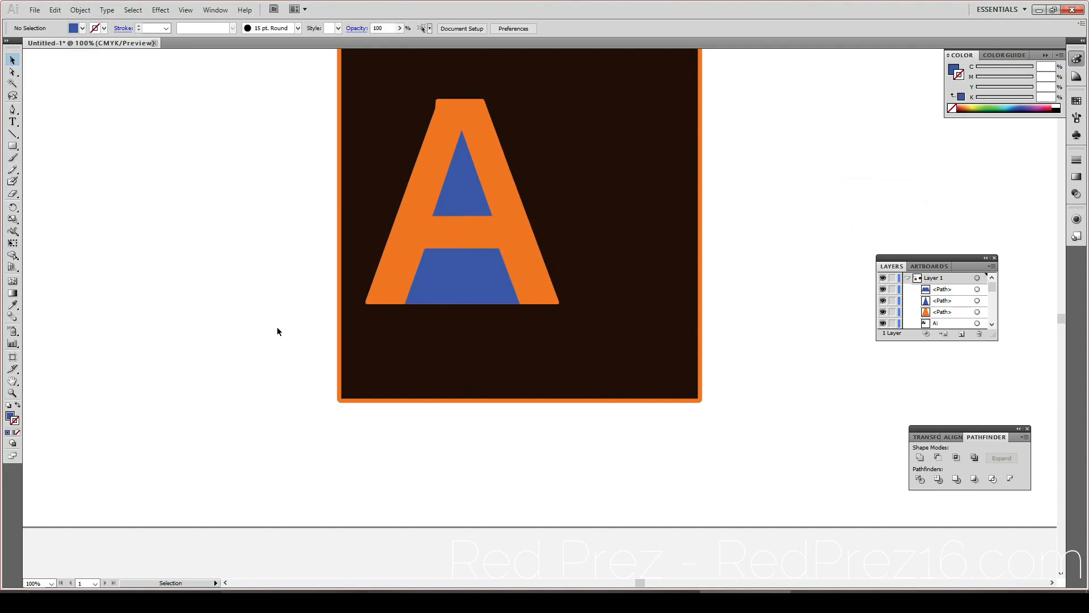
{"action": "scroll", "coordinate": [245, 521], "scroll_direction": "down", "scroll_amount": 1}
{"action": "scroll", "coordinate": [238, 530], "scroll_direction": "up", "scroll_amount": 2}
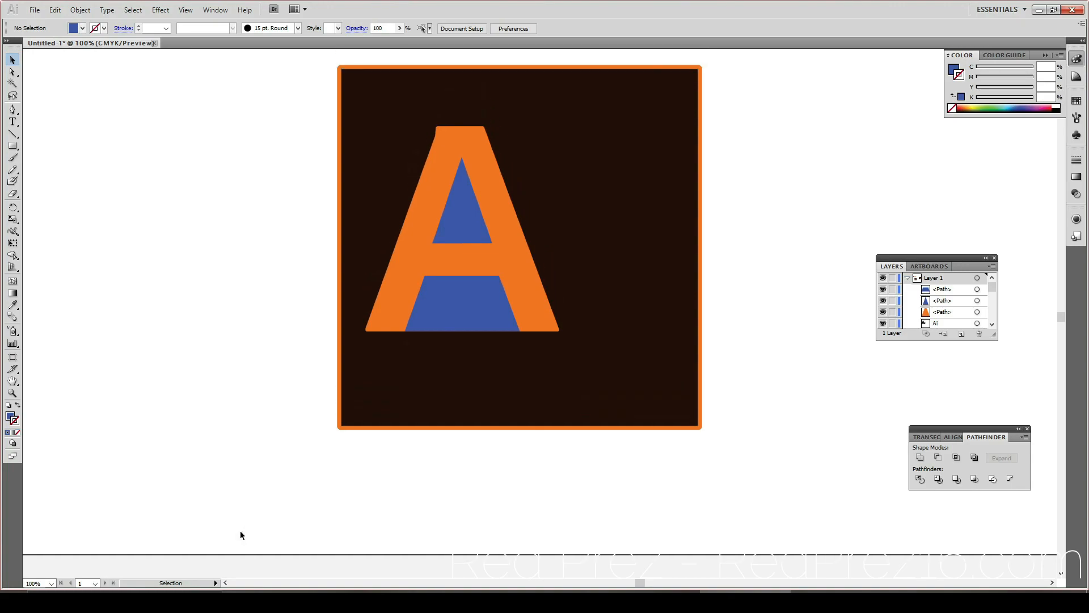
{"action": "scroll", "coordinate": [241, 535], "scroll_direction": "down", "scroll_amount": 2}
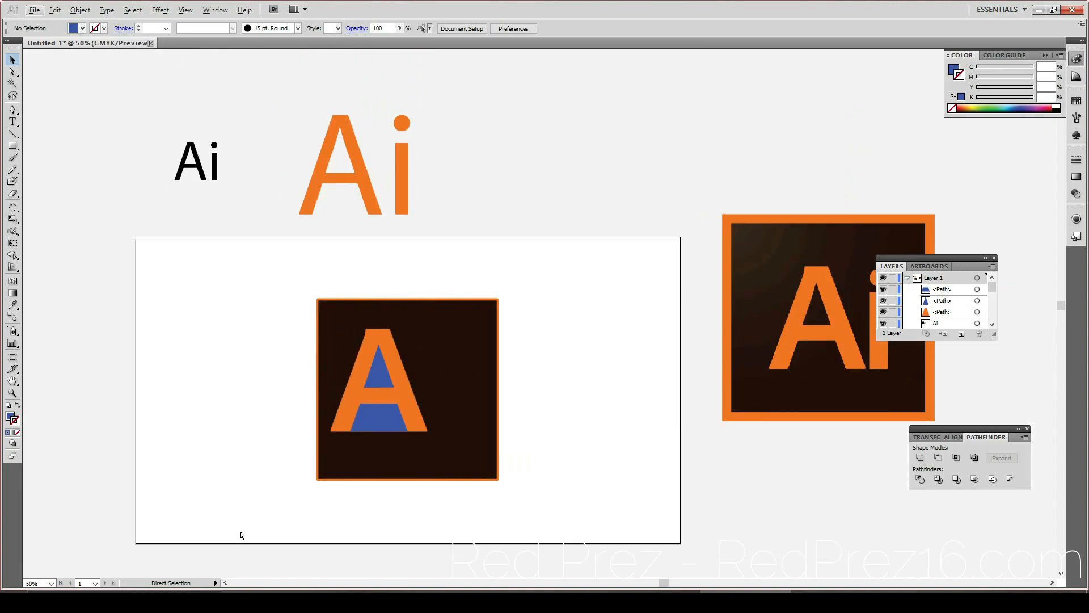
{"action": "scroll", "coordinate": [246, 540], "scroll_direction": "down", "scroll_amount": 6}
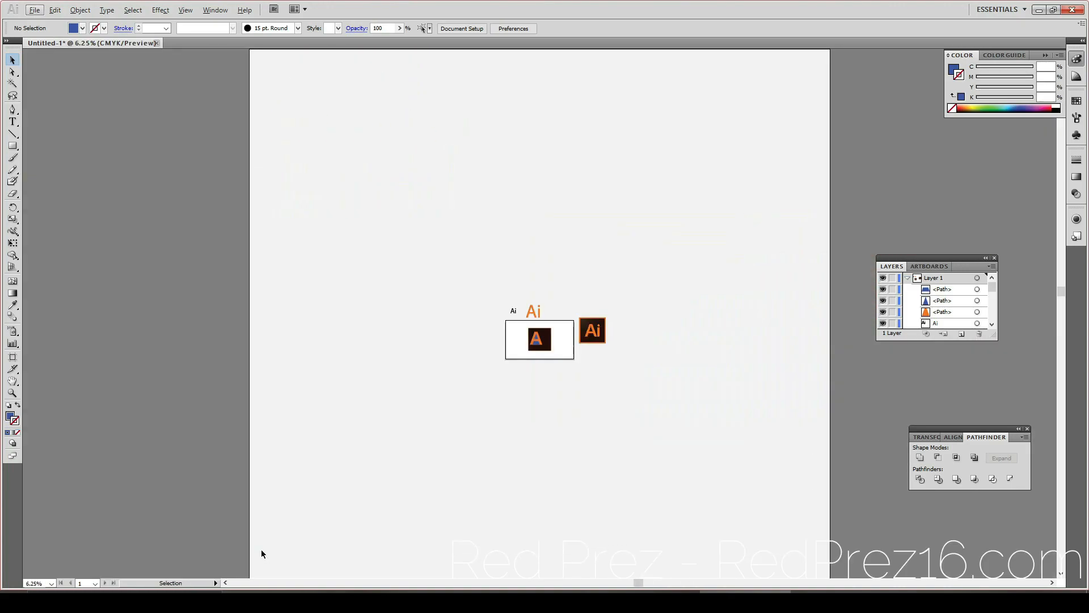
{"action": "scroll", "coordinate": [260, 544], "scroll_direction": "up", "scroll_amount": 5}
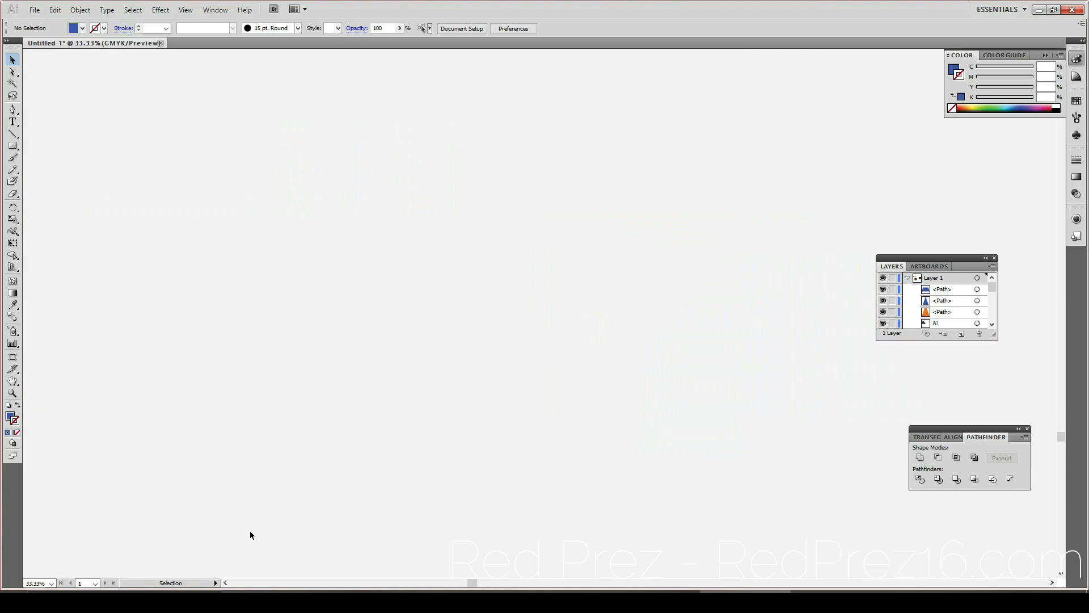
Step: Trace the stem of the i in the reference logo with the Pen tool as a four-corner shape, about 64 by 270 px
{"action": "scroll", "coordinate": [252, 541], "scroll_direction": "down", "scroll_amount": 3}
{"action": "scroll", "coordinate": [780, 394], "scroll_direction": "up", "scroll_amount": 2}
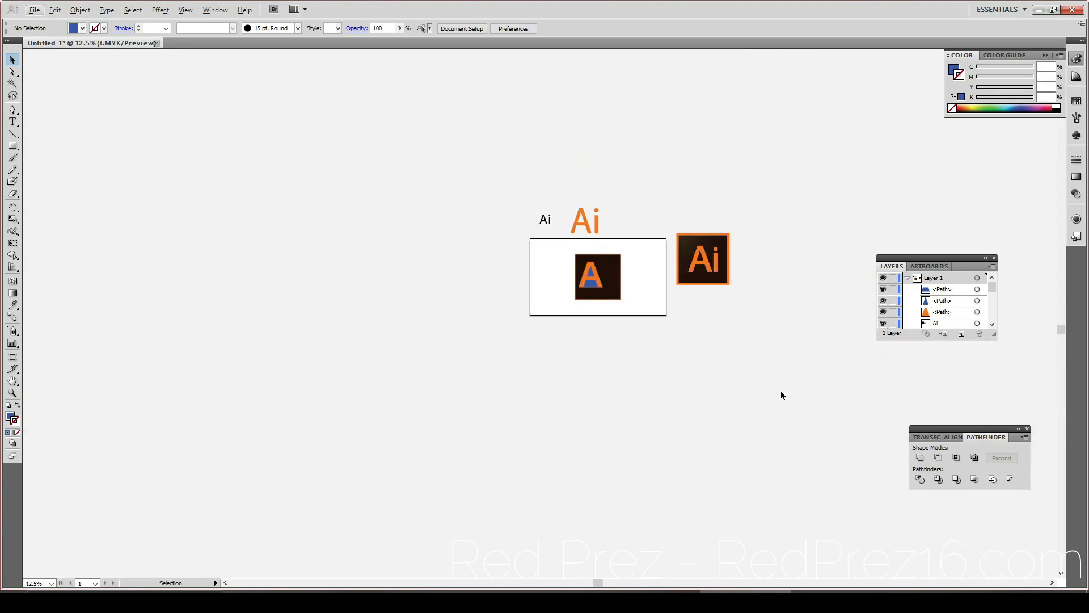
{"action": "scroll", "coordinate": [774, 389], "scroll_direction": "up", "scroll_amount": 7}
{"action": "scroll", "coordinate": [754, 414], "scroll_direction": "down", "scroll_amount": 3}
{"action": "scroll", "coordinate": [647, 432], "scroll_direction": "up", "scroll_amount": 3}
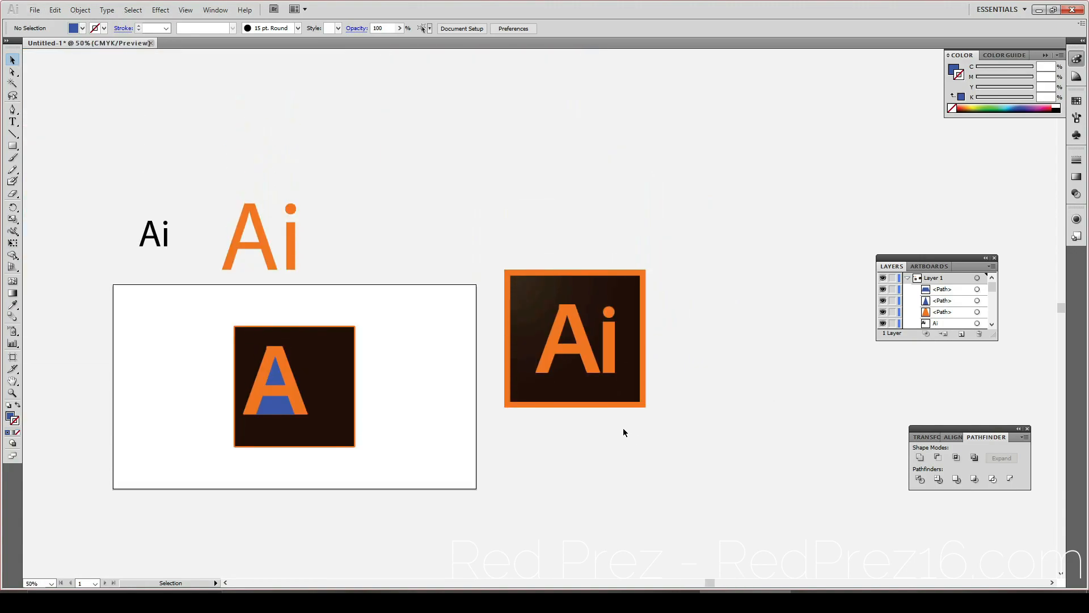
{"action": "scroll", "coordinate": [624, 432], "scroll_direction": "up", "scroll_amount": 3}
{"action": "scroll", "coordinate": [610, 416], "scroll_direction": "up", "scroll_amount": 3}
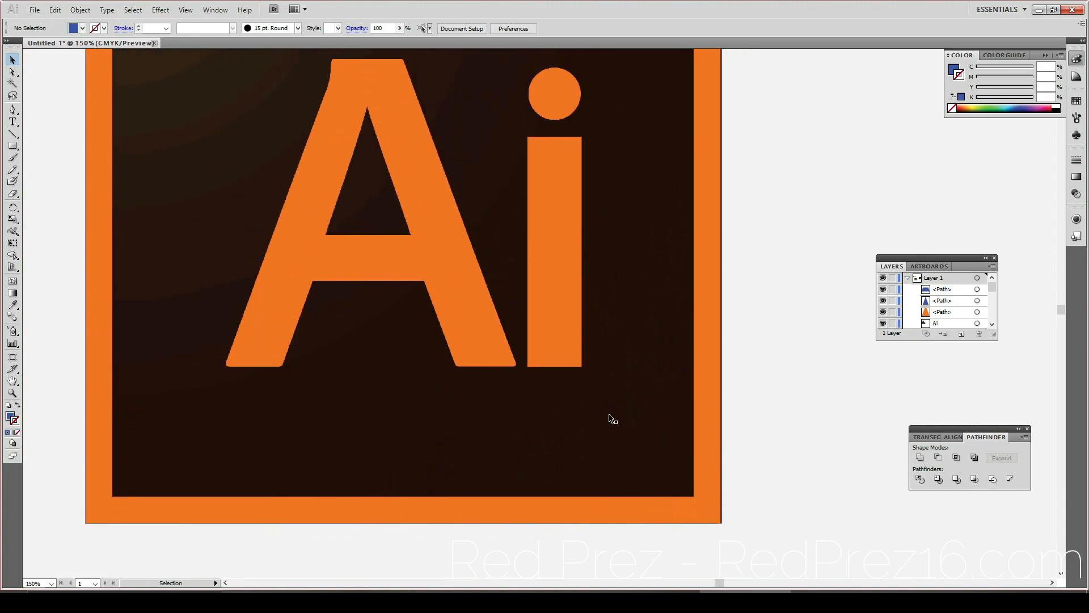
{"action": "scroll", "coordinate": [612, 418], "scroll_direction": "up", "scroll_amount": 2}
{"action": "scroll", "coordinate": [609, 421], "scroll_direction": "up", "scroll_amount": 3}
{"action": "scroll", "coordinate": [608, 420], "scroll_direction": "up", "scroll_amount": 3}
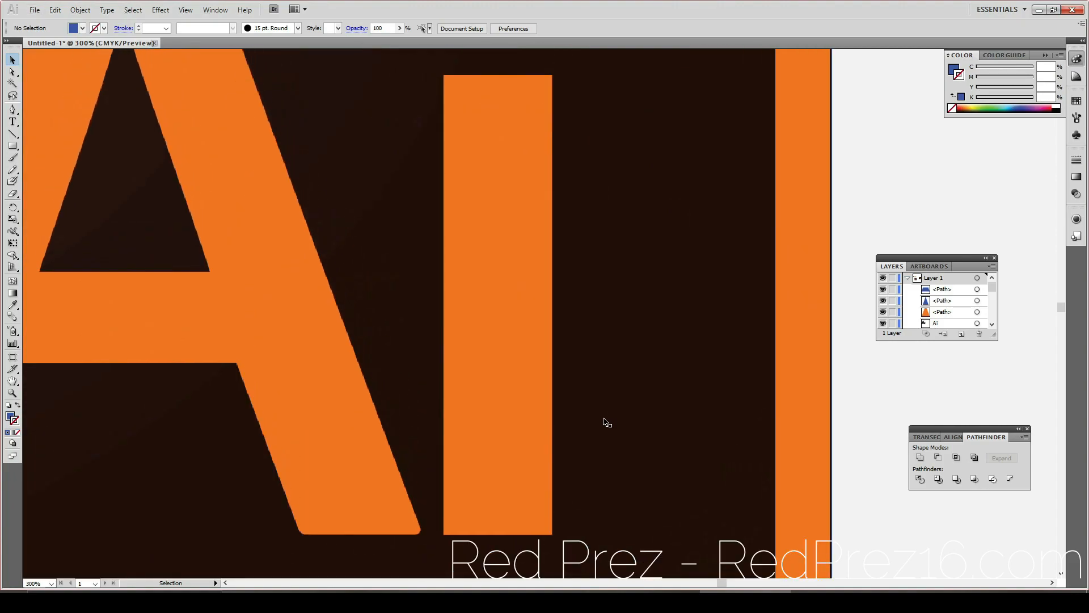
{"action": "scroll", "coordinate": [605, 423], "scroll_direction": "down", "scroll_amount": 2}
{"action": "scroll", "coordinate": [567, 398], "scroll_direction": "up", "scroll_amount": 1}
{"action": "left_click", "coordinate": [15, 109]}
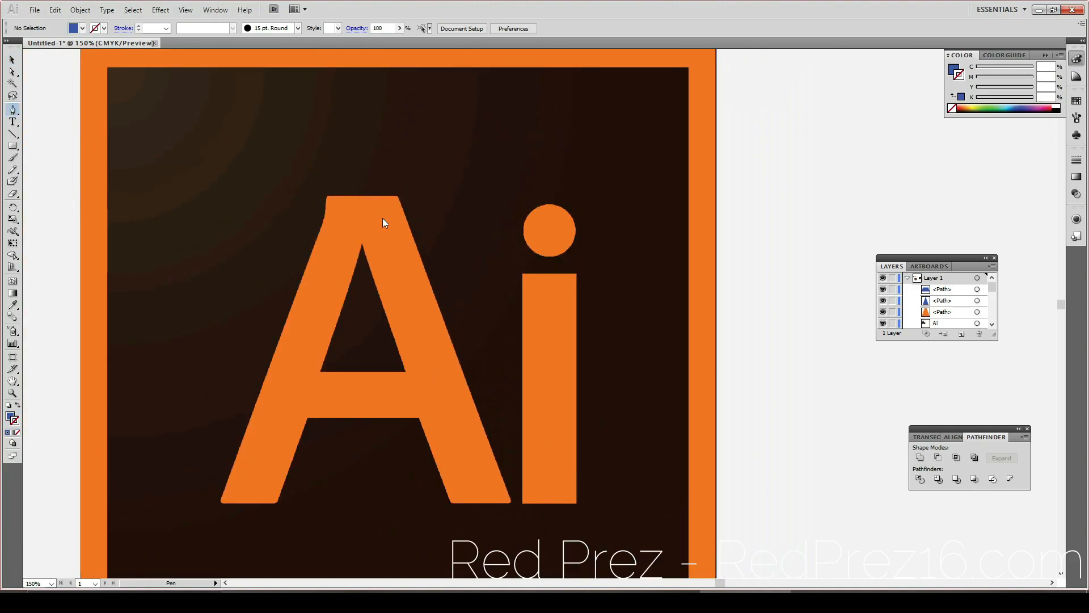
{"action": "left_click", "coordinate": [522, 274]}
{"action": "left_click", "coordinate": [576, 274]}
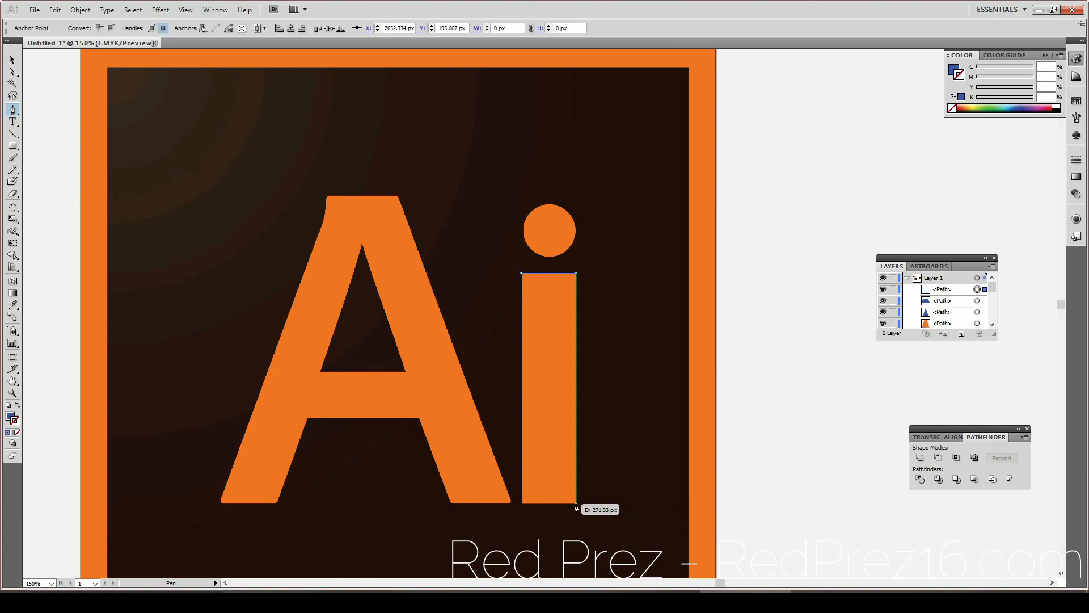
{"action": "left_click", "coordinate": [577, 503]}
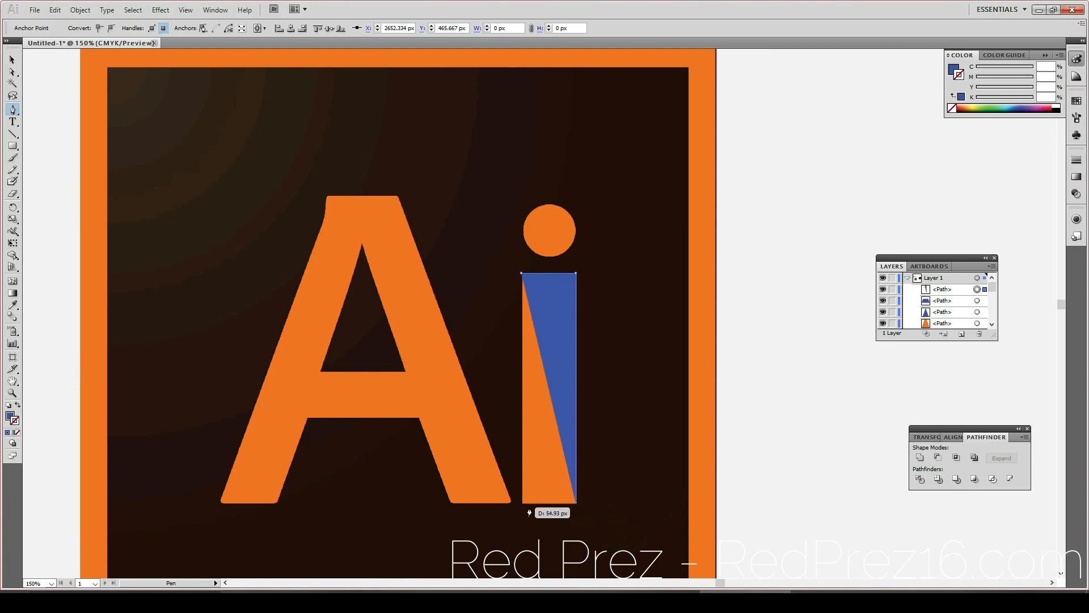
{"action": "left_click", "coordinate": [522, 503]}
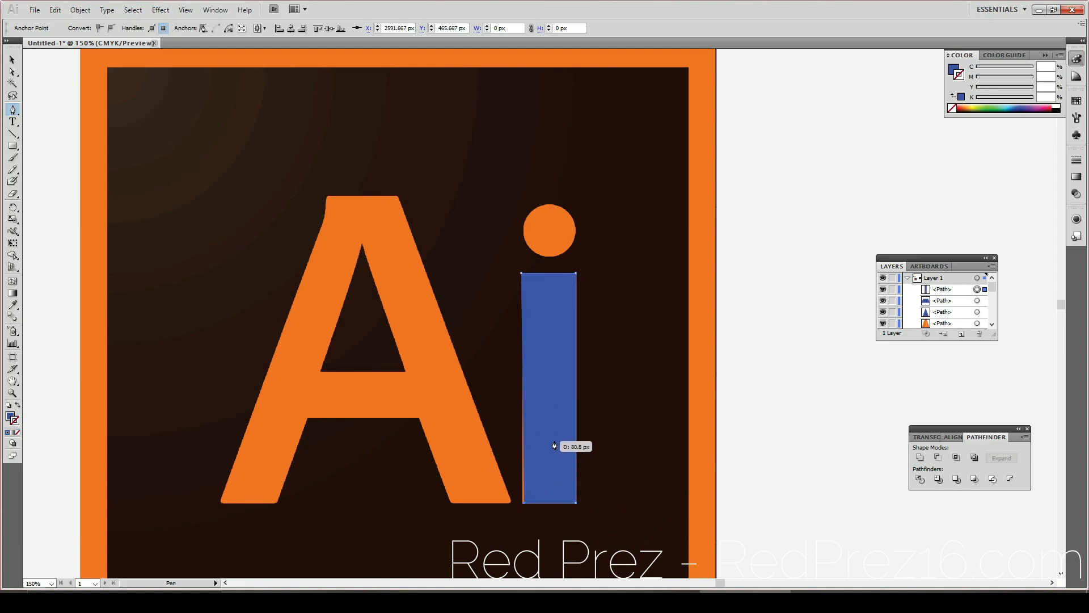
Step: Undo the stem's lower-left anchor and place it again in line with the upper-left corner
{"action": "key", "text": "v"}
{"action": "key", "text": "ctrl+z"}
{"action": "key", "text": "p"}
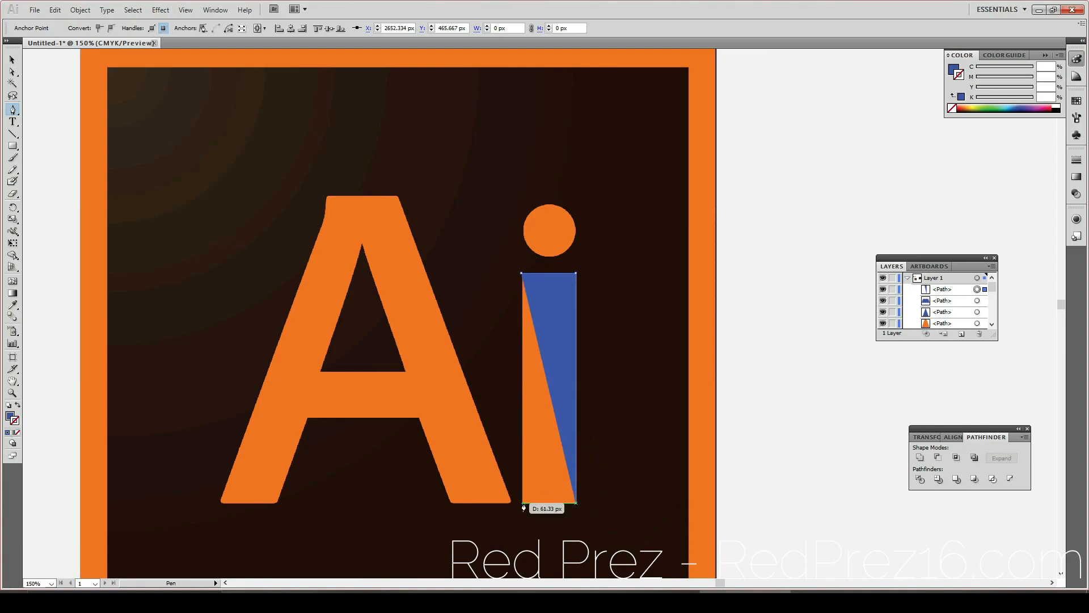
{"action": "left_click", "coordinate": [522, 503]}
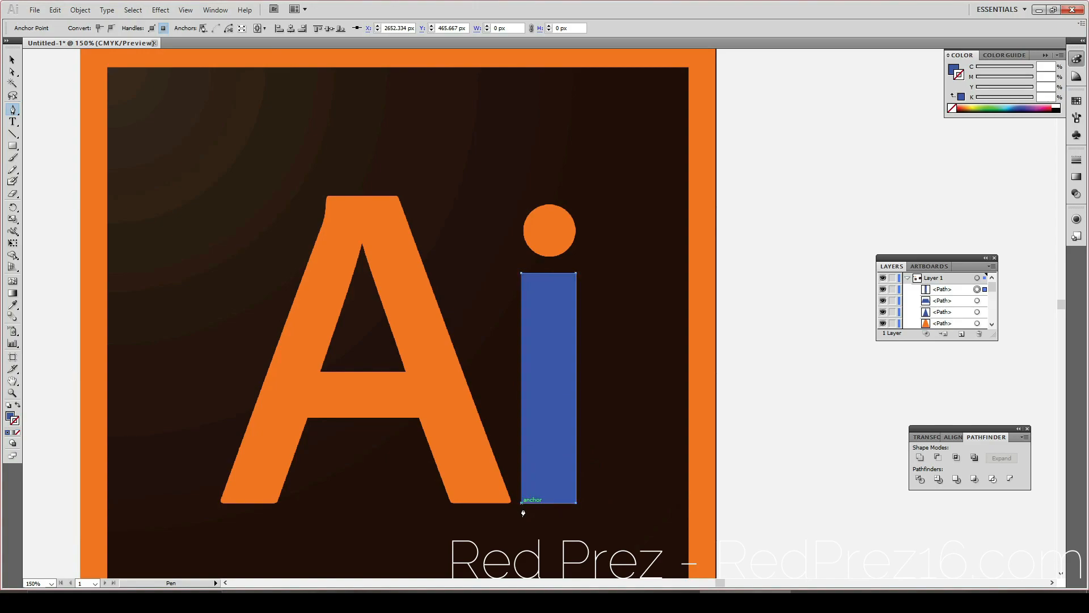
Step: Move the traced stem onto the dark square on the artboard, just right of the A, and deselect it
{"action": "key", "text": "v"}
{"action": "left_click_drag", "start_coordinate": [547, 420], "coordinate": [24, 462]}
{"action": "key", "text": "ctrl+z"}
{"action": "scroll", "coordinate": [558, 399], "scroll_direction": "down", "scroll_amount": 2}
{"action": "left_click_drag", "start_coordinate": [558, 398], "coordinate": [171, 466]}
{"action": "scroll", "coordinate": [278, 473], "scroll_direction": "left", "scroll_amount": 1}
{"action": "scroll", "coordinate": [278, 474], "scroll_direction": "left", "scroll_amount": 4}
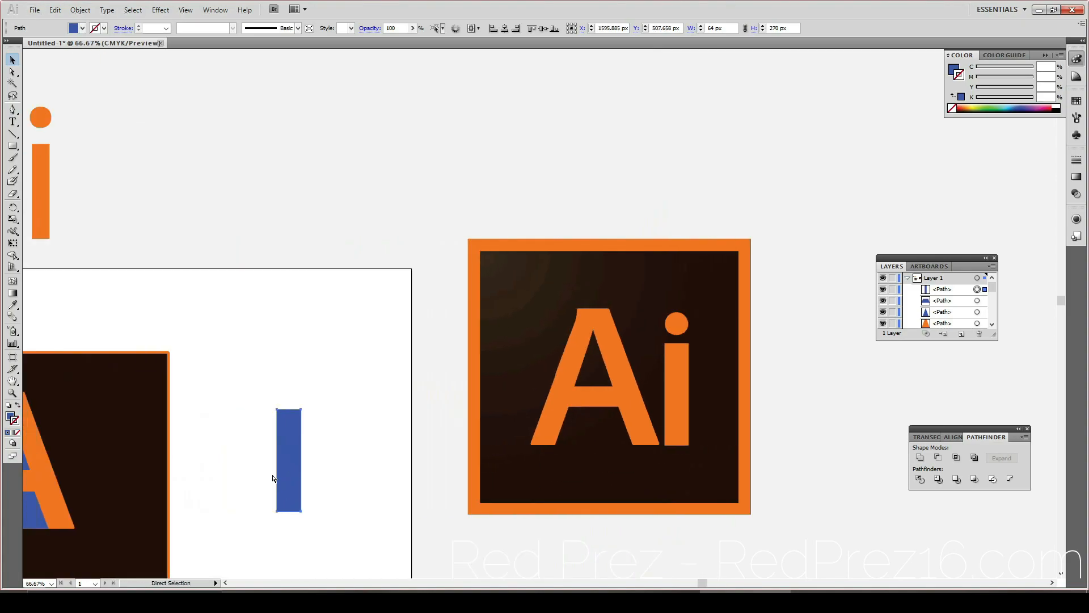
{"action": "left_click_drag", "start_coordinate": [412, 466], "coordinate": [225, 471]}
{"action": "left_click", "coordinate": [427, 523]}
Step: Draw a circle about 88 px across over the dot of the i in the reference logo
{"action": "scroll", "coordinate": [656, 510], "scroll_direction": "down", "scroll_amount": 3}
{"action": "scroll", "coordinate": [657, 510], "scroll_direction": "up", "scroll_amount": 2}
{"action": "scroll", "coordinate": [657, 511], "scroll_direction": "down", "scroll_amount": 3}
{"action": "scroll", "coordinate": [656, 511], "scroll_direction": "up", "scroll_amount": 2}
{"action": "scroll", "coordinate": [657, 513], "scroll_direction": "right", "scroll_amount": 5}
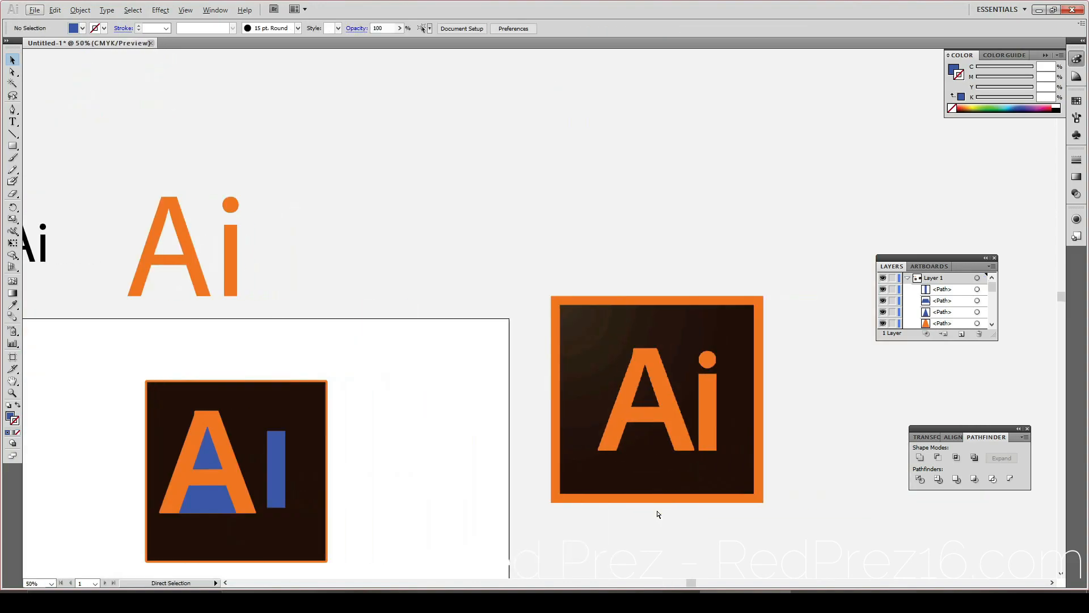
{"action": "scroll", "coordinate": [620, 517], "scroll_direction": "up", "scroll_amount": 3}
{"action": "scroll", "coordinate": [488, 508], "scroll_direction": "up", "scroll_amount": 3}
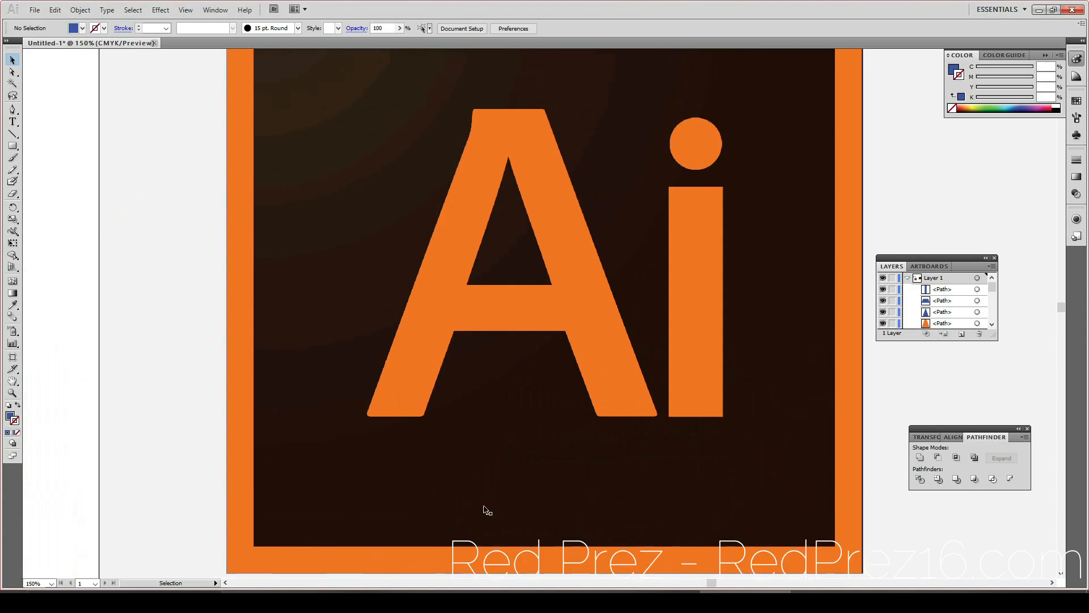
{"action": "scroll", "coordinate": [471, 530], "scroll_direction": "down", "scroll_amount": 3}
{"action": "scroll", "coordinate": [464, 516], "scroll_direction": "up", "scroll_amount": 2}
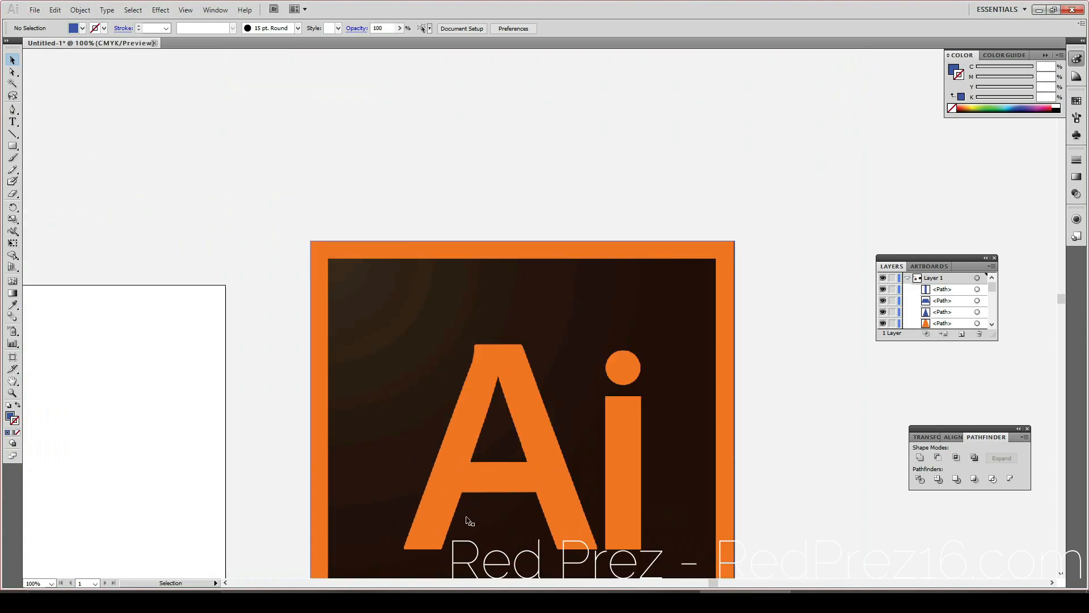
{"action": "scroll", "coordinate": [469, 515], "scroll_direction": "right", "scroll_amount": 4}
{"action": "scroll", "coordinate": [461, 519], "scroll_direction": "right", "scroll_amount": 2}
{"action": "scroll", "coordinate": [456, 515], "scroll_direction": "up", "scroll_amount": 3}
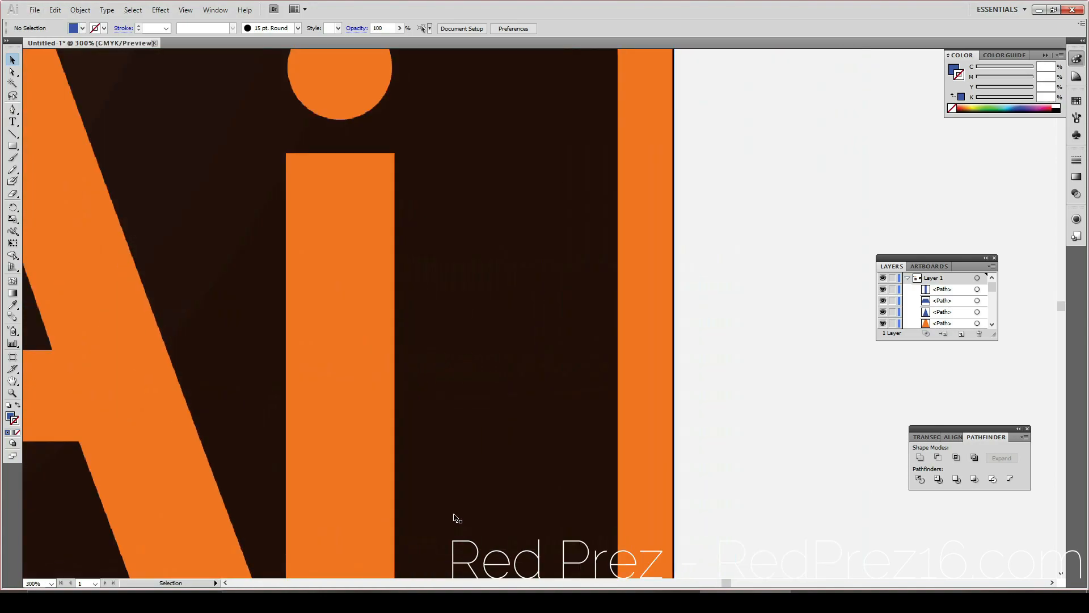
{"action": "scroll", "coordinate": [442, 528], "scroll_direction": "up", "scroll_amount": 5}
{"action": "scroll", "coordinate": [418, 560], "scroll_direction": "up", "scroll_amount": 1}
{"action": "key", "text": "l"}
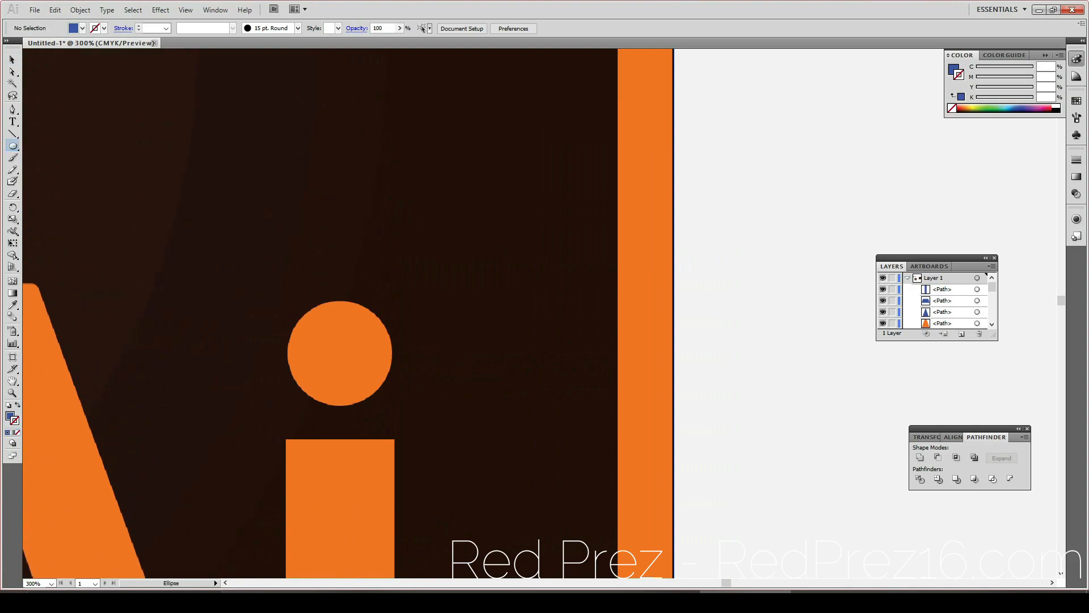
{"action": "left_click_drag", "start_coordinate": [276, 278], "coordinate": [393, 428]}
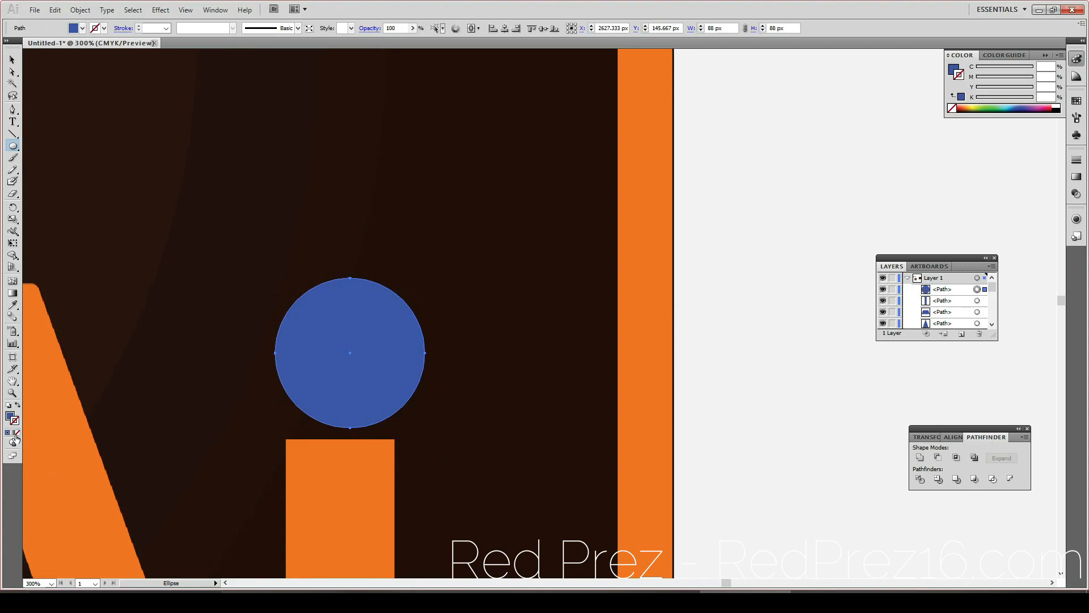
Step: Remove the circle's fill and give it a magenta stroke, colour F800FF
{"action": "left_click", "coordinate": [10, 418]}
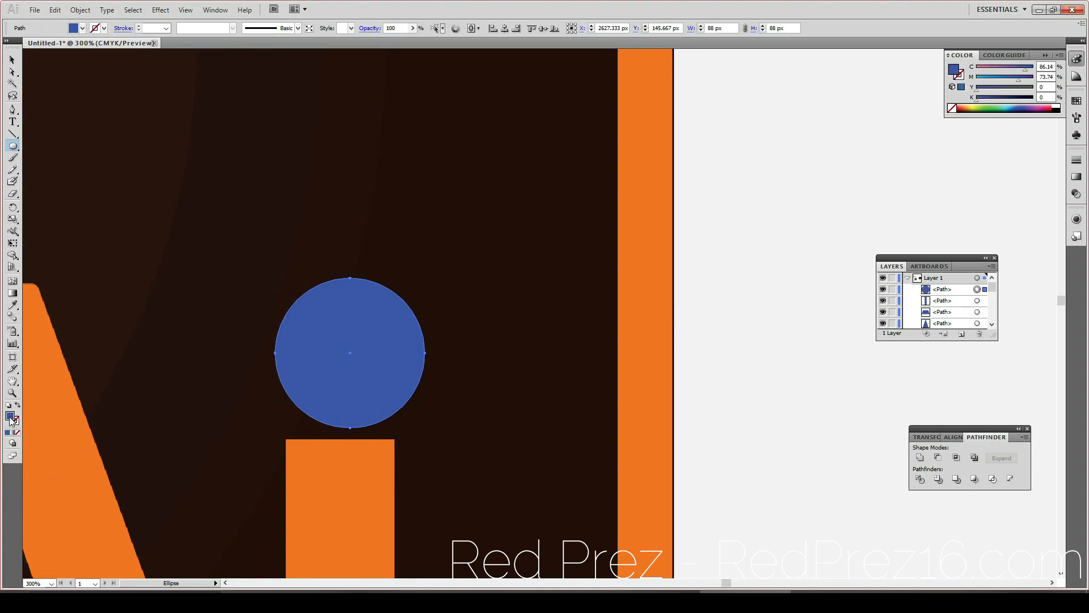
{"action": "left_click", "coordinate": [18, 432]}
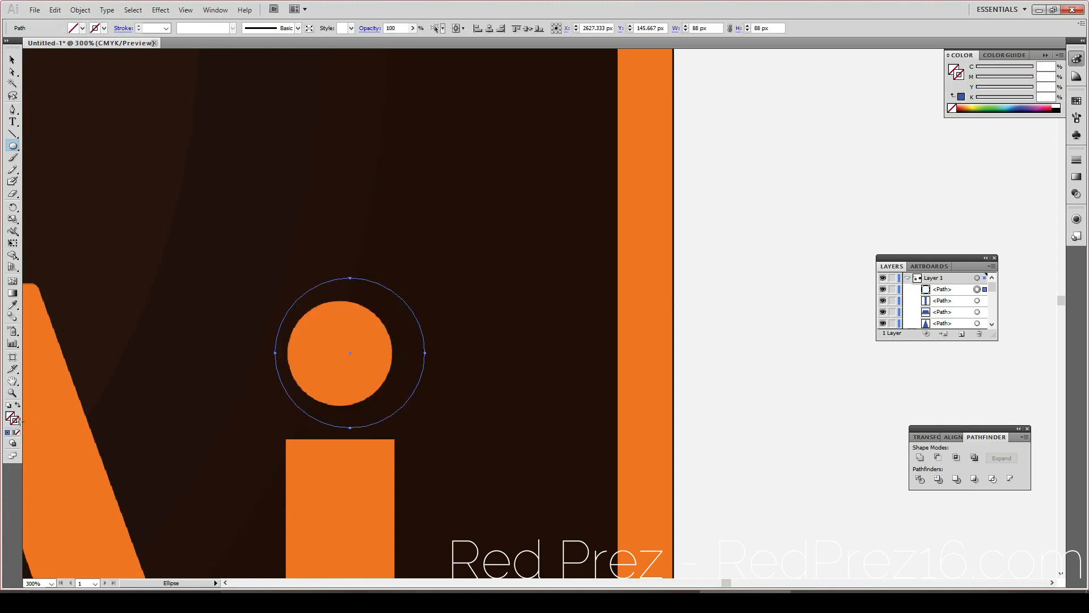
{"action": "double_click", "coordinate": [16, 422]}
{"action": "left_click_drag", "start_coordinate": [555, 327], "coordinate": [568, 254]}
{"action": "left_click_drag", "start_coordinate": [489, 257], "coordinate": [549, 226]}
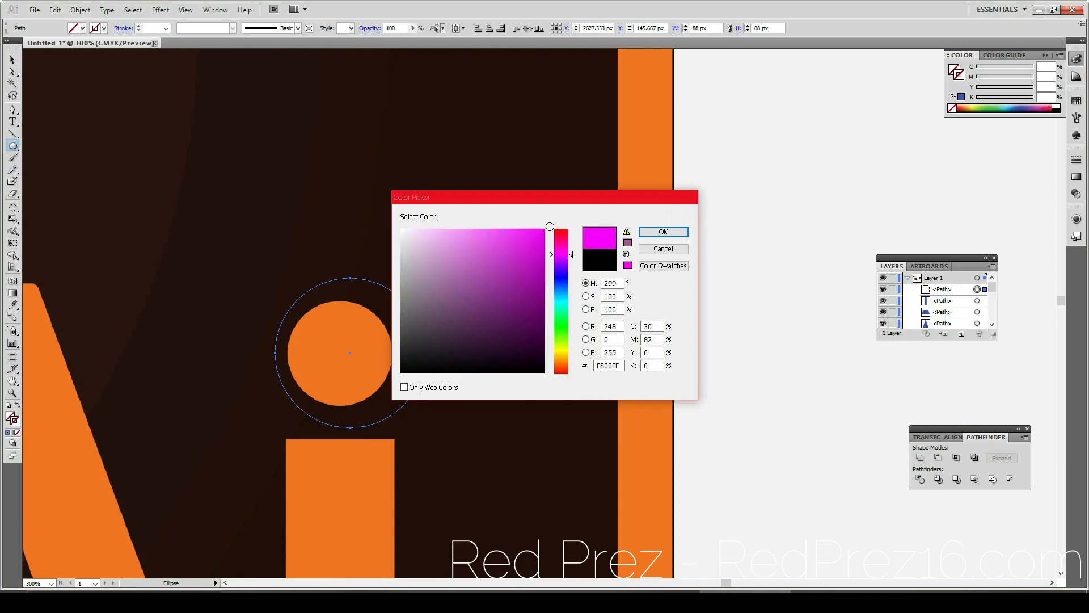
{"action": "left_click", "coordinate": [673, 230]}
Step: Shift the circle outline sideways to centre it around the orange dot of the i
{"action": "key", "text": "v"}
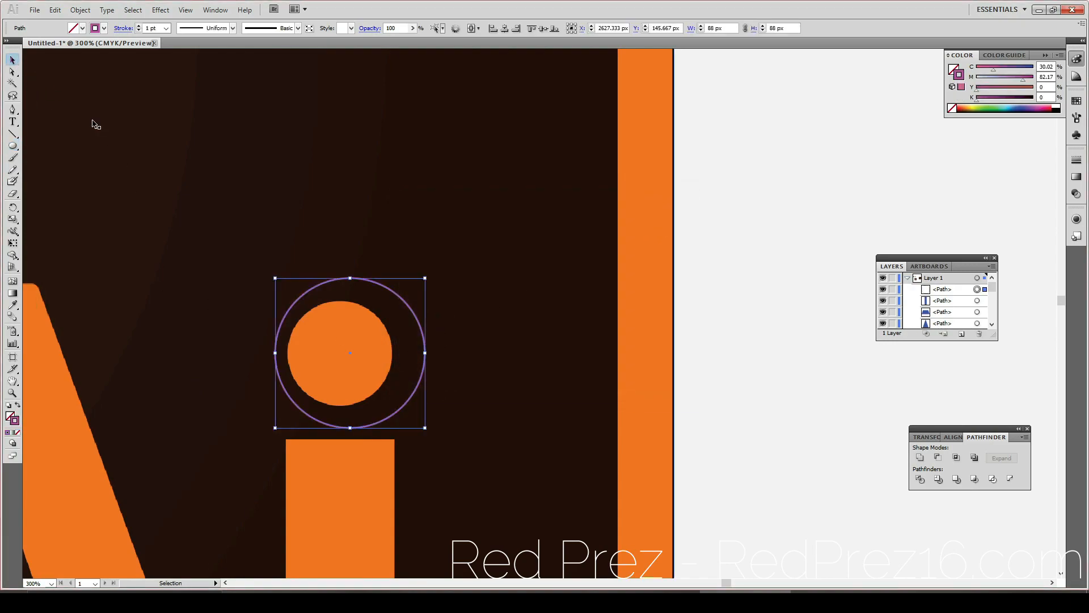
{"action": "left_click_drag", "start_coordinate": [406, 404], "coordinate": [395, 403]}
{"action": "left_click", "coordinate": [510, 403]}
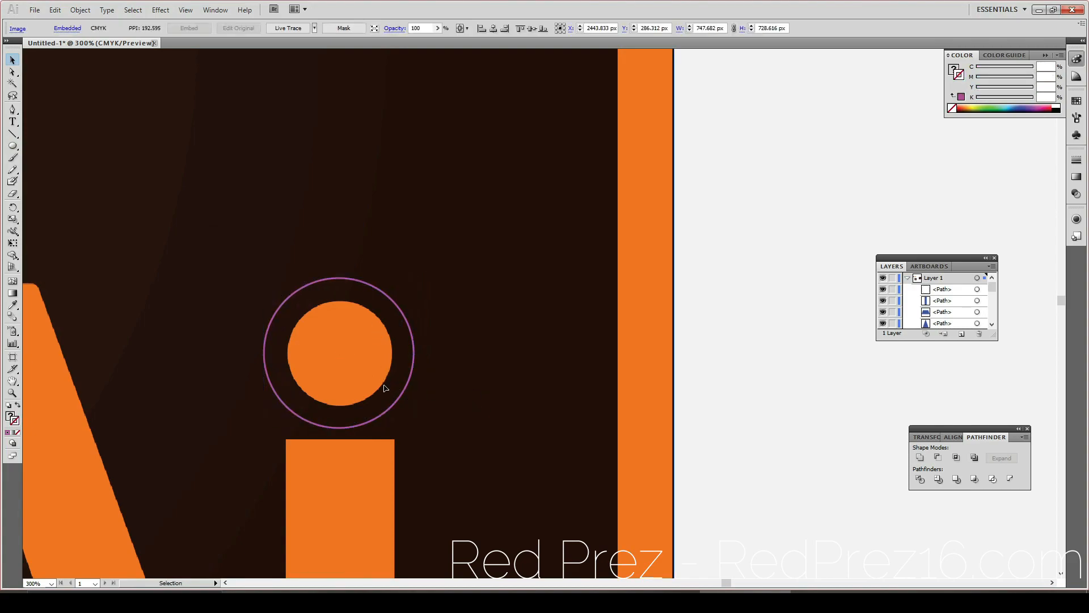
{"action": "left_click", "coordinate": [400, 399]}
{"action": "key", "text": "Right"}
{"action": "key", "text": "Right"}
{"action": "key", "text": "Right"}
{"action": "key", "text": "Left"}
{"action": "left_click", "coordinate": [802, 379]}
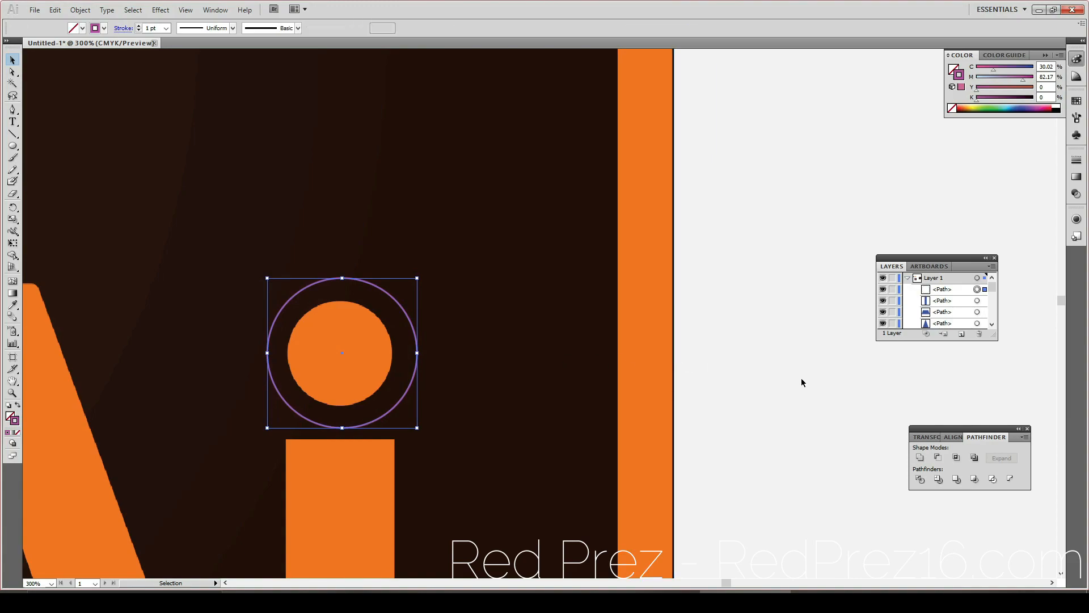
{"action": "left_click", "coordinate": [376, 425]}
{"action": "left_click_drag", "start_coordinate": [343, 427], "coordinate": [344, 406]}
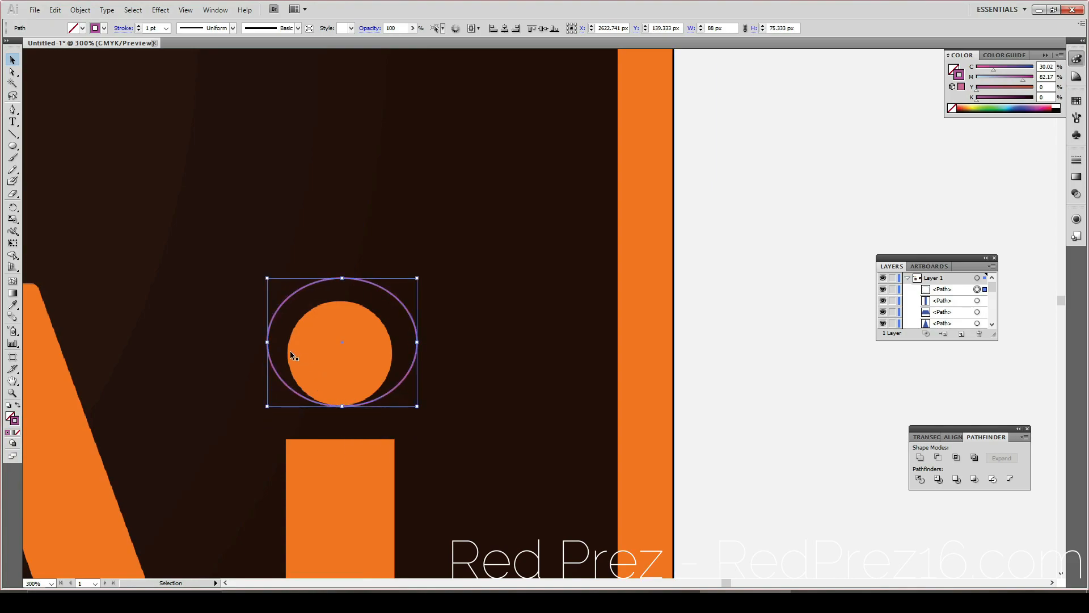
{"action": "left_click_drag", "start_coordinate": [267, 342], "coordinate": [277, 345]}
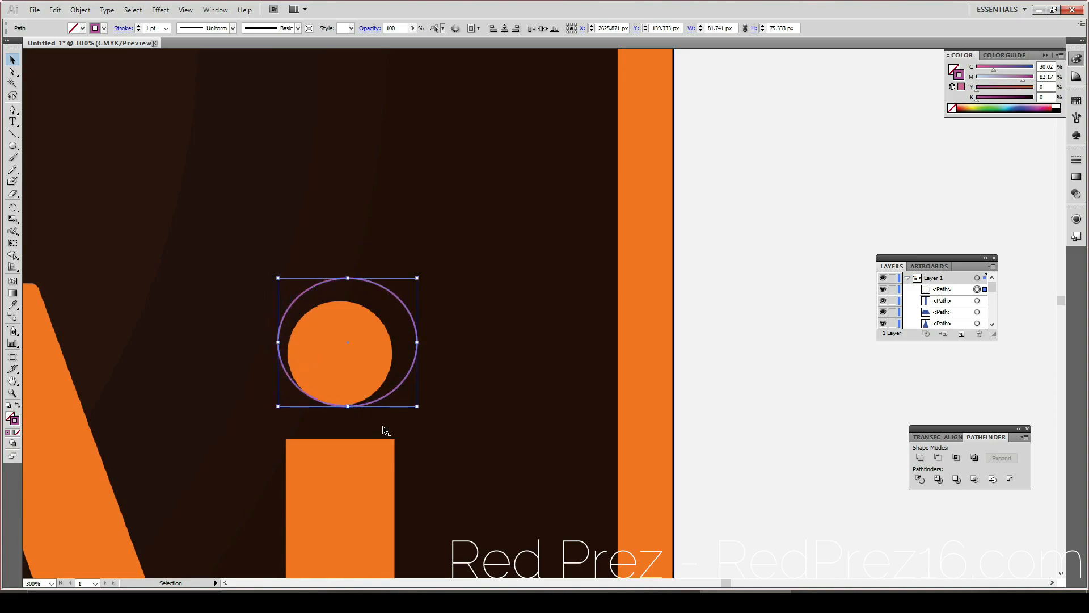
{"action": "key", "text": "ctrl+z"}
{"action": "key", "text": "ctrl+z"}
Step: Shrink the circle outline to fit the edges of the orange dot, about 62 px wide and 61 px high
{"action": "key", "text": "v"}
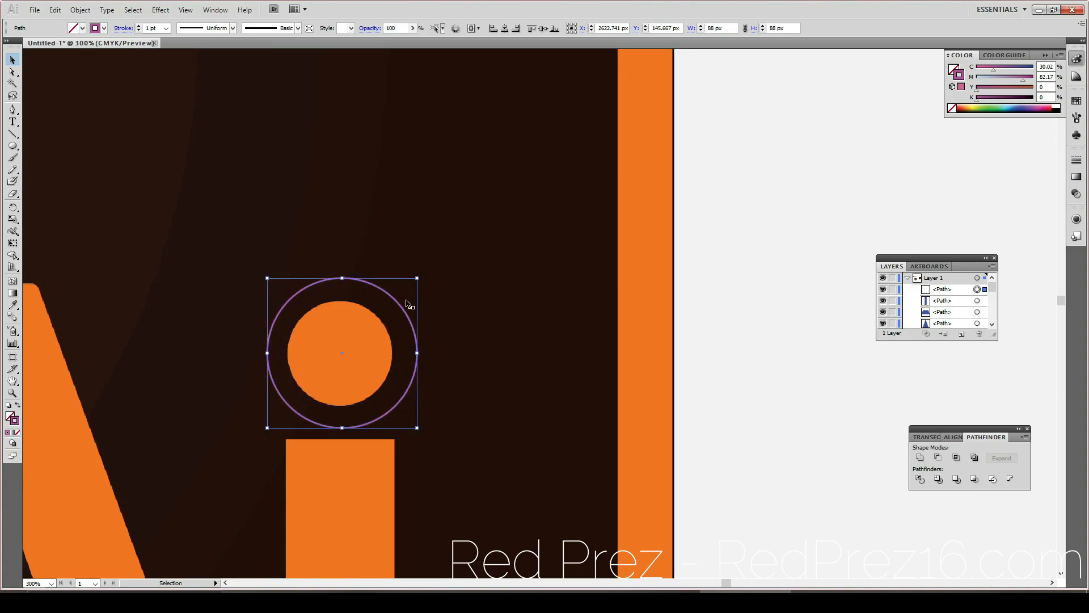
{"action": "left_click_drag", "start_coordinate": [417, 278], "coordinate": [396, 293]}
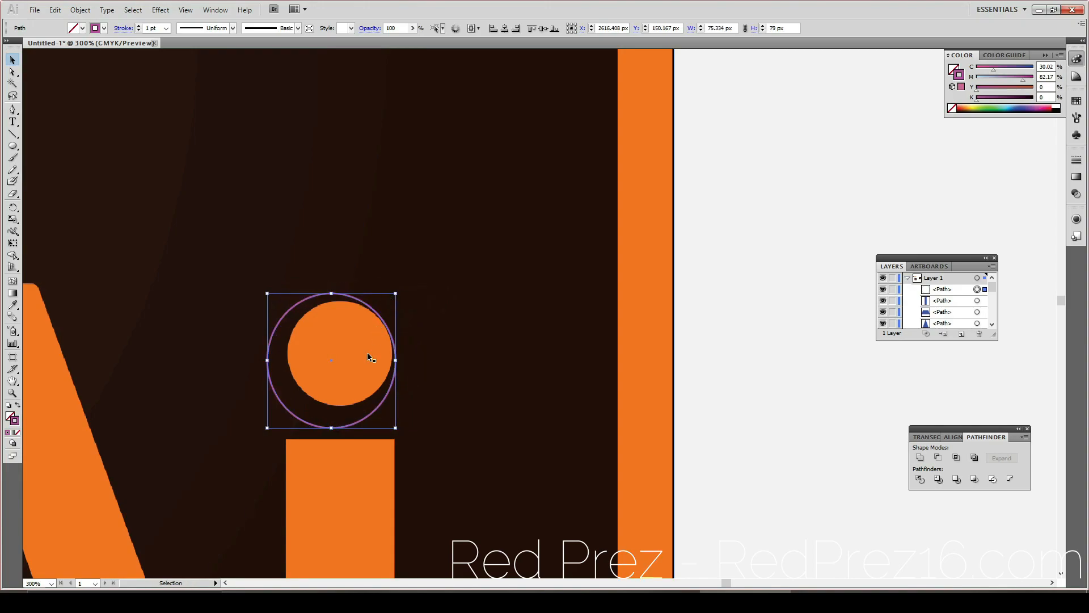
{"action": "left_click_drag", "start_coordinate": [267, 429], "coordinate": [286, 409]}
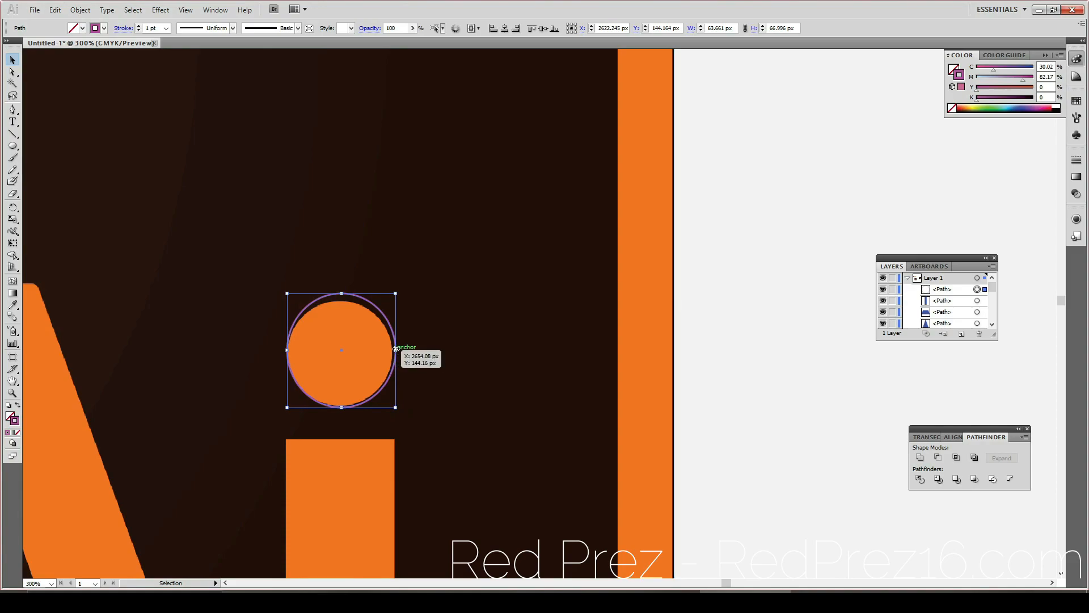
{"action": "left_click_drag", "start_coordinate": [395, 349], "coordinate": [392, 350]}
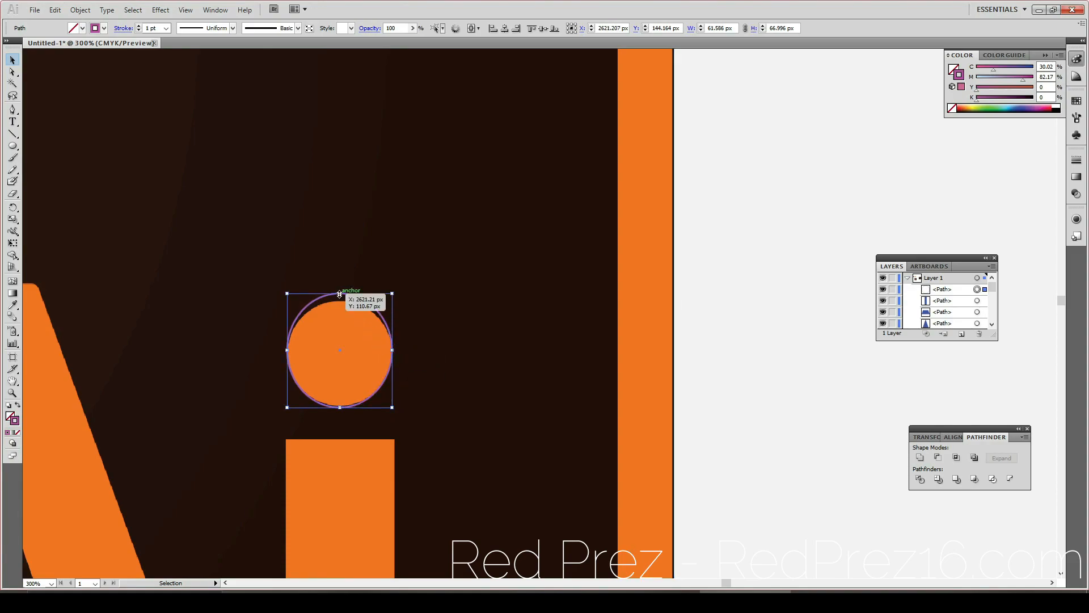
{"action": "left_click_drag", "start_coordinate": [339, 293], "coordinate": [341, 300]}
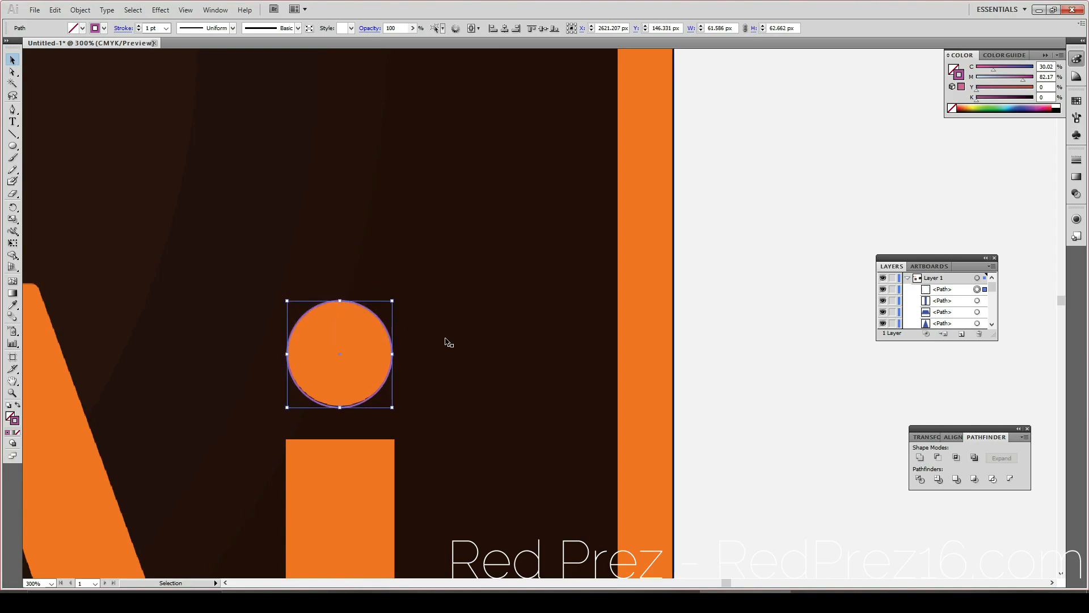
{"action": "left_click_drag", "start_coordinate": [339, 407], "coordinate": [339, 406]}
{"action": "mouse_move", "coordinate": [337, 405]}
{"action": "left_mouse_down"}
{"action": "mouse_move", "coordinate": [337, 436]}
{"action": "mouse_move", "coordinate": [339, 404]}
{"action": "left_mouse_up"}
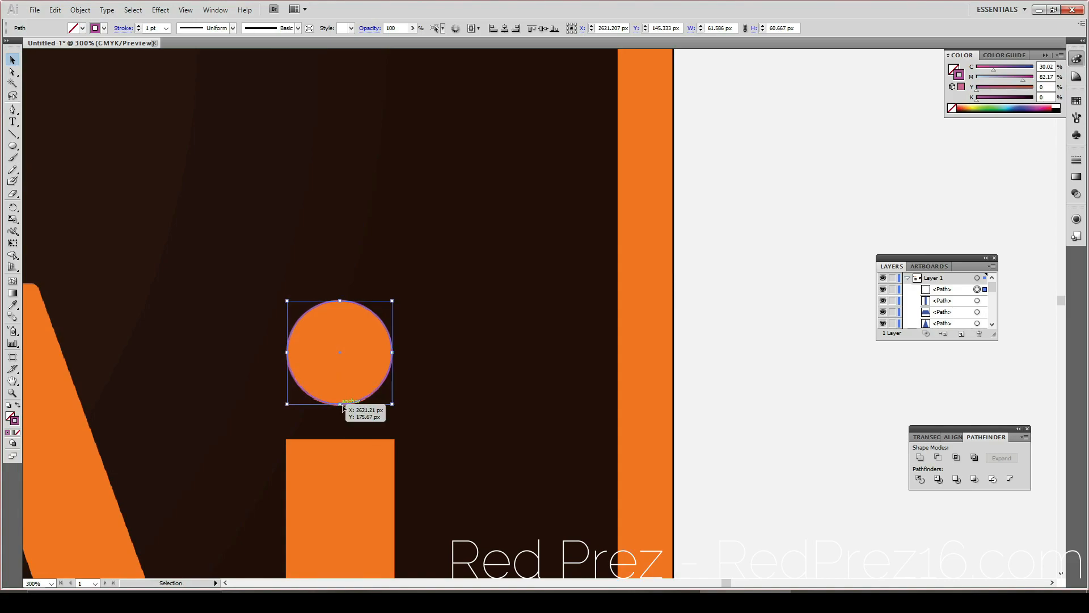
Step: Stretch the outline's lower edge down to the bottom of the orange dot, making it about 62 px high
{"action": "scroll", "coordinate": [358, 445], "scroll_direction": "up", "scroll_amount": 4}
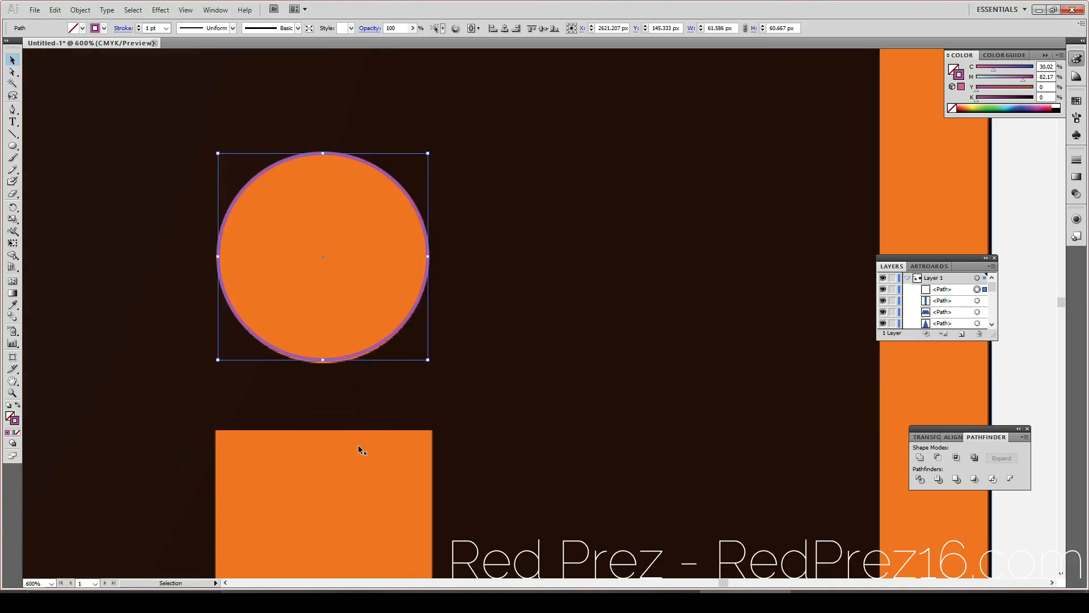
{"action": "left_click_drag", "start_coordinate": [282, 274], "coordinate": [286, 279]}
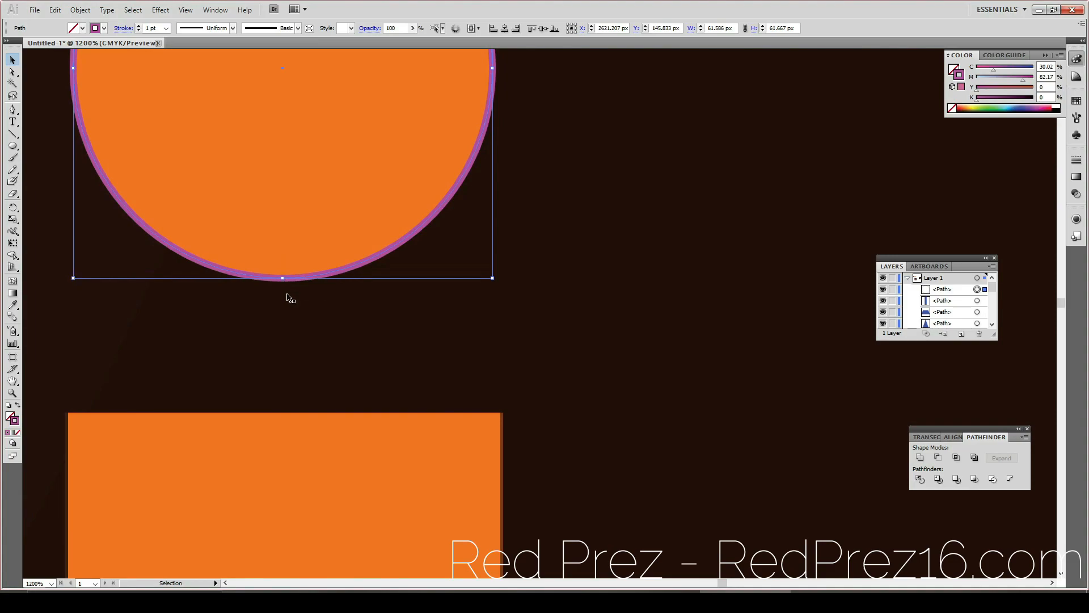
{"action": "scroll", "coordinate": [322, 339], "scroll_direction": "down", "scroll_amount": 2}
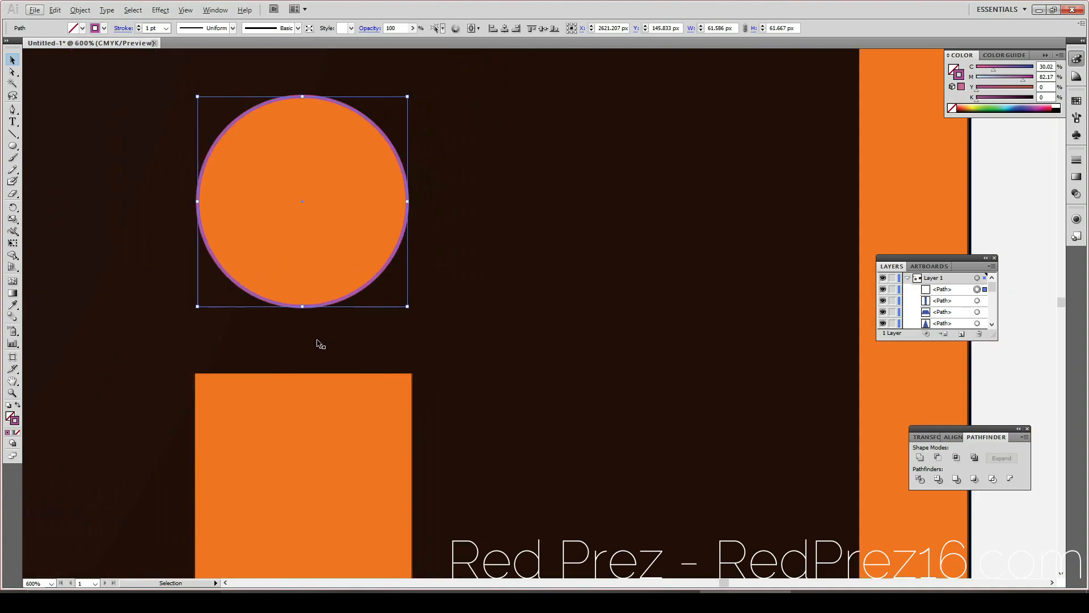
{"action": "scroll", "coordinate": [317, 340], "scroll_direction": "up", "scroll_amount": 1}
{"action": "scroll", "coordinate": [318, 340], "scroll_direction": "left", "scroll_amount": 1}
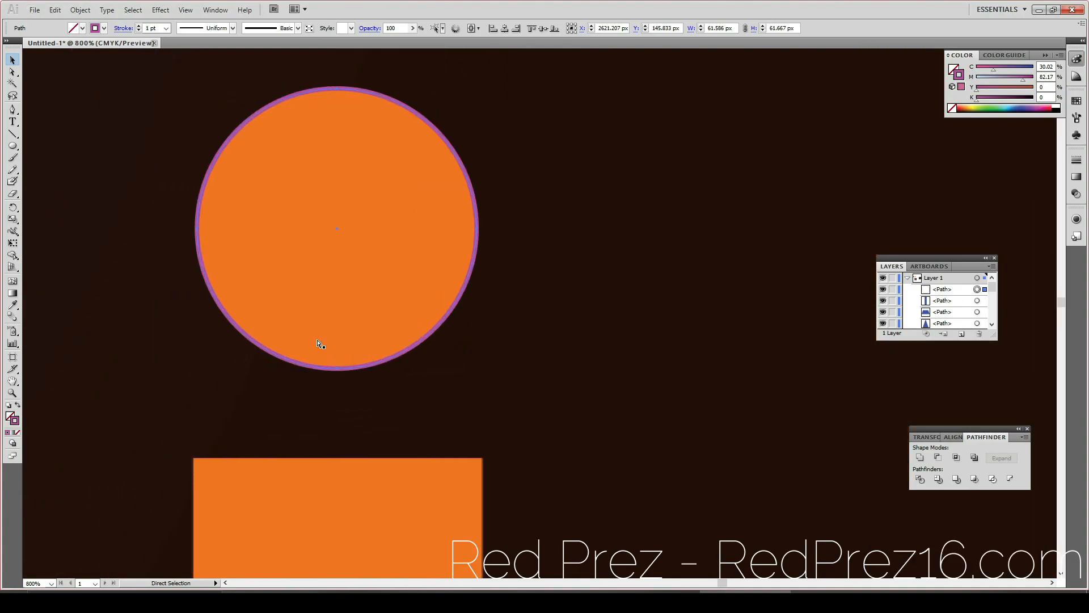
Step: Move the circle outline from the reference image onto the white artboard
{"action": "scroll", "coordinate": [315, 355], "scroll_direction": "left", "scroll_amount": 2}
{"action": "scroll", "coordinate": [309, 365], "scroll_direction": "up", "scroll_amount": 2}
{"action": "scroll", "coordinate": [304, 383], "scroll_direction": "up", "scroll_amount": 2}
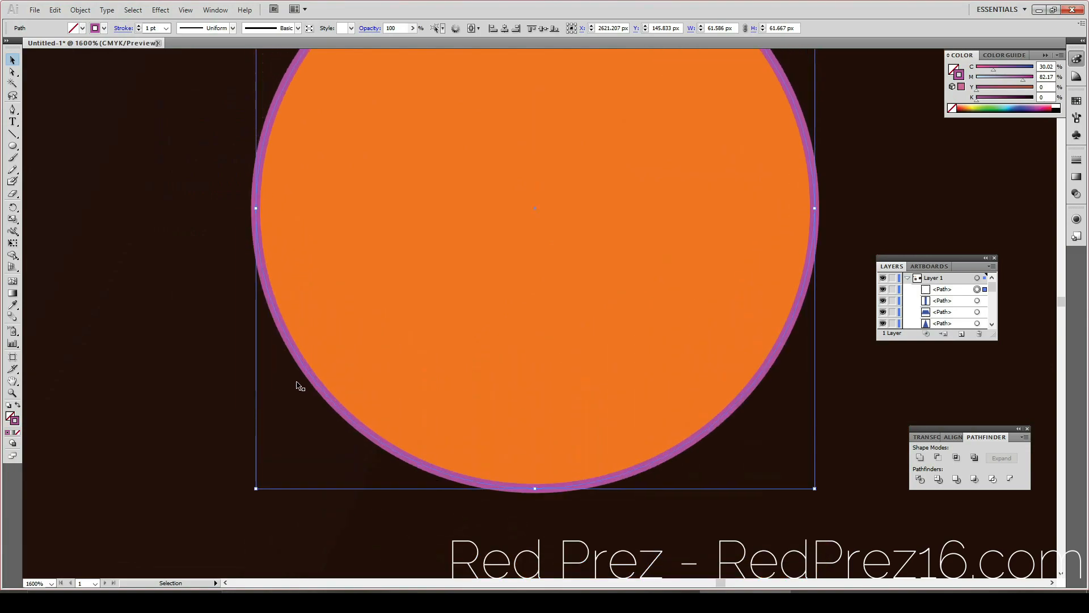
{"action": "scroll", "coordinate": [299, 386], "scroll_direction": "up", "scroll_amount": 3}
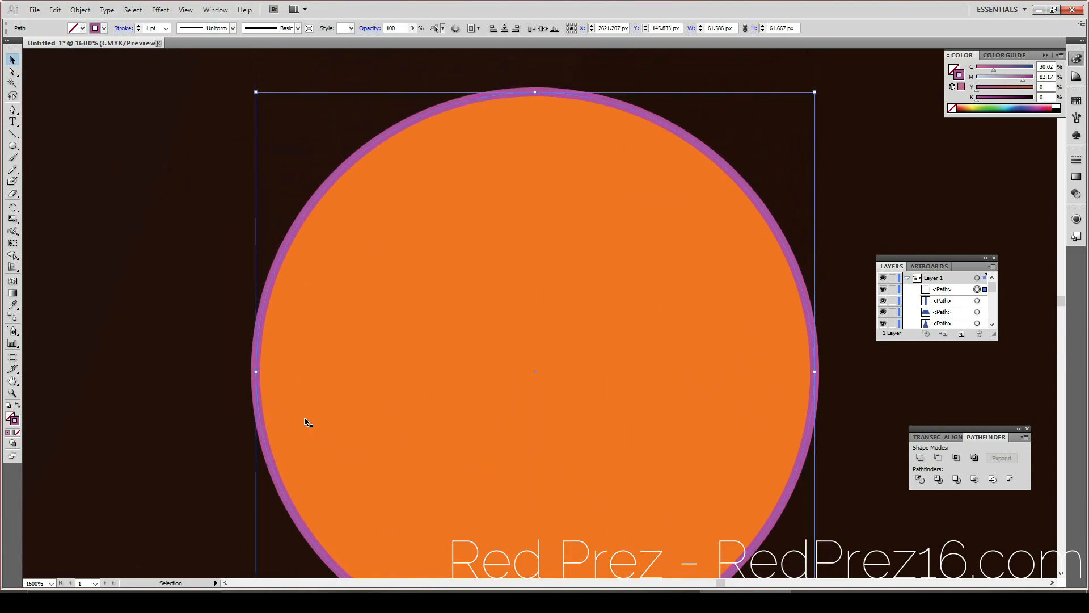
{"action": "scroll", "coordinate": [421, 461], "scroll_direction": "down", "scroll_amount": 1}
{"action": "scroll", "coordinate": [420, 461], "scroll_direction": "down", "scroll_amount": 2}
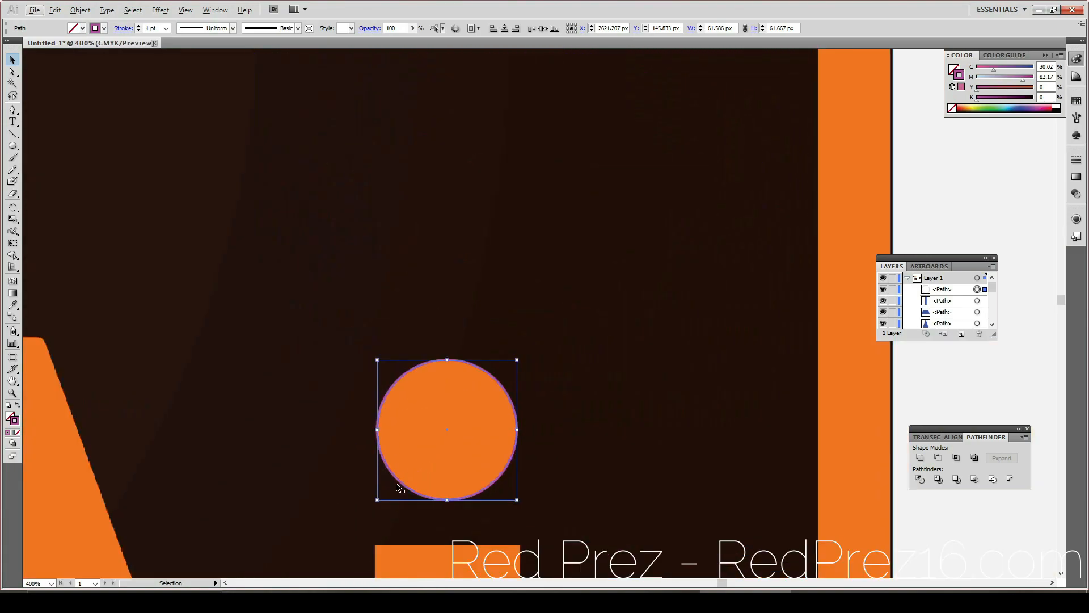
{"action": "scroll", "coordinate": [397, 485], "scroll_direction": "down", "scroll_amount": 5}
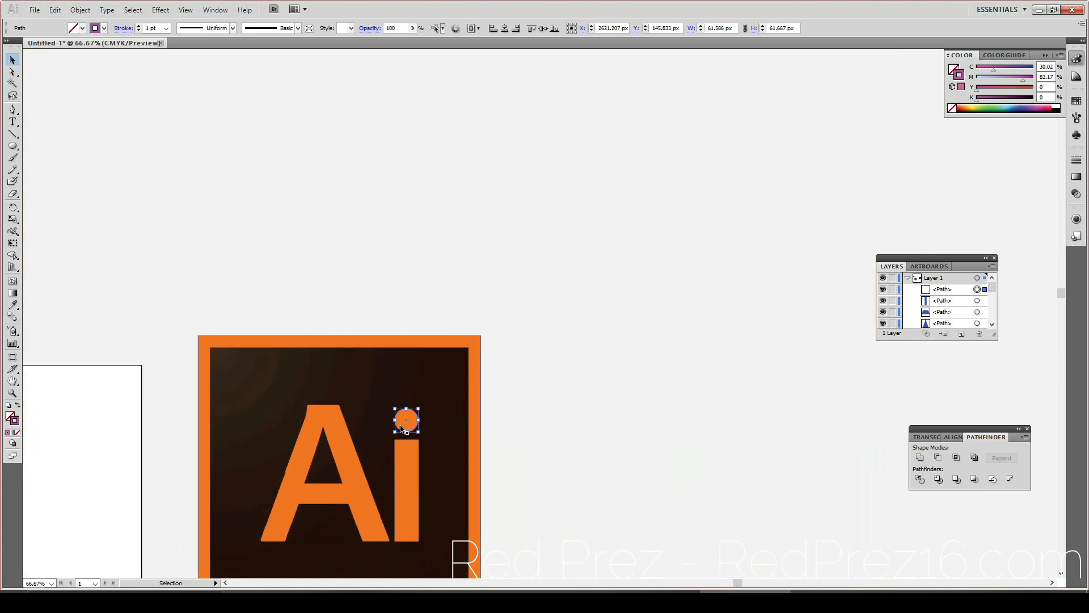
{"action": "left_click_drag", "start_coordinate": [401, 425], "coordinate": [58, 484]}
{"action": "scroll", "coordinate": [58, 484], "scroll_direction": "up", "scroll_amount": 2}
{"action": "scroll", "coordinate": [57, 484], "scroll_direction": "down", "scroll_amount": 3}
{"action": "scroll", "coordinate": [58, 484], "scroll_direction": "up", "scroll_amount": 4}
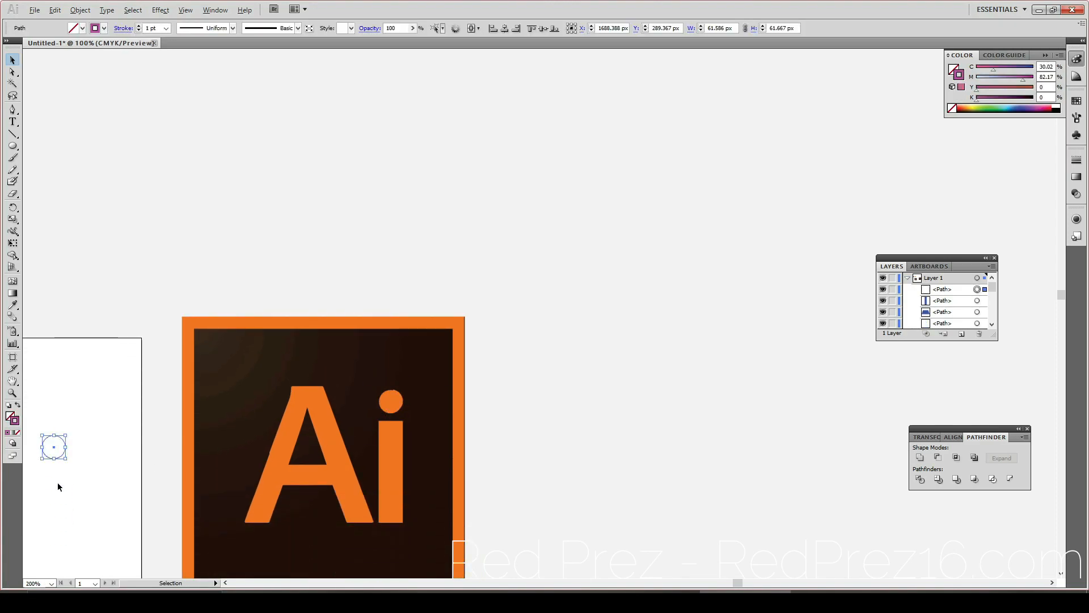
Step: Place the circle outline inside the dark square, just above the blue stem of the i, and deselect it
{"action": "scroll", "coordinate": [58, 486], "scroll_direction": "down", "scroll_amount": 4}
{"action": "scroll", "coordinate": [60, 484], "scroll_direction": "left", "scroll_amount": 8}
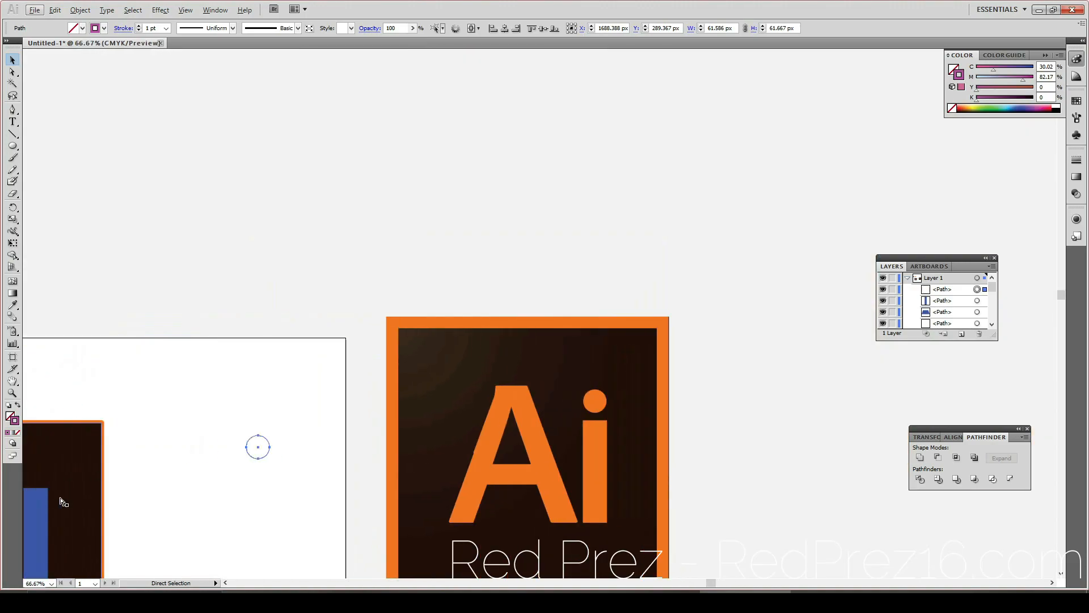
{"action": "scroll", "coordinate": [61, 511], "scroll_direction": "left", "scroll_amount": 1}
{"action": "scroll", "coordinate": [121, 483], "scroll_direction": "down", "scroll_amount": 4}
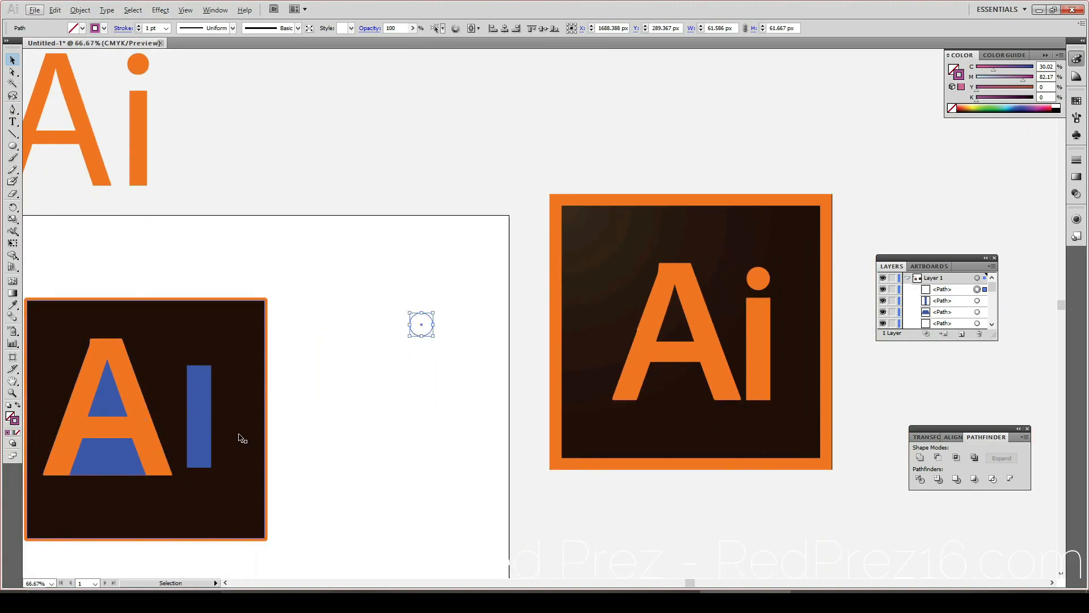
{"action": "left_click_drag", "start_coordinate": [426, 337], "coordinate": [204, 359]}
{"action": "left_click", "coordinate": [282, 445]}
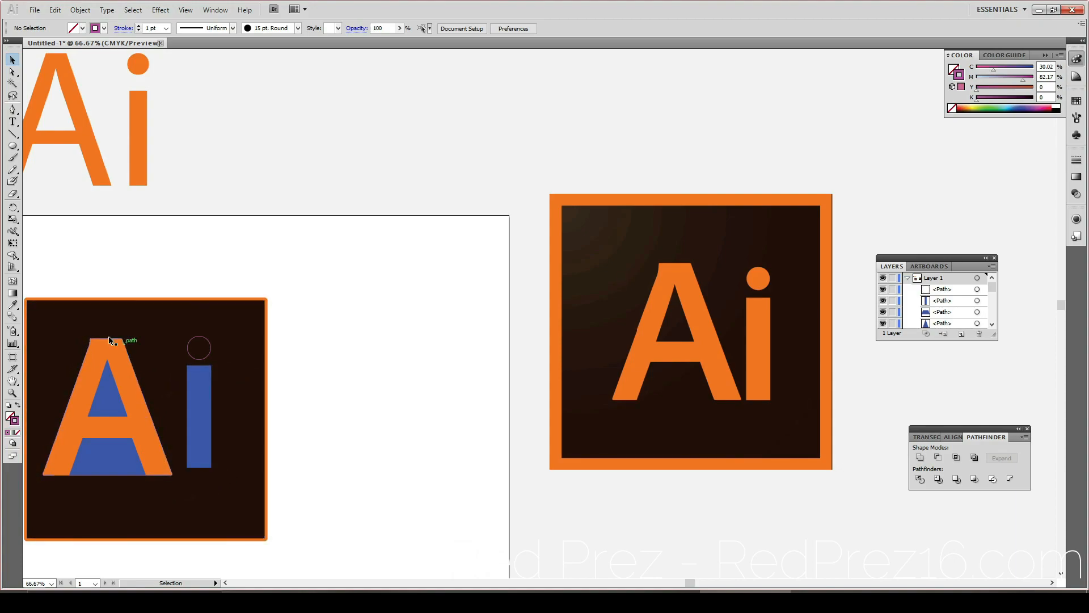
Step: Draw a vertical spacer line about 20 px long from the bottom of the reference image's orange dot to its stem's top edge
{"action": "left_click", "coordinate": [12, 133]}
{"action": "scroll", "coordinate": [518, 456], "scroll_direction": "right", "scroll_amount": 5}
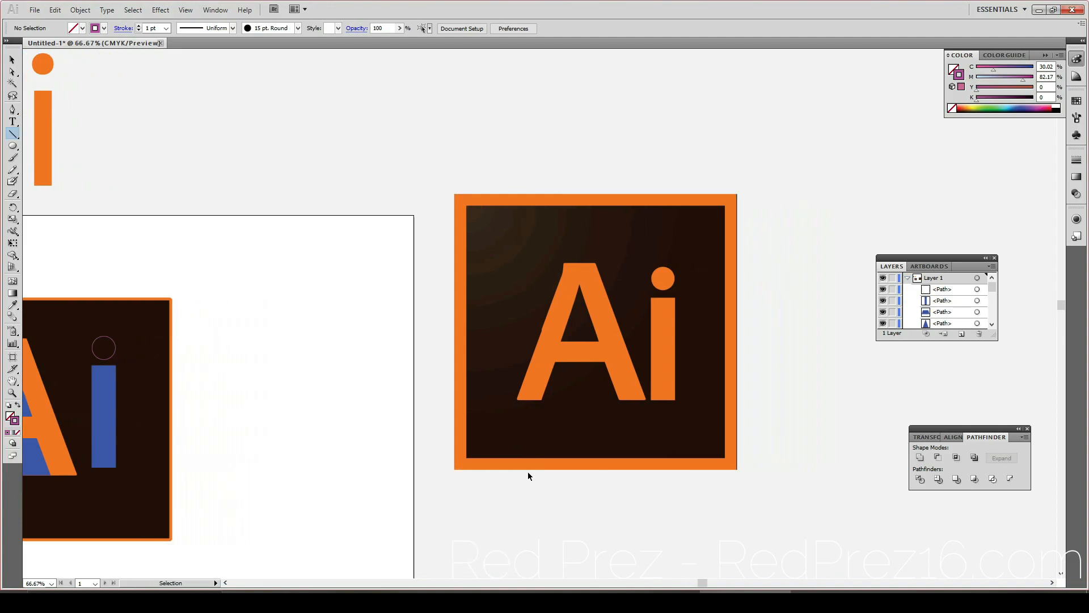
{"action": "scroll", "coordinate": [536, 525], "scroll_direction": "right", "scroll_amount": 2}
{"action": "scroll", "coordinate": [535, 526], "scroll_direction": "up", "scroll_amount": 3}
{"action": "scroll", "coordinate": [534, 523], "scroll_direction": "up", "scroll_amount": 5}
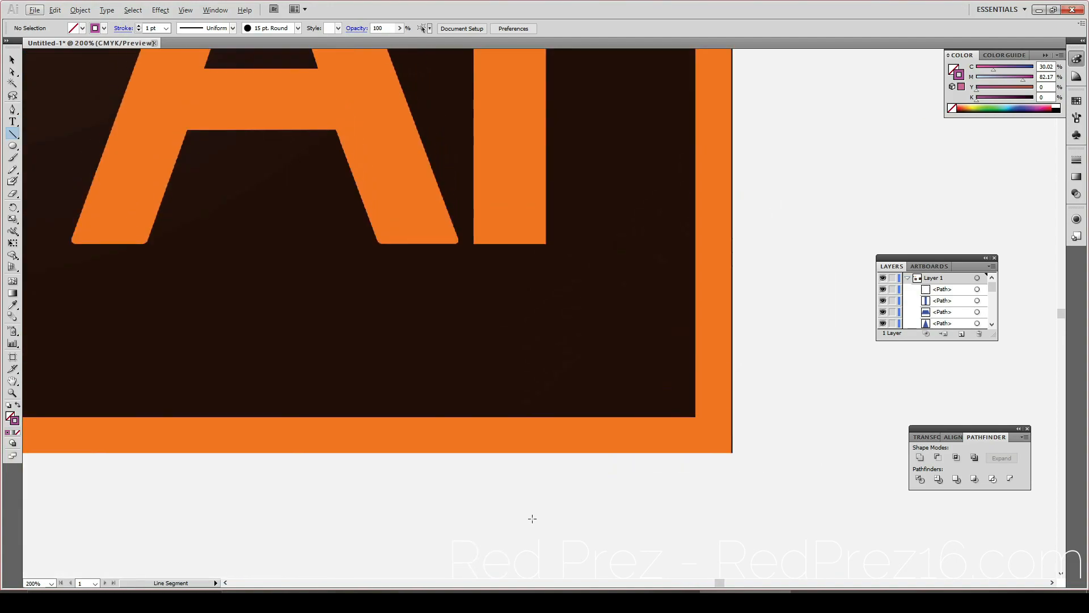
{"action": "scroll", "coordinate": [532, 522], "scroll_direction": "up", "scroll_amount": 4}
{"action": "scroll", "coordinate": [531, 527], "scroll_direction": "down", "scroll_amount": 1}
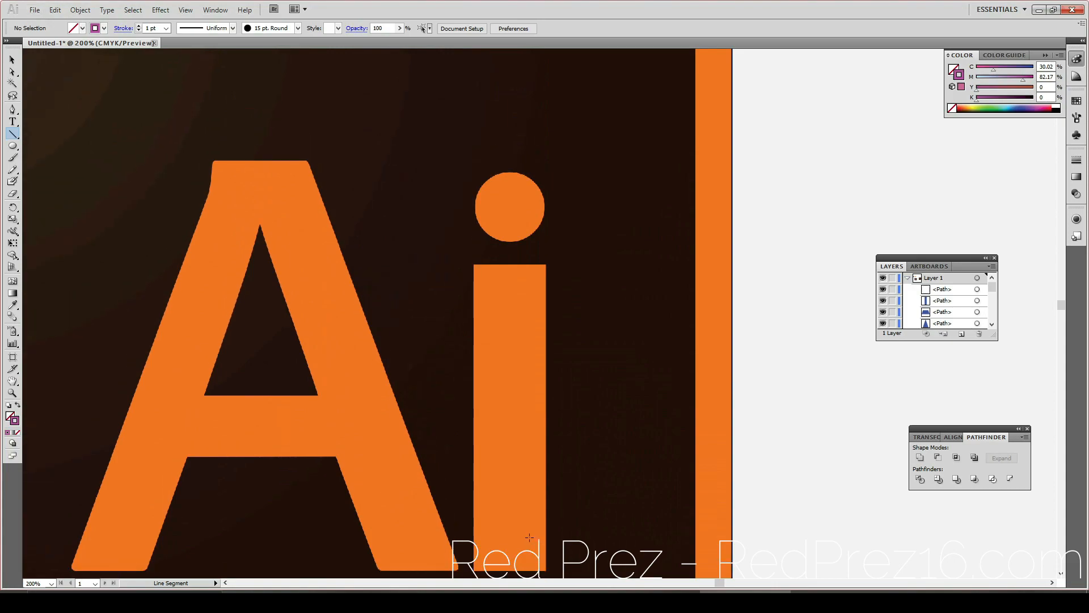
{"action": "scroll", "coordinate": [529, 536], "scroll_direction": "up", "scroll_amount": 3}
{"action": "scroll", "coordinate": [529, 537], "scroll_direction": "up", "scroll_amount": 10}
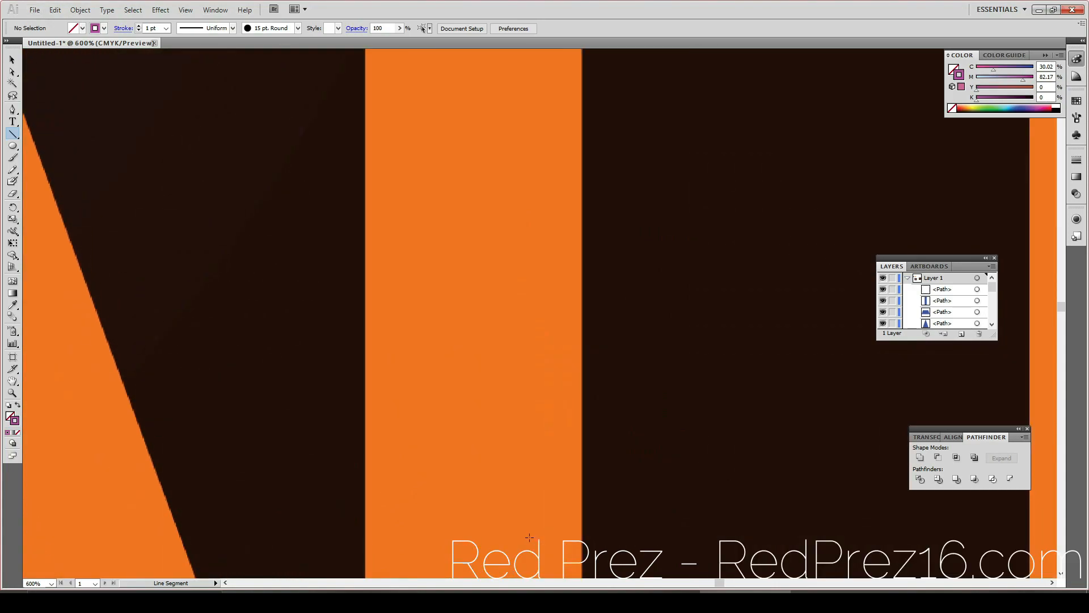
{"action": "scroll", "coordinate": [529, 536], "scroll_direction": "up", "scroll_amount": 6}
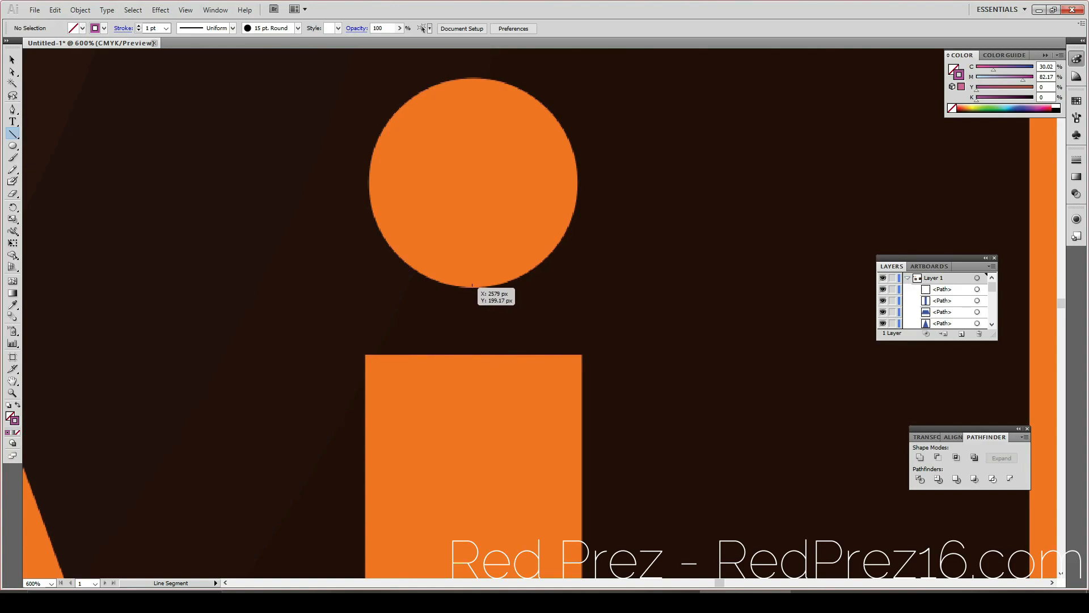
{"action": "left_click", "coordinate": [472, 285]}
{"action": "left_click_drag", "start_coordinate": [472, 285], "coordinate": [498, 358]}
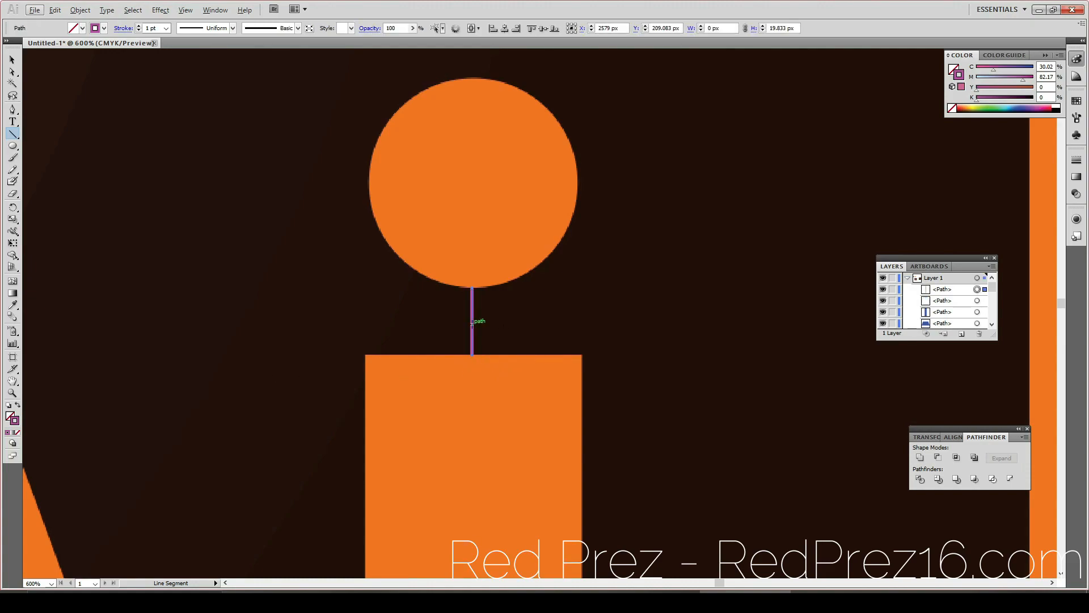
{"action": "left_click", "coordinate": [452, 354]}
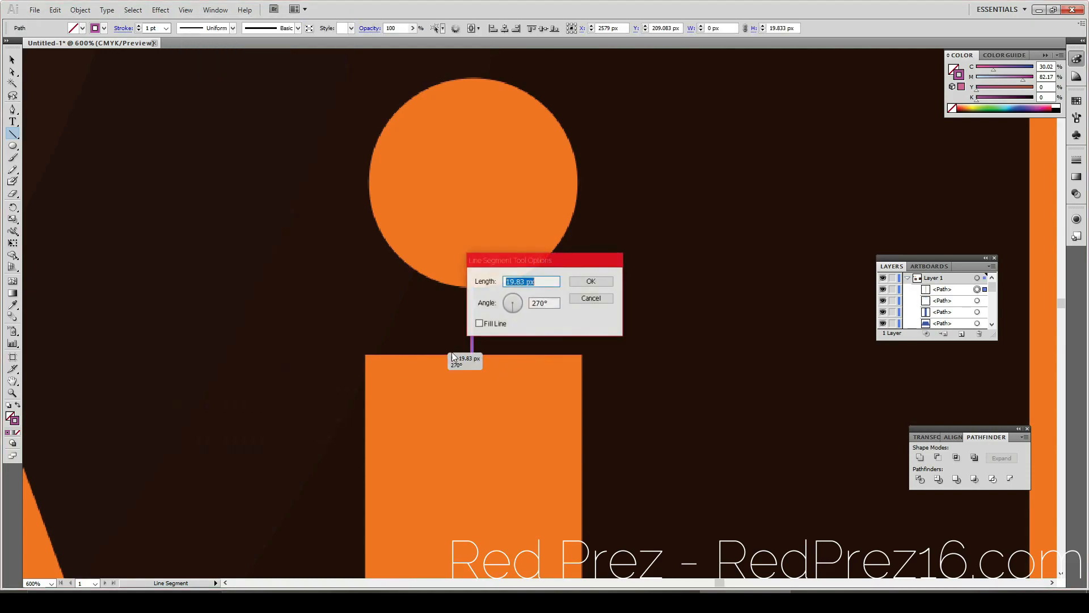
{"action": "left_click", "coordinate": [576, 300]}
{"action": "key", "text": "v"}
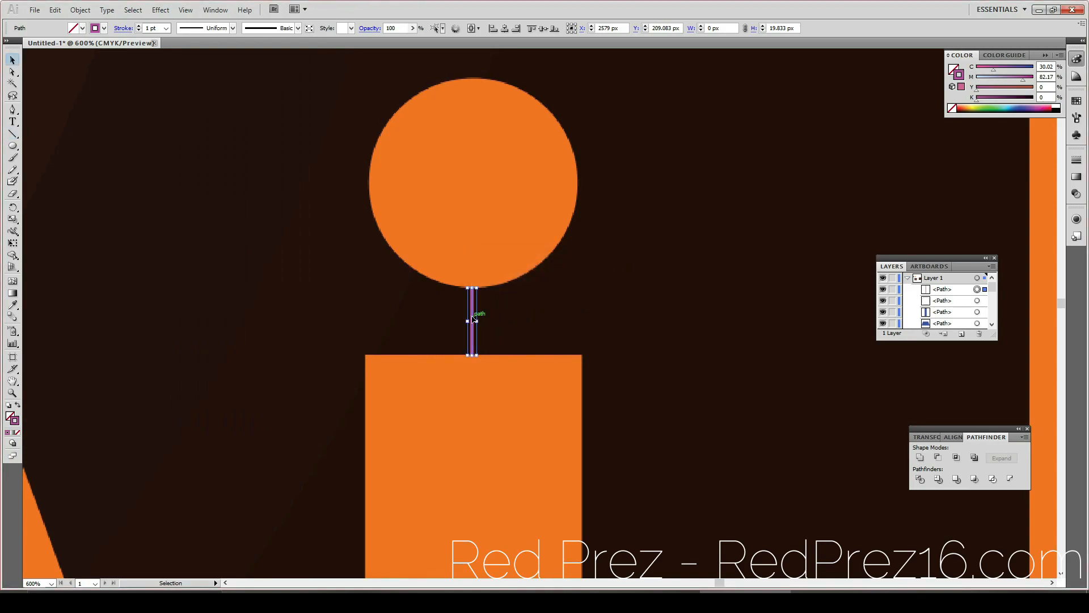
Step: Move the spacer line to the artboard and stand it on the top edge of the blue stem, near its middle
{"action": "scroll", "coordinate": [474, 321], "scroll_direction": "down", "scroll_amount": 5}
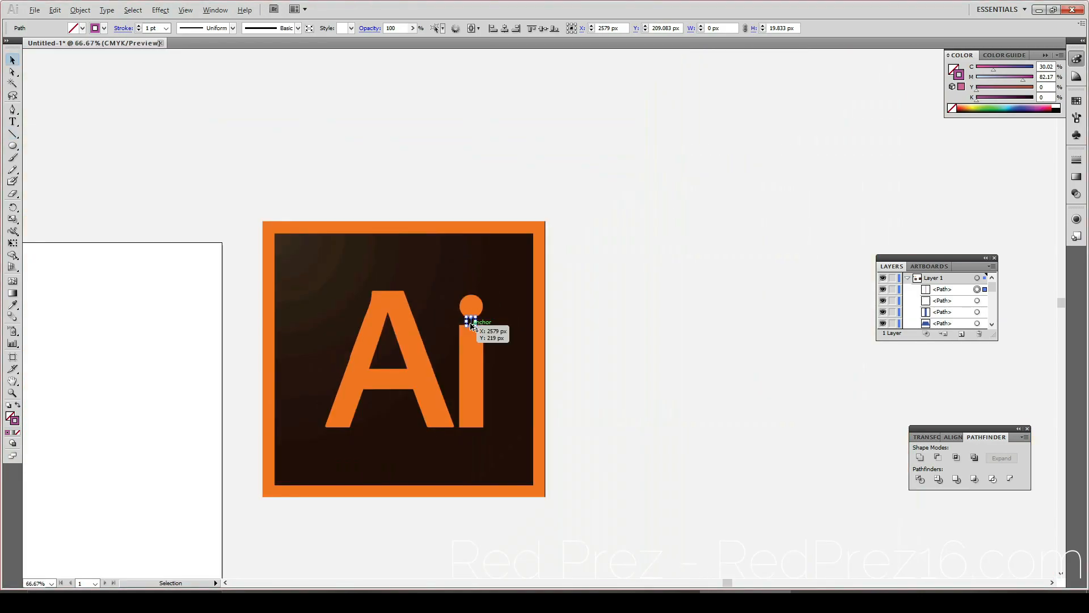
{"action": "left_click_drag", "start_coordinate": [470, 321], "coordinate": [57, 427]}
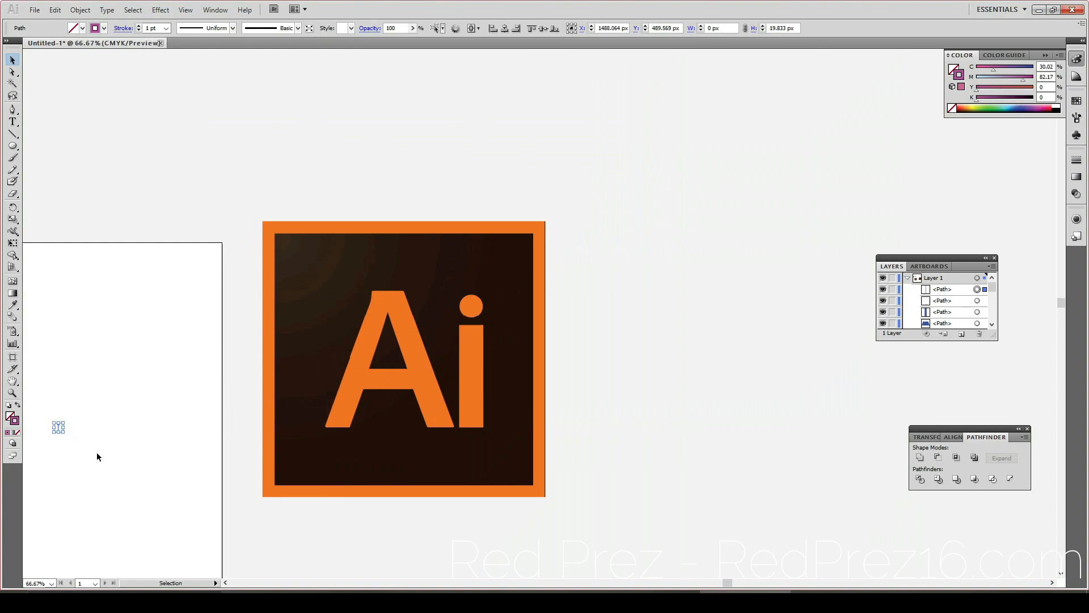
{"action": "scroll", "coordinate": [105, 458], "scroll_direction": "left", "scroll_amount": 6}
{"action": "scroll", "coordinate": [105, 458], "scroll_direction": "left", "scroll_amount": 8}
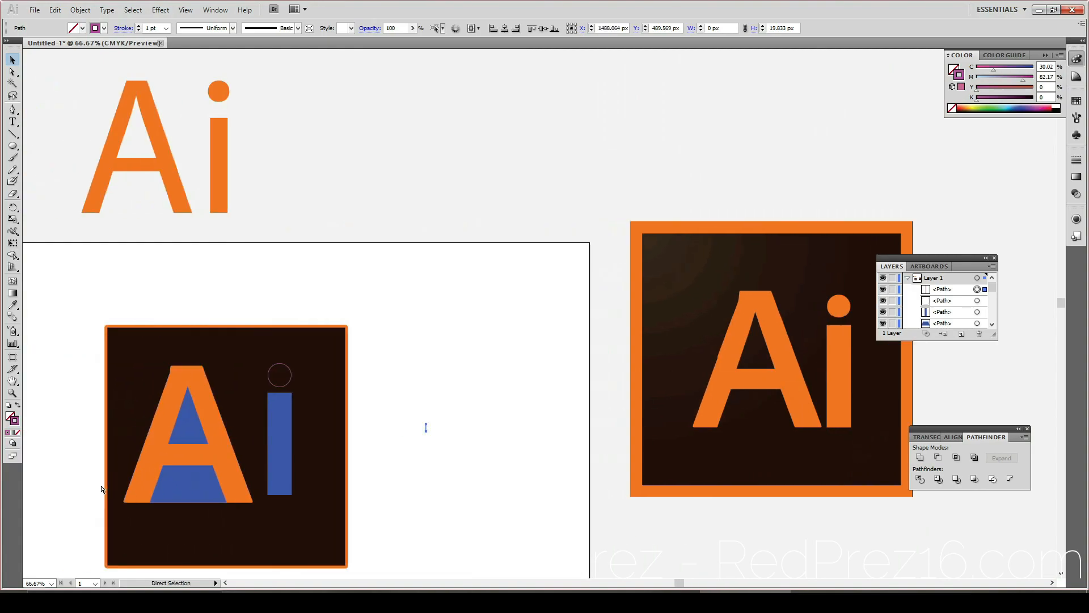
{"action": "scroll", "coordinate": [361, 434], "scroll_direction": "up", "scroll_amount": 4}
{"action": "scroll", "coordinate": [360, 433], "scroll_direction": "up", "scroll_amount": 2}
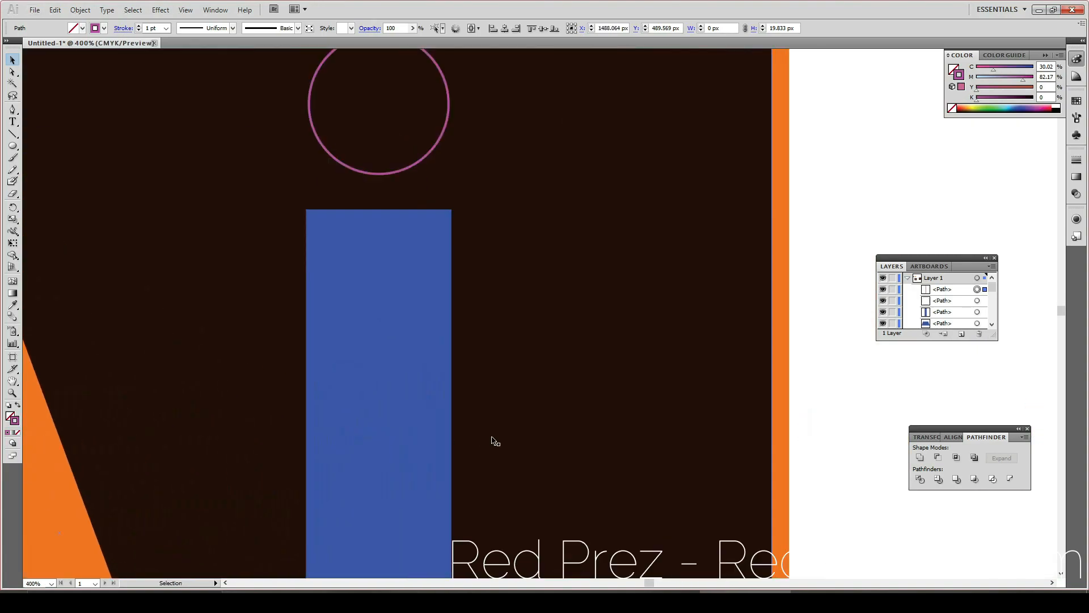
{"action": "scroll", "coordinate": [653, 451], "scroll_direction": "down", "scroll_amount": 1}
{"action": "scroll", "coordinate": [651, 452], "scroll_direction": "right", "scroll_amount": 4}
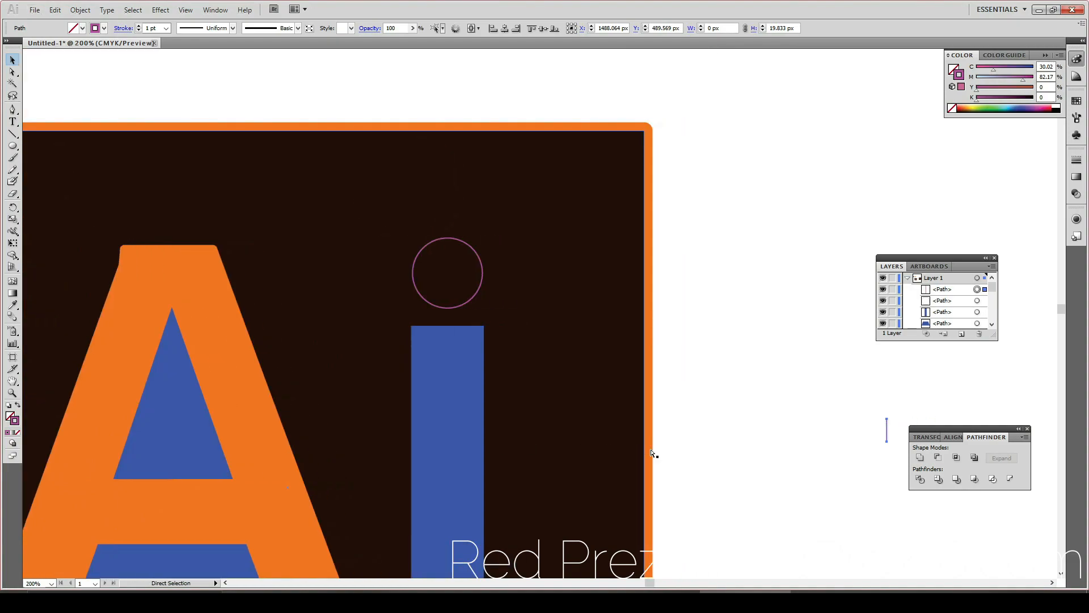
{"action": "left_click_drag", "start_coordinate": [833, 434], "coordinate": [396, 319]}
{"action": "scroll", "coordinate": [396, 379], "scroll_direction": "left", "scroll_amount": 2}
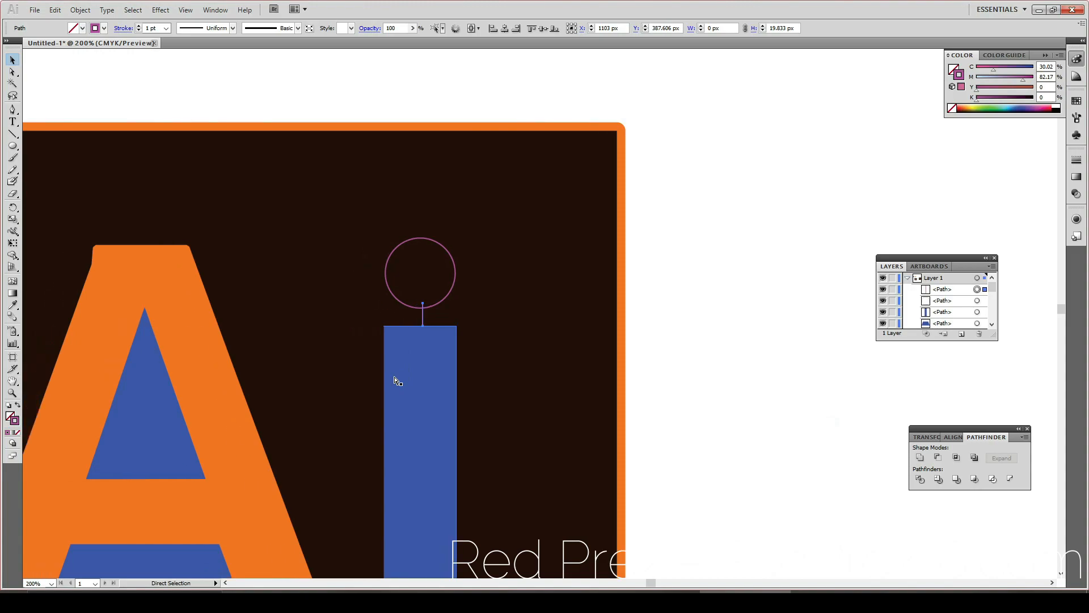
Step: Raise the circle outline so that its lowest point rests on the upper end of the spacer line
{"action": "scroll", "coordinate": [396, 378], "scroll_direction": "up", "scroll_amount": 2}
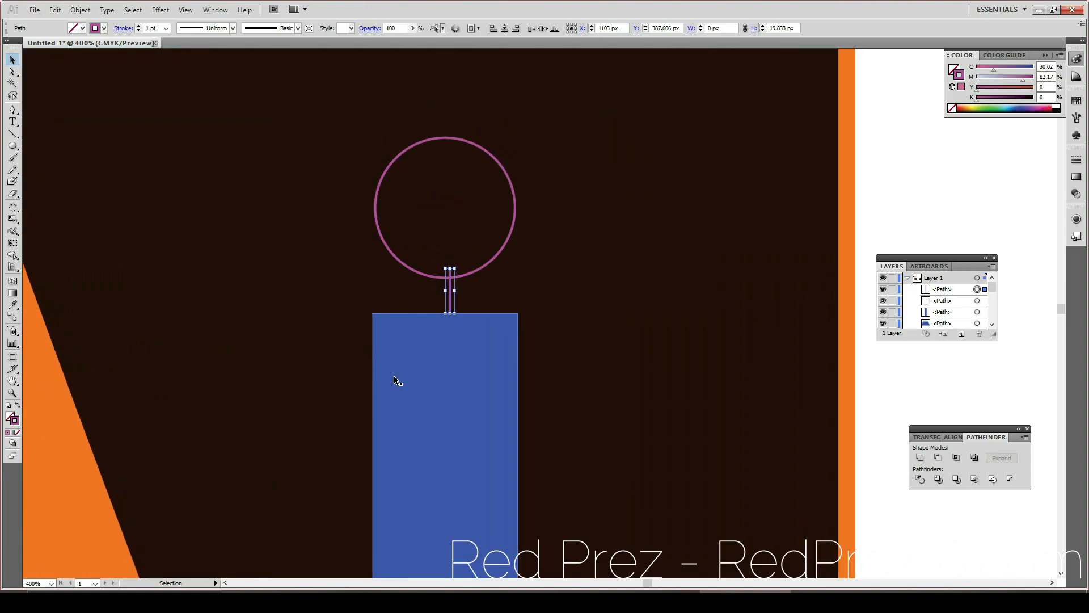
{"action": "scroll", "coordinate": [397, 381], "scroll_direction": "up", "scroll_amount": 2}
{"action": "scroll", "coordinate": [396, 381], "scroll_direction": "up", "scroll_amount": 3}
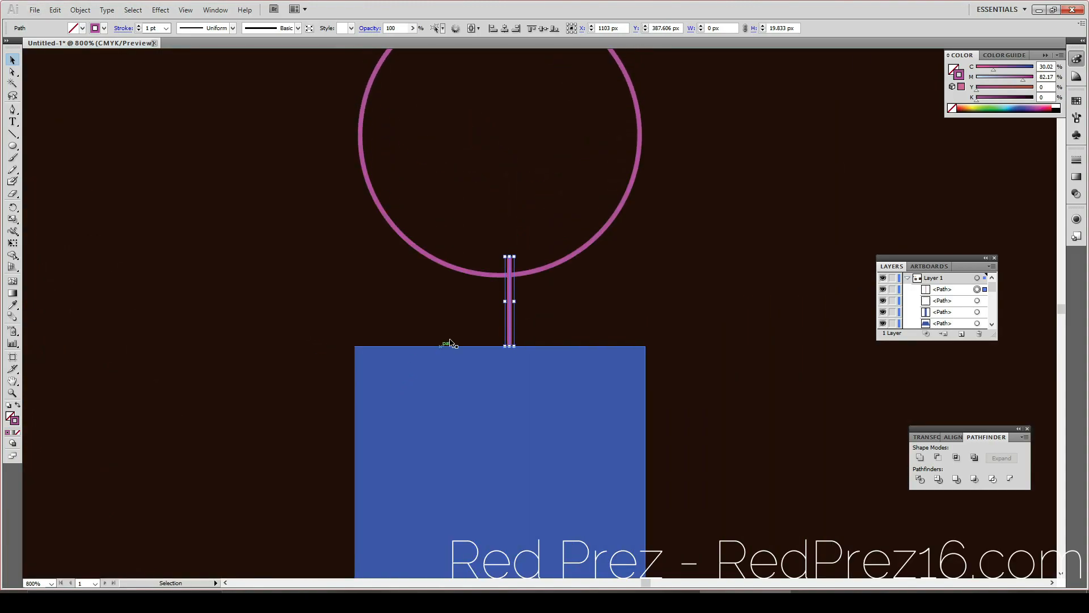
{"action": "left_click", "coordinate": [536, 273]}
{"action": "left_click_drag", "start_coordinate": [536, 272], "coordinate": [538, 254]}
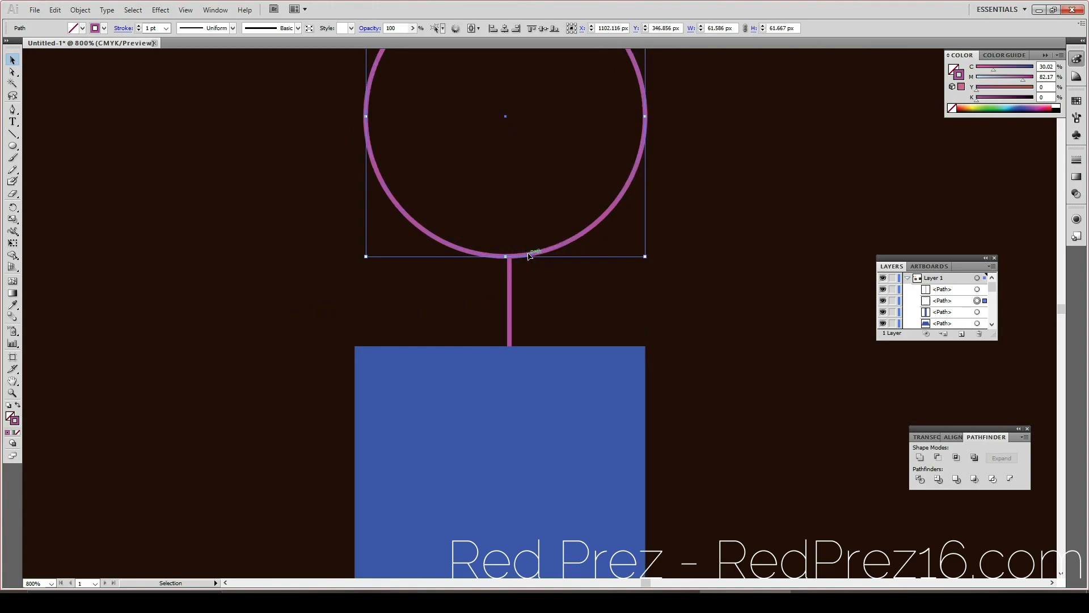
Step: Pull the spacer line out from between the circle and the blue stem and delete it
{"action": "left_click", "coordinate": [454, 292]}
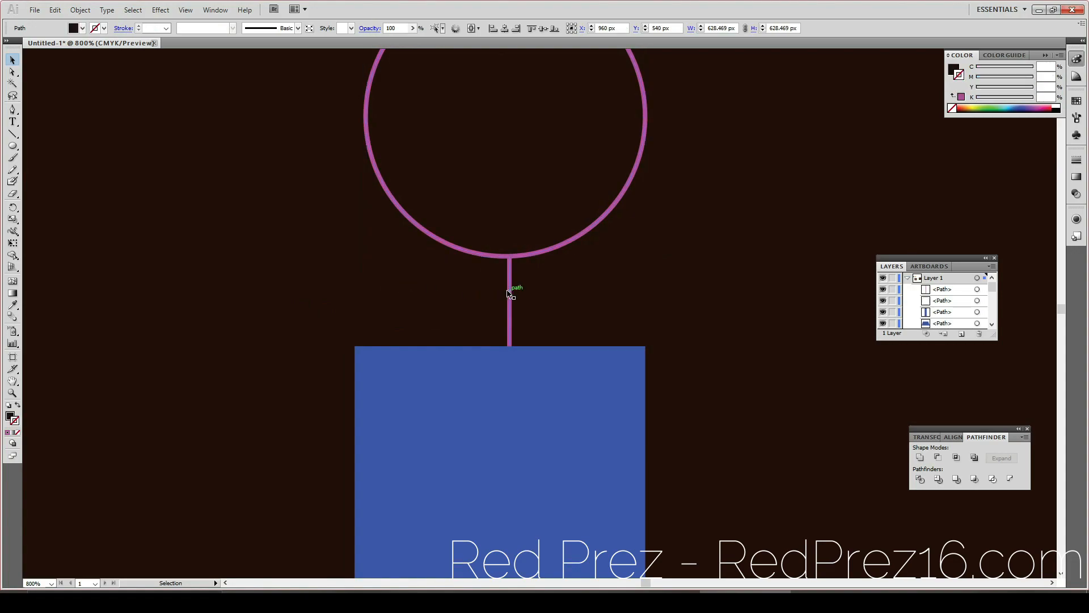
{"action": "left_click_drag", "start_coordinate": [509, 293], "coordinate": [270, 339]}
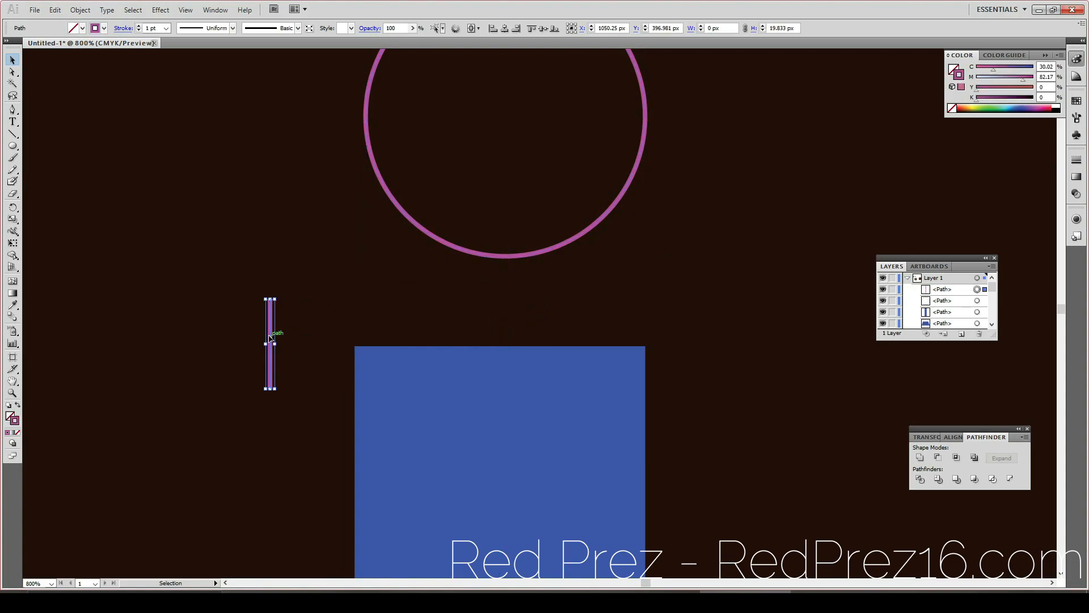
{"action": "right_click", "coordinate": [270, 338]}
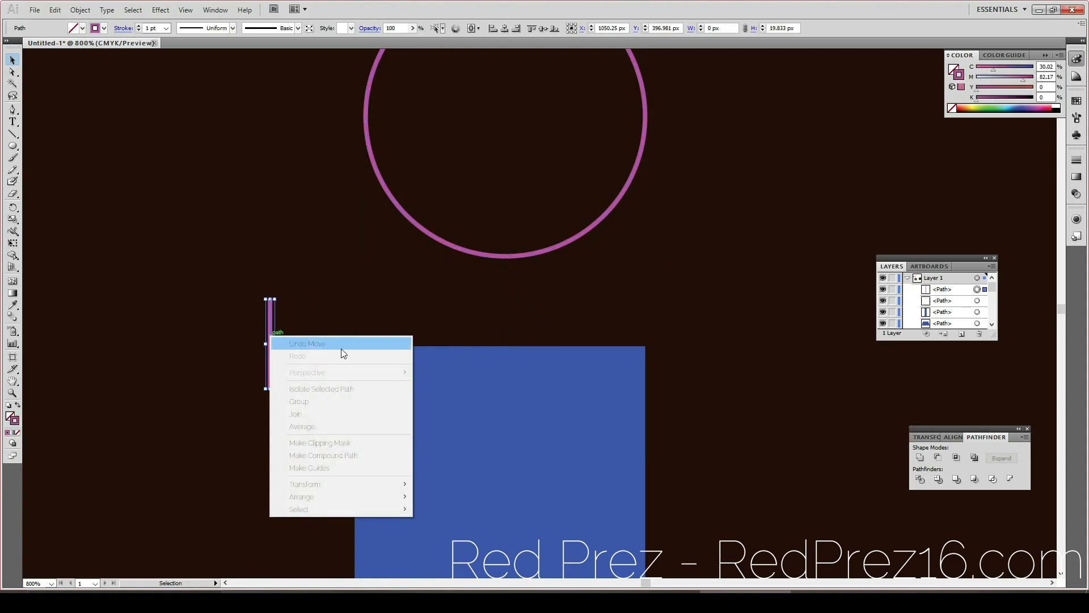
{"action": "left_click", "coordinate": [269, 328]}
{"action": "key", "text": "Delete"}
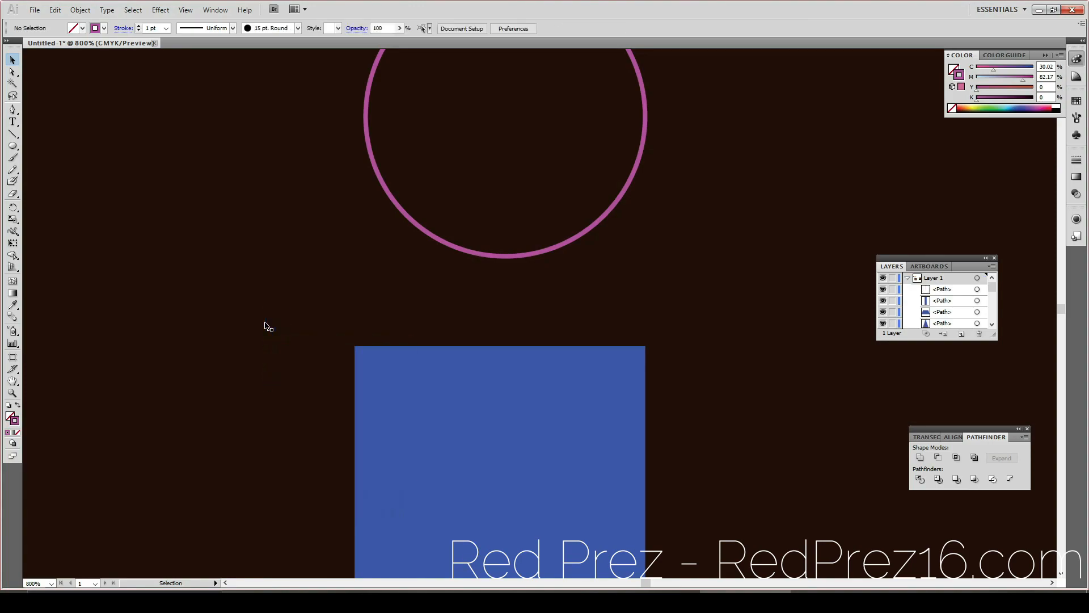
{"action": "scroll", "coordinate": [269, 327], "scroll_direction": "down", "scroll_amount": 4}
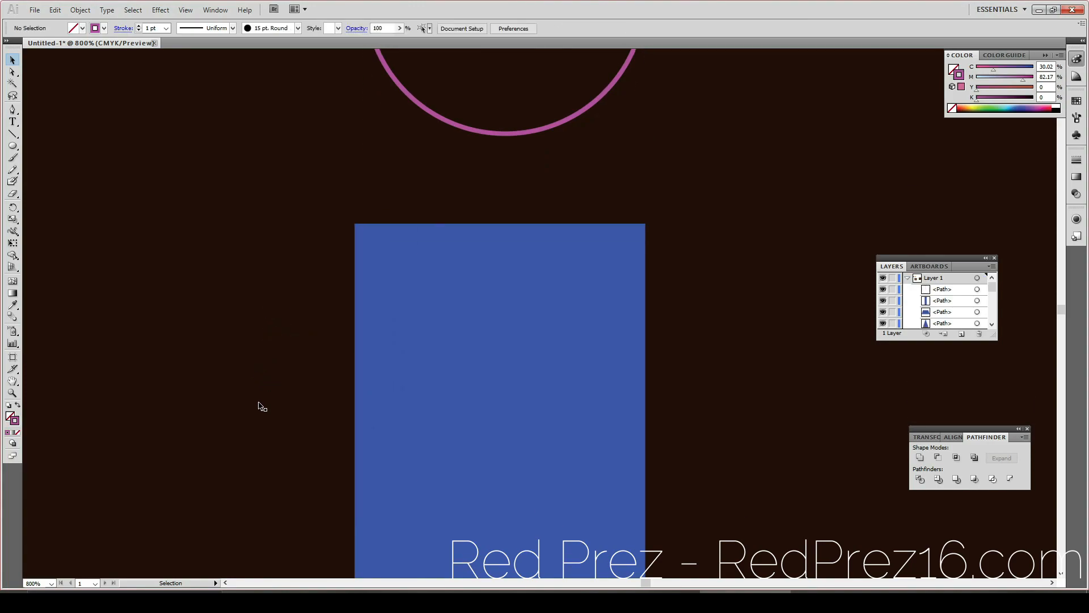
{"action": "scroll", "coordinate": [260, 406], "scroll_direction": "right", "scroll_amount": 2}
{"action": "scroll", "coordinate": [260, 408], "scroll_direction": "down", "scroll_amount": 4}
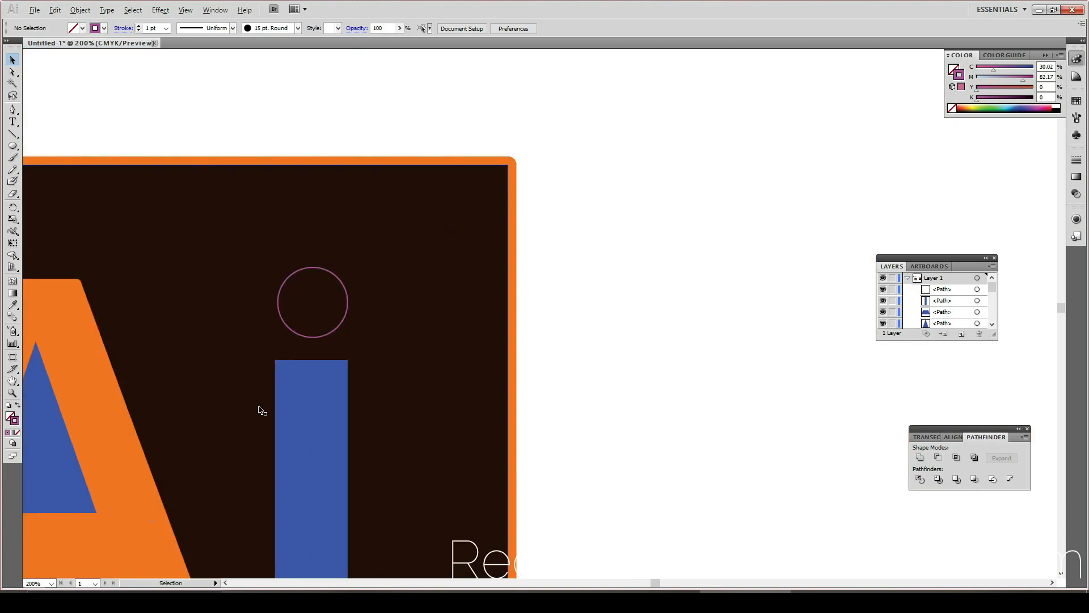
{"action": "scroll", "coordinate": [259, 408], "scroll_direction": "down", "scroll_amount": 1}
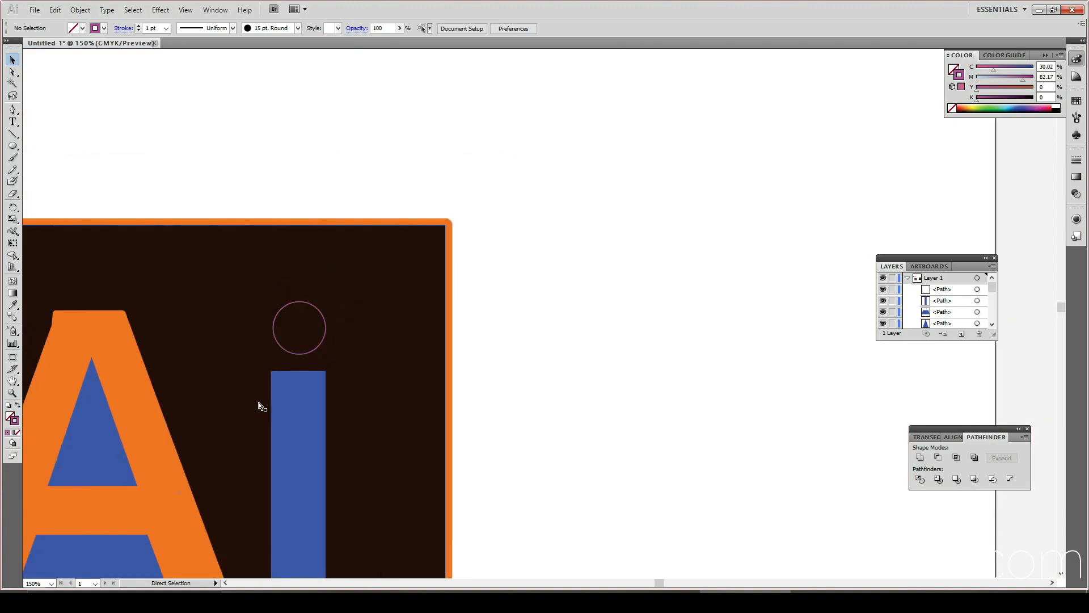
{"action": "key", "text": "ctrl+z"}
{"action": "scroll", "coordinate": [259, 473], "scroll_direction": "right", "scroll_amount": 11}
{"action": "scroll", "coordinate": [271, 472], "scroll_direction": "right", "scroll_amount": 7}
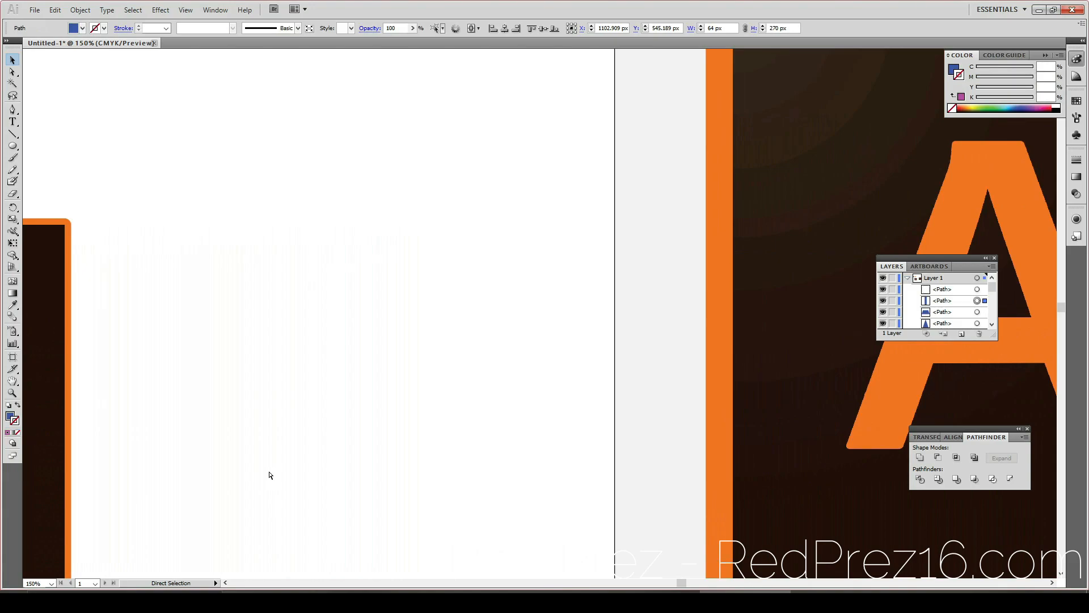
{"action": "left_click", "coordinate": [563, 601]}
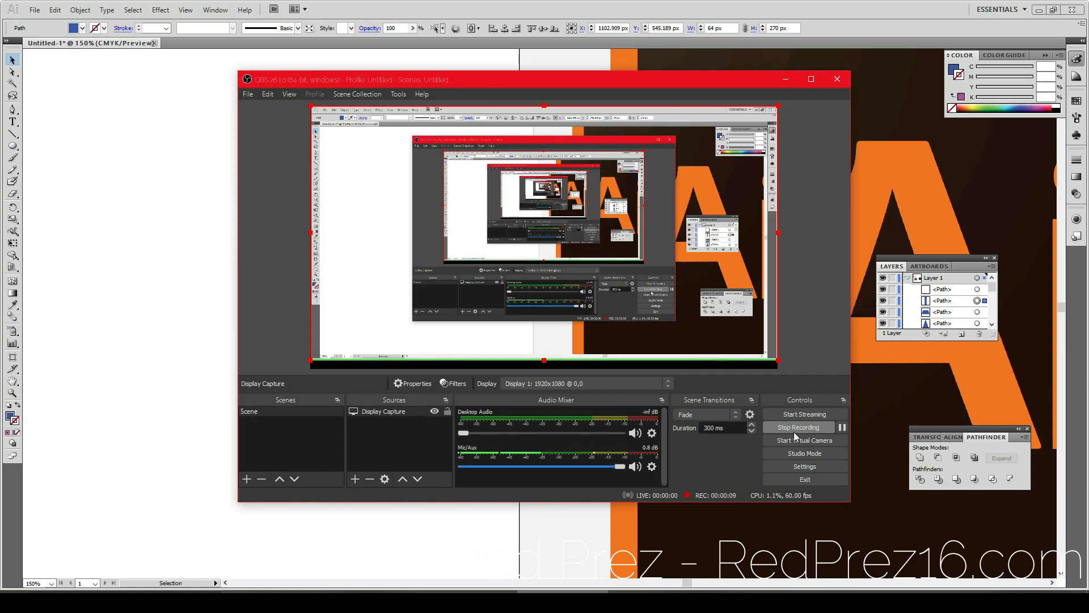
{"action": "left_click", "coordinate": [786, 79]}
Step: Move the reference image straight down so it sits beside the artboard
{"action": "left_click_drag", "start_coordinate": [783, 100], "coordinate": [772, 571]}
{"action": "scroll", "coordinate": [774, 571], "scroll_direction": "down", "scroll_amount": 3}
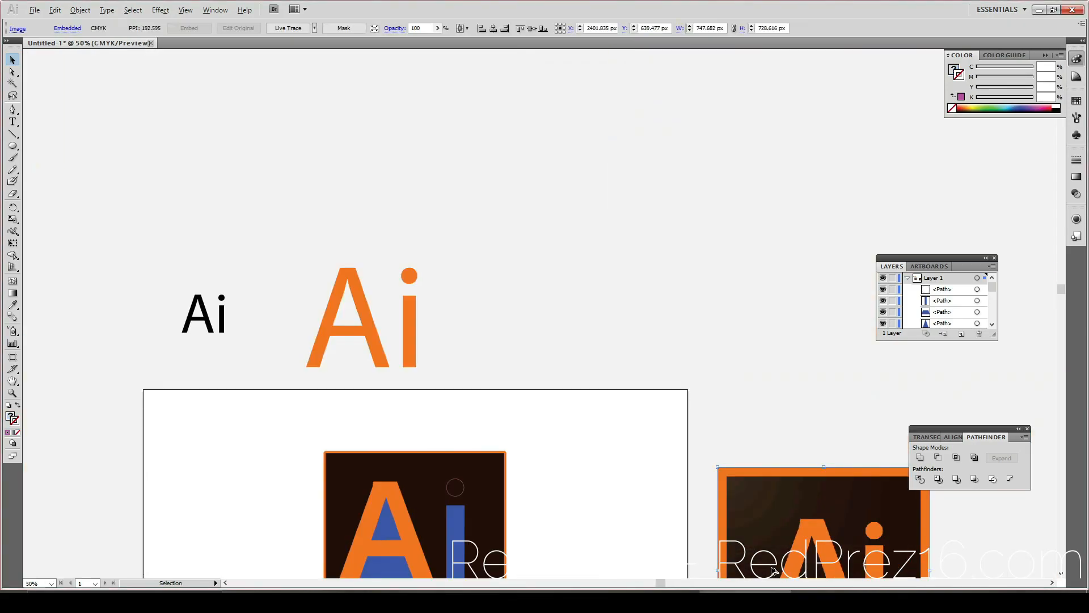
Step: Draw a vertical line about 267 px long between the A's foot and the i's stem on the reference image, spanning the stem's height
{"action": "scroll", "coordinate": [774, 571], "scroll_direction": "down", "scroll_amount": 2}
{"action": "scroll", "coordinate": [774, 572], "scroll_direction": "right", "scroll_amount": 6}
{"action": "scroll", "coordinate": [772, 556], "scroll_direction": "down", "scroll_amount": 4}
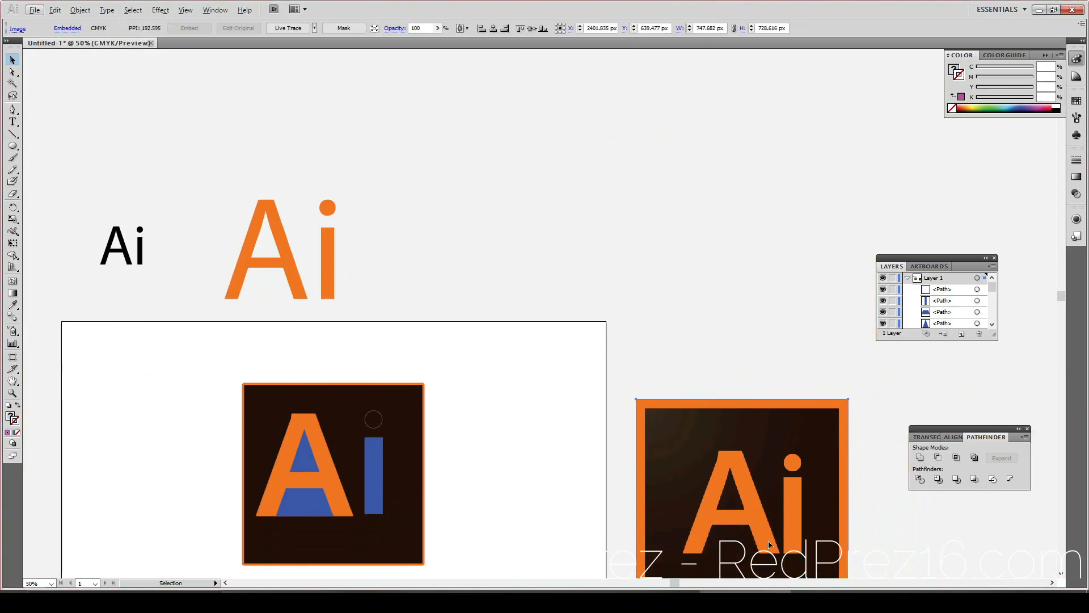
{"action": "scroll", "coordinate": [765, 553], "scroll_direction": "right", "scroll_amount": 2}
{"action": "scroll", "coordinate": [765, 555], "scroll_direction": "right", "scroll_amount": 5}
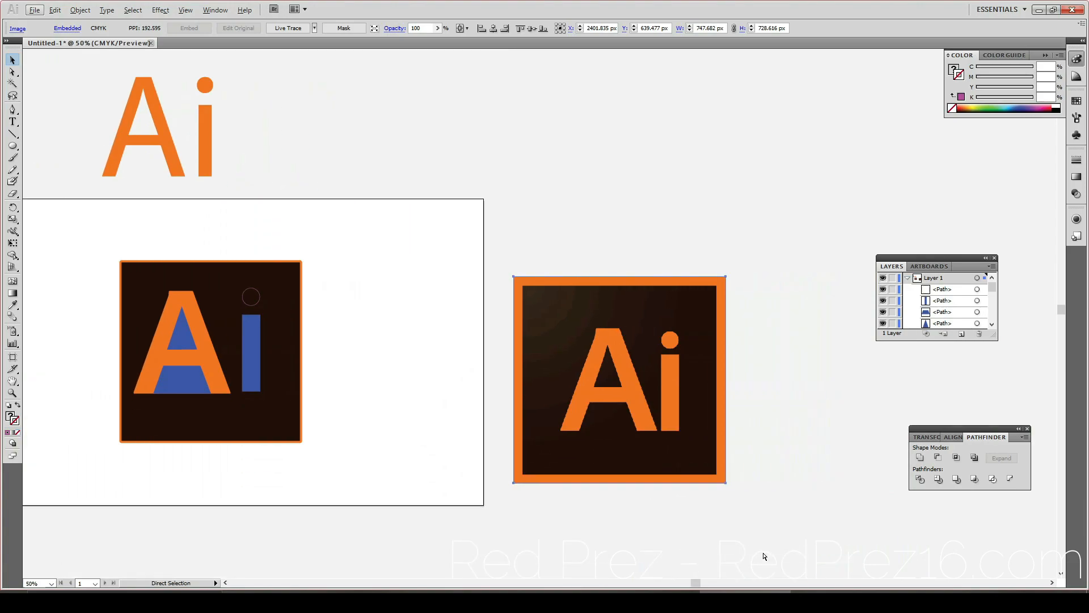
{"action": "scroll", "coordinate": [700, 540], "scroll_direction": "up", "scroll_amount": 4}
{"action": "scroll", "coordinate": [700, 542], "scroll_direction": "up", "scroll_amount": 9}
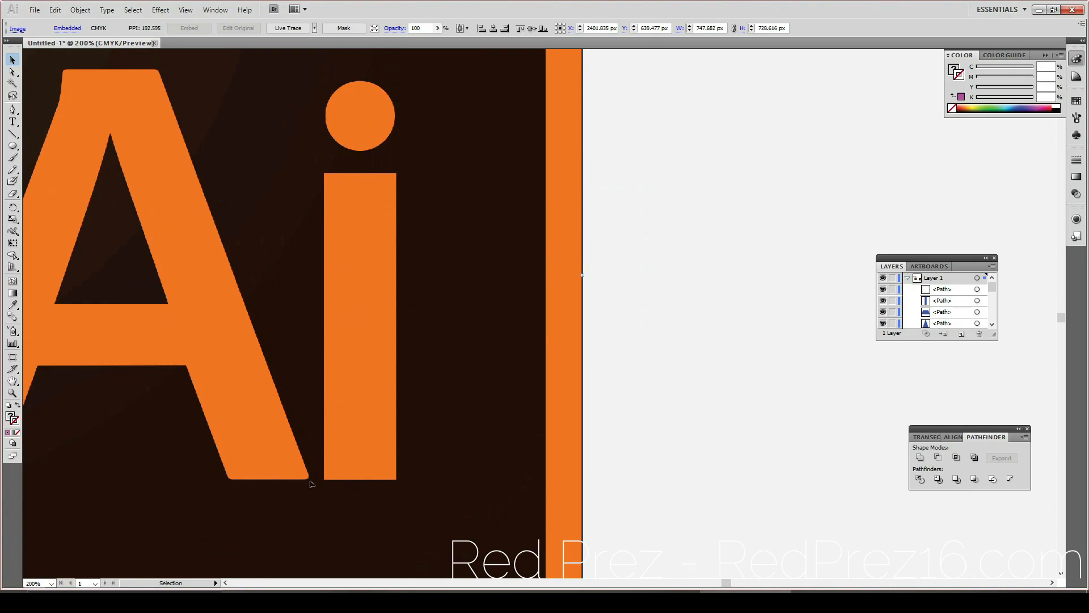
{"action": "scroll", "coordinate": [311, 483], "scroll_direction": "up", "scroll_amount": 2}
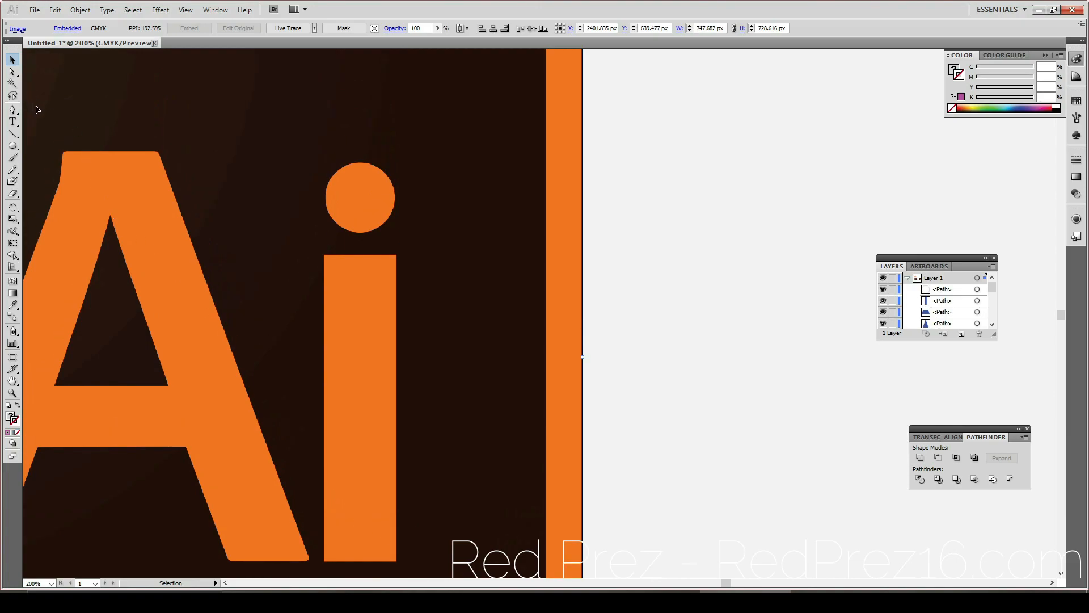
{"action": "left_click", "coordinate": [13, 133]}
{"action": "left_click_drag", "start_coordinate": [315, 558], "coordinate": [316, 250]}
{"action": "left_click_drag", "start_coordinate": [326, 257], "coordinate": [332, 256]}
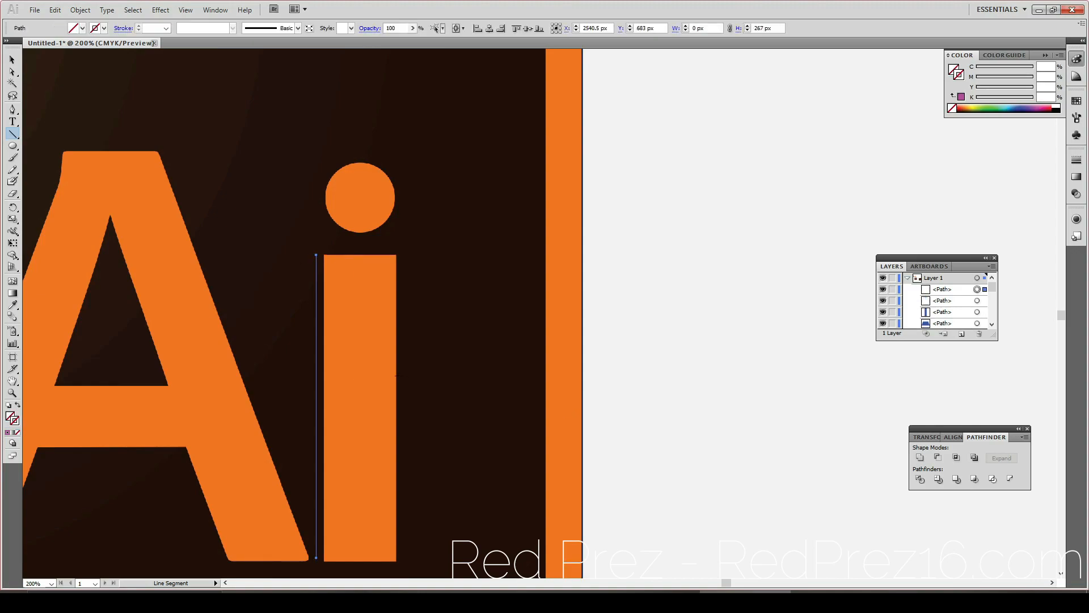
Step: Draw a horizontal line about 105.5 px long from the vertical line's upper end to the A's edge, and group both lines
{"action": "scroll", "coordinate": [347, 301], "scroll_direction": "down", "scroll_amount": 1}
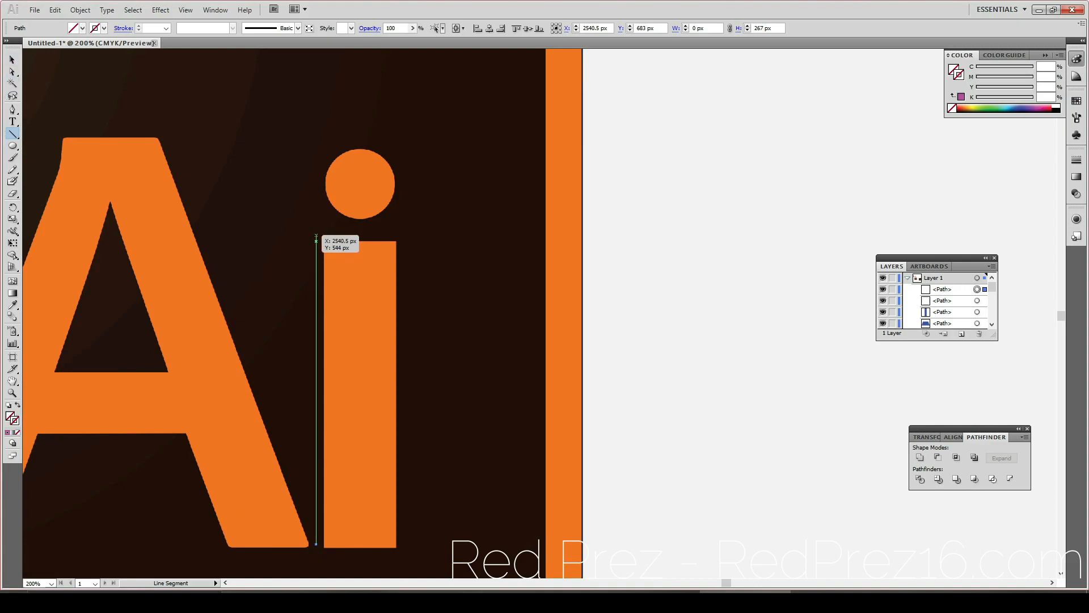
{"action": "left_click_drag", "start_coordinate": [315, 241], "coordinate": [197, 253]}
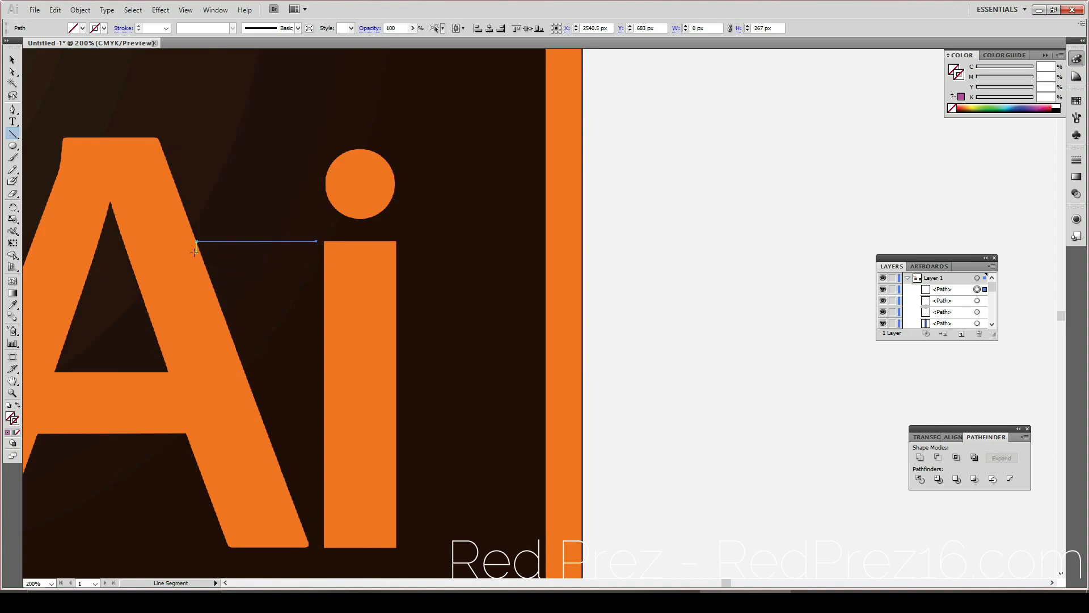
{"action": "key", "text": "v"}
{"action": "left_click", "coordinate": [316, 250], "text": "shift"}
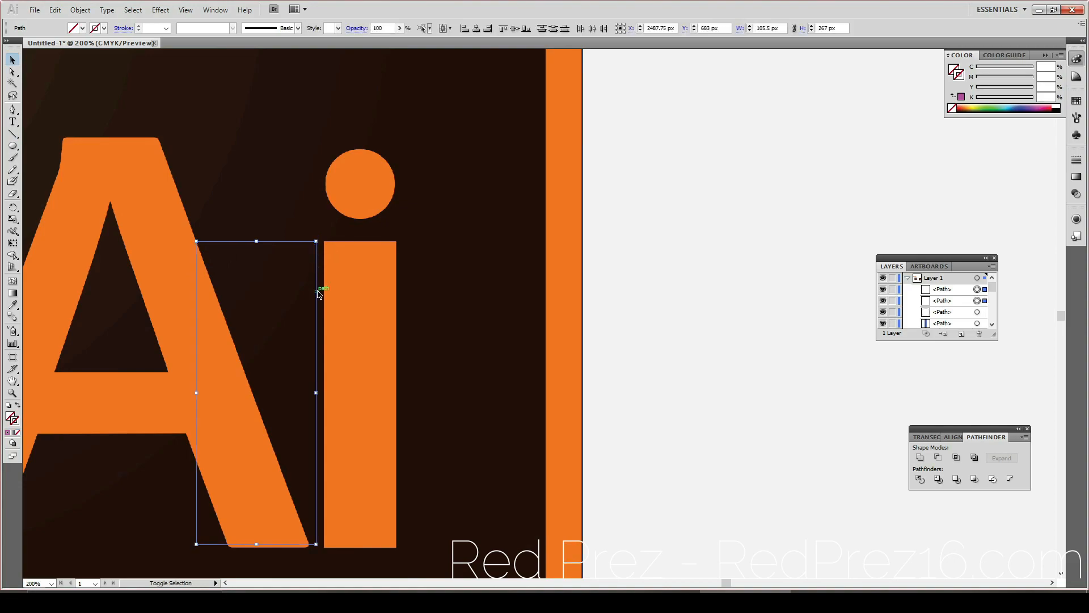
{"action": "right_click", "coordinate": [305, 251]}
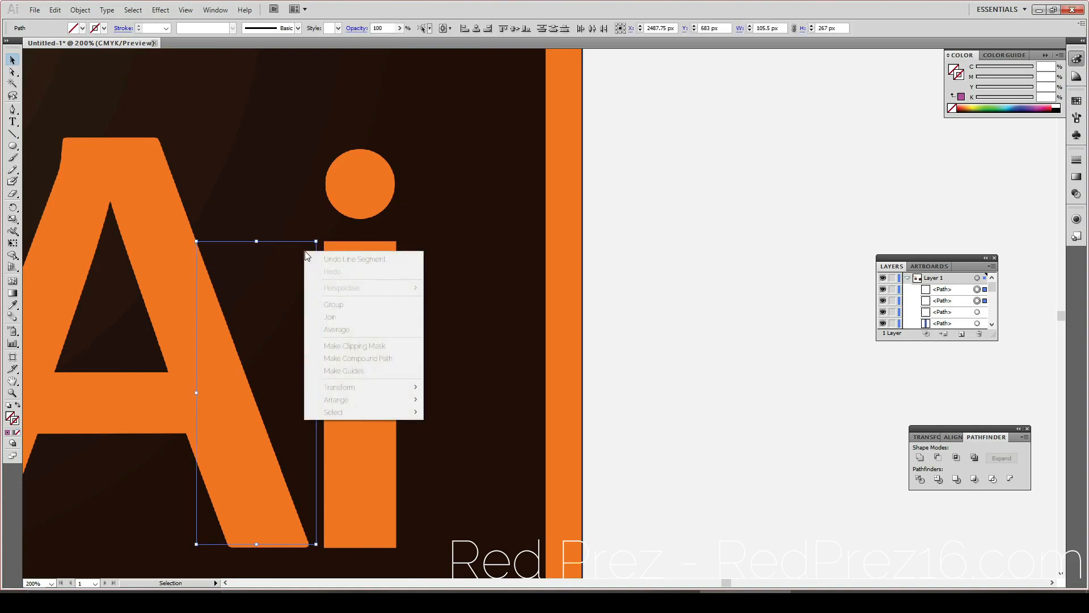
{"action": "left_click", "coordinate": [333, 318]}
Step: Apply the 7 pt. Round brush to the grouped spacer lines
{"action": "left_click", "coordinate": [298, 28]}
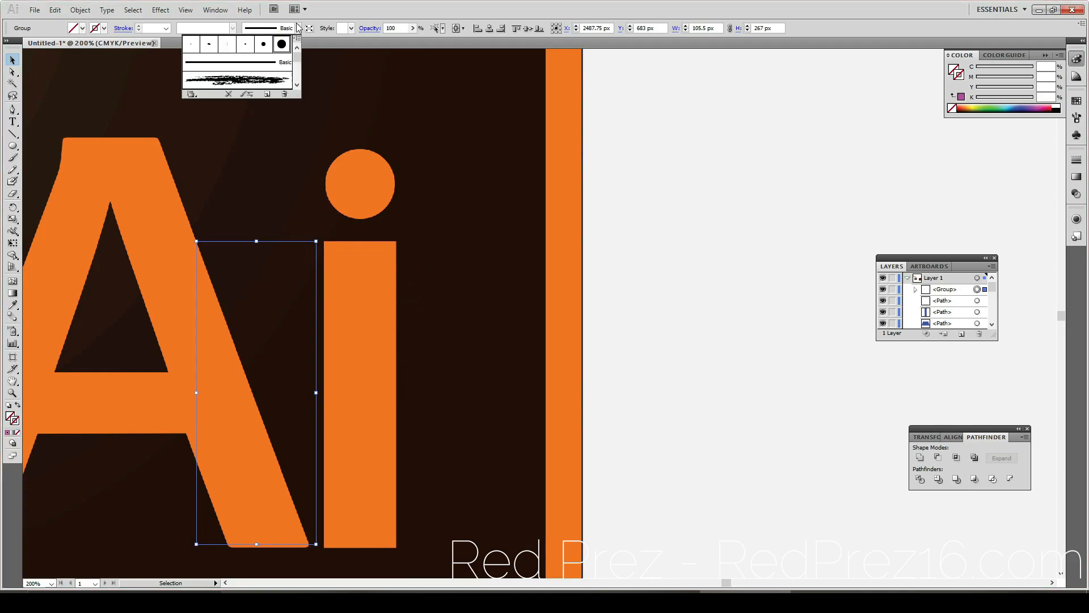
{"action": "left_click", "coordinate": [264, 45]}
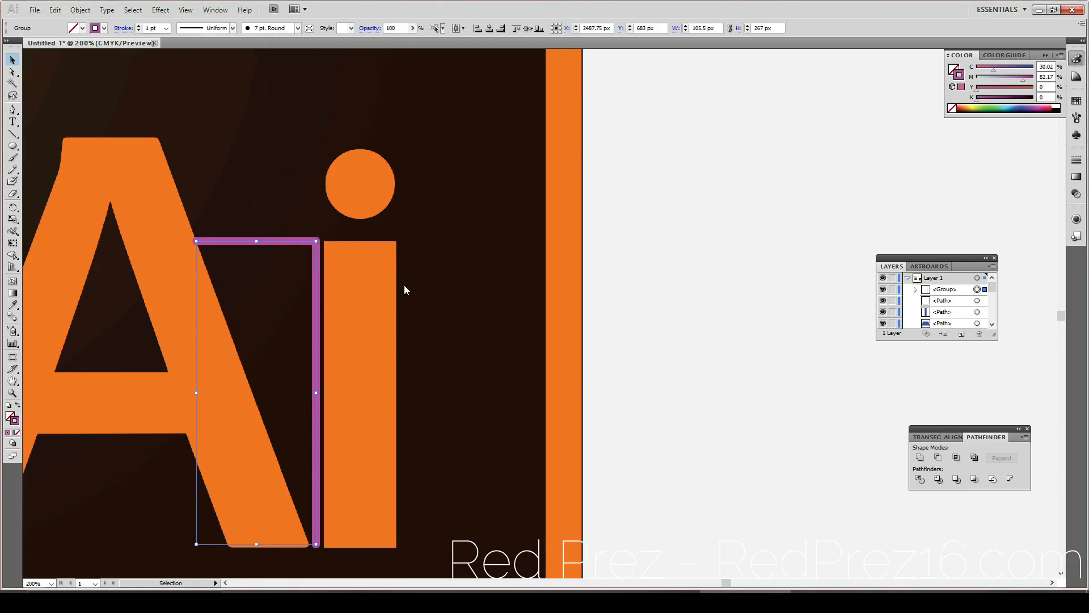
{"action": "left_click", "coordinate": [734, 253]}
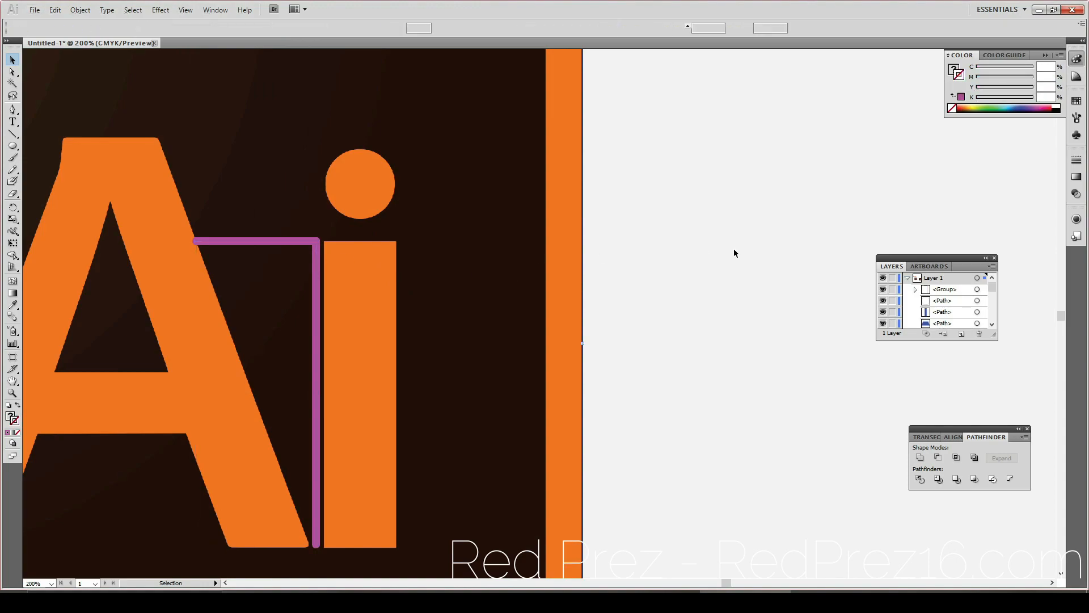
Step: Move the grouped spacer lines from the reference image onto the artboard logo, between the A and the blue stem
{"action": "left_click", "coordinate": [291, 245]}
{"action": "scroll", "coordinate": [290, 249], "scroll_direction": "down", "scroll_amount": 3}
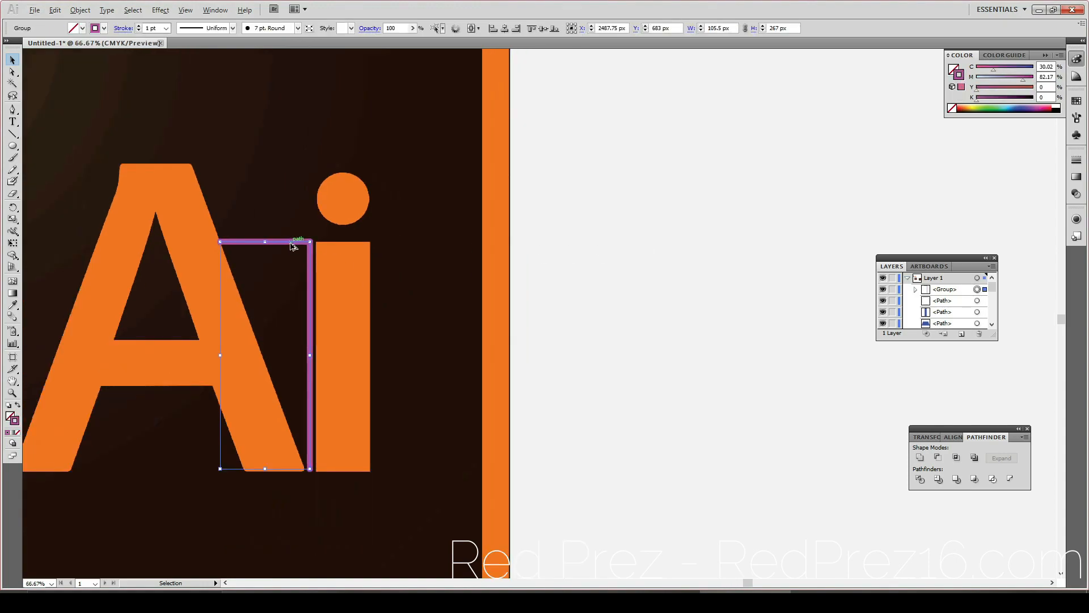
{"action": "left_click_drag", "start_coordinate": [290, 243], "coordinate": [112, 482]}
{"action": "scroll", "coordinate": [149, 470], "scroll_direction": "left", "scroll_amount": 15}
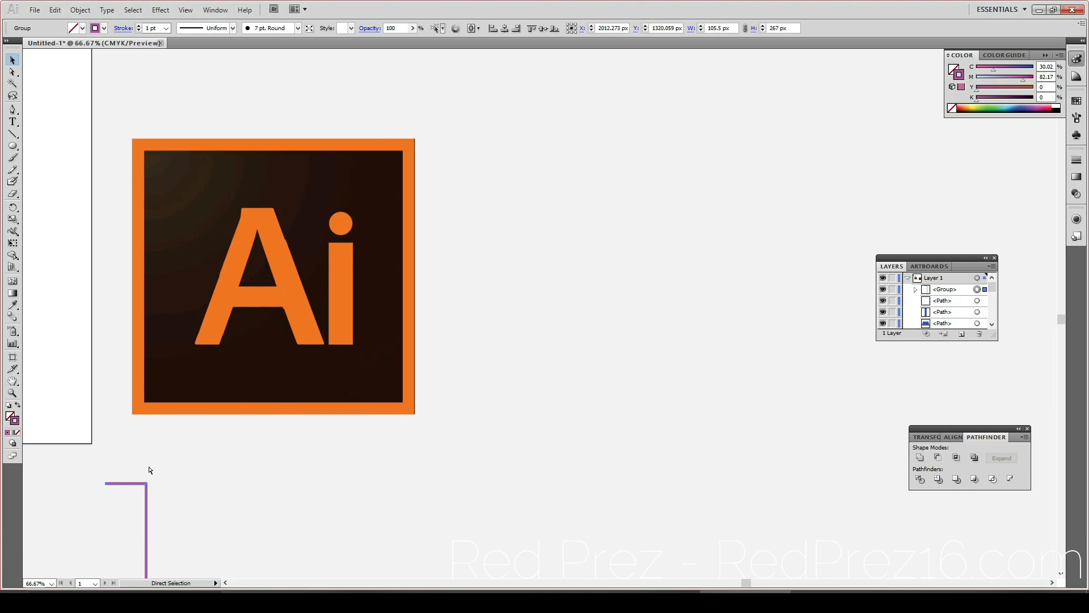
{"action": "scroll", "coordinate": [168, 466], "scroll_direction": "left", "scroll_amount": 10}
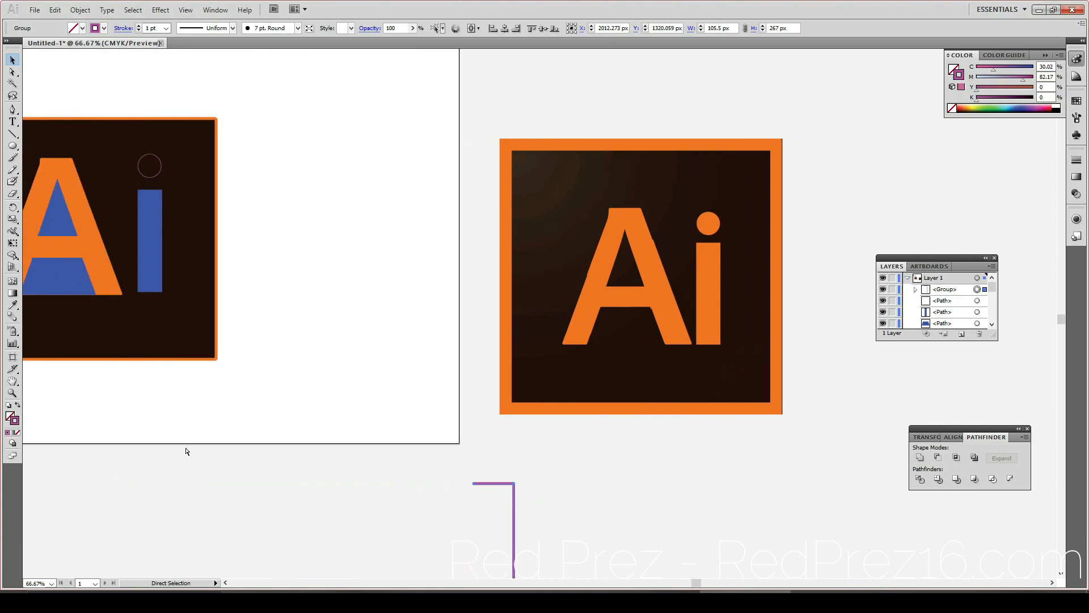
{"action": "left_click_drag", "start_coordinate": [621, 491], "coordinate": [290, 342]}
{"action": "scroll", "coordinate": [338, 439], "scroll_direction": "up", "scroll_amount": 2}
{"action": "scroll", "coordinate": [337, 449], "scroll_direction": "up", "scroll_amount": 1}
{"action": "left_click_drag", "start_coordinate": [291, 487], "coordinate": [262, 429]}
{"action": "scroll", "coordinate": [263, 429], "scroll_direction": "up", "scroll_amount": 3}
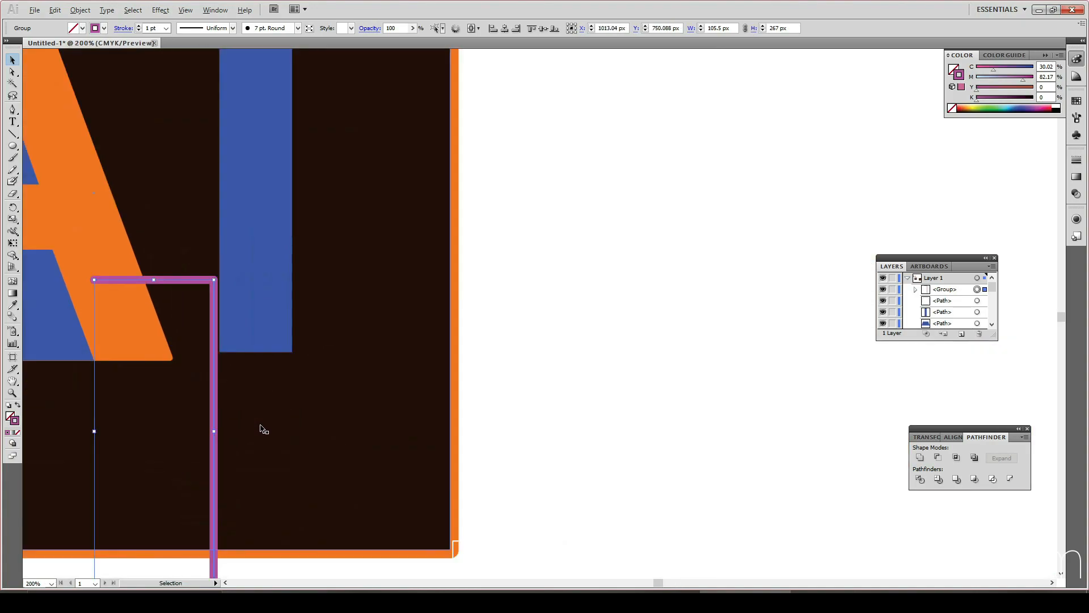
Step: Position the spacer group so its horizontal line starts at the A's slanted edge and is level with the top of the blue stem
{"action": "left_click_drag", "start_coordinate": [183, 281], "coordinate": [179, 103]}
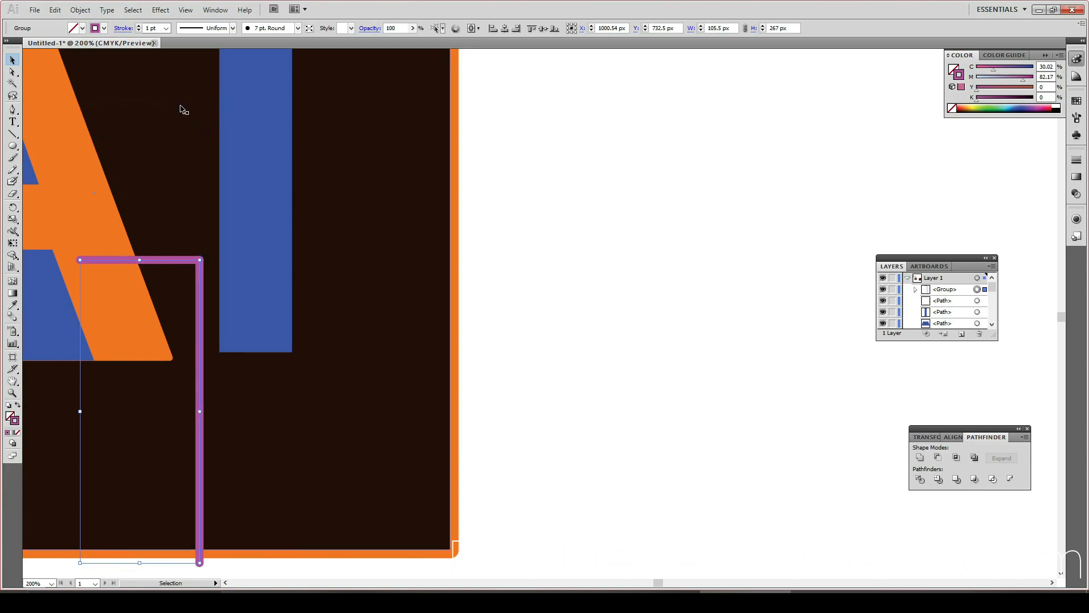
{"action": "left_click_drag", "start_coordinate": [155, 260], "coordinate": [168, 115]}
{"action": "scroll", "coordinate": [284, 375], "scroll_direction": "up", "scroll_amount": 4}
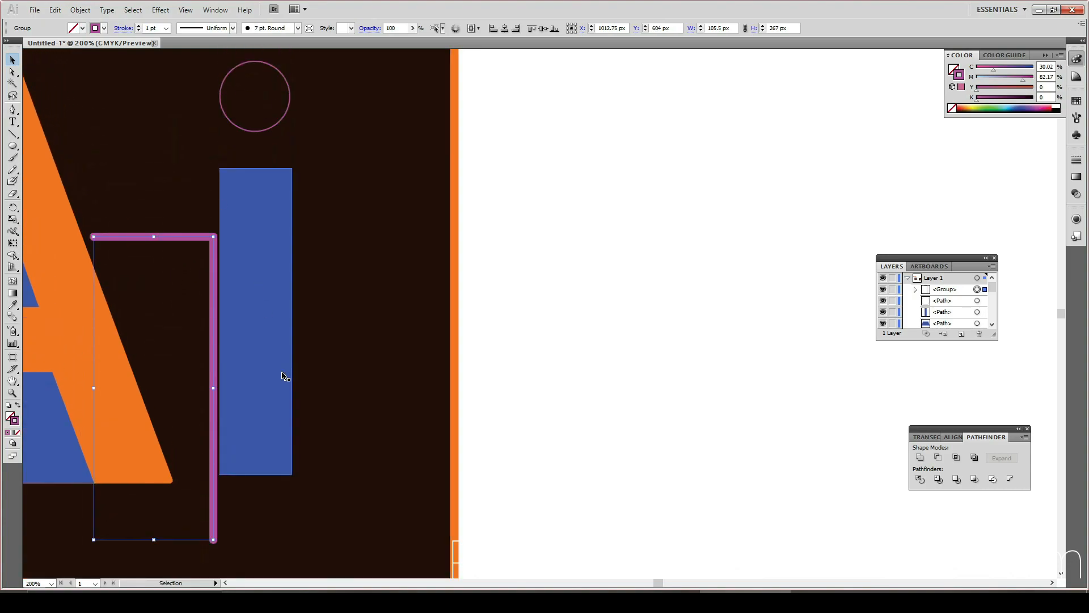
{"action": "scroll", "coordinate": [284, 374], "scroll_direction": "up", "scroll_amount": 5}
{"action": "left_click_drag", "start_coordinate": [177, 362], "coordinate": [188, 294]}
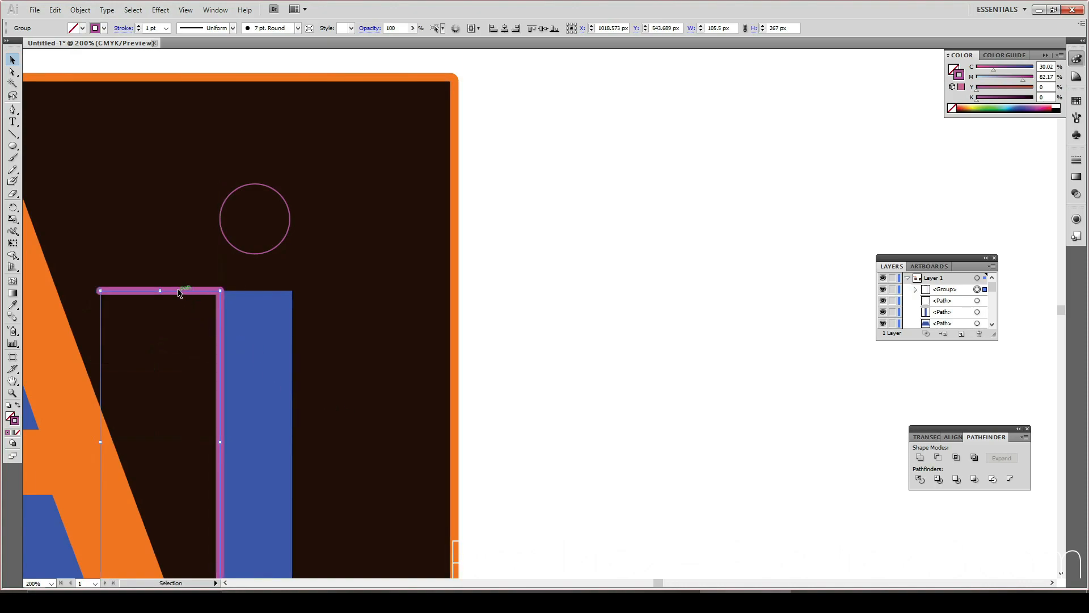
{"action": "left_click_drag", "start_coordinate": [178, 292], "coordinate": [136, 296]}
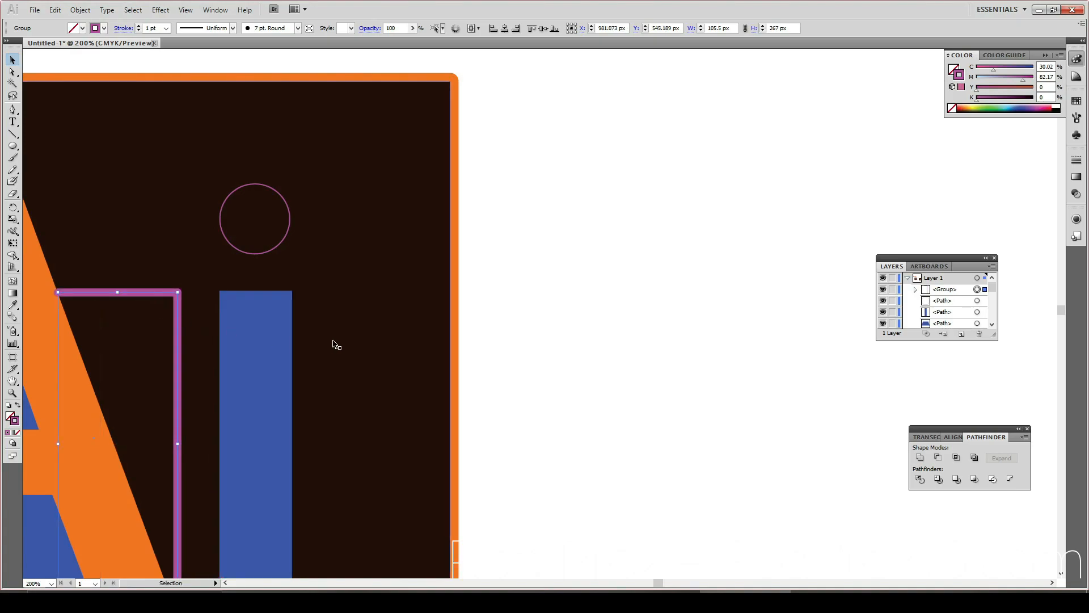
{"action": "left_click", "coordinate": [312, 348]}
{"action": "scroll", "coordinate": [260, 452], "scroll_direction": "down", "scroll_amount": 2}
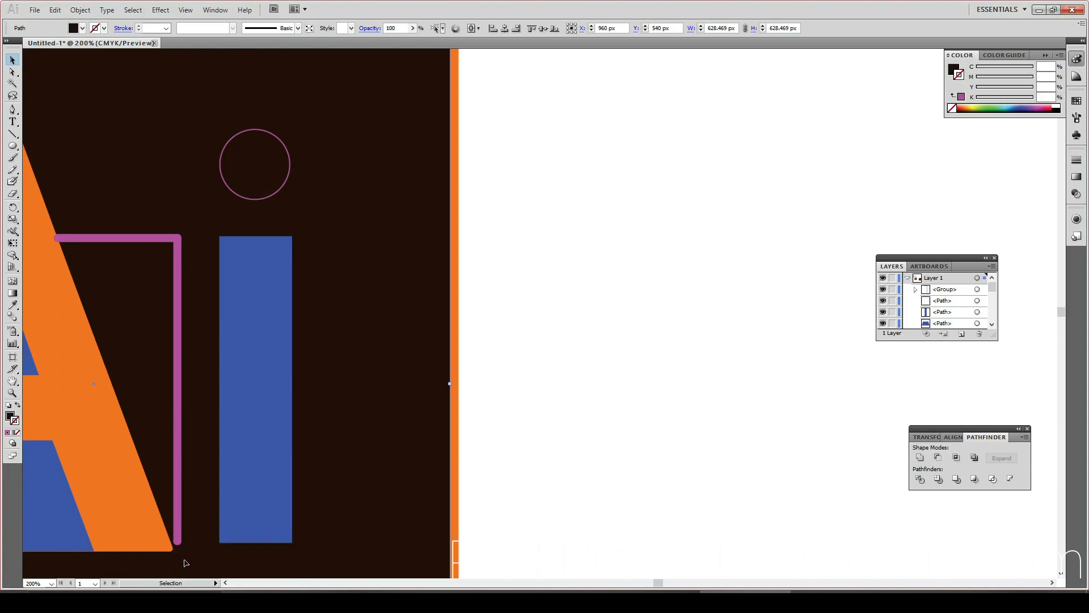
Step: Nudge the blue stem left to an X position of 1068.909 px, against the spacer group's vertical line
{"action": "left_click", "coordinate": [280, 414]}
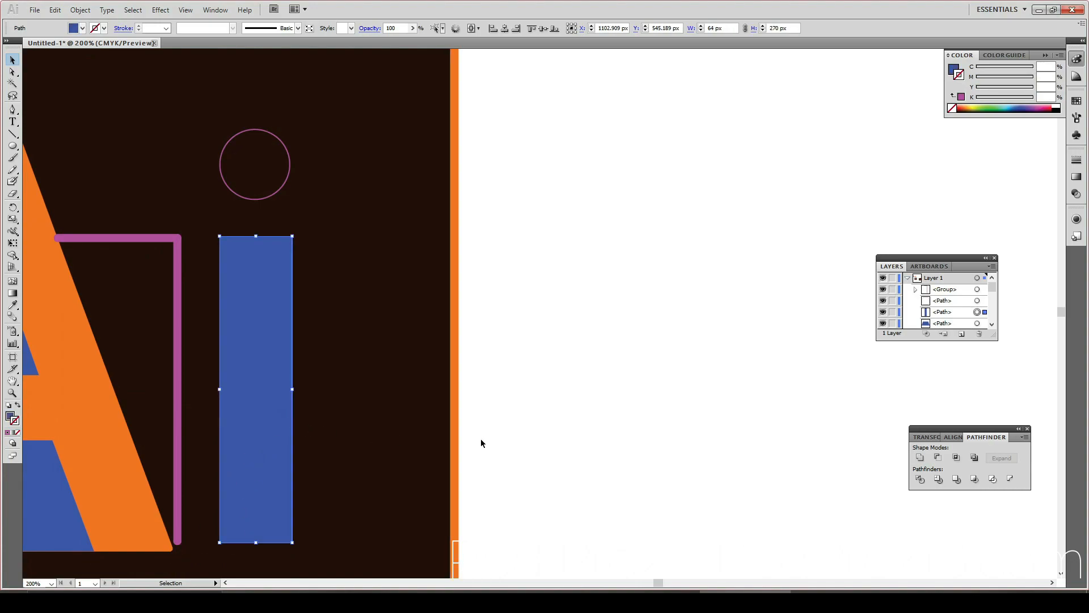
{"action": "key", "text": "Left"}
{"action": "key", "text": "Left"}
{"action": "key", "text": "Left"}
{"action": "key", "text": "Left"}
{"action": "key", "text": "Left"}
{"action": "key", "text": "Left"}
{"action": "key", "text": "Left"}
{"action": "key", "text": "Left"}
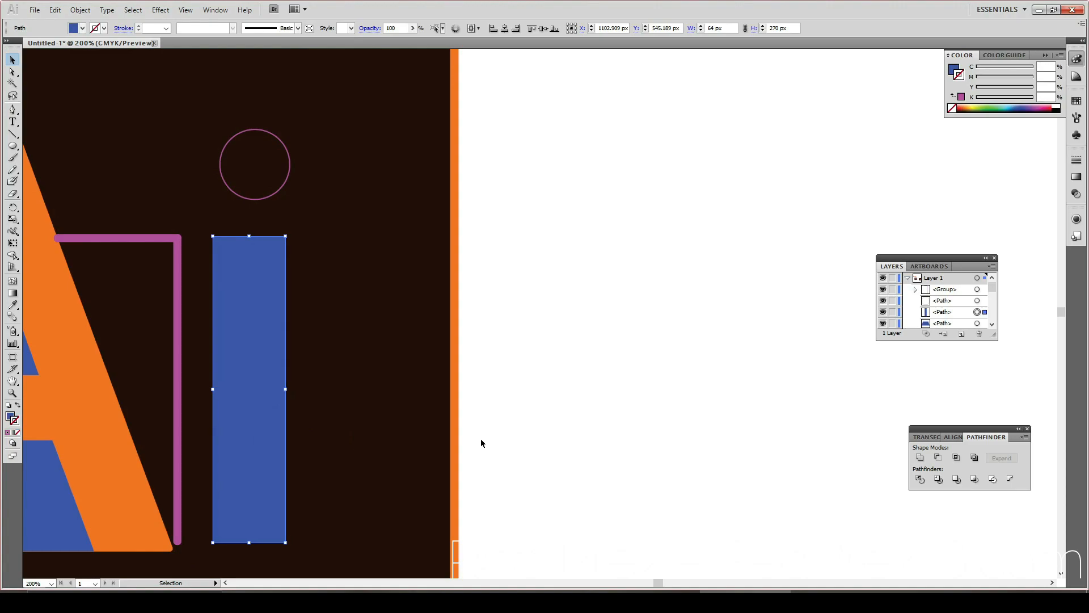
{"action": "key", "text": "Left"}
{"action": "key", "text": "Left"}
{"action": "key", "text": "Left"}
{"action": "key", "text": "Left"}
{"action": "key", "text": "Left"}
{"action": "key", "text": "Left"}
{"action": "key", "text": "Left"}
{"action": "key", "text": "Left"}
{"action": "key", "text": "Left"}
{"action": "key", "text": "Left"}
{"action": "key", "text": "Left"}
{"action": "key", "text": "Left"}
{"action": "key", "text": "Left"}
{"action": "key", "text": "Left"}
{"action": "key", "text": "Left"}
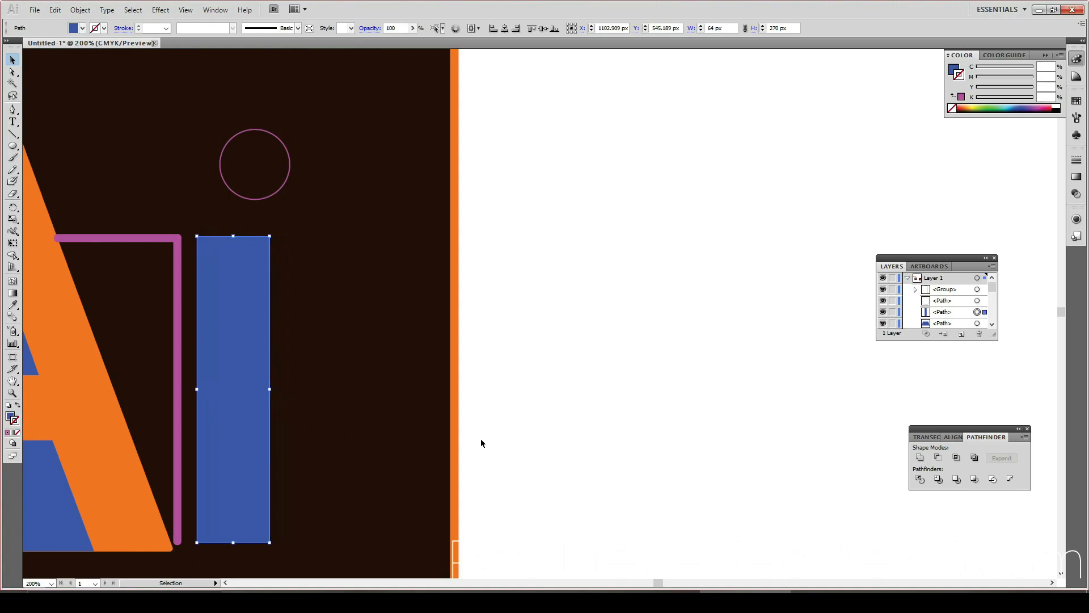
{"action": "key", "text": "Left"}
{"action": "key", "text": "Left"}
{"action": "key", "text": "Left"}
{"action": "key", "text": "Left"}
{"action": "key", "text": "Left"}
{"action": "key", "text": "Left"}
{"action": "key", "text": "Left"}
{"action": "key", "text": "Left"}
{"action": "key", "text": "Left"}
{"action": "key", "text": "Left"}
{"action": "key", "text": "Left"}
{"action": "key", "text": "Left"}
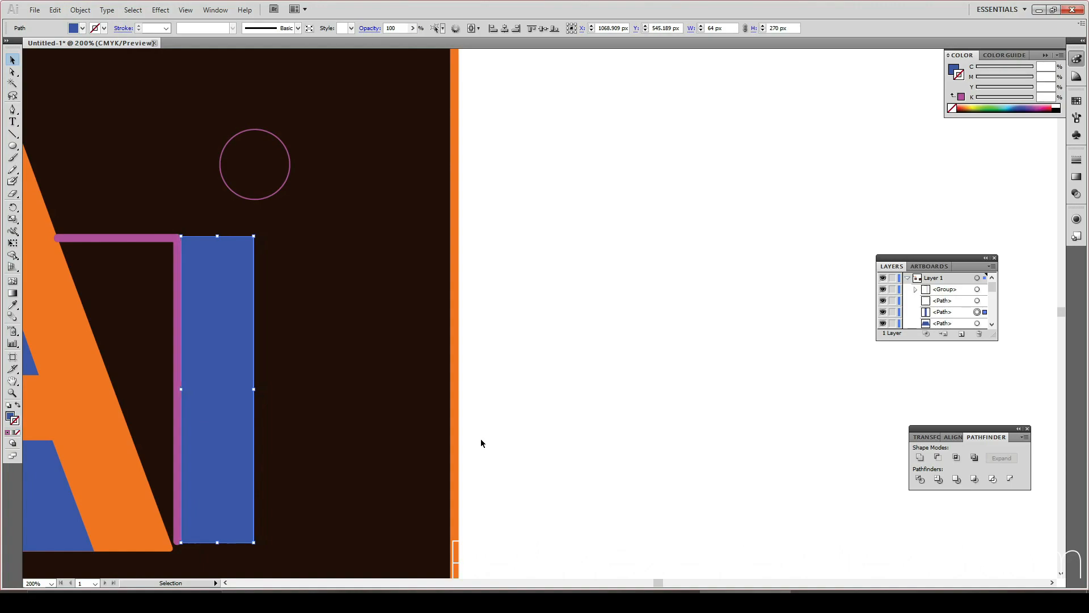
{"action": "left_click", "coordinate": [263, 199]}
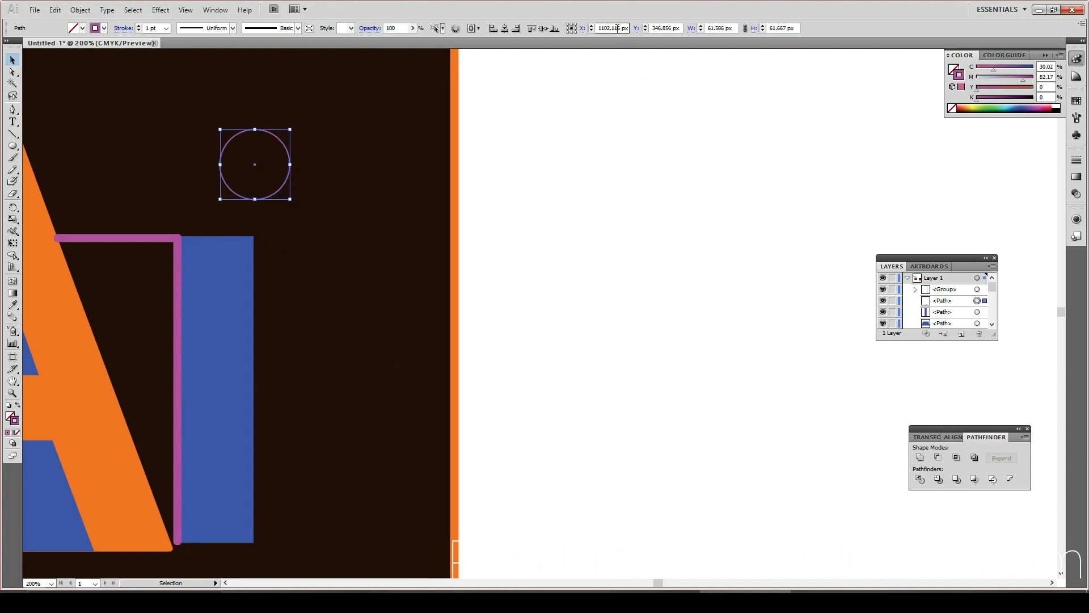
{"action": "double_click", "coordinate": [664, 27]}
{"action": "key", "text": "BackSpace"}
{"action": "type", "text": "100"}
{"action": "key", "text": "Return"}
{"action": "double_click", "coordinate": [658, 27]}
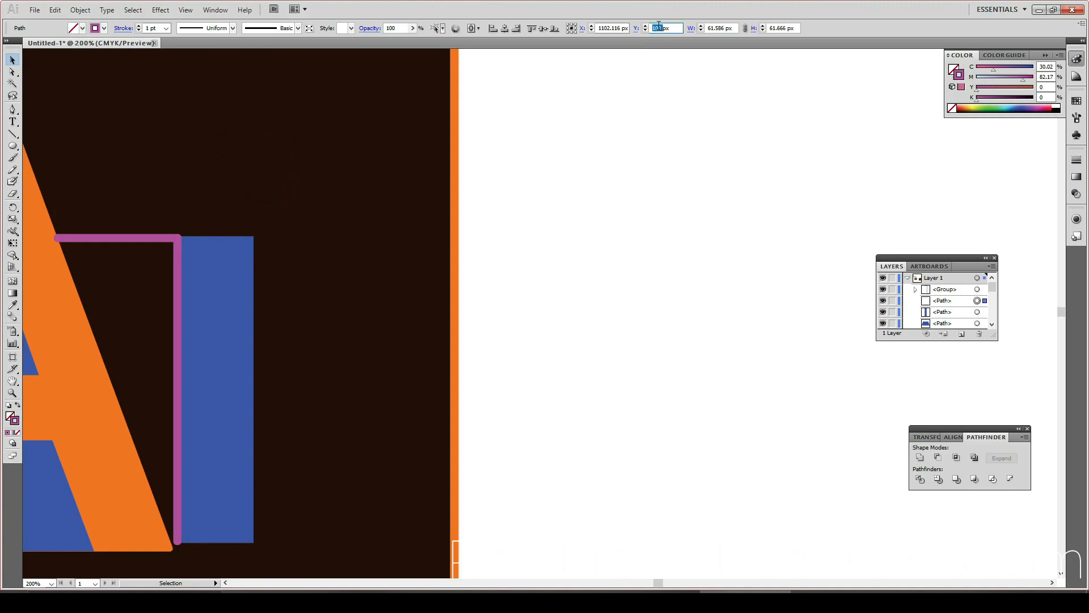
{"action": "key", "text": "ctrl+z"}
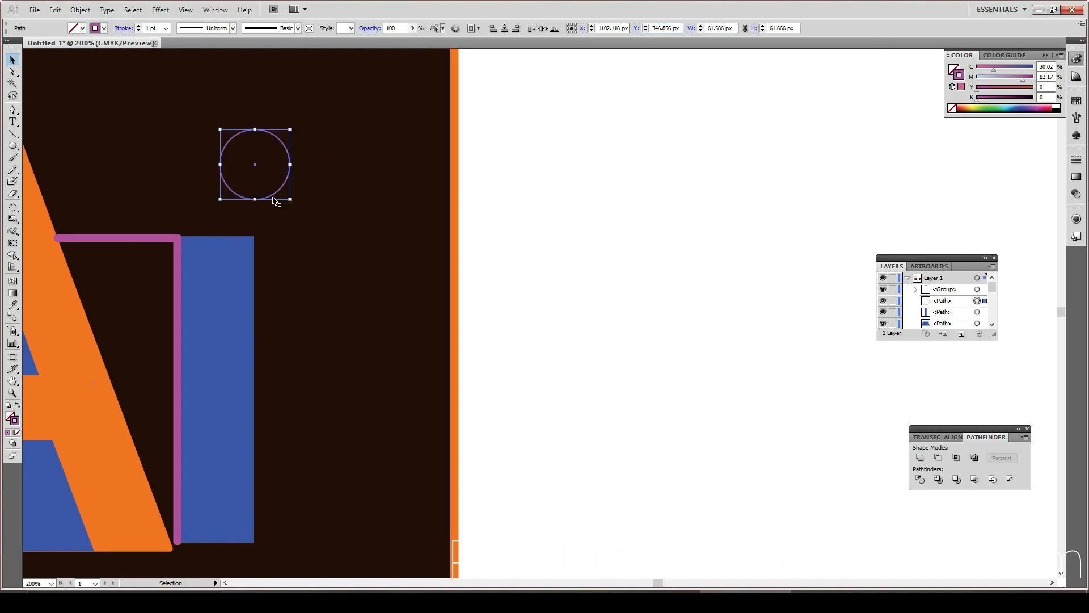
Step: Move the circle outline left and center it horizontally over the blue stem, at an X position of 1068.909 px
{"action": "left_click_drag", "start_coordinate": [270, 199], "coordinate": [231, 207]}
{"action": "left_click", "coordinate": [531, 225]}
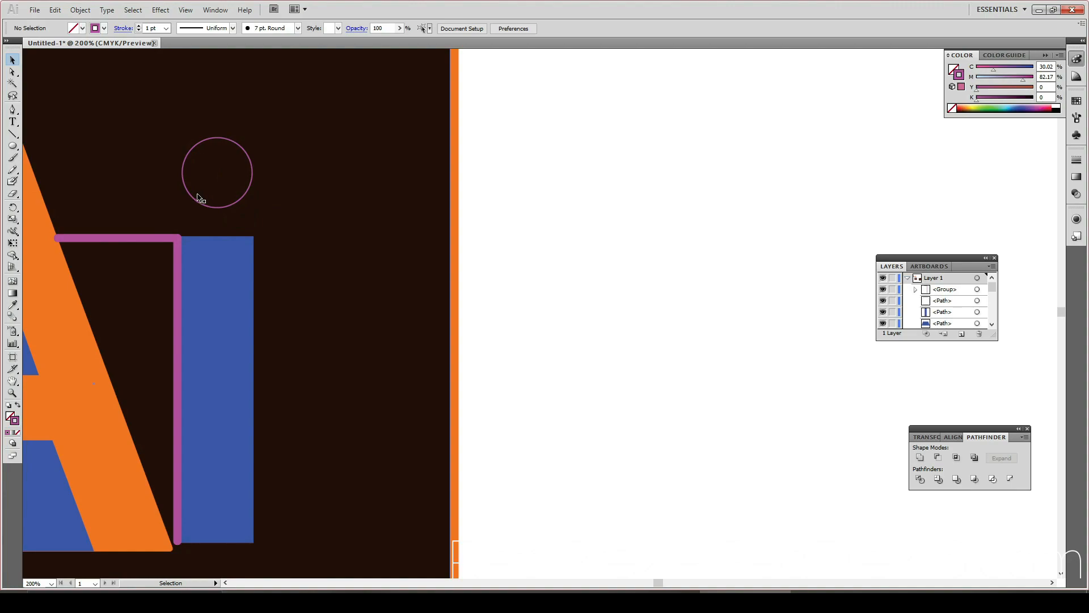
{"action": "left_click_drag", "start_coordinate": [203, 205], "coordinate": [199, 241]}
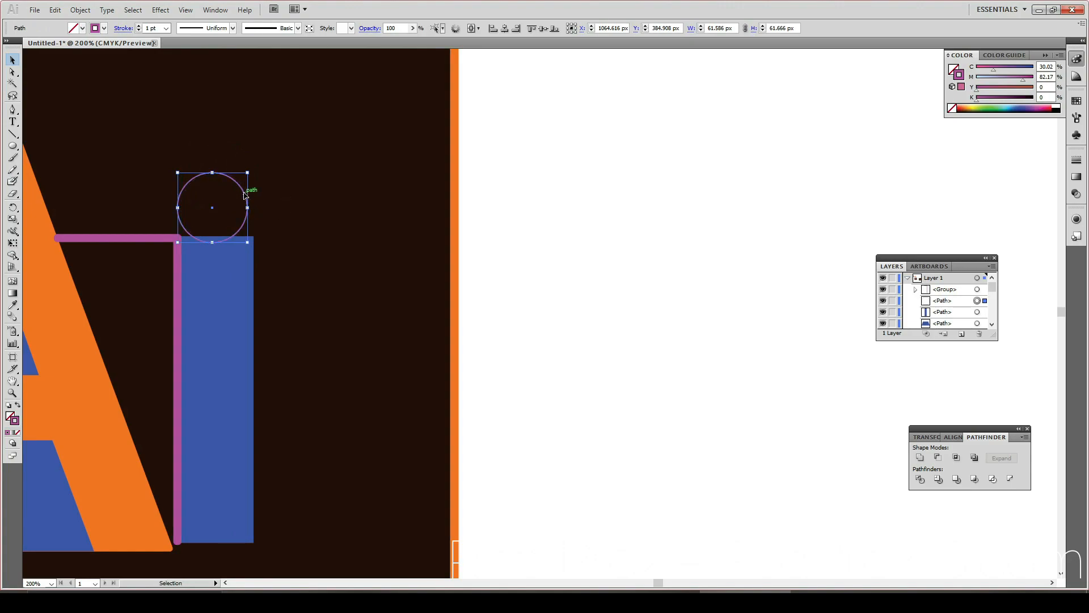
{"action": "left_click_drag", "start_coordinate": [247, 195], "coordinate": [249, 196]}
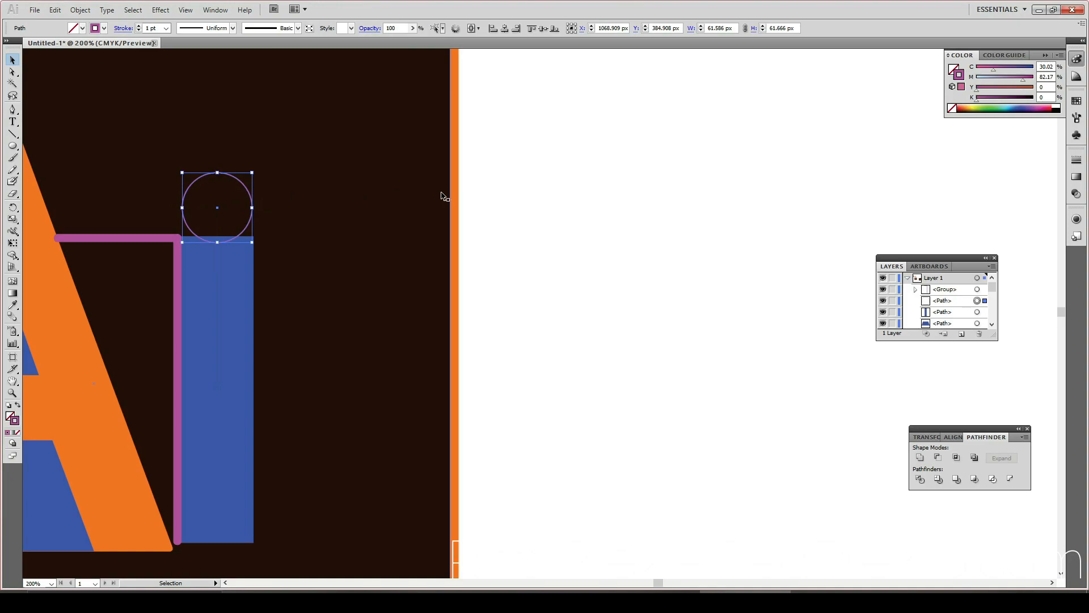
{"action": "left_click", "coordinate": [444, 198]}
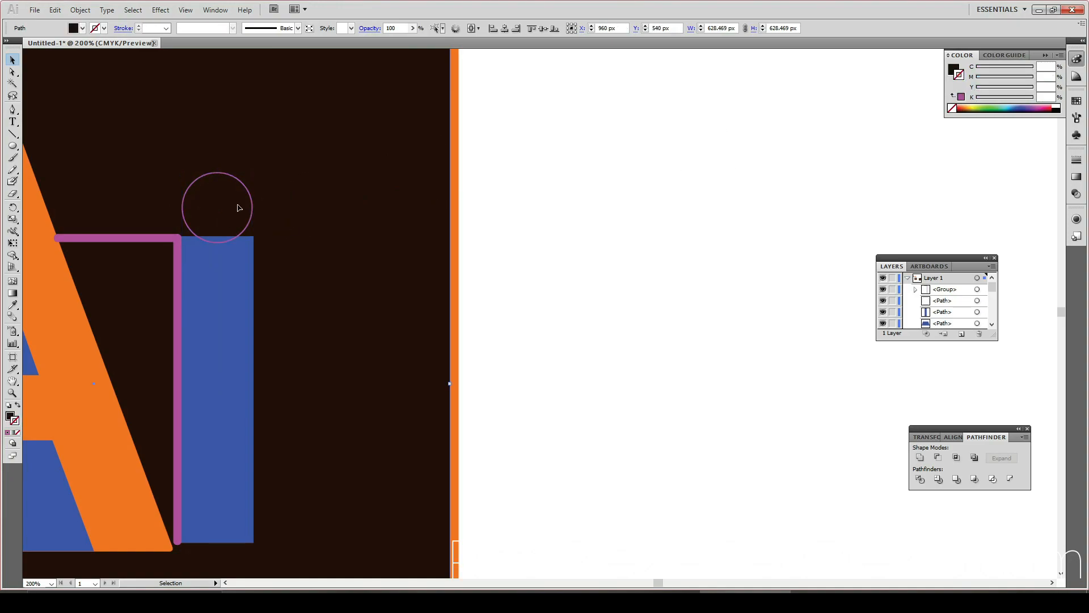
Step: Set the circle outline's Y position to 346.856 px and delete the purple spacer group
{"action": "left_click", "coordinate": [247, 187]}
{"action": "left_click", "coordinate": [661, 28]}
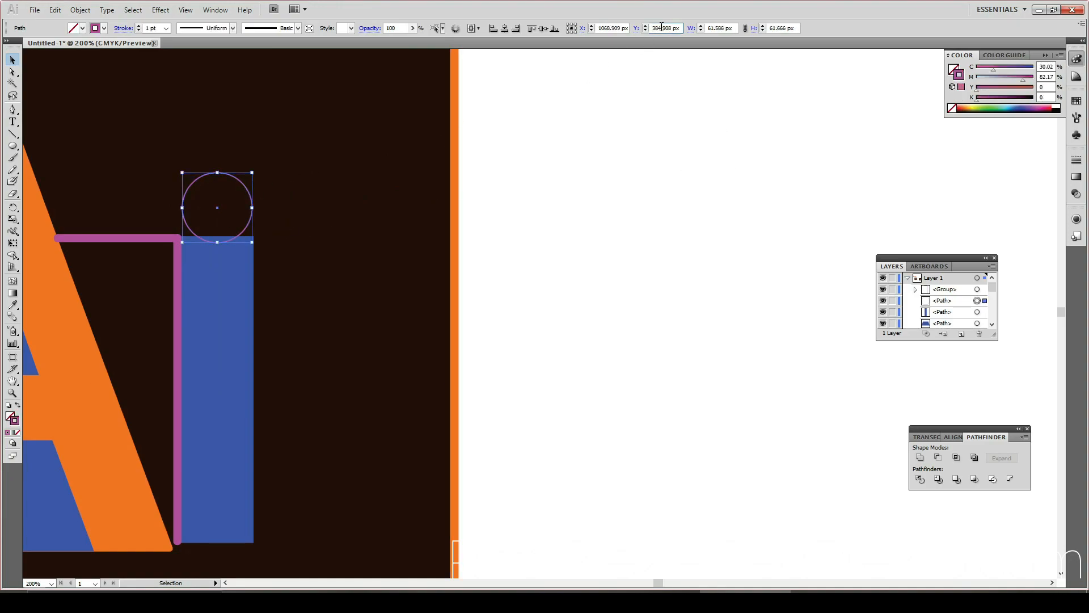
{"action": "type", "text": "346.856"}
{"action": "key", "text": "Return"}
{"action": "left_click", "coordinate": [729, 104]}
{"action": "left_click", "coordinate": [126, 238]}
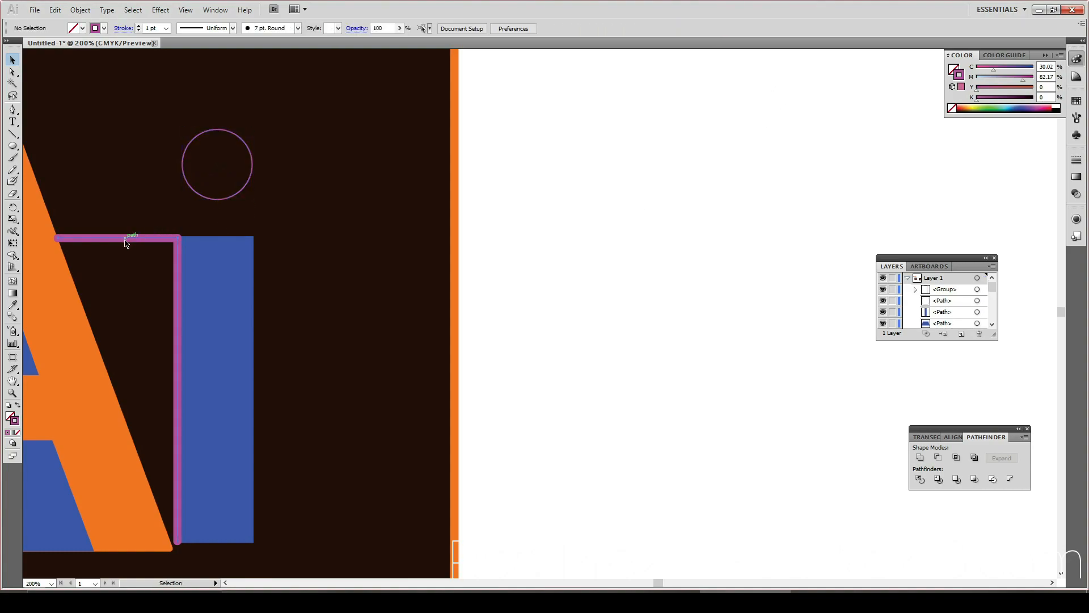
{"action": "key", "text": "Delete"}
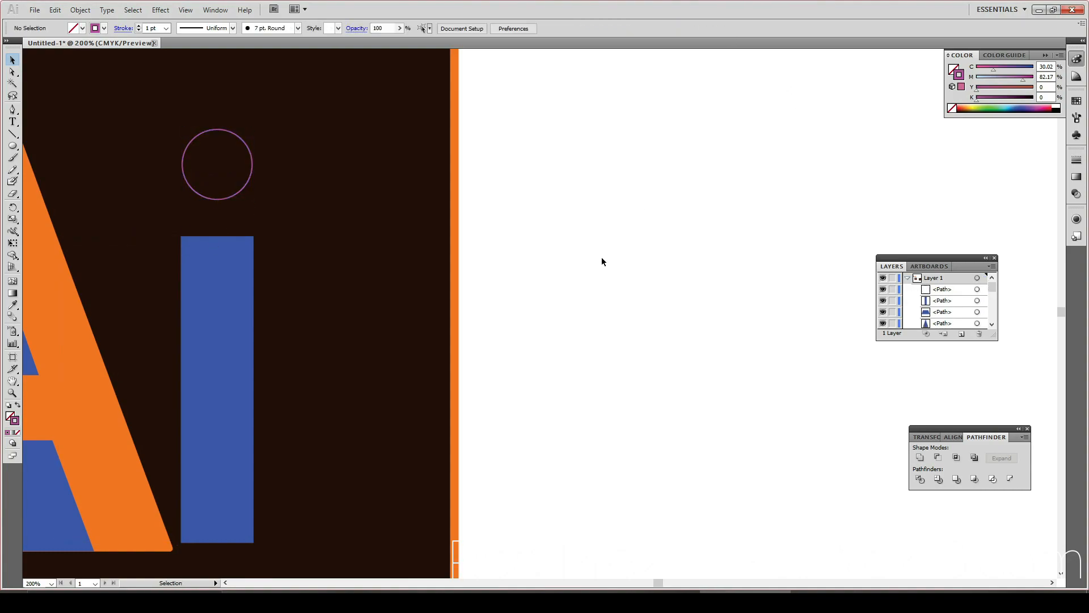
Step: Nudge the blue stem down toward the A's base to a Y position of 551.189 px, with its X at 1068.909 px
{"action": "scroll", "coordinate": [567, 253], "scroll_direction": "down", "scroll_amount": 3}
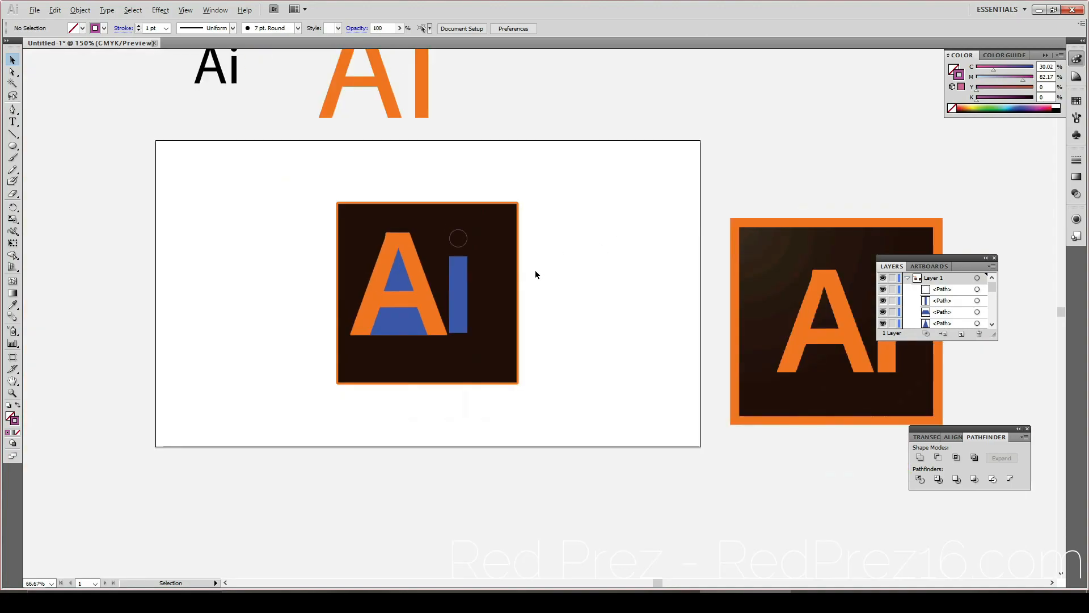
{"action": "scroll", "coordinate": [520, 303], "scroll_direction": "up", "scroll_amount": 3}
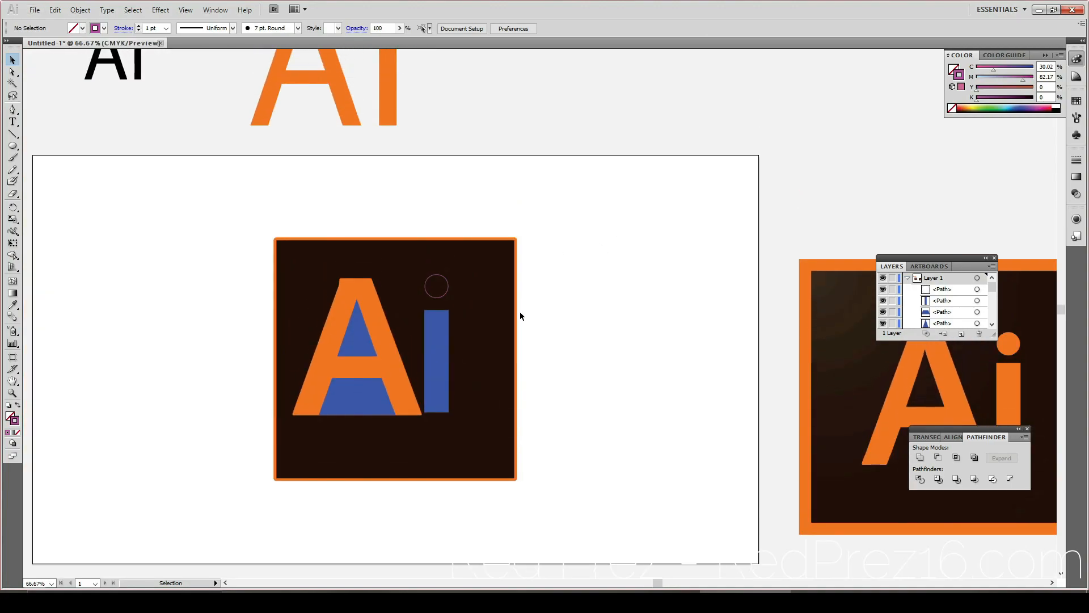
{"action": "scroll", "coordinate": [517, 317], "scroll_direction": "up", "scroll_amount": 2}
{"action": "scroll", "coordinate": [517, 319], "scroll_direction": "down", "scroll_amount": 2}
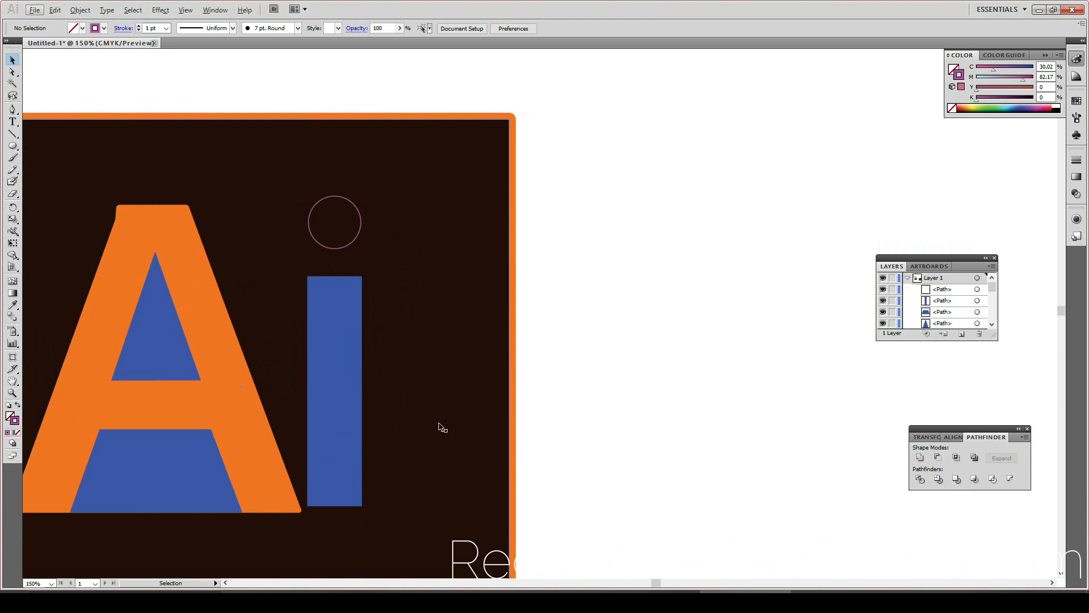
{"action": "left_click", "coordinate": [469, 494]}
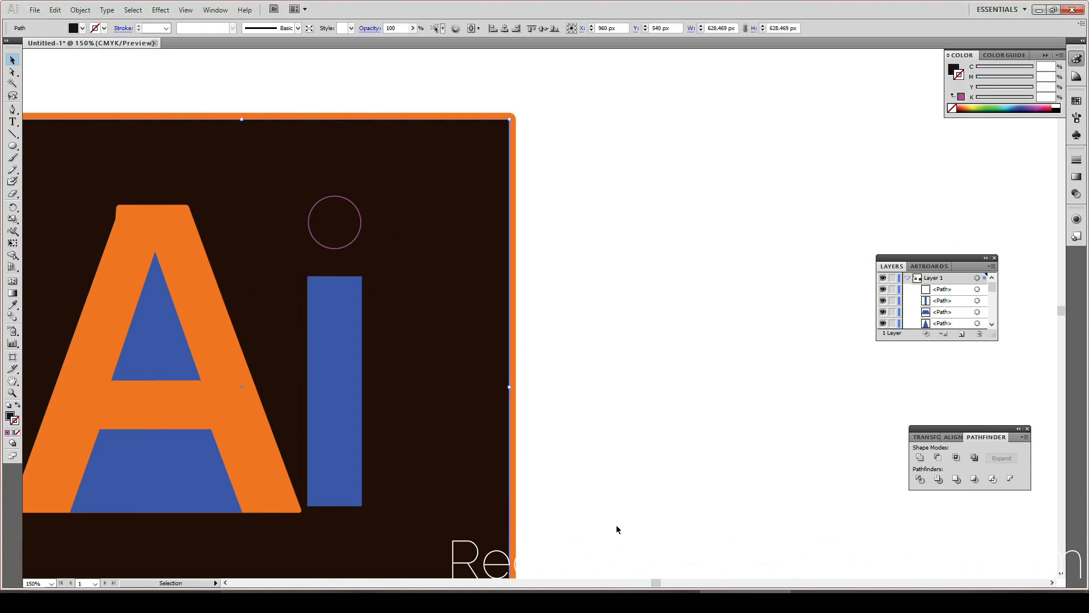
{"action": "scroll", "coordinate": [616, 528], "scroll_direction": "down", "scroll_amount": 4}
{"action": "left_click", "coordinate": [350, 449]}
{"action": "key", "text": "Down"}
{"action": "key", "text": "Down"}
{"action": "key", "text": "Down"}
{"action": "key", "text": "Down"}
{"action": "left_click", "coordinate": [487, 379]}
{"action": "scroll", "coordinate": [299, 499], "scroll_direction": "up", "scroll_amount": 2}
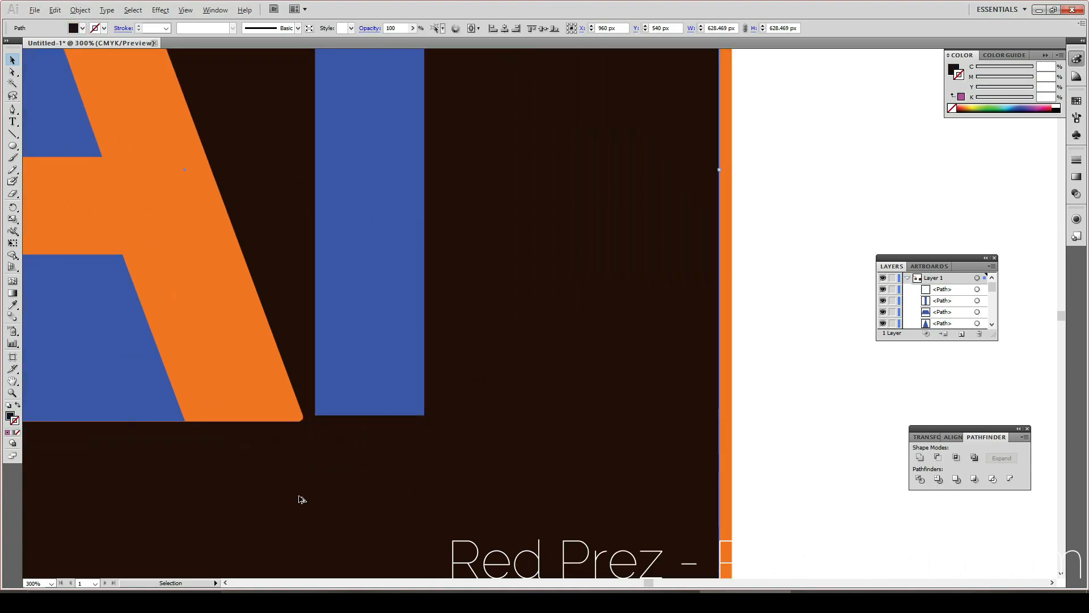
{"action": "scroll", "coordinate": [306, 474], "scroll_direction": "up", "scroll_amount": 1}
{"action": "left_click", "coordinate": [363, 381]}
{"action": "key", "text": "Left"}
{"action": "key", "text": "Down"}
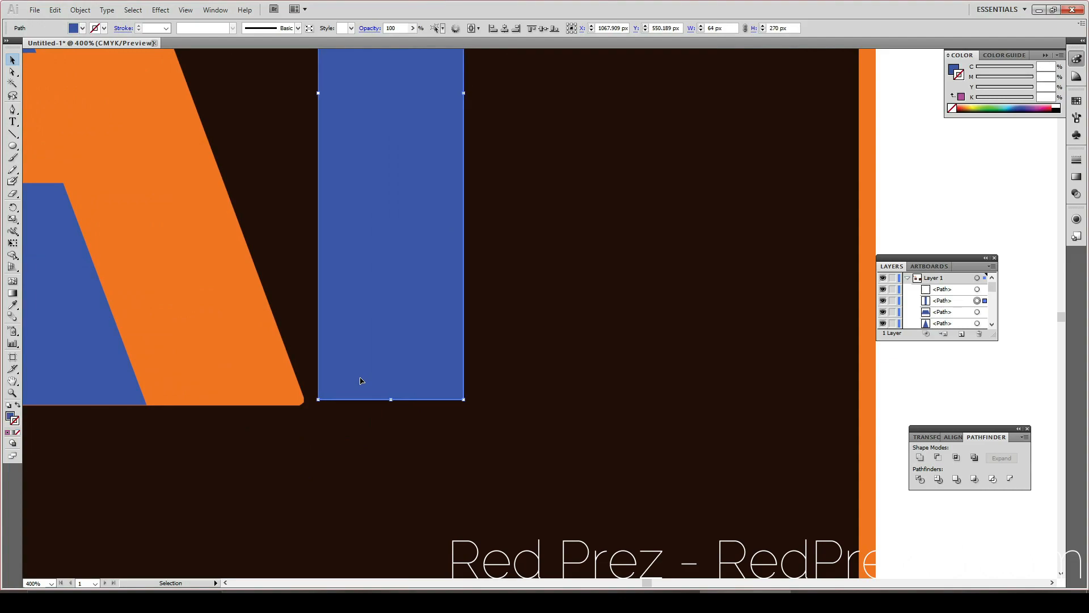
{"action": "key", "text": "Right"}
{"action": "key", "text": "Down"}
{"action": "key", "text": "Down"}
{"action": "key", "text": "Up"}
{"action": "key", "text": "Down"}
{"action": "key", "text": "Up"}
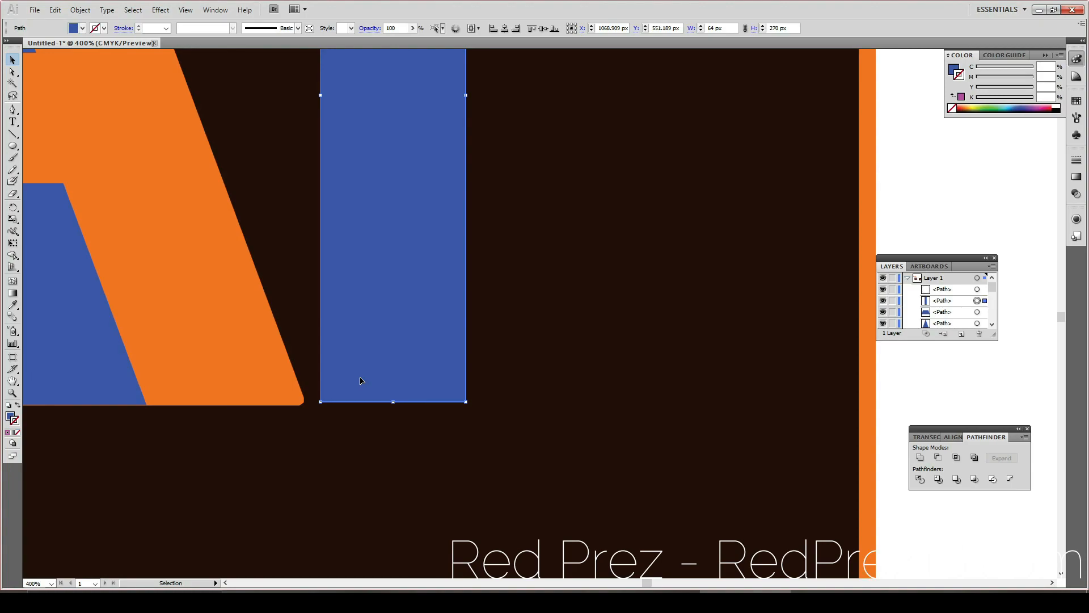
{"action": "left_click", "coordinate": [894, 515]}
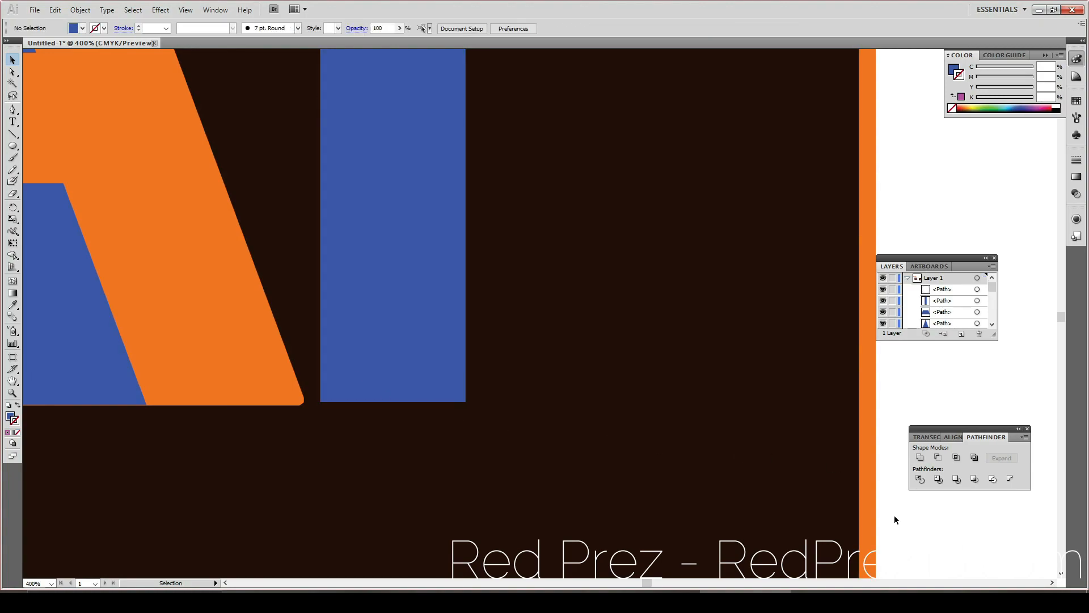
Step: Recolor both blue cutout shapes of the A with the dark brown sampled from the background square
{"action": "scroll", "coordinate": [502, 487], "scroll_direction": "up", "scroll_amount": 4}
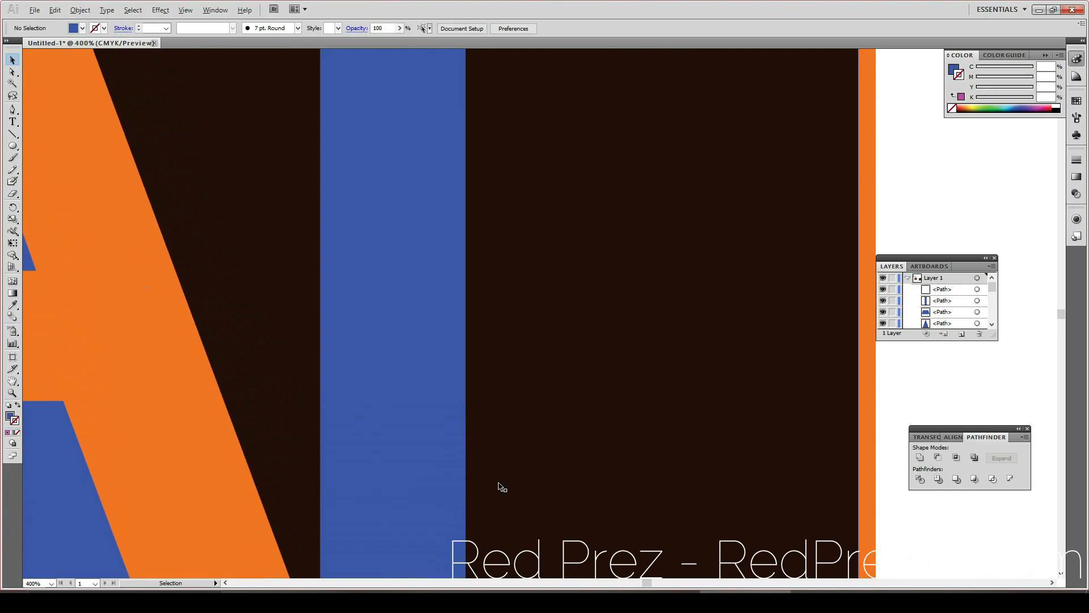
{"action": "scroll", "coordinate": [502, 487], "scroll_direction": "down", "scroll_amount": 4, "text": "alt"}
{"action": "scroll", "coordinate": [454, 505], "scroll_direction": "down", "scroll_amount": 1}
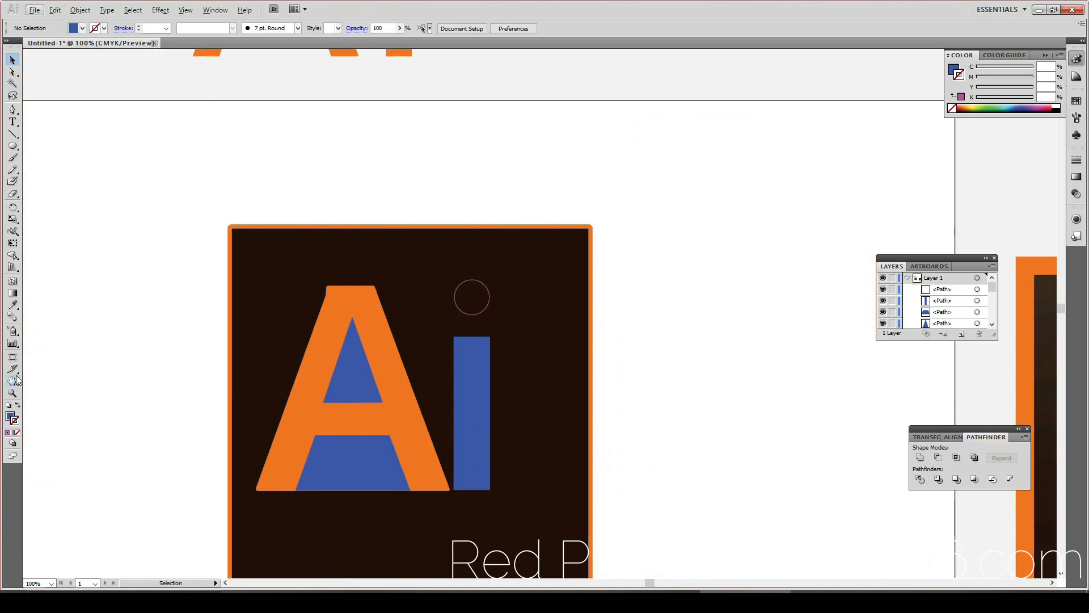
{"action": "left_click", "coordinate": [52, 456]}
{"action": "left_click", "coordinate": [369, 377]}
{"action": "left_click", "coordinate": [370, 461], "text": "shift"}
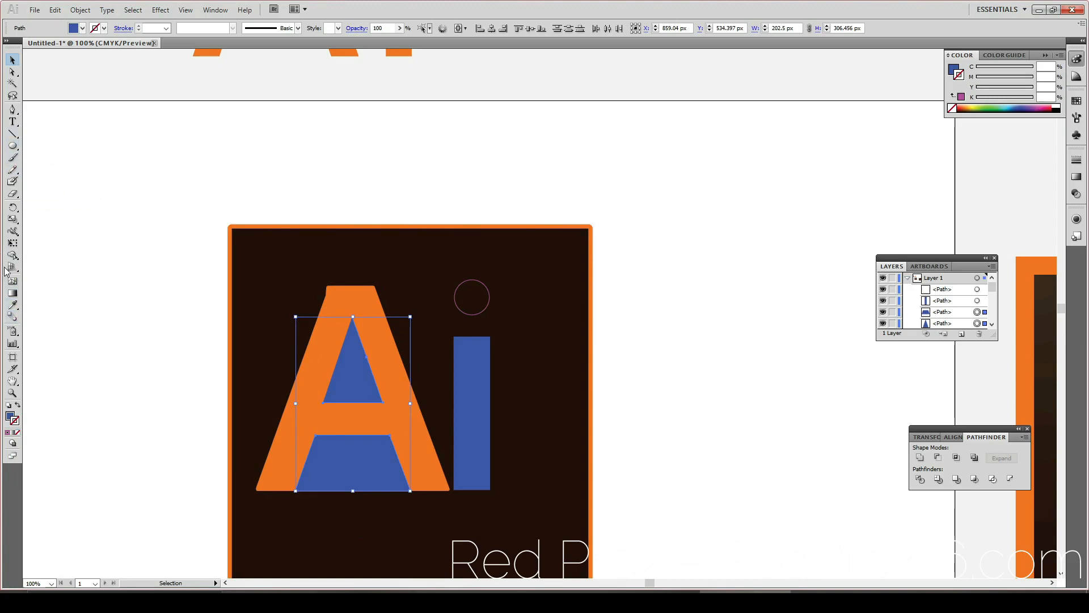
{"action": "left_click", "coordinate": [13, 305]}
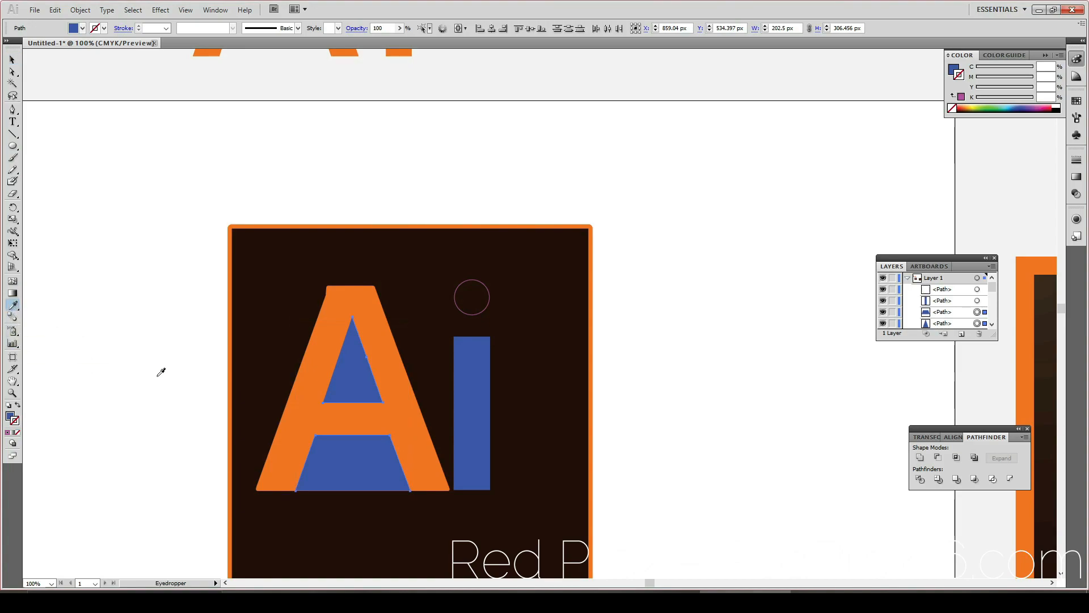
{"action": "left_click", "coordinate": [364, 551]}
{"action": "left_click", "coordinate": [131, 377]}
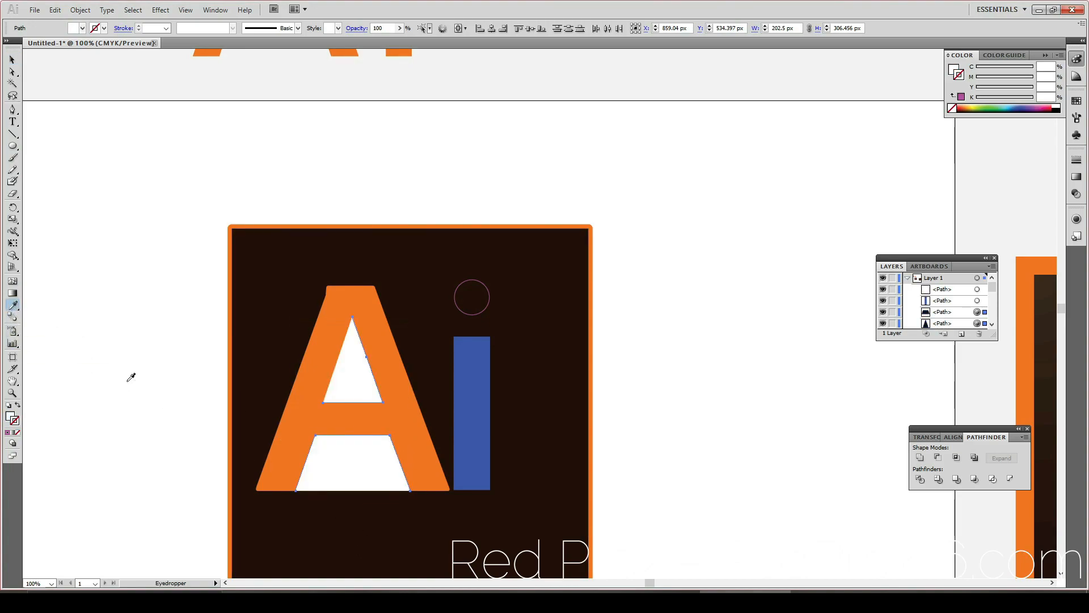
{"action": "left_click", "coordinate": [416, 499]}
{"action": "key", "text": "v"}
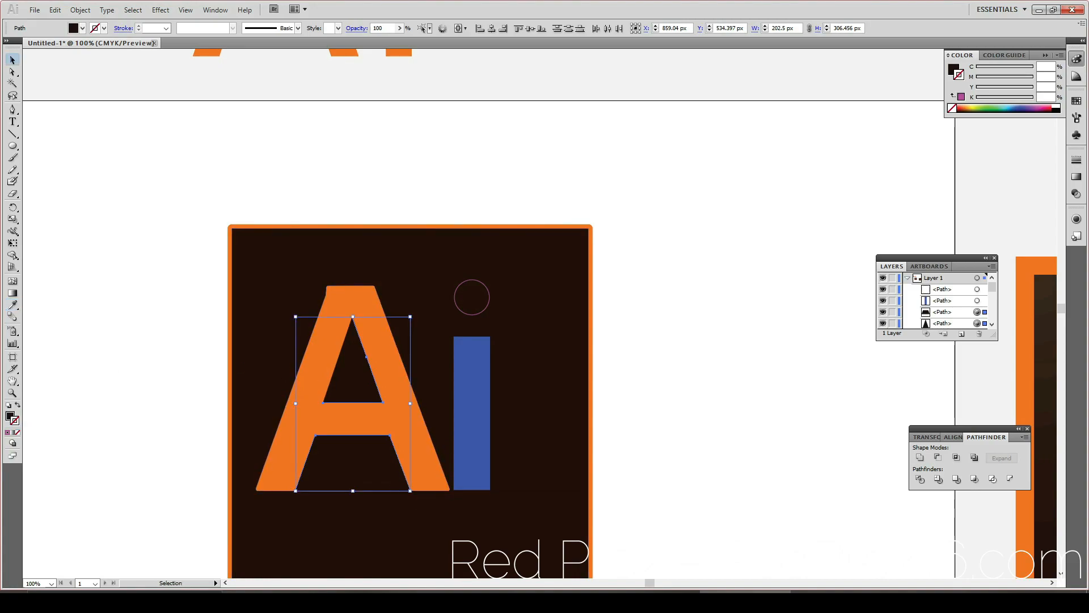
Step: Recolor the i's blue stem with the orange sampled from the A
{"action": "left_click", "coordinate": [13, 305]}
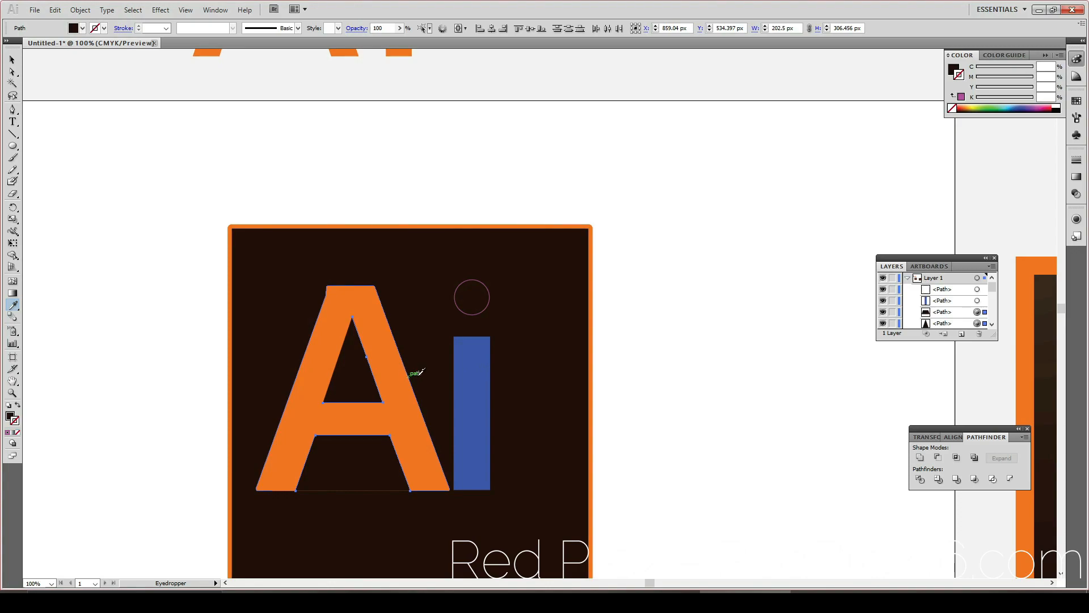
{"action": "key", "text": "v"}
{"action": "left_click", "coordinate": [480, 379]}
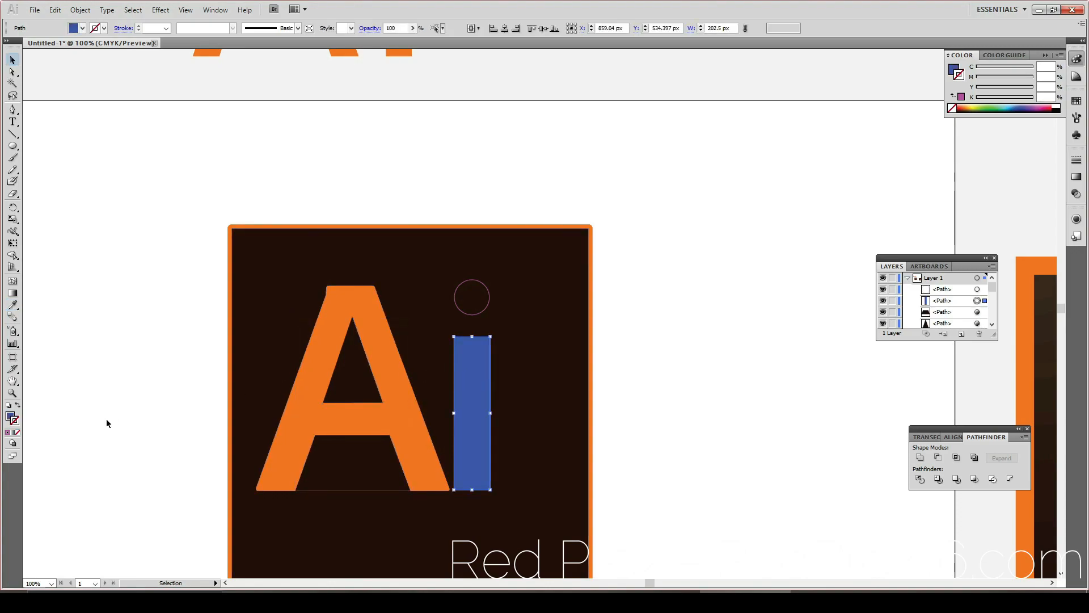
{"action": "left_click", "coordinate": [13, 306]}
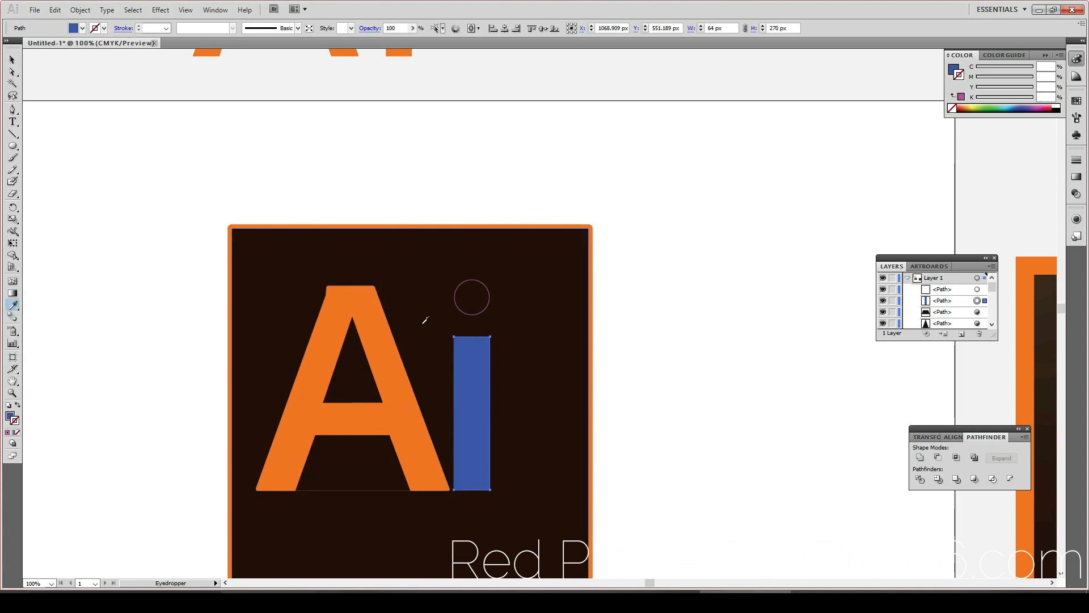
{"action": "left_click", "coordinate": [389, 334]}
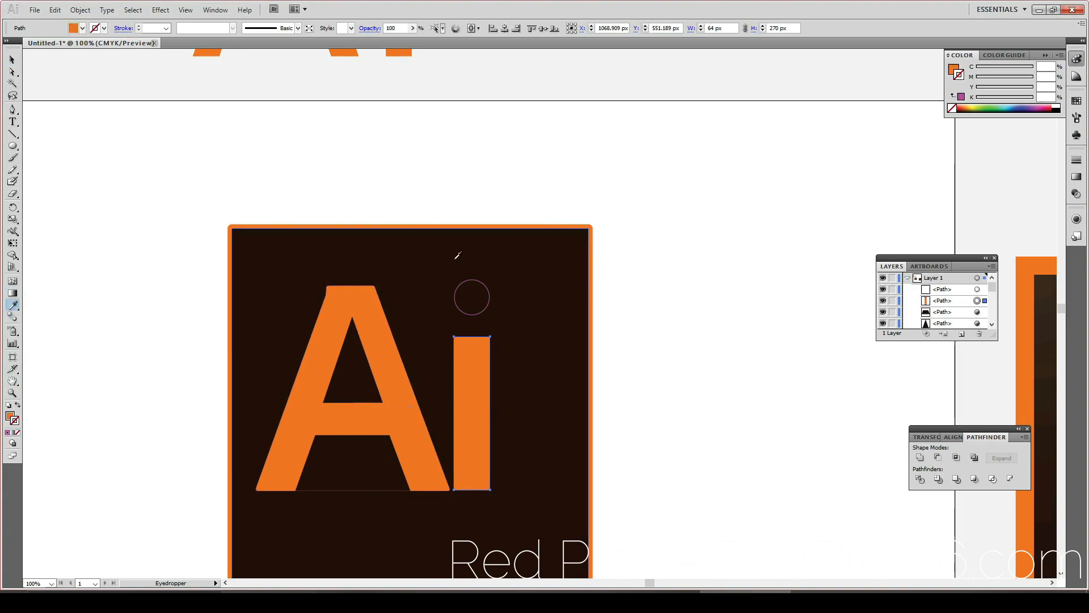
{"action": "key", "text": "v"}
Step: Remove the purple stroke from the i's circle outline and fill the circle with the A's orange
{"action": "left_click", "coordinate": [485, 310]}
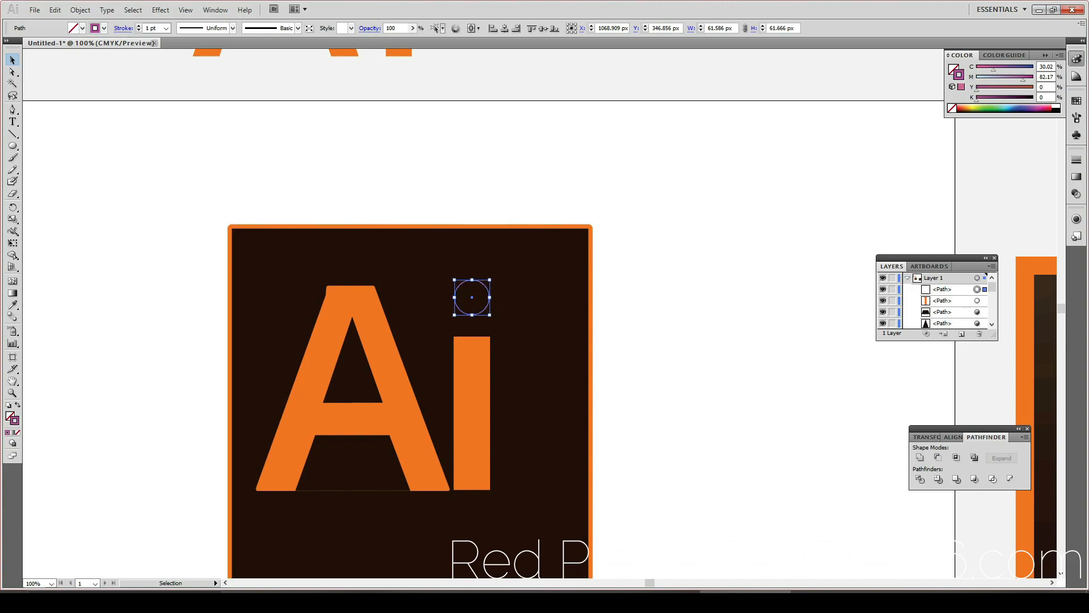
{"action": "left_click", "coordinate": [18, 434]}
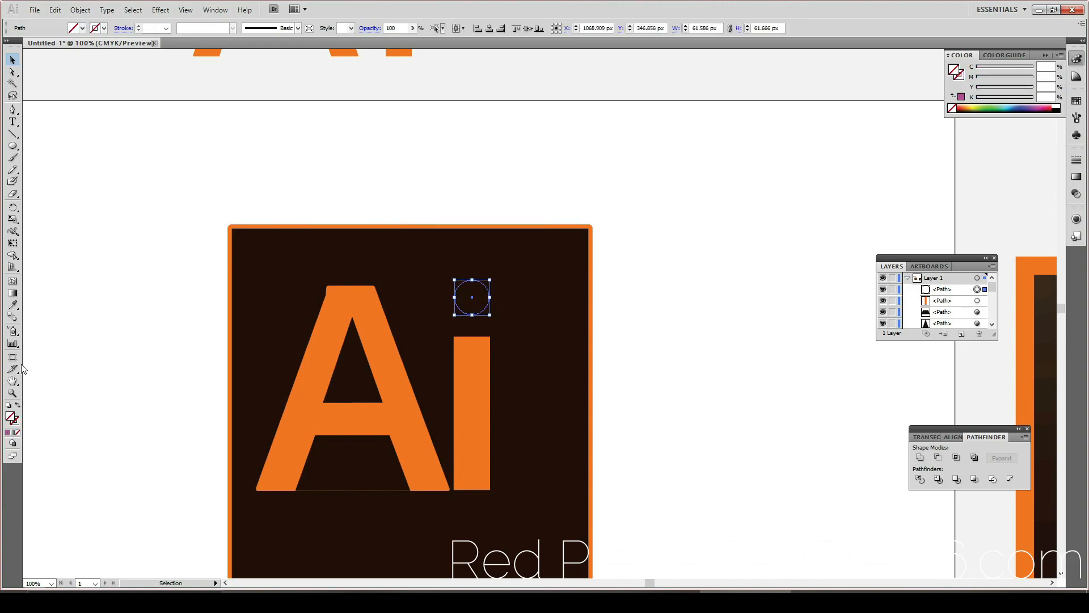
{"action": "left_click", "coordinate": [14, 305]}
{"action": "left_click", "coordinate": [369, 310]}
{"action": "left_click", "coordinate": [147, 359]}
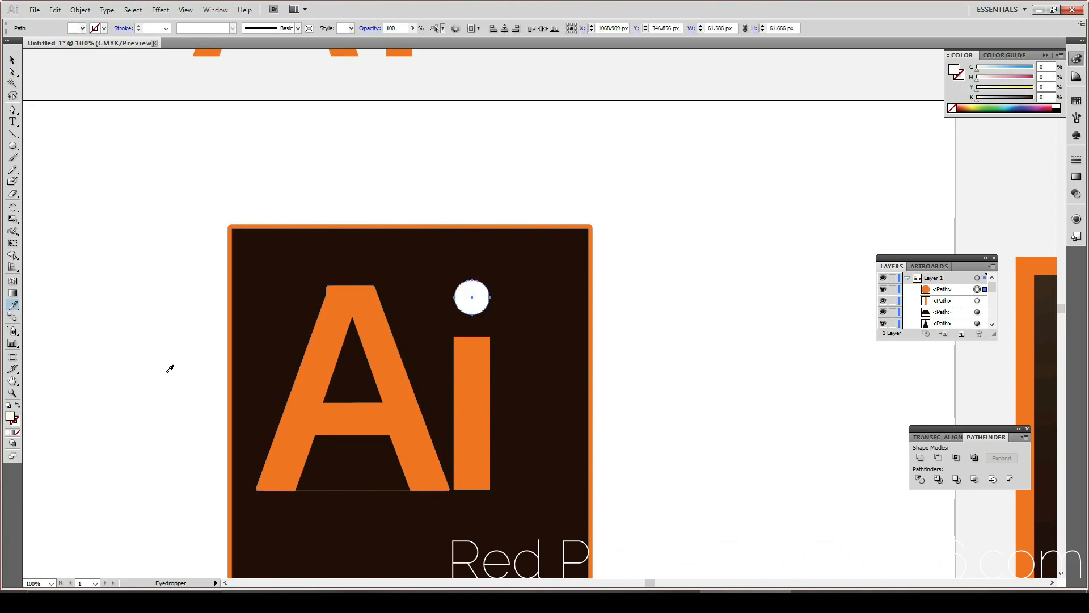
{"action": "left_click", "coordinate": [326, 357]}
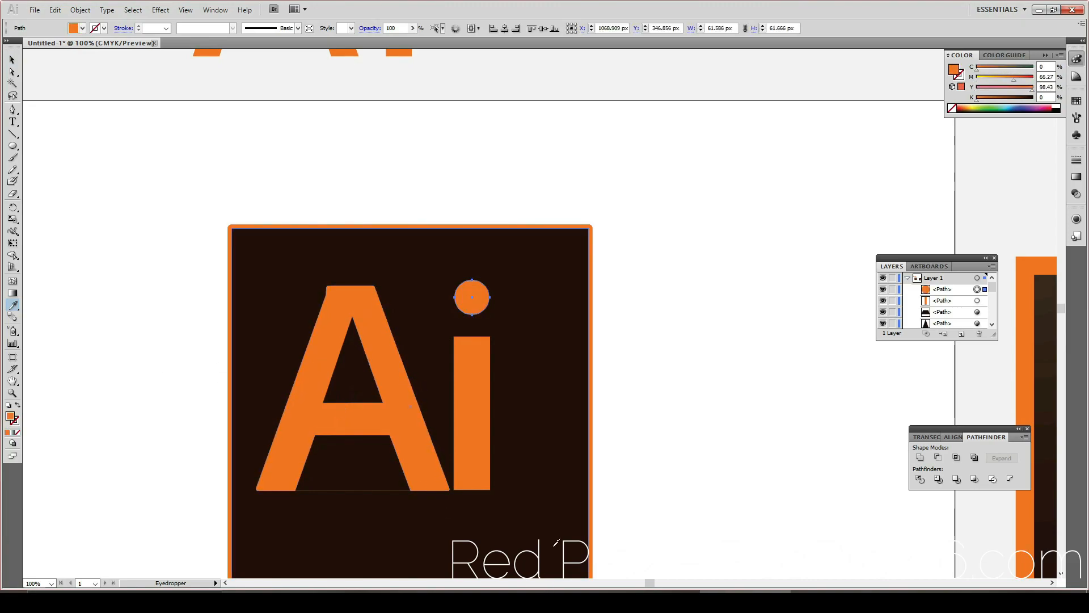
{"action": "key", "text": "v"}
Step: Try to center the A and the i's stem horizontally and to group them without the cutout shapes, undoing both attempts
{"action": "left_click", "coordinate": [419, 433]}
{"action": "left_click", "coordinate": [479, 433], "text": "shift"}
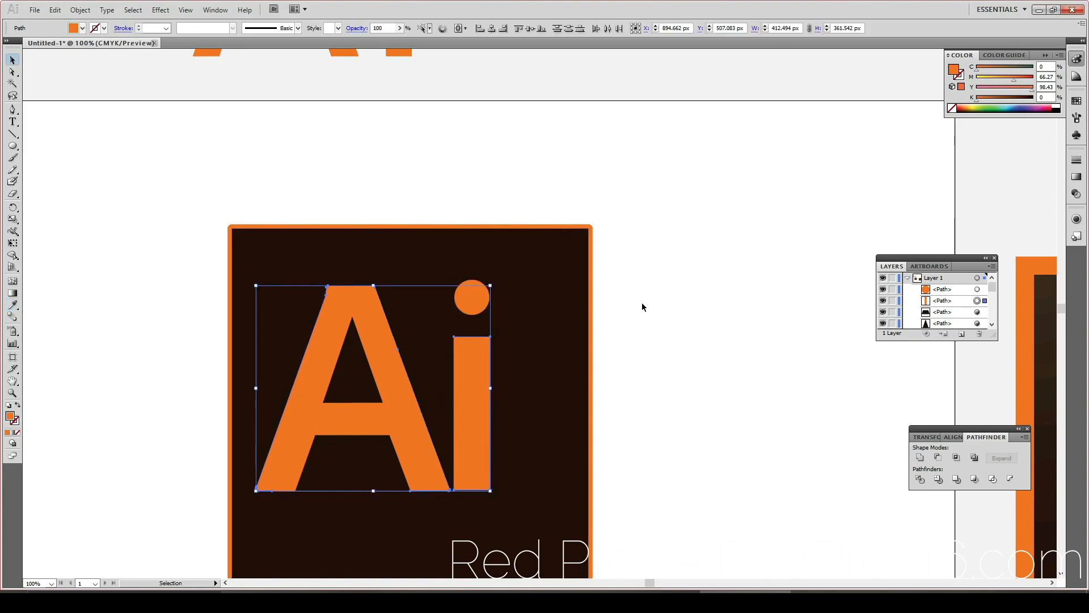
{"action": "left_click", "coordinate": [491, 28]}
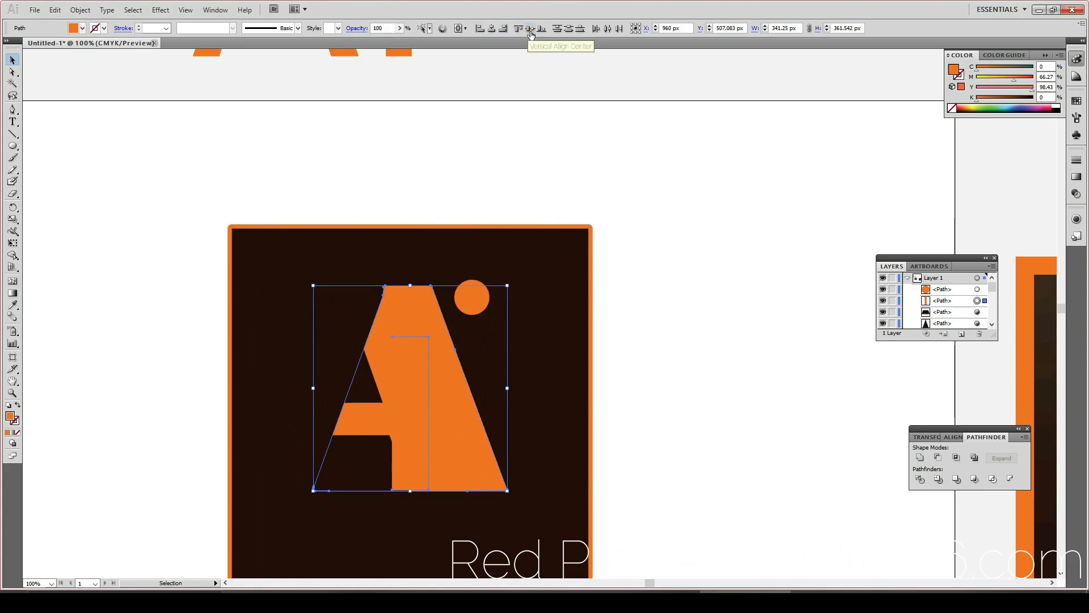
{"action": "key", "text": "ctrl+z"}
{"action": "right_click", "coordinate": [382, 369]}
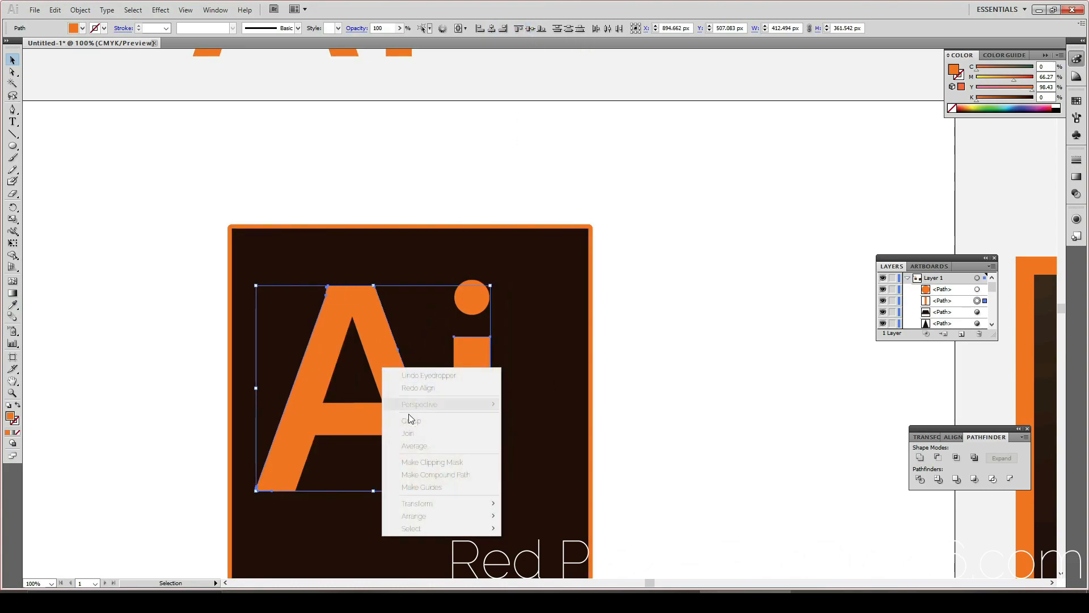
{"action": "left_click", "coordinate": [412, 420]}
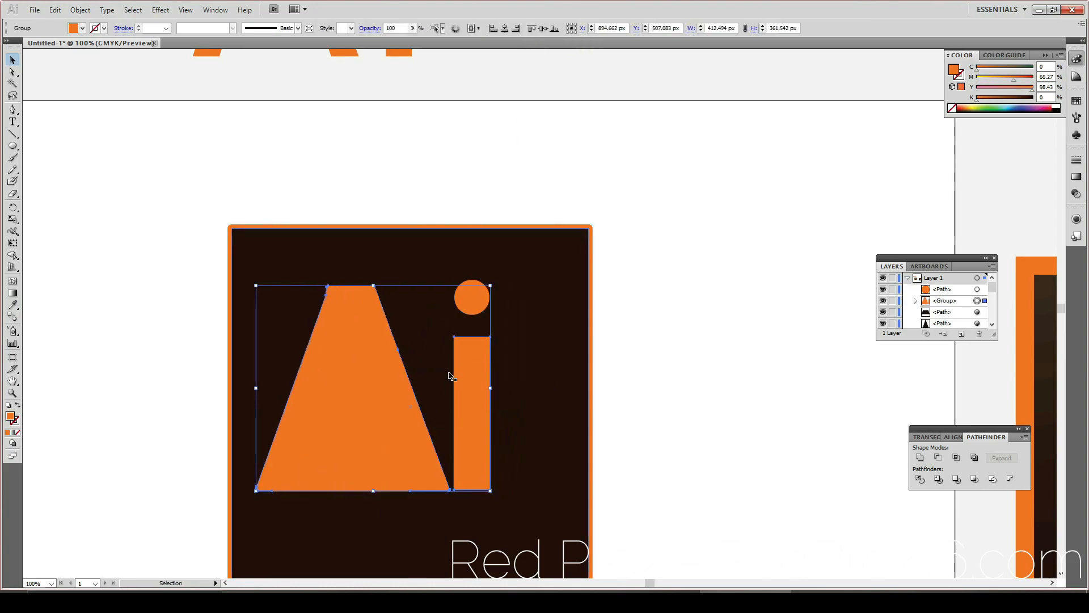
{"action": "key", "text": "ctrl+z"}
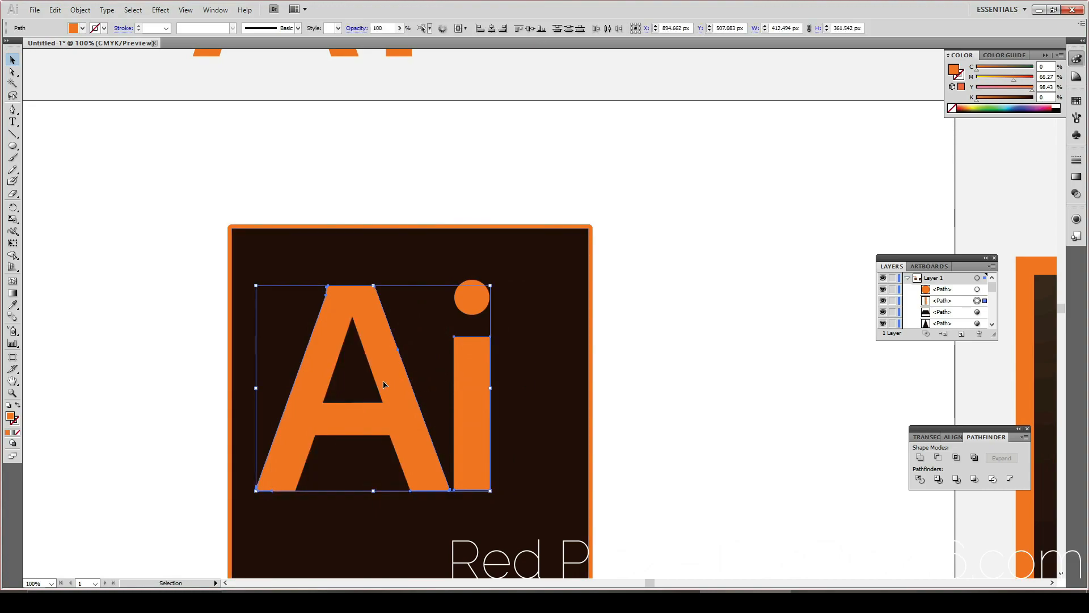
Step: Group the A, its two dark cutout shapes and the i's stem, and undo the trial horizontal centering
{"action": "left_click", "coordinate": [373, 383], "text": "shift"}
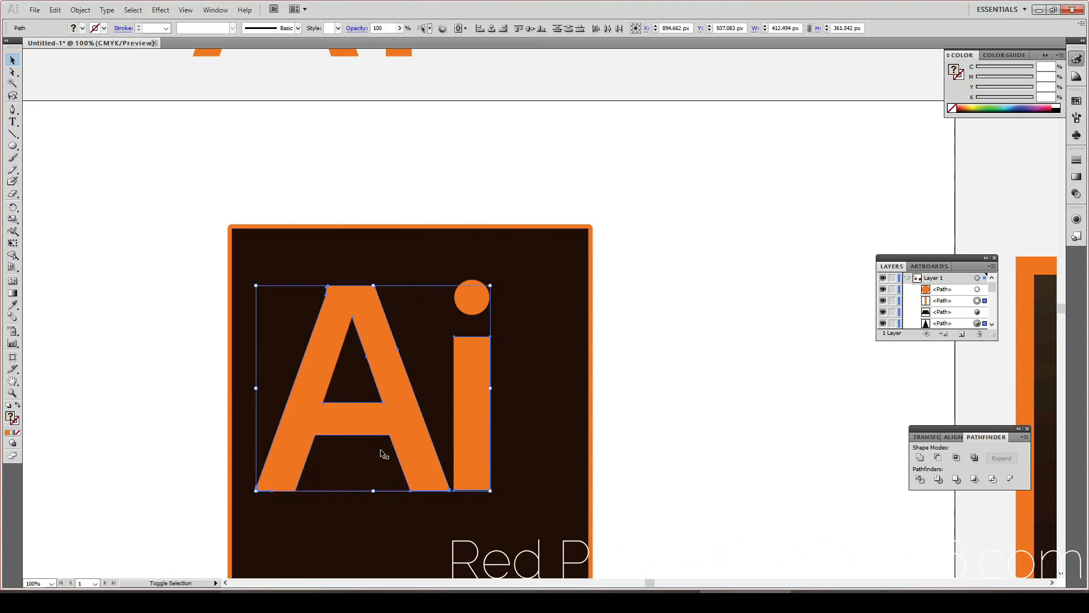
{"action": "right_click", "coordinate": [421, 438]}
{"action": "left_click", "coordinate": [462, 325]}
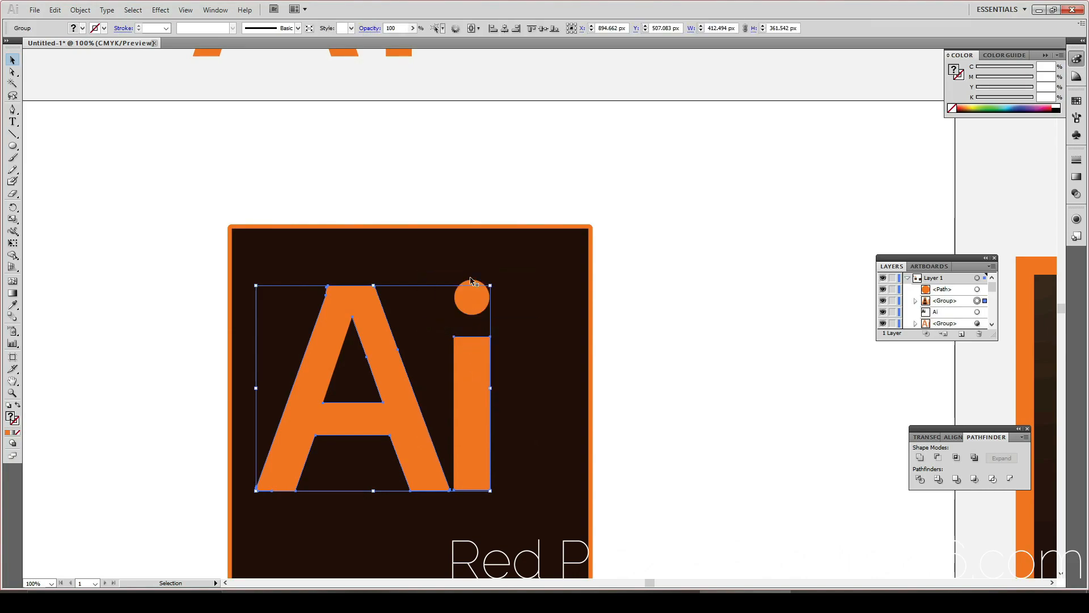
{"action": "left_click", "coordinate": [504, 28]}
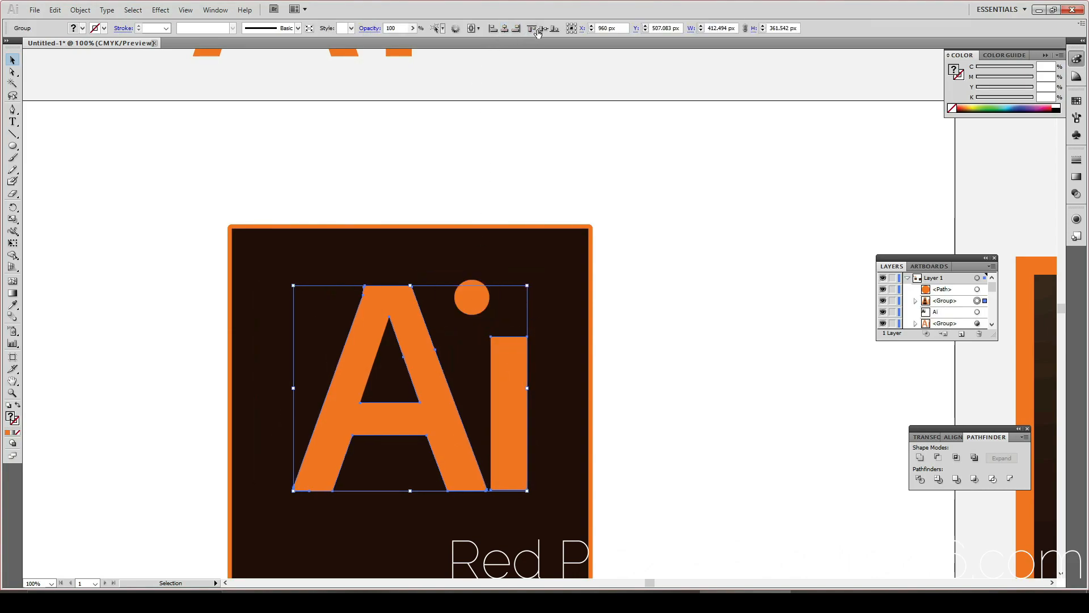
{"action": "key", "text": "ctrl+z"}
Step: Group the i's dot with the lettering and center the whole group on the artboard at X 960 px, Y 540 px
{"action": "left_click", "coordinate": [467, 311], "text": "shift"}
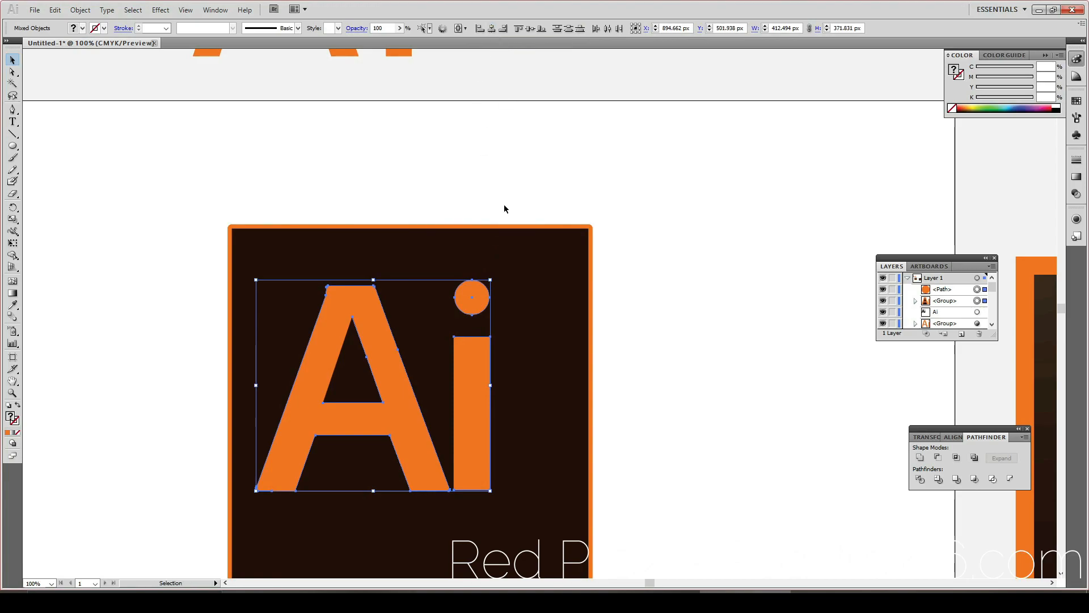
{"action": "right_click", "coordinate": [465, 300]}
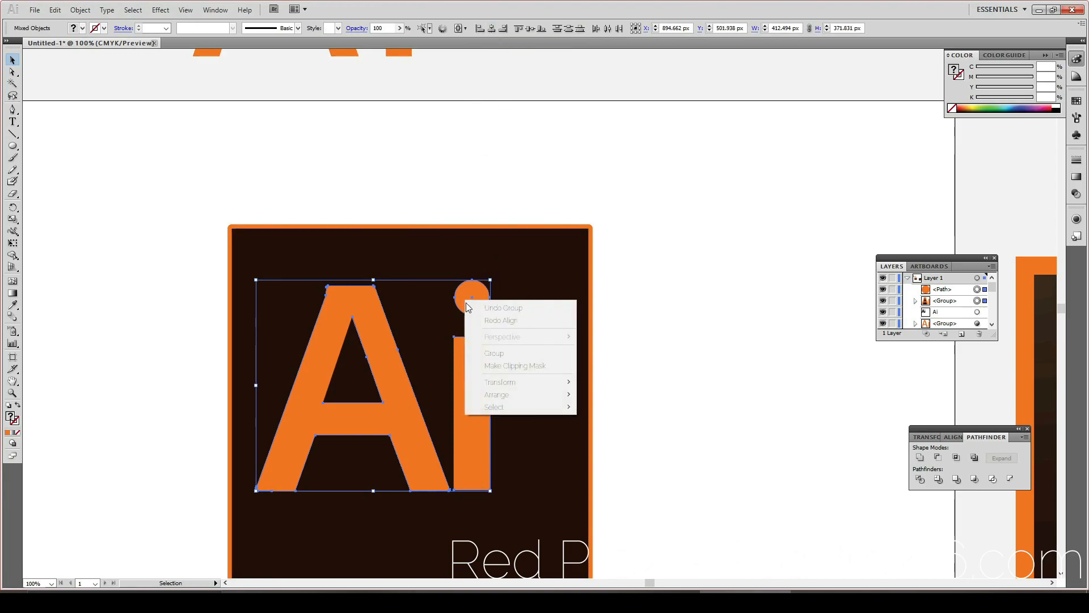
{"action": "left_click", "coordinate": [479, 353]}
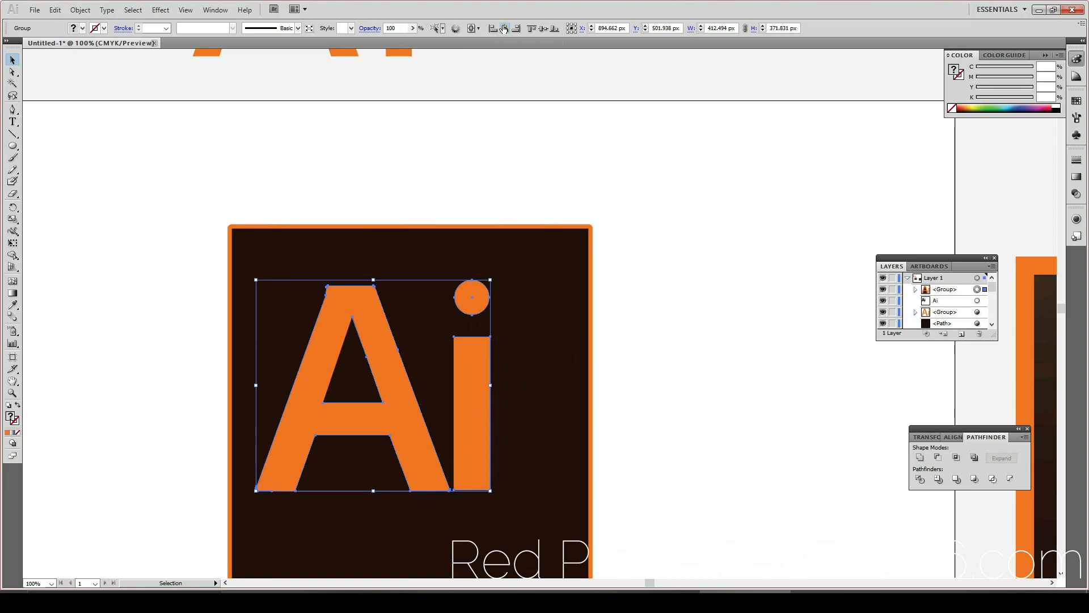
{"action": "left_click", "coordinate": [503, 29]}
{"action": "left_click", "coordinate": [543, 28]}
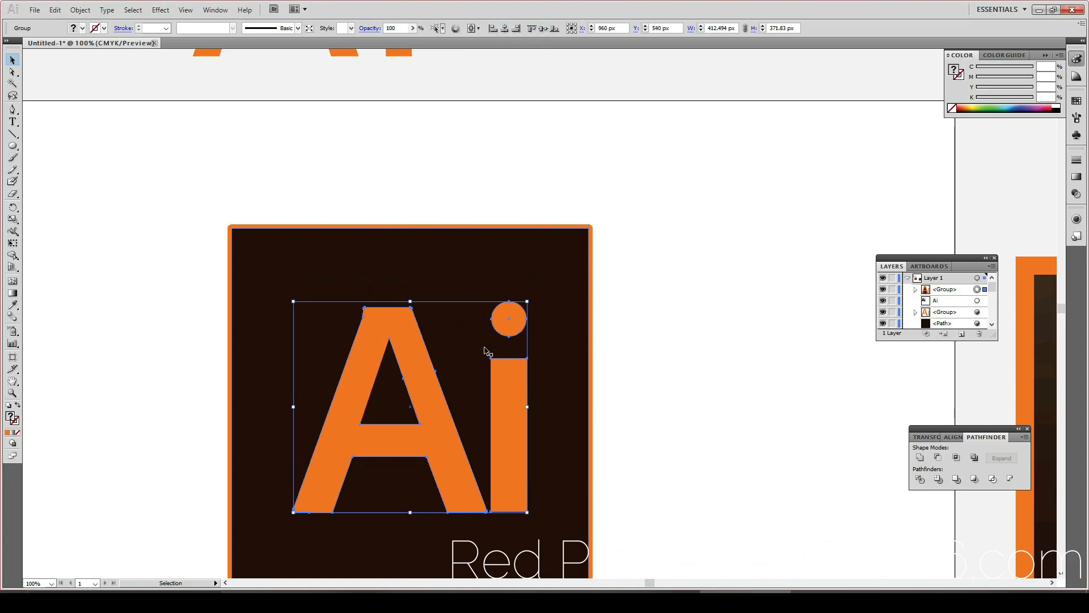
Step: Place a copy of the lettering group outside the dark square, to its upper right, at X 1515 px, Y 314 px
{"action": "mouse_move", "coordinate": [430, 397]}
{"action": "left_mouse_down"}
{"action": "mouse_move", "coordinate": [210, 190]}
{"action": "mouse_move", "coordinate": [193, 112]}
{"action": "left_mouse_up"}
{"action": "left_click_drag", "start_coordinate": [417, 400], "coordinate": [732, 273]}
{"action": "scroll", "coordinate": [732, 519], "scroll_direction": "down", "scroll_amount": 2}
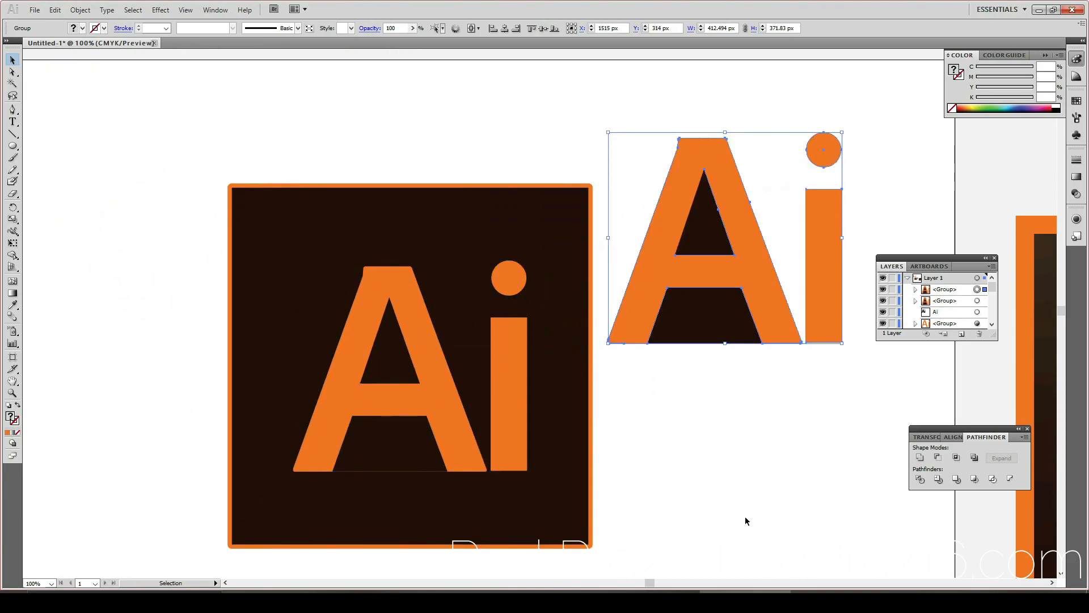
Step: Move the lettering copy off the artboard, above it and beside the thinner orange Ai, to X 1405 px, Y -376 px
{"action": "scroll", "coordinate": [737, 519], "scroll_direction": "right", "scroll_amount": 4}
{"action": "scroll", "coordinate": [697, 522], "scroll_direction": "right", "scroll_amount": 3}
{"action": "scroll", "coordinate": [674, 513], "scroll_direction": "up", "scroll_amount": 5}
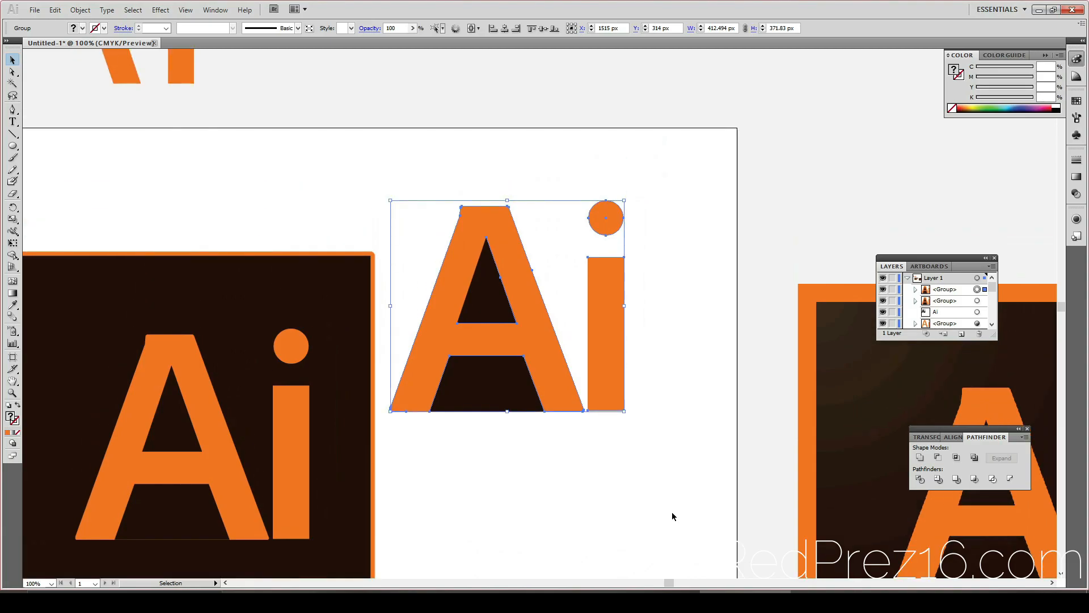
{"action": "scroll", "coordinate": [509, 576], "scroll_direction": "down", "scroll_amount": 5}
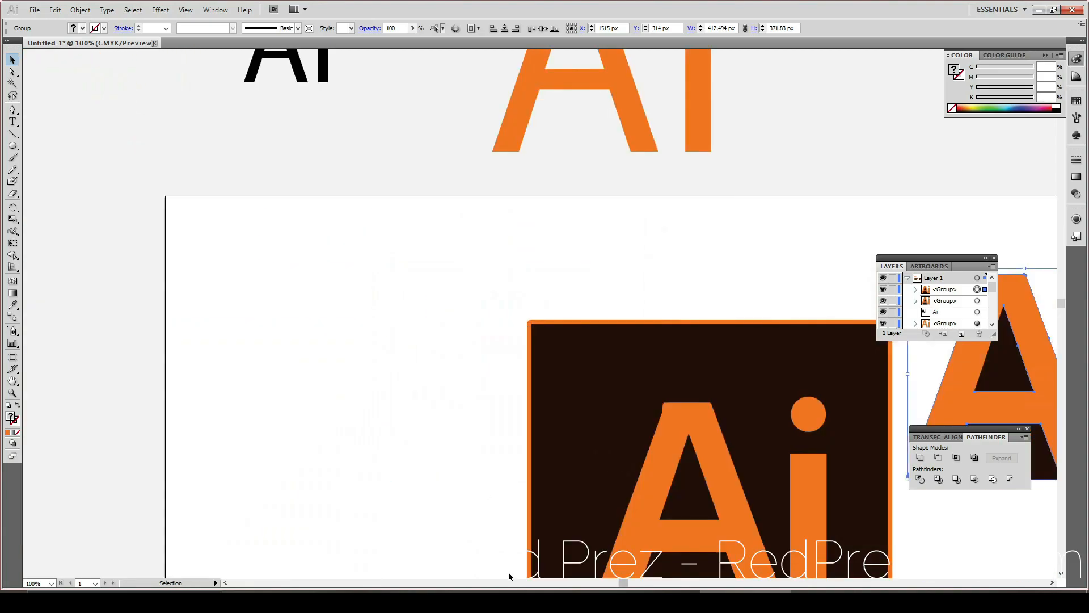
{"action": "scroll", "coordinate": [516, 538], "scroll_direction": "up", "scroll_amount": 3}
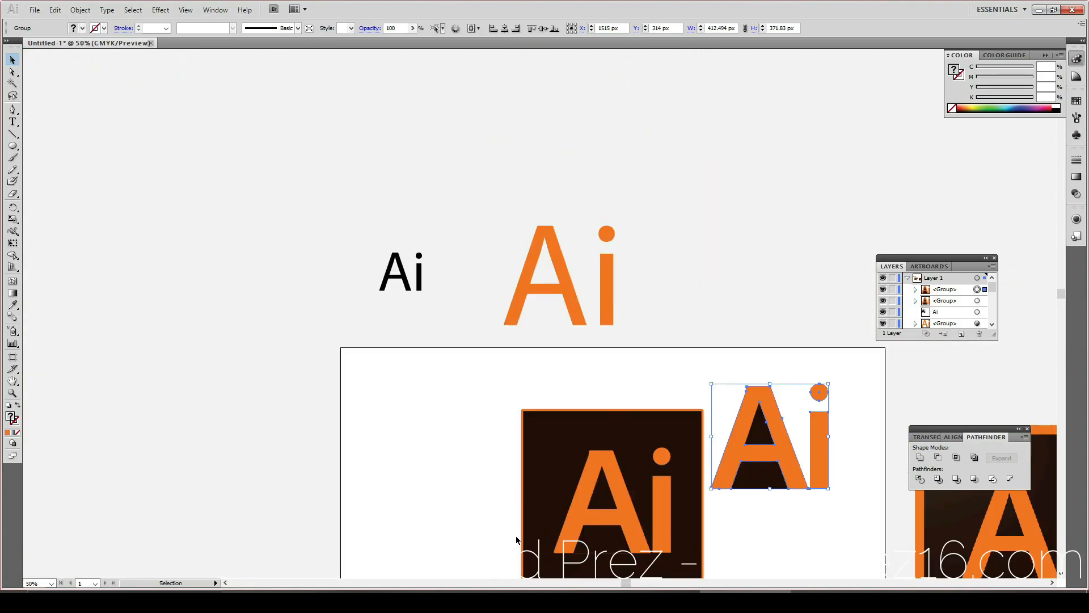
{"action": "left_click_drag", "start_coordinate": [768, 417], "coordinate": [738, 223]}
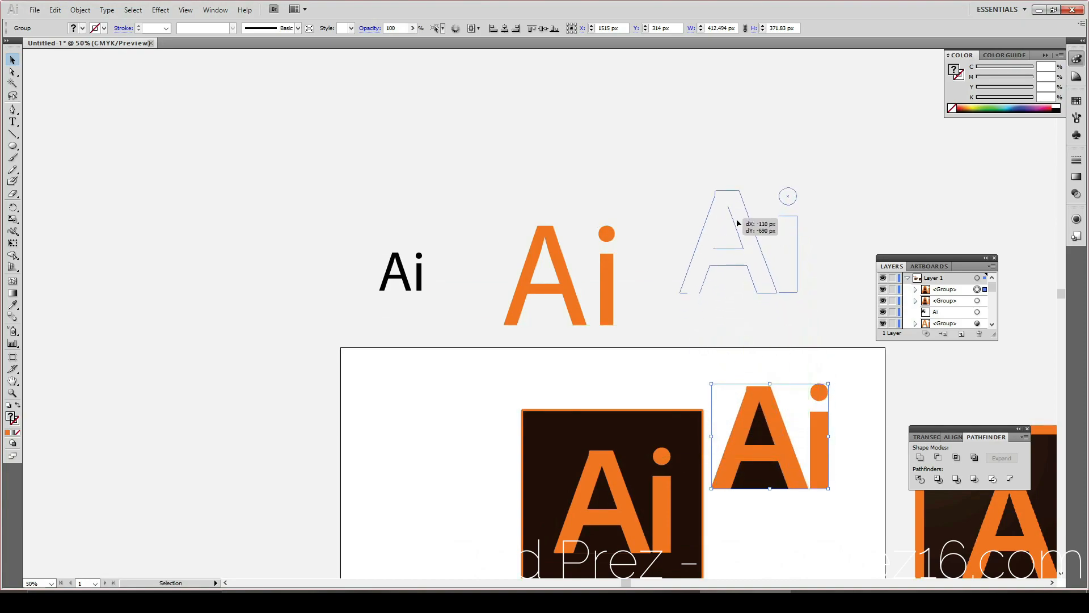
{"action": "scroll", "coordinate": [749, 384], "scroll_direction": "up", "scroll_amount": 1}
{"action": "scroll", "coordinate": [747, 391], "scroll_direction": "left", "scroll_amount": 1}
{"action": "scroll", "coordinate": [737, 407], "scroll_direction": "right", "scroll_amount": 3}
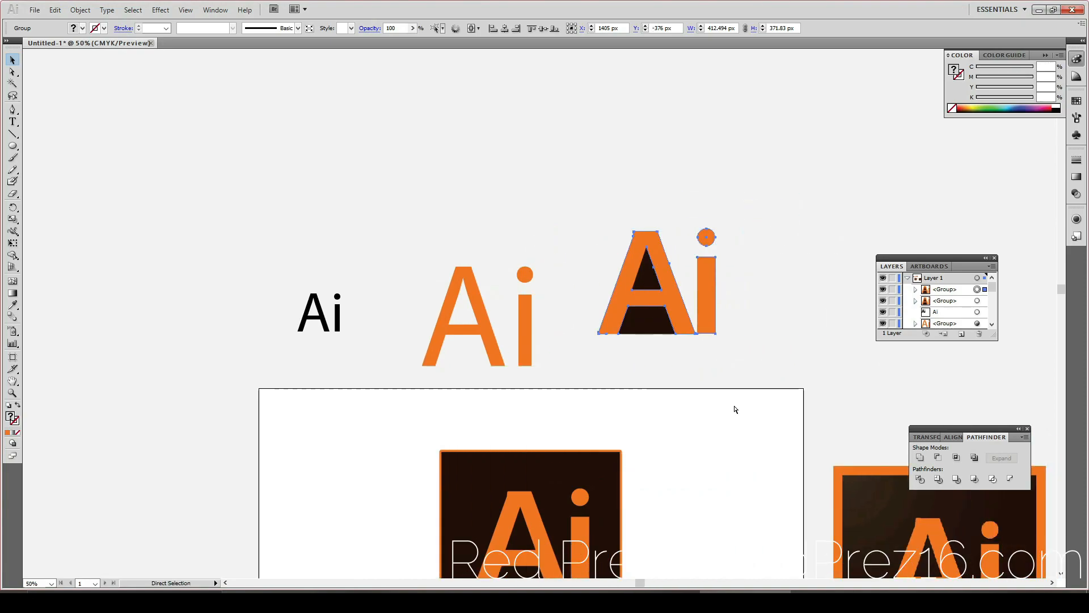
{"action": "scroll", "coordinate": [725, 416], "scroll_direction": "up", "scroll_amount": 1}
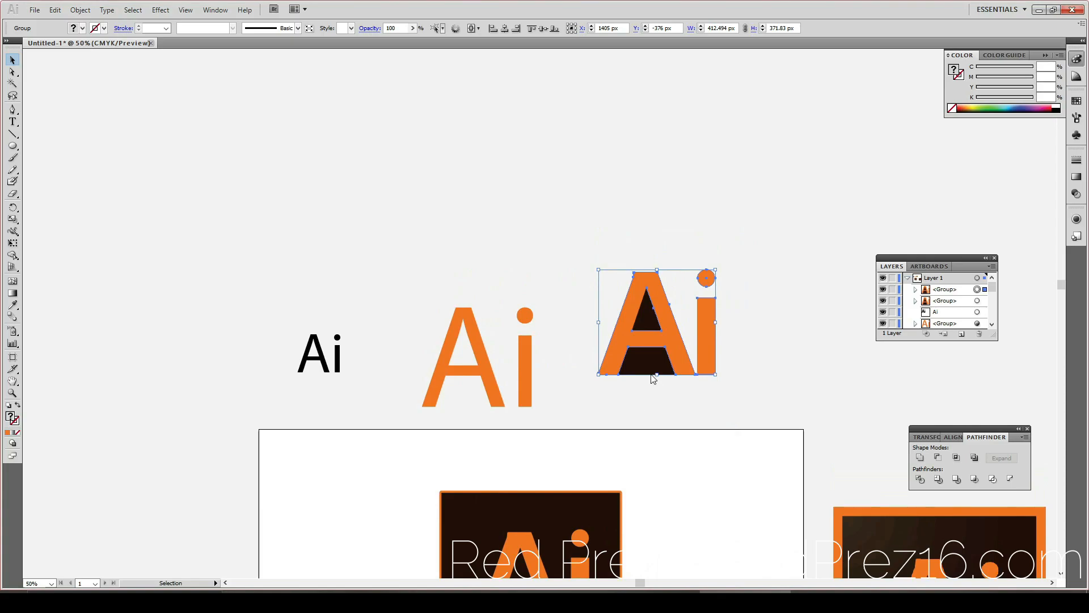
{"action": "left_click", "coordinate": [562, 601]}
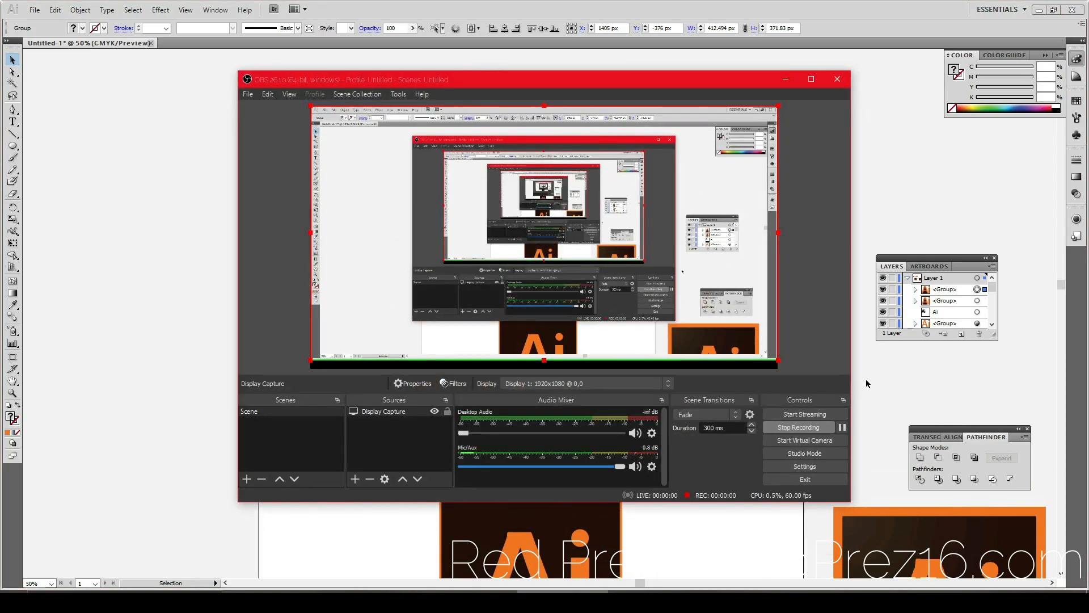
{"action": "left_click", "coordinate": [787, 77]}
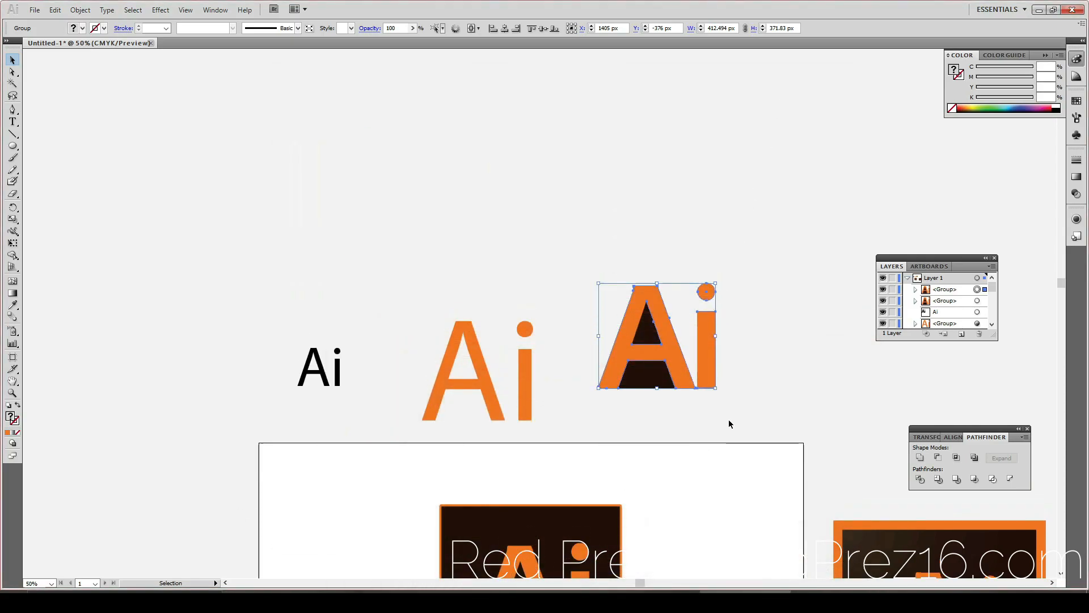
{"action": "scroll", "coordinate": [730, 424], "scroll_direction": "up", "scroll_amount": 2}
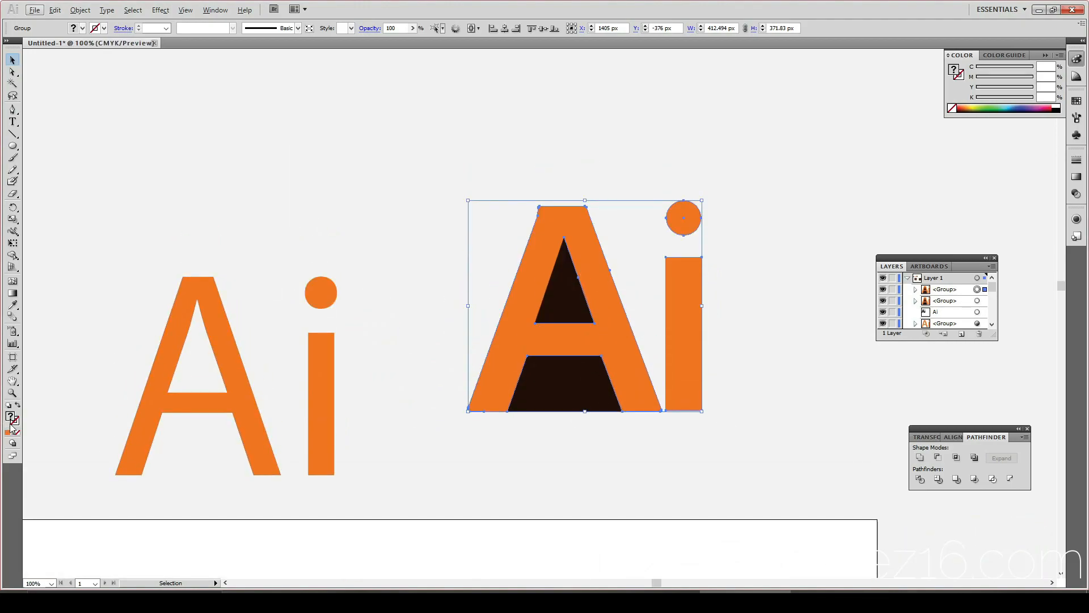
Step: Ungroup the lettering copy to release the i's dot, and select the remaining group of the A and the i's stem
{"action": "right_click", "coordinate": [528, 341]}
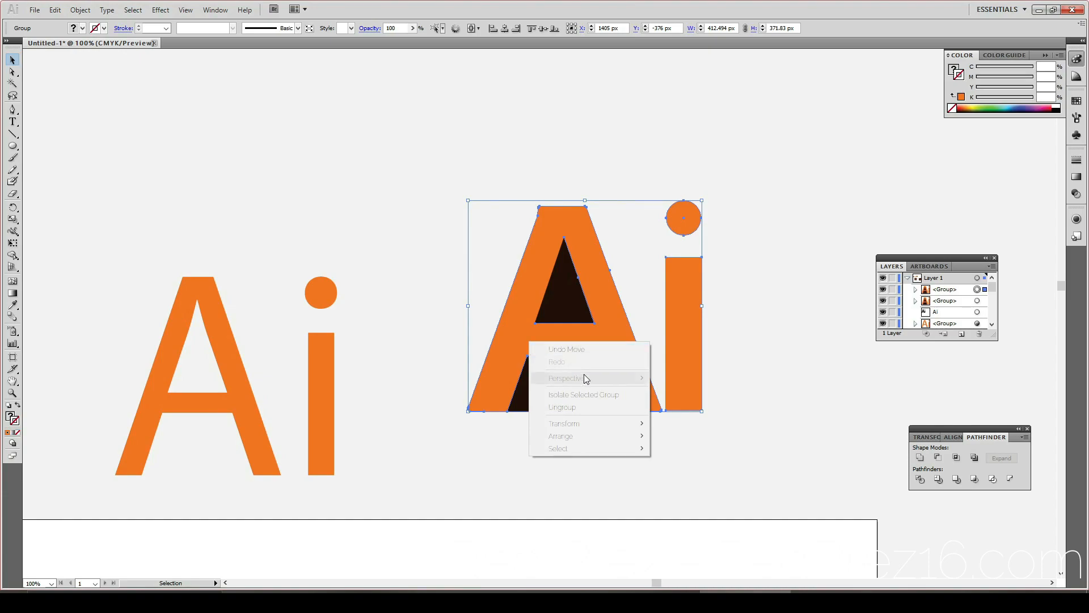
{"action": "left_click", "coordinate": [588, 407]}
{"action": "left_click", "coordinate": [579, 474]}
{"action": "left_click", "coordinate": [530, 275]}
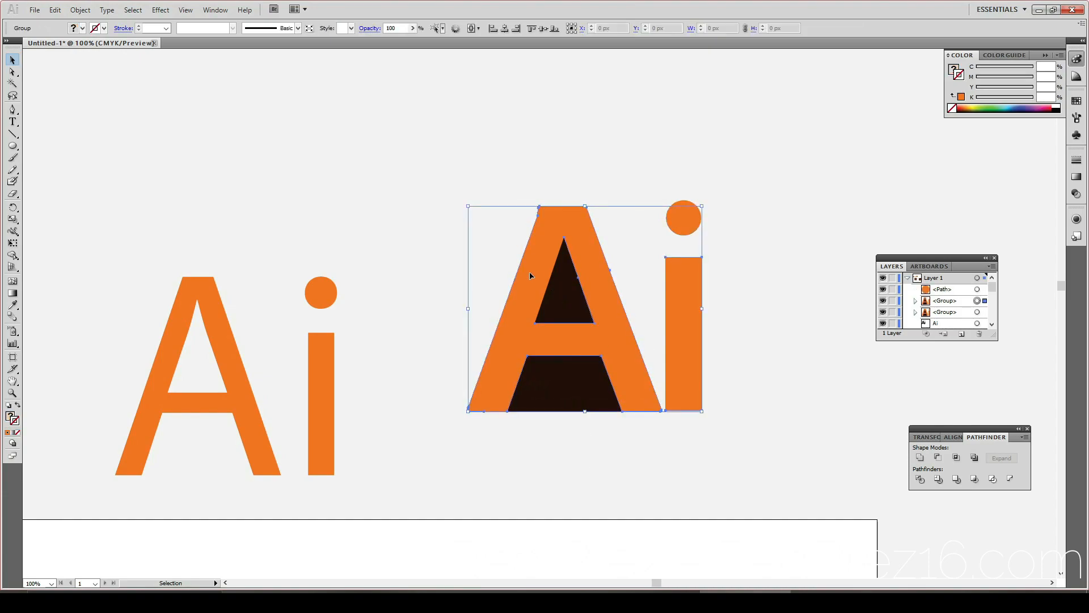
{"action": "left_click", "coordinate": [360, 371]}
{"action": "left_click", "coordinate": [540, 320]}
{"action": "left_click", "coordinate": [603, 230]}
{"action": "left_click", "coordinate": [574, 227]}
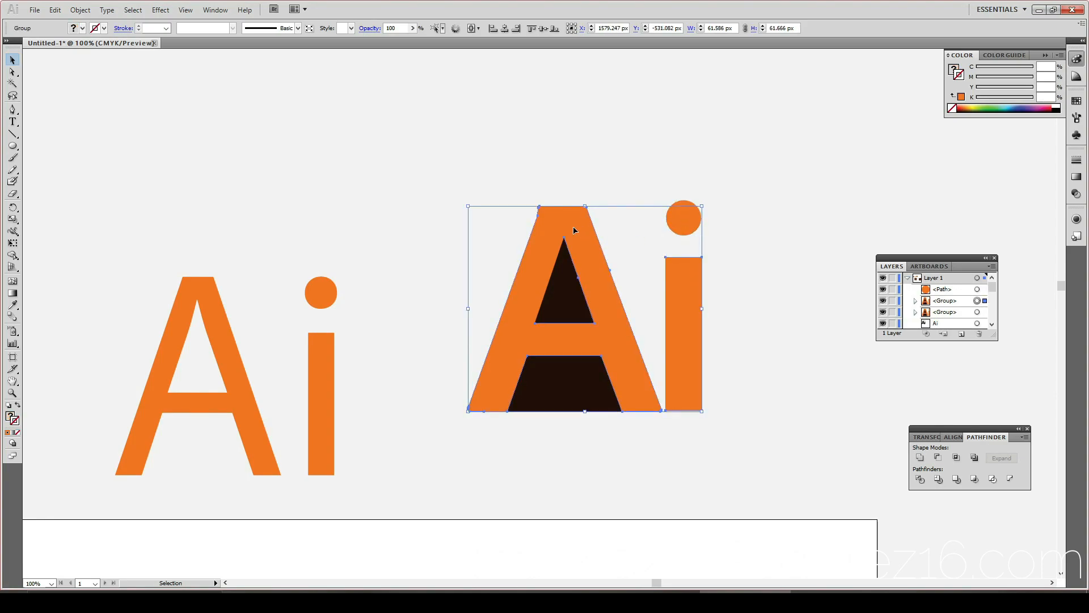
Step: Give the group of the A and the i's stem a bright green stroke, 00FFA3
{"action": "double_click", "coordinate": [12, 418]}
{"action": "left_click", "coordinate": [561, 310]}
{"action": "left_click", "coordinate": [506, 263]}
{"action": "left_click_drag", "start_coordinate": [506, 264], "coordinate": [566, 211]}
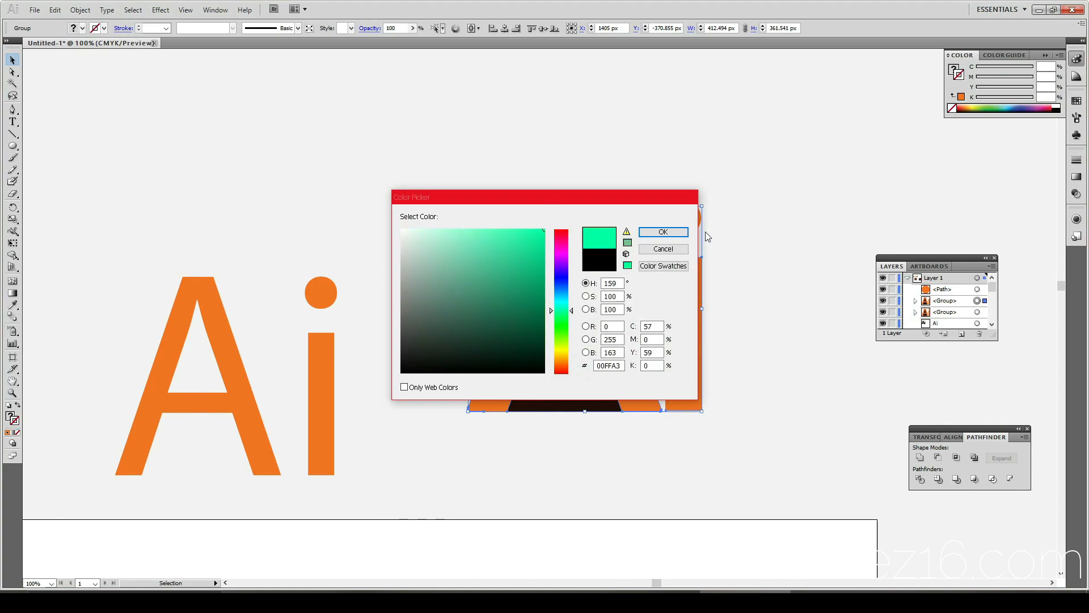
{"action": "left_click", "coordinate": [663, 231]}
{"action": "left_click", "coordinate": [737, 261]}
Step: Try shifting the A and stem group down, ungrouping it and moving its paths up and to the left
{"action": "left_click_drag", "start_coordinate": [584, 360], "coordinate": [591, 402]}
{"action": "right_click", "coordinate": [691, 389]}
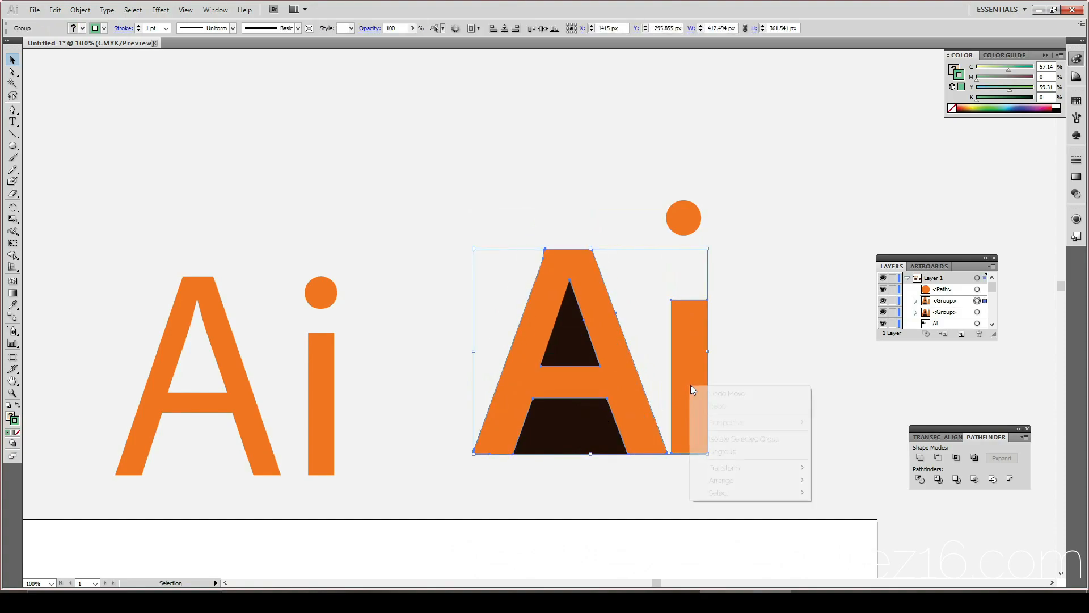
{"action": "left_click", "coordinate": [722, 451]}
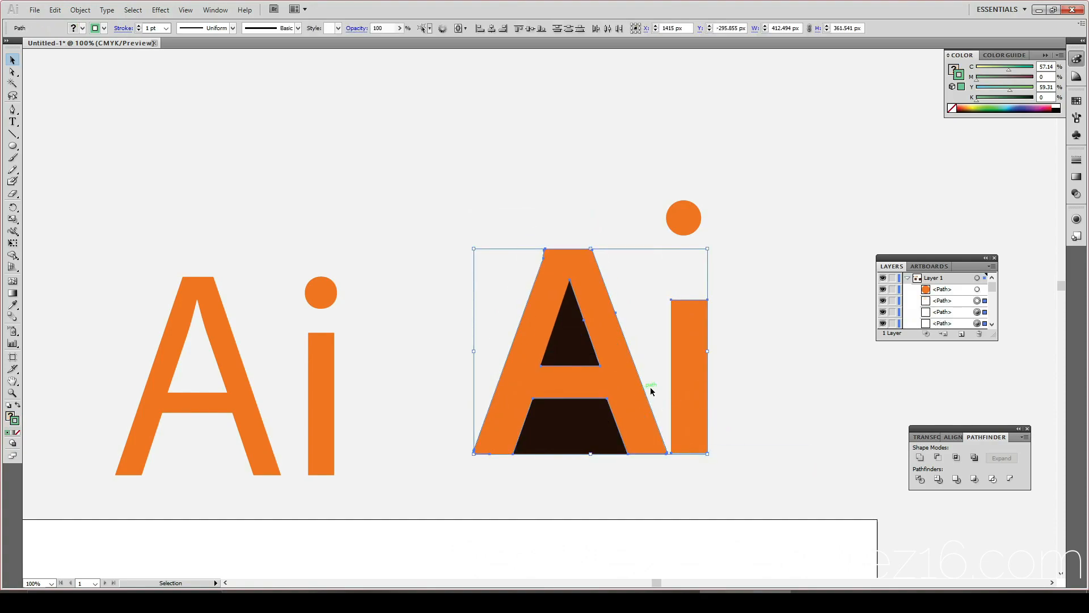
{"action": "left_click_drag", "start_coordinate": [605, 334], "coordinate": [584, 316]}
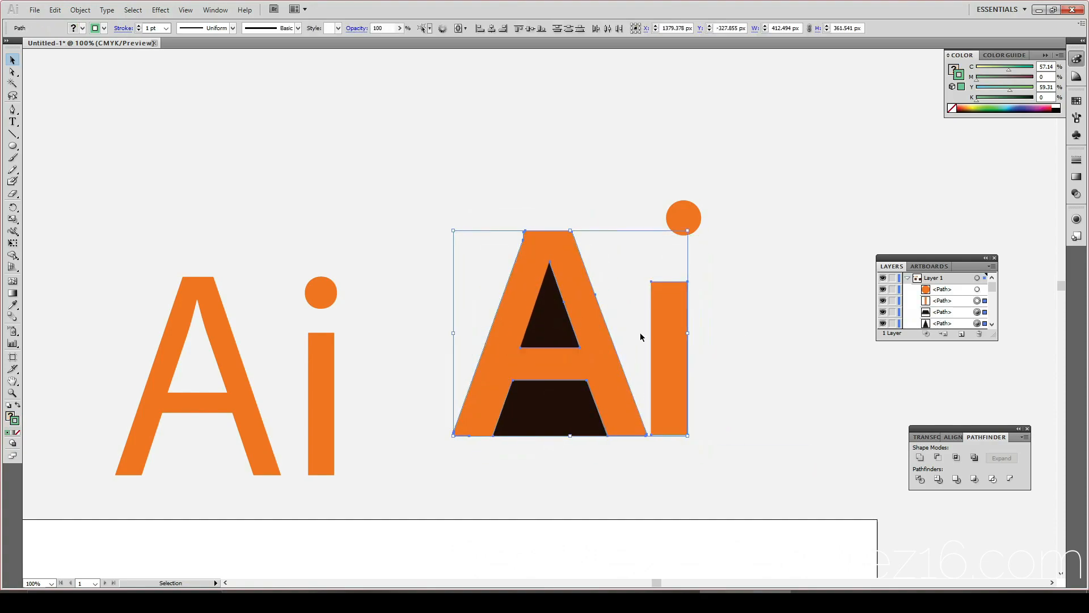
{"action": "left_click", "coordinate": [687, 335]}
{"action": "left_click", "coordinate": [664, 348]}
Step: Undo the trial moves and the ungrouping of the A and the i's stem
{"action": "key", "text": "a"}
{"action": "key", "text": "ctrl+z"}
{"action": "key", "text": "ctrl+z"}
{"action": "key", "text": "ctrl+z"}
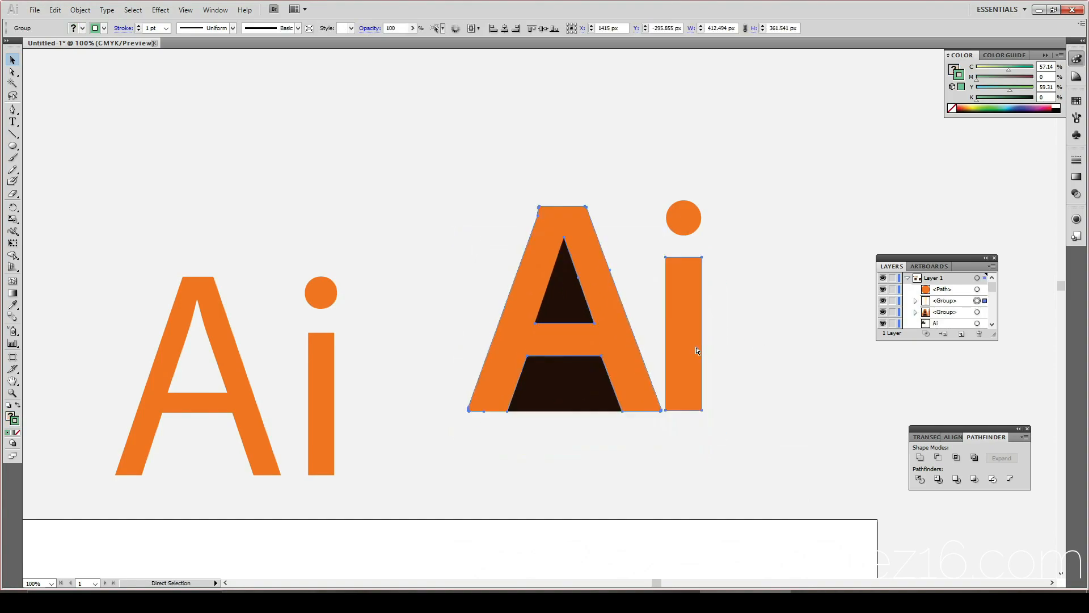
Step: Ungroup the green-stroked A and stem group, and try selecting the orange A shape on its own
{"action": "key", "text": "v"}
{"action": "right_click", "coordinate": [606, 342]}
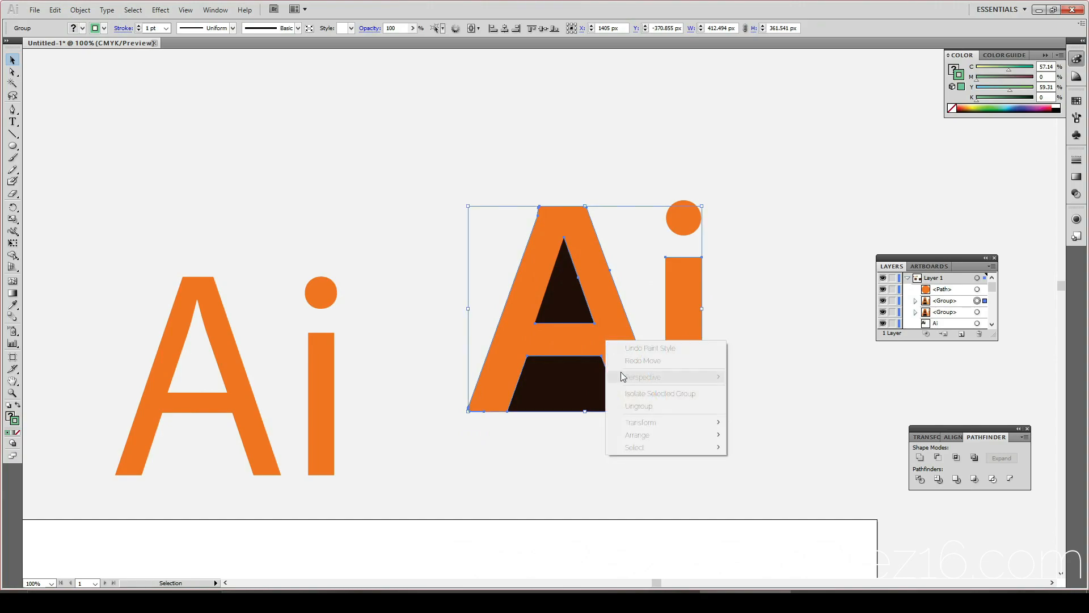
{"action": "left_click", "coordinate": [638, 406]}
{"action": "right_click", "coordinate": [633, 358]}
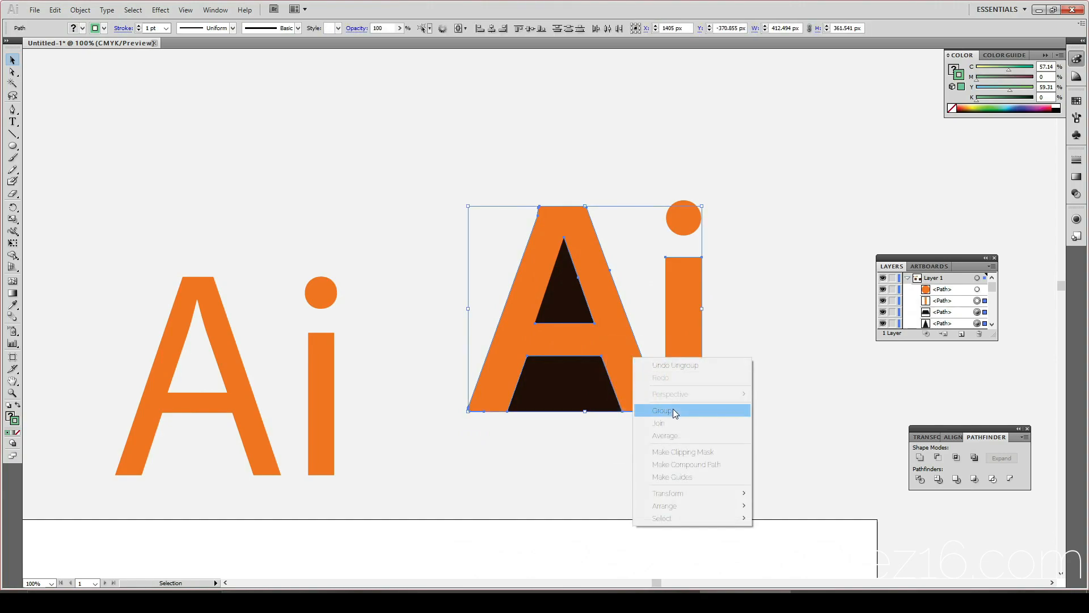
{"action": "left_click", "coordinate": [631, 398]}
{"action": "right_click", "coordinate": [626, 386]}
{"action": "left_click", "coordinate": [576, 455]}
{"action": "left_click", "coordinate": [576, 458]}
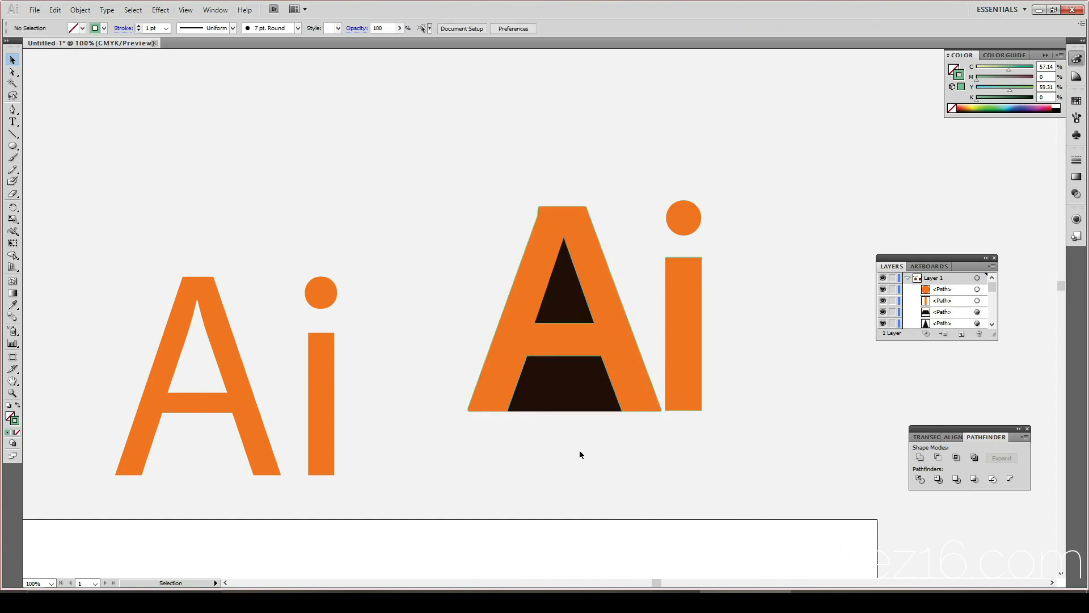
{"action": "left_click", "coordinate": [626, 378]}
{"action": "right_click", "coordinate": [626, 379]}
{"action": "left_click", "coordinate": [603, 464]}
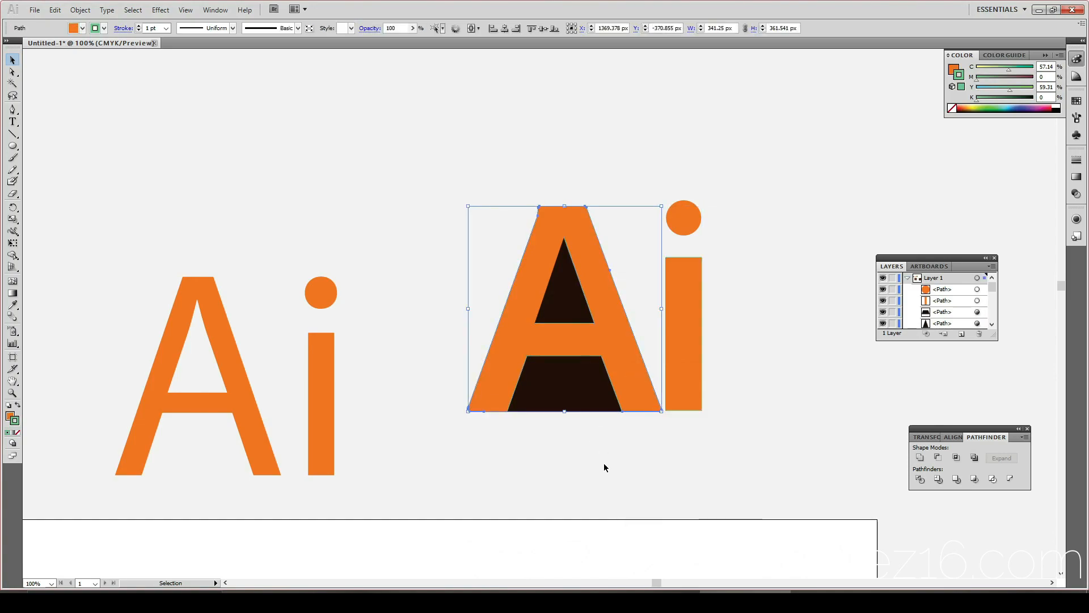
{"action": "left_click", "coordinate": [603, 464]}
Step: Undo the ungroupings, the green stroke and the move of the lettering copy off the artboard
{"action": "key", "text": "ctrl+z"}
{"action": "key", "text": "ctrl+z"}
{"action": "key", "text": "ctrl+z"}
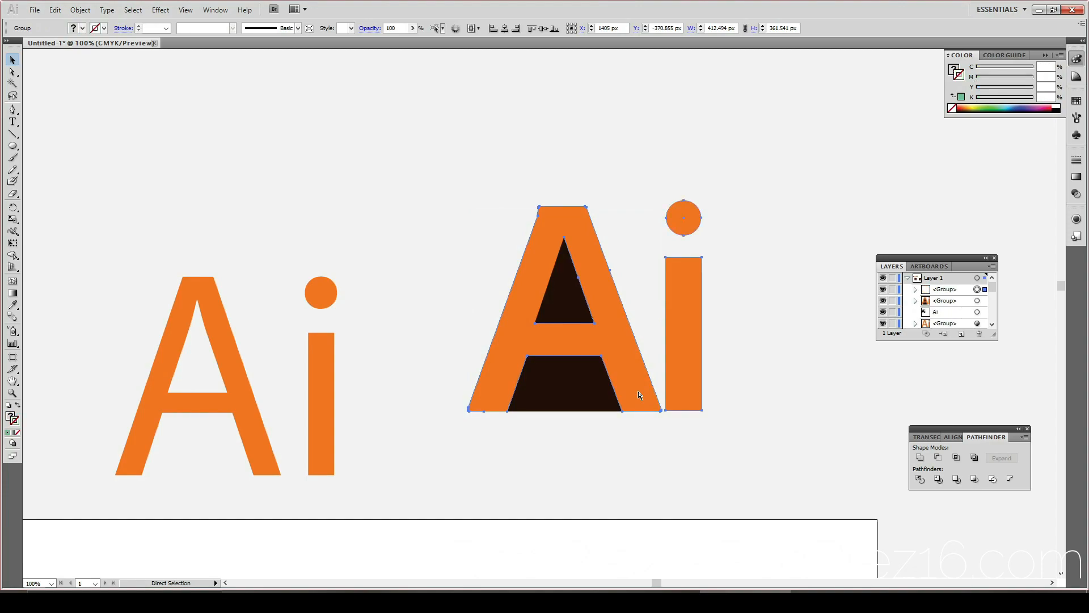
{"action": "key", "text": "ctrl+z"}
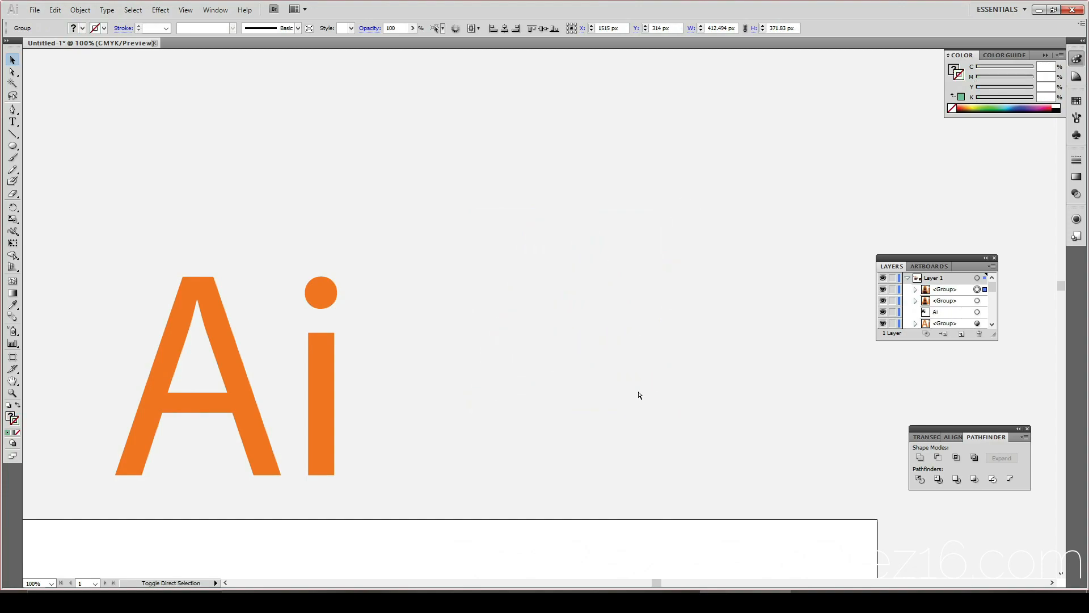
Step: Move the lettering copy above the artboard, beside the thinner orange Ai
{"action": "scroll", "coordinate": [637, 501], "scroll_direction": "down", "scroll_amount": 10}
{"action": "left_click_drag", "start_coordinate": [688, 454], "coordinate": [676, 165]}
{"action": "scroll", "coordinate": [718, 298], "scroll_direction": "up", "scroll_amount": 1}
{"action": "scroll", "coordinate": [716, 296], "scroll_direction": "up", "scroll_amount": 5}
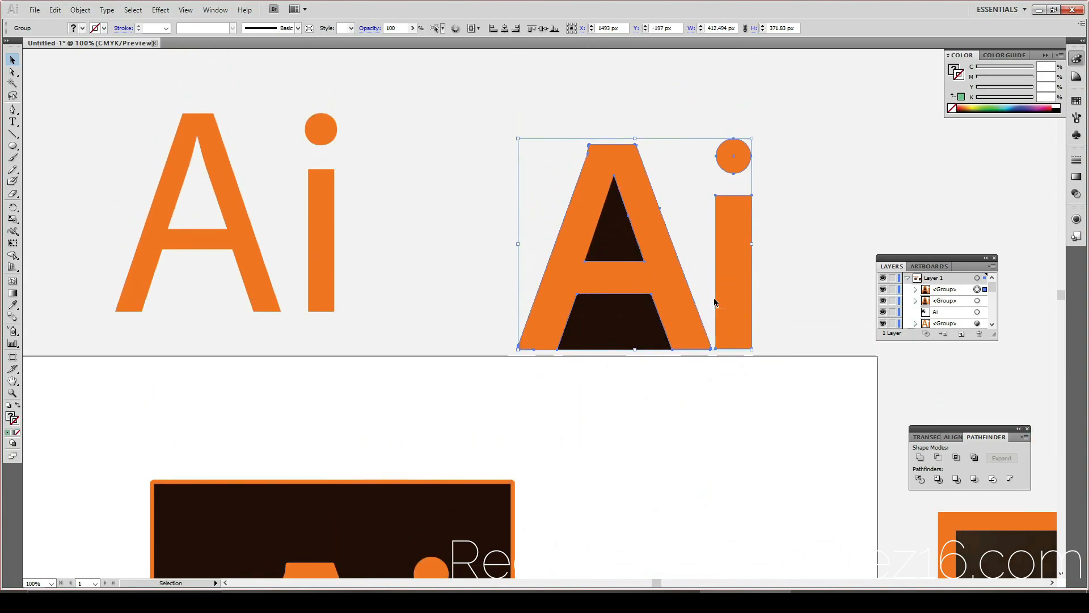
Step: Ungroup the lettering copy and its nested group so the A, cutout shapes, stem and dot are separate paths
{"action": "right_click", "coordinate": [667, 261]}
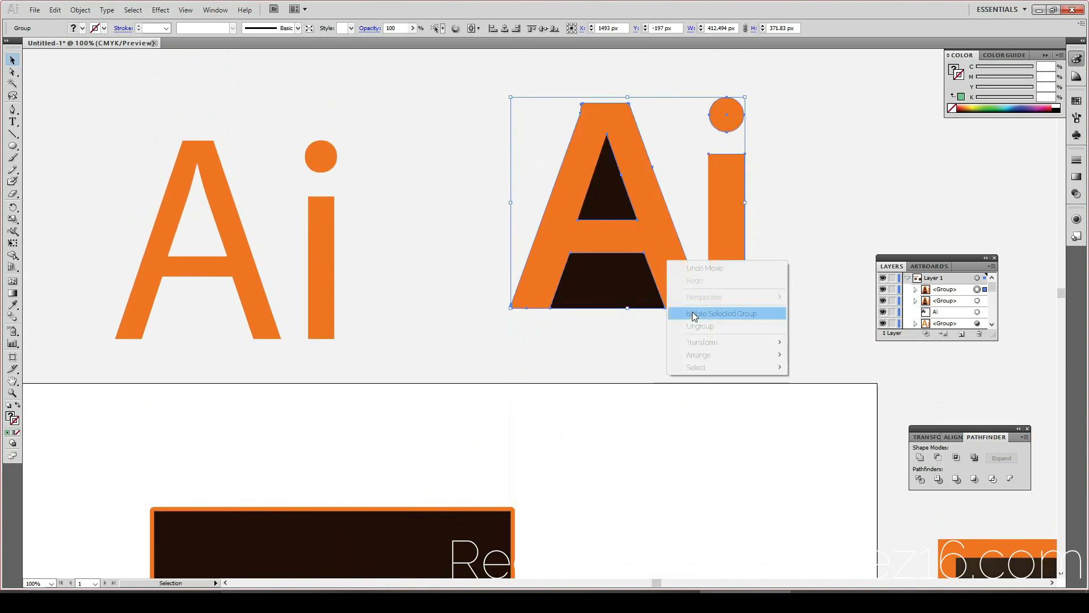
{"action": "left_click", "coordinate": [695, 326]}
{"action": "left_click", "coordinate": [664, 336]}
{"action": "left_click", "coordinate": [663, 281]}
{"action": "right_click", "coordinate": [665, 302]}
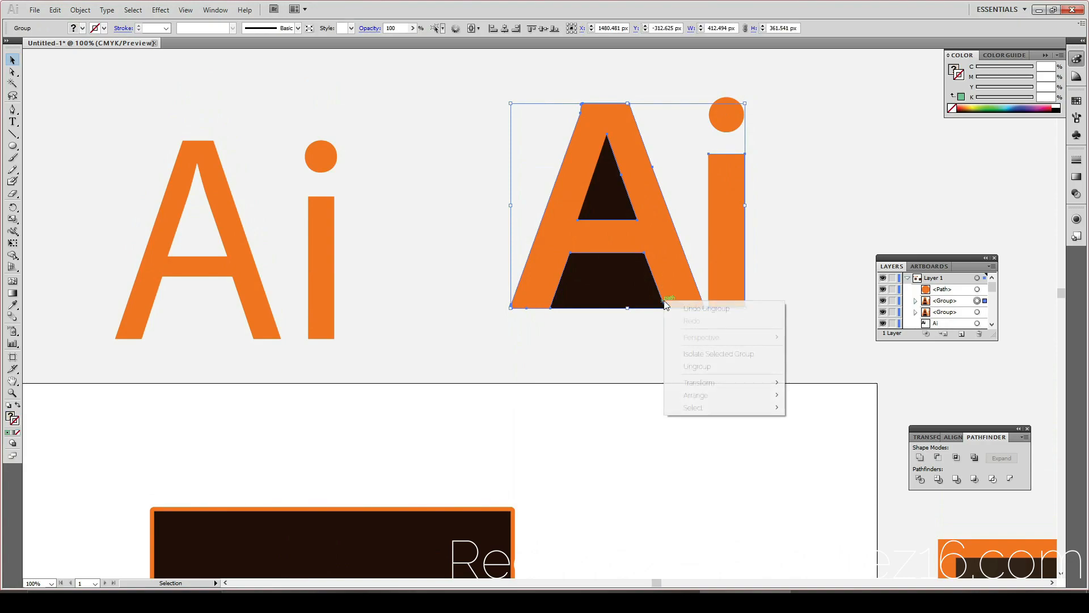
{"action": "left_click", "coordinate": [687, 366]}
{"action": "left_click", "coordinate": [600, 372]}
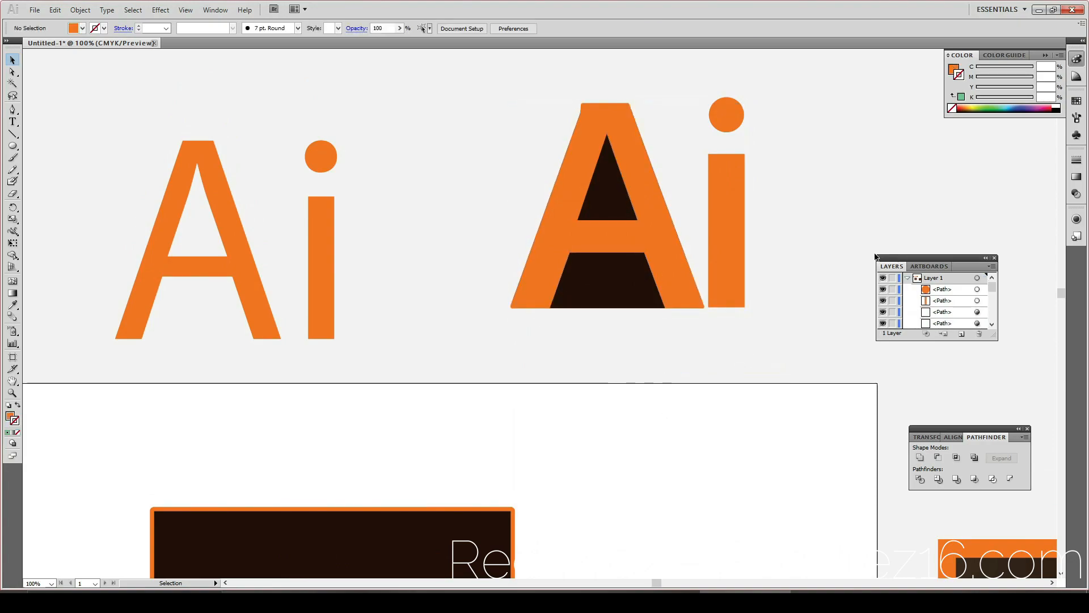
Step: Give the A and its two dark cutout shapes a blue-violet stroke of C 80.53, M 77.66, Y 0, K 0
{"action": "scroll", "coordinate": [842, 295], "scroll_direction": "up", "scroll_amount": 4}
{"action": "left_click", "coordinate": [604, 264]}
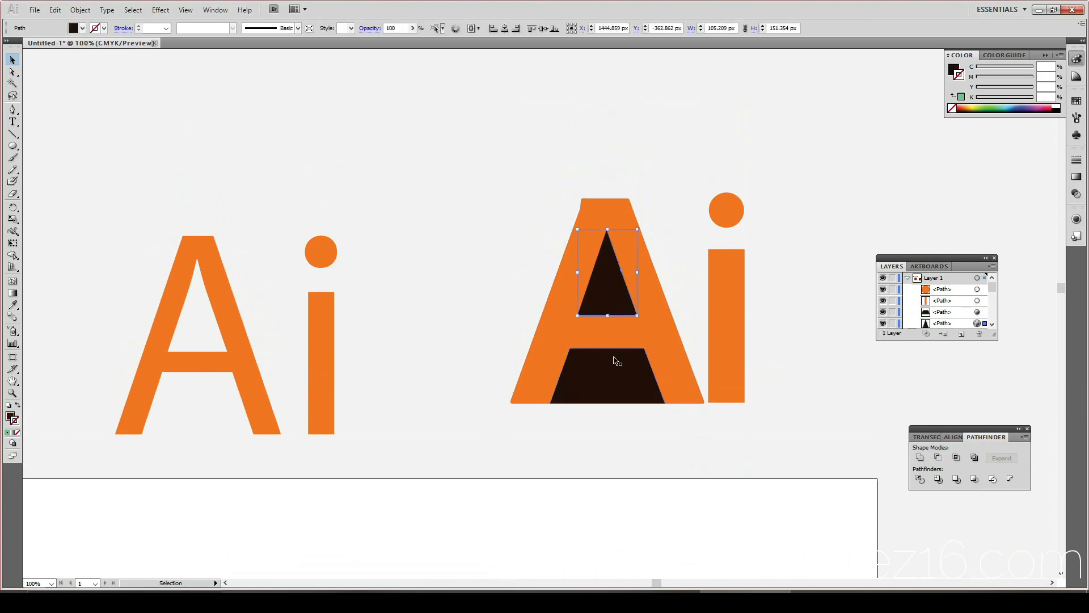
{"action": "left_click", "coordinate": [660, 343], "text": "shift"}
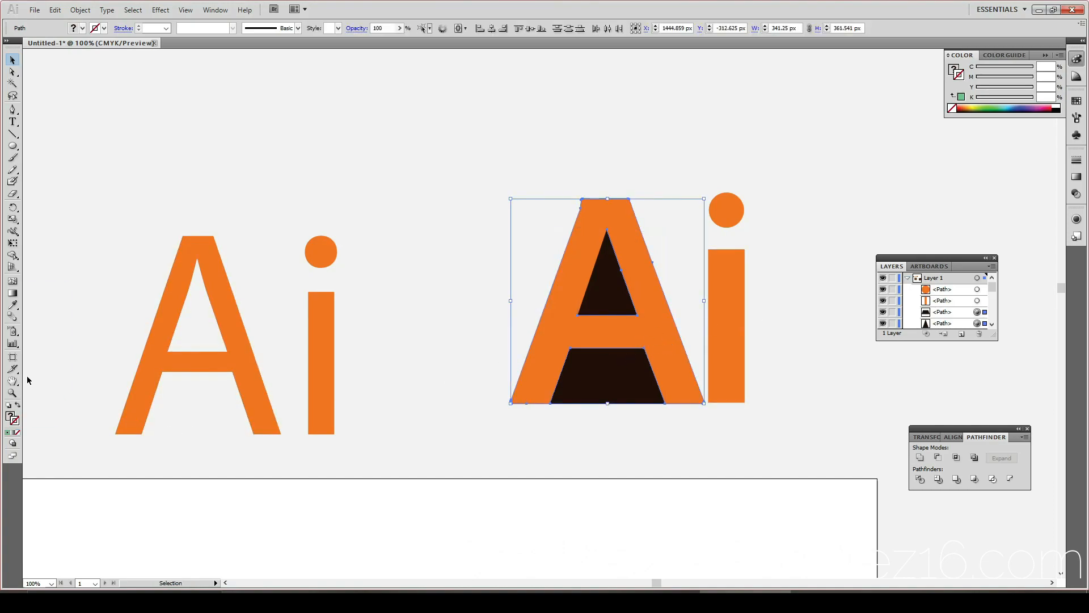
{"action": "double_click", "coordinate": [18, 422]}
{"action": "left_click_drag", "start_coordinate": [559, 305], "coordinate": [565, 278]}
{"action": "left_click", "coordinate": [482, 260]}
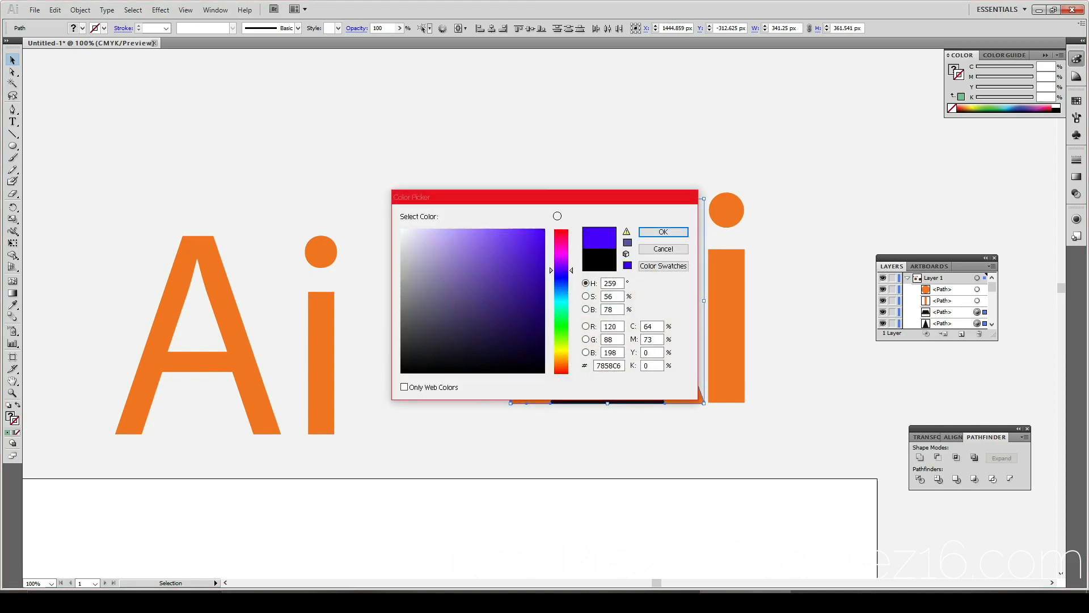
{"action": "left_click", "coordinate": [663, 233]}
{"action": "left_click", "coordinate": [829, 281]}
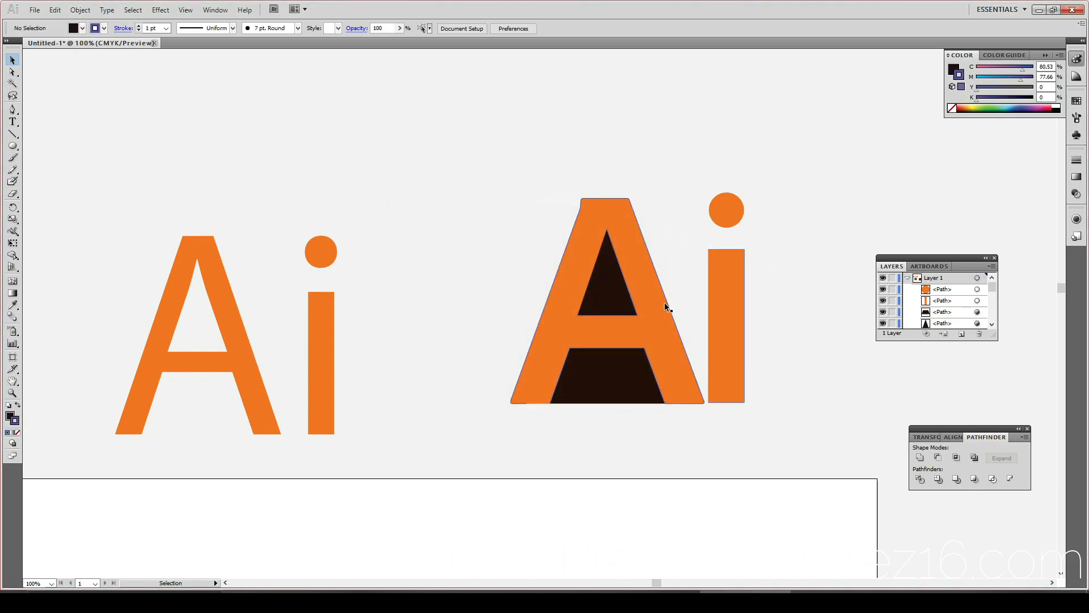
Step: Remove the fill from the orange A, the dark triangle and the dark trapezoid, leaving only their strokes
{"action": "left_click", "coordinate": [645, 302]}
{"action": "key", "text": "x"}
{"action": "left_click", "coordinate": [17, 434]}
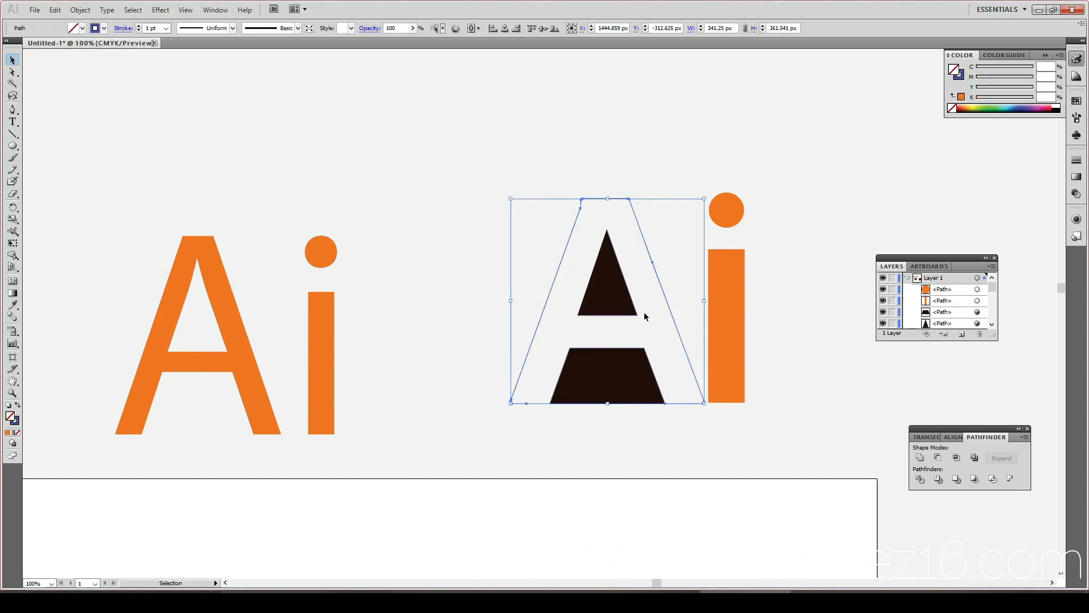
{"action": "left_click", "coordinate": [622, 311]}
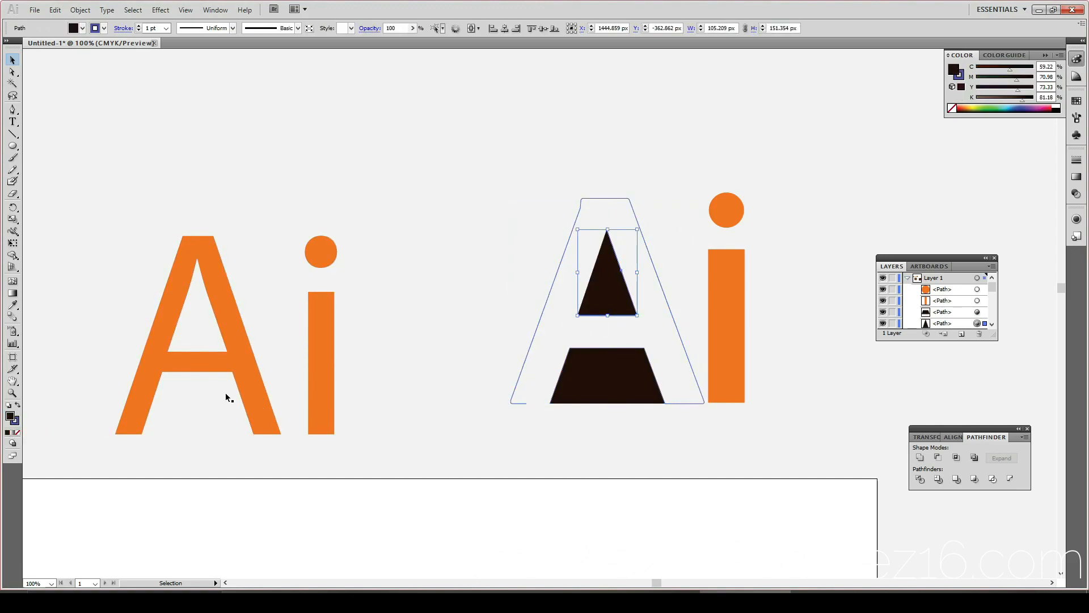
{"action": "left_click", "coordinate": [17, 434]}
{"action": "left_click", "coordinate": [628, 394]}
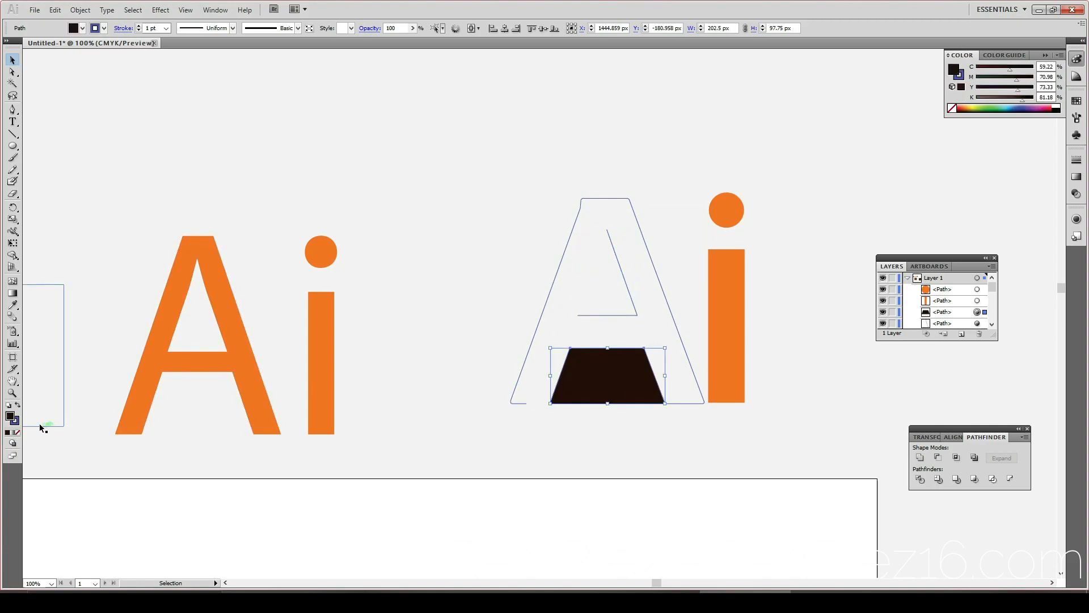
{"action": "left_click", "coordinate": [17, 434]}
{"action": "left_click", "coordinate": [734, 407]}
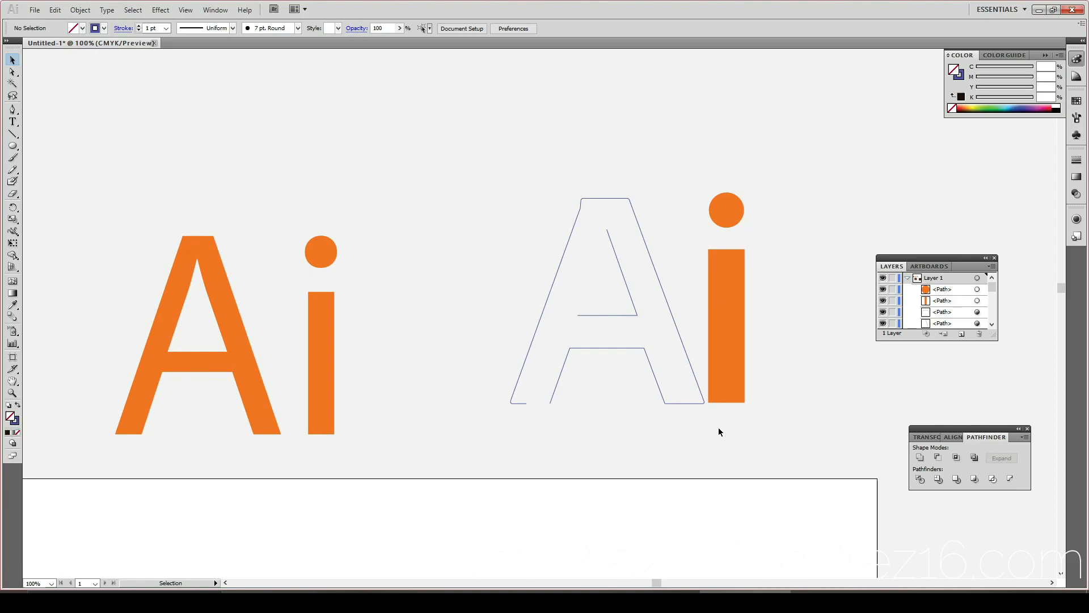
Step: Apply the 3 pt. Round calligraphic brush to the triangular cutout path inside the A
{"action": "left_click", "coordinate": [613, 314]}
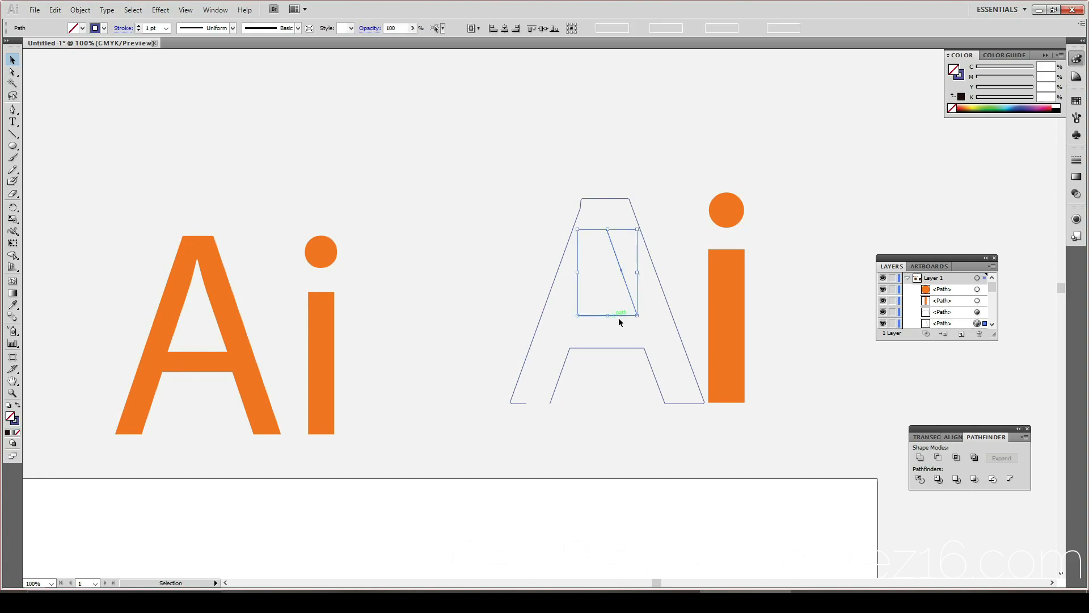
{"action": "left_click", "coordinate": [298, 29]}
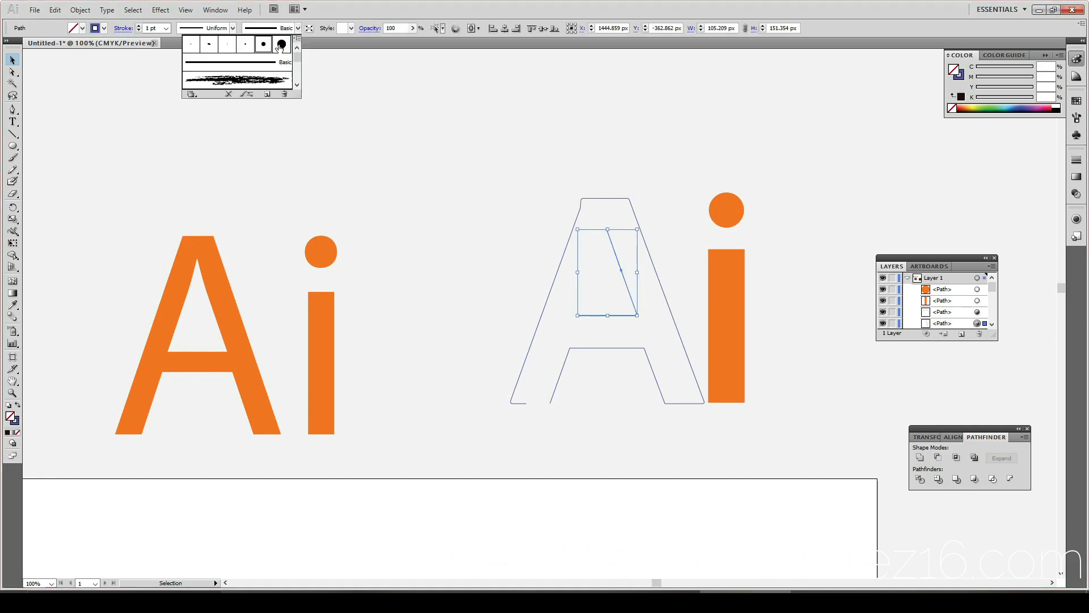
{"action": "left_click", "coordinate": [281, 44]}
{"action": "left_click", "coordinate": [265, 45]}
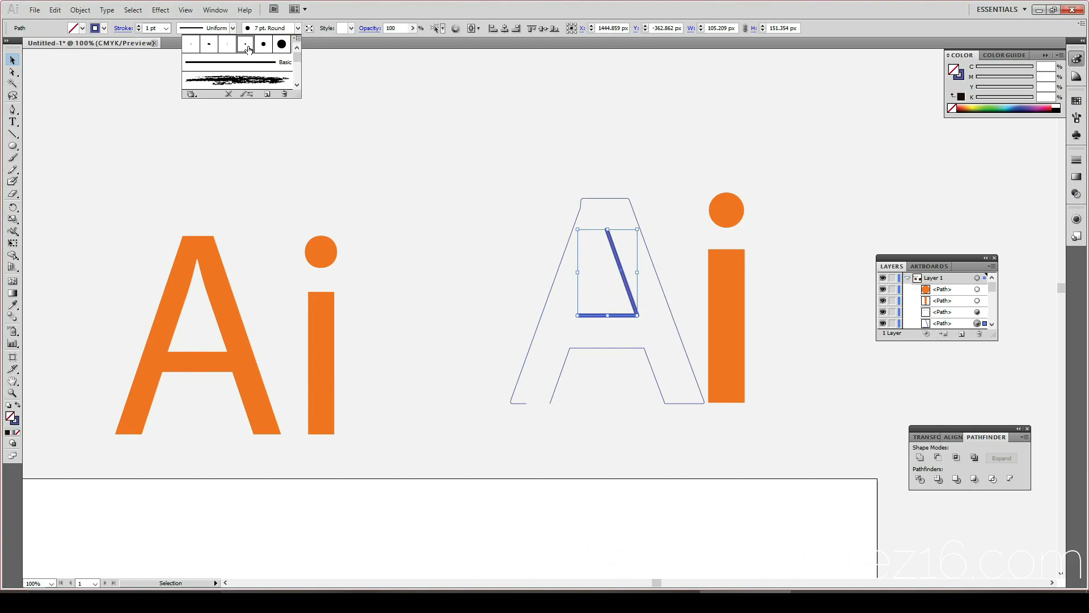
{"action": "left_click", "coordinate": [247, 48]}
Step: Apply the 7 pt. Round calligraphic brush to the outer outline of the A
{"action": "left_click", "coordinate": [605, 202]}
{"action": "left_click", "coordinate": [605, 199]}
{"action": "left_click", "coordinate": [298, 28]}
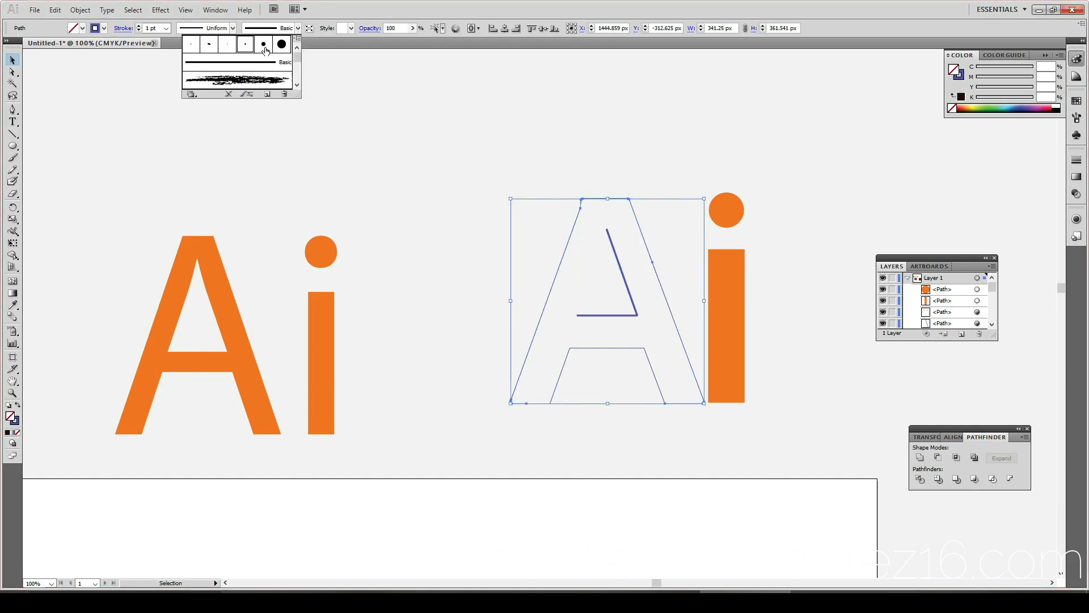
{"action": "left_click", "coordinate": [263, 45]}
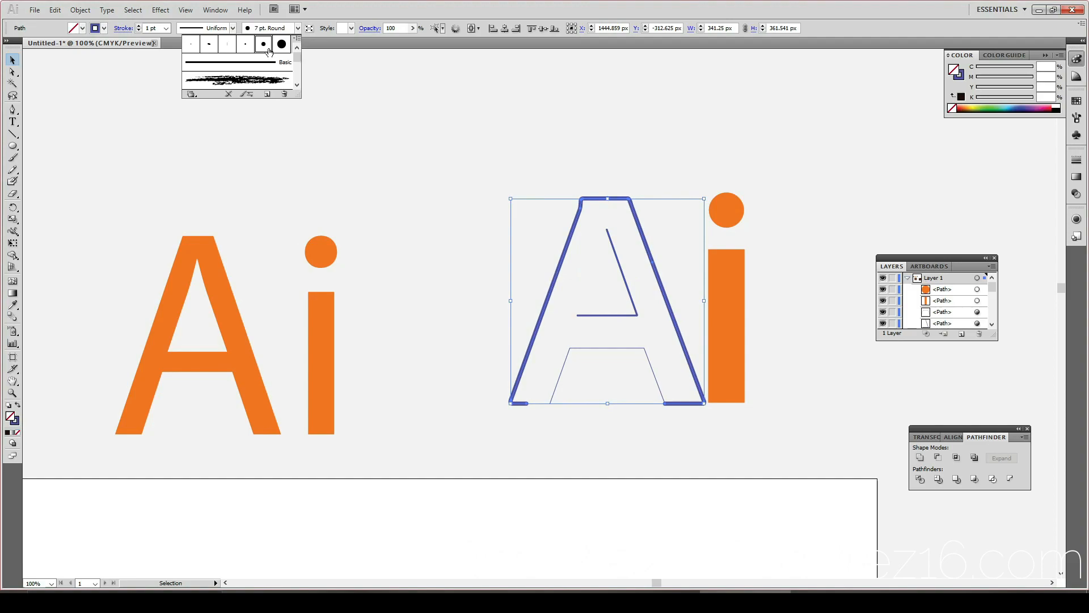
Step: Apply the 3 pt. Round brush to the trapezoid cutout path between the A's legs
{"action": "left_click", "coordinate": [583, 346]}
{"action": "left_click", "coordinate": [583, 347]}
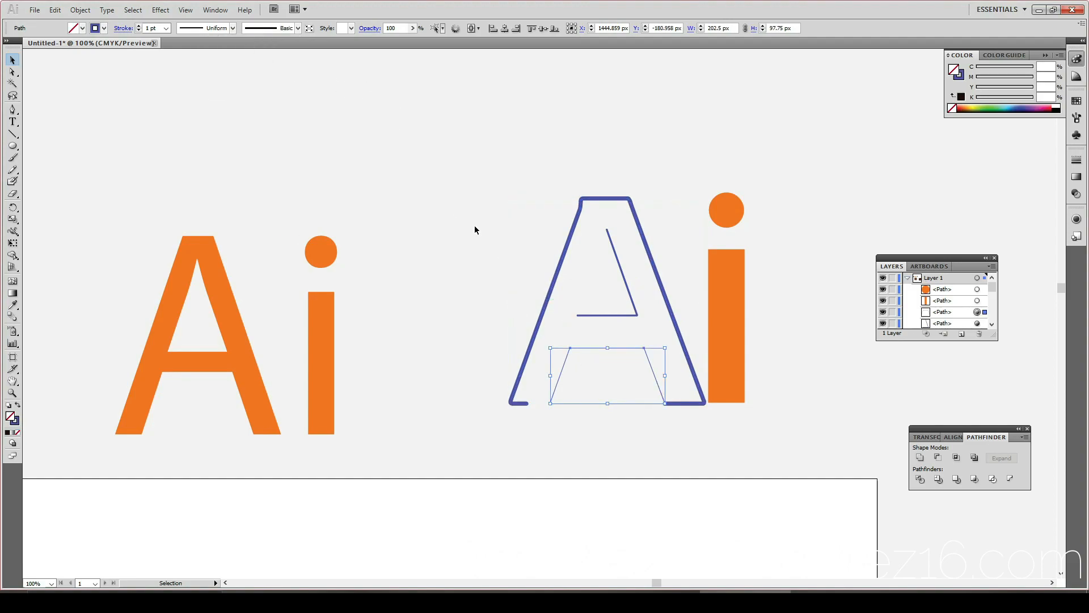
{"action": "left_click", "coordinate": [298, 28]}
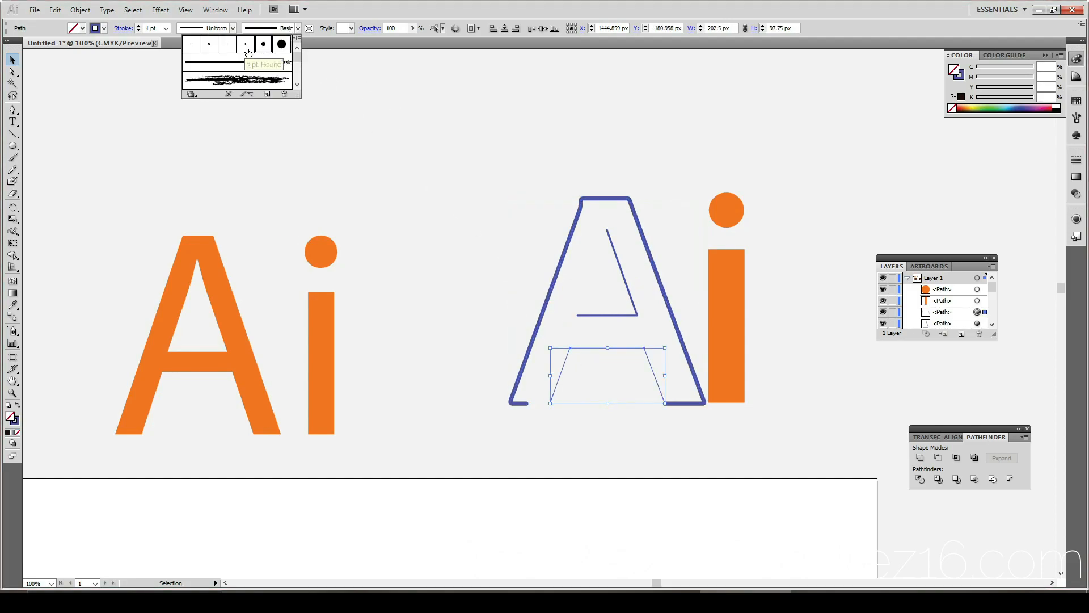
{"action": "left_click", "coordinate": [248, 46]}
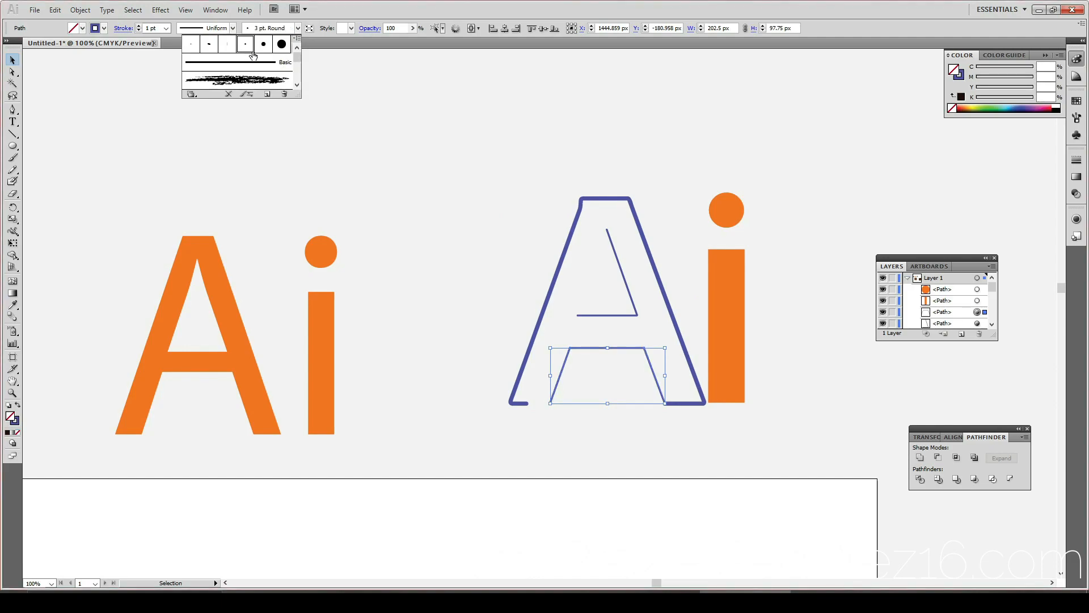
{"action": "left_click", "coordinate": [321, 217]}
{"action": "left_click", "coordinate": [589, 289]}
Step: Remove the i stem's orange fill and give it a green stroke of C 55.76, M 0, Y 45.46, K 0
{"action": "left_click", "coordinate": [738, 372]}
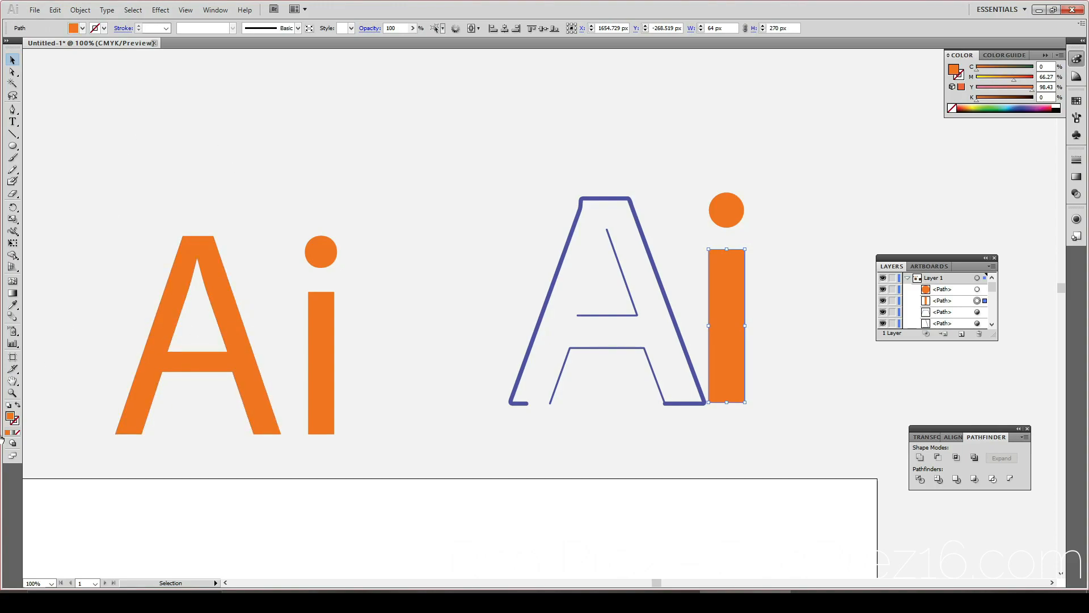
{"action": "left_click", "coordinate": [18, 432]}
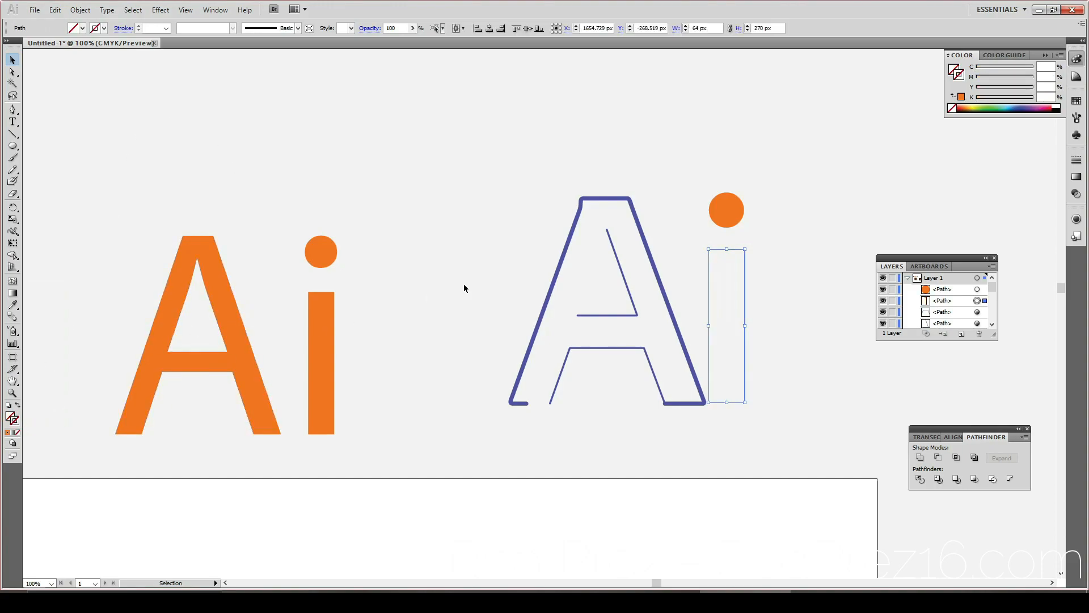
{"action": "double_click", "coordinate": [12, 418]}
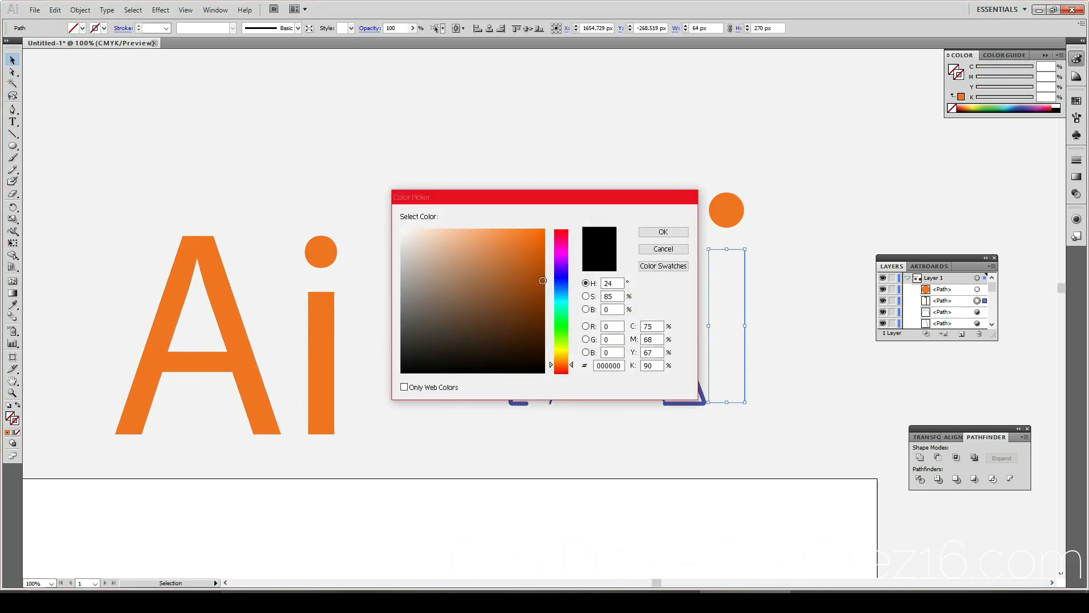
{"action": "left_click", "coordinate": [565, 322]}
{"action": "left_click", "coordinate": [512, 280]}
{"action": "left_click", "coordinate": [661, 231]}
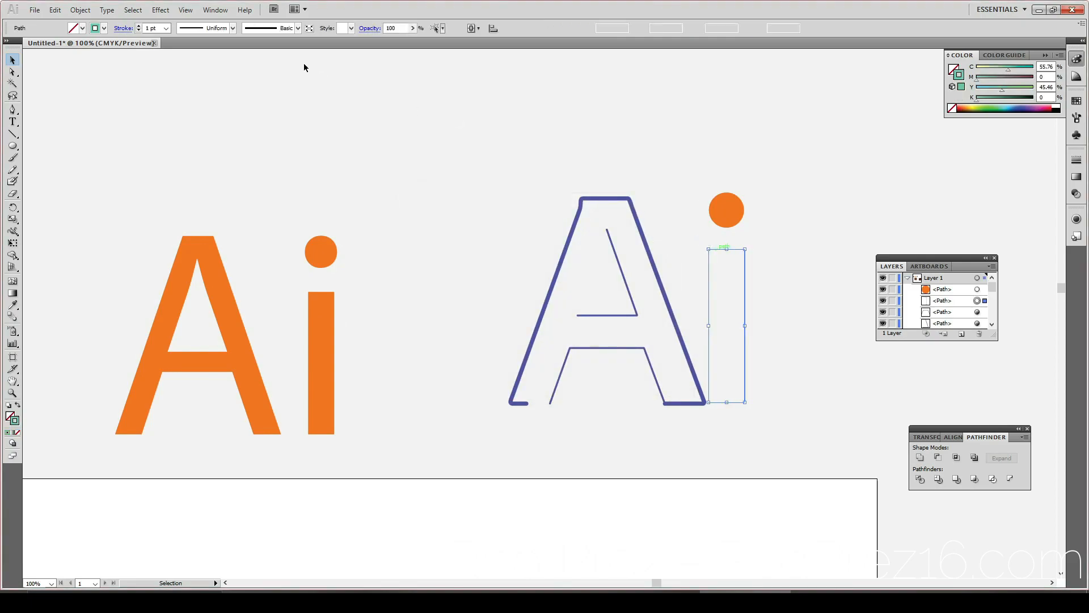
Step: Apply the 7 pt. Round calligraphic brush to the green i stem path
{"action": "left_click", "coordinate": [233, 28]}
{"action": "left_click", "coordinate": [298, 28]}
{"action": "left_click", "coordinate": [298, 28]}
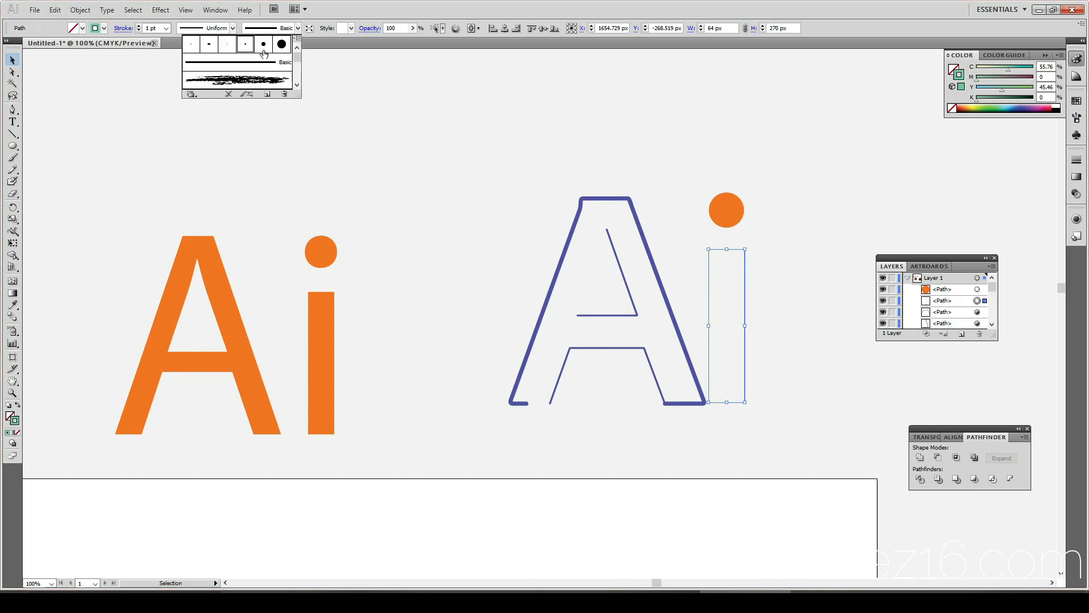
{"action": "left_click", "coordinate": [262, 48]}
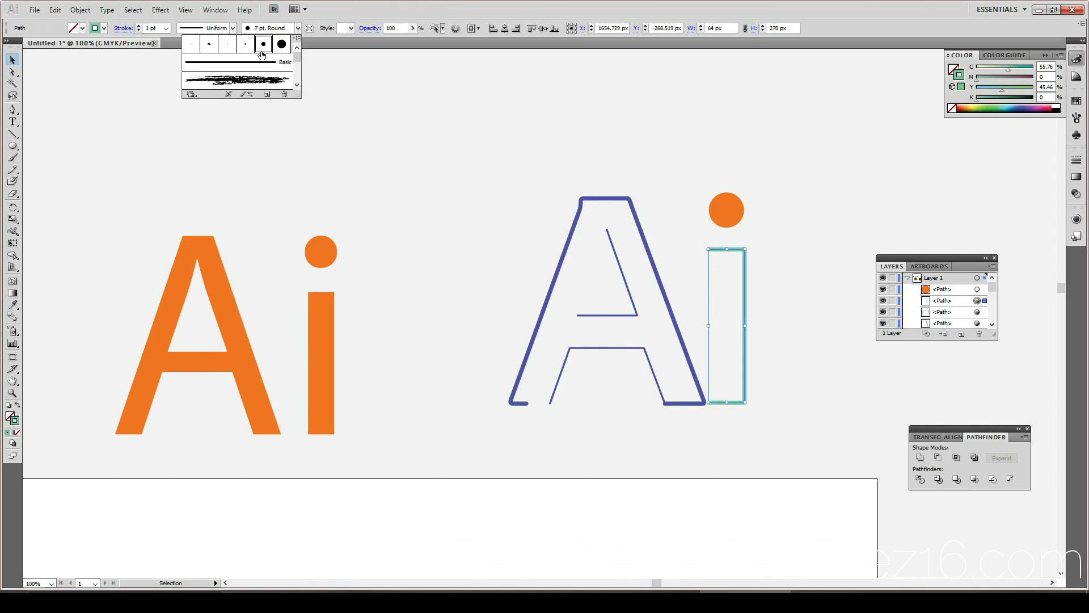
Step: Remove the i dot's orange fill and give it a blue stroke of hex 001FFF
{"action": "left_click", "coordinate": [740, 221]}
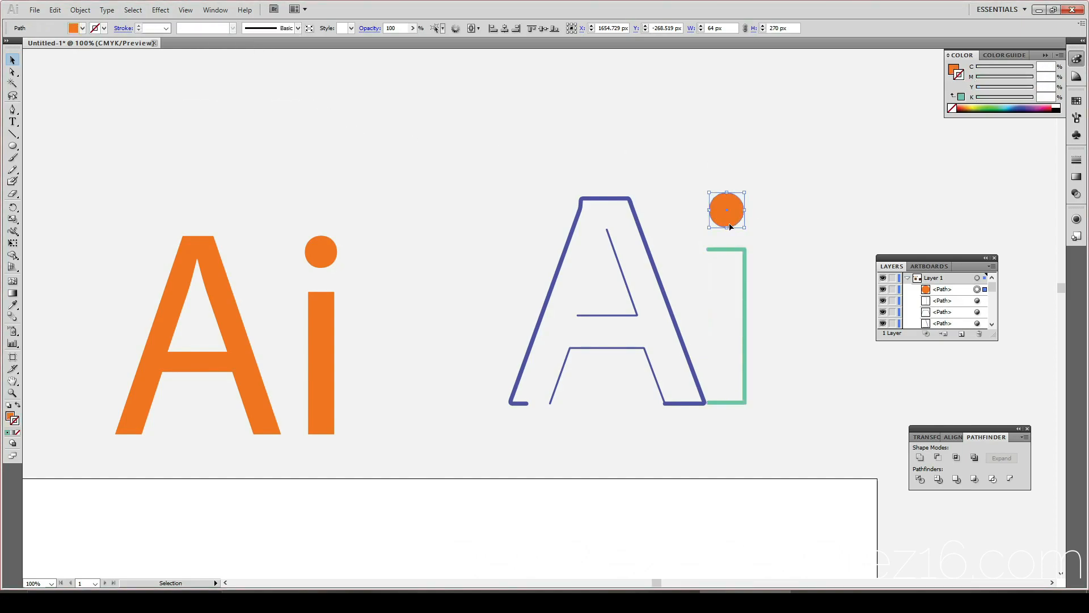
{"action": "left_click", "coordinate": [18, 432]}
{"action": "double_click", "coordinate": [17, 423]}
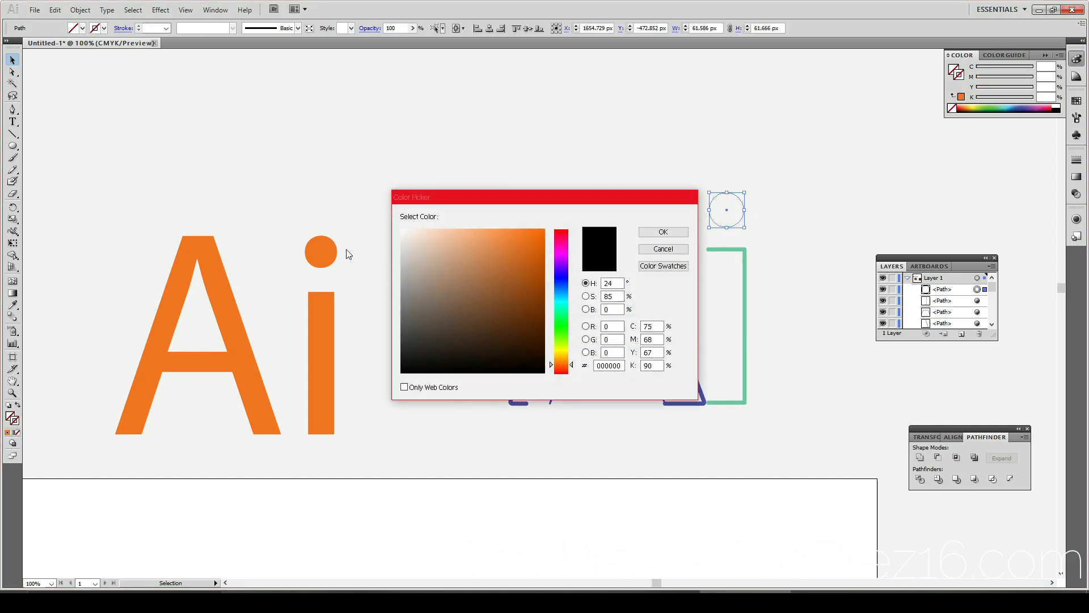
{"action": "left_click", "coordinate": [557, 281]}
{"action": "left_click_drag", "start_coordinate": [542, 234], "coordinate": [552, 223]}
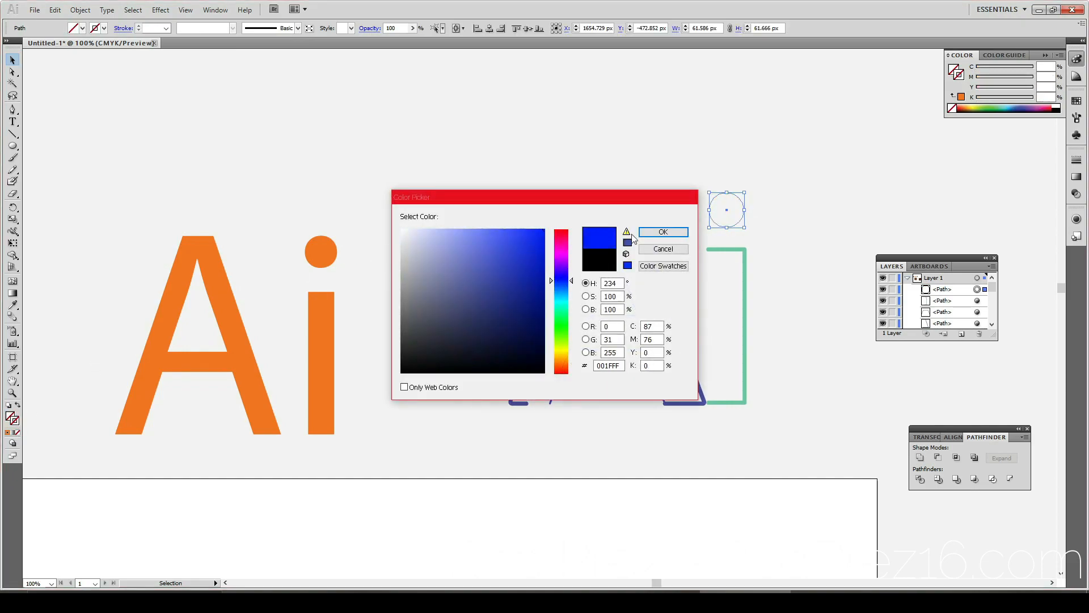
{"action": "left_click", "coordinate": [659, 235]}
Step: Apply the 7 pt. Round calligraphic brush to the blue i dot circle
{"action": "left_click", "coordinate": [297, 28]}
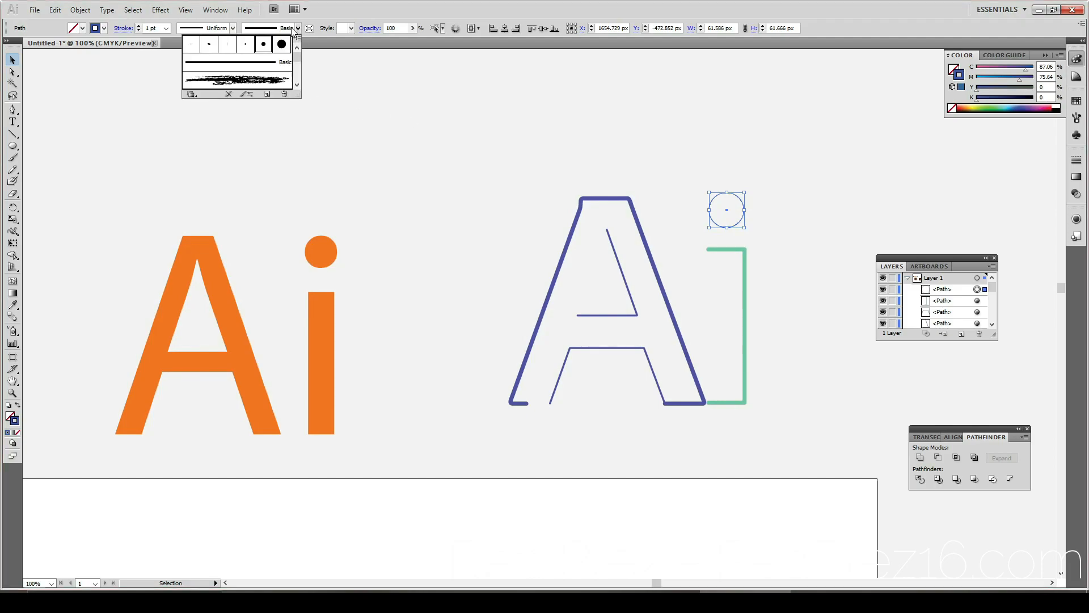
{"action": "left_click", "coordinate": [263, 43]}
{"action": "left_click", "coordinate": [519, 191]}
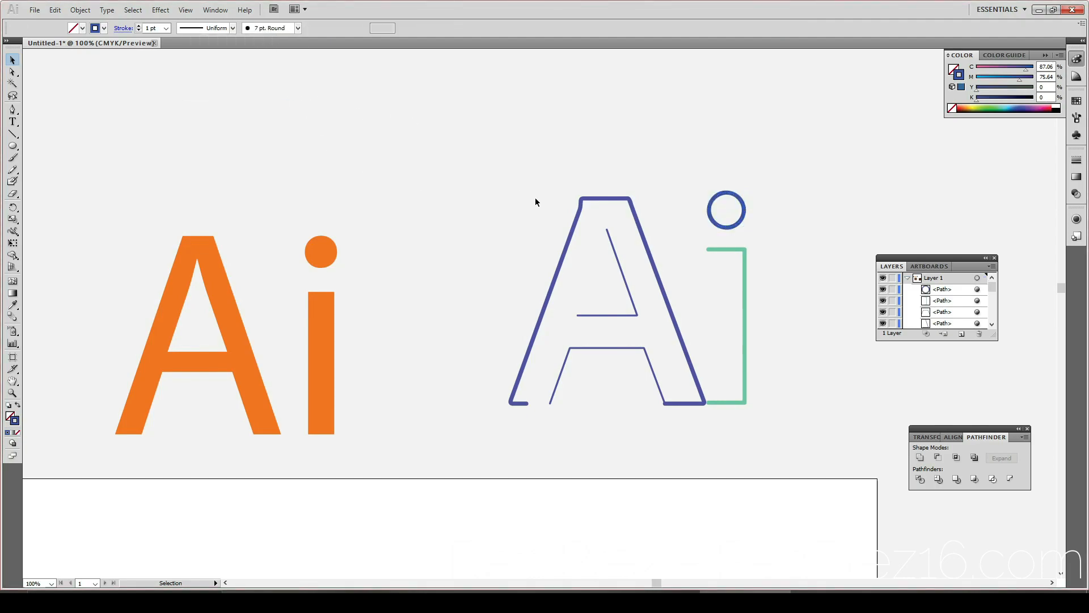
Step: Group all the outlined A and i paths together
{"action": "left_click_drag", "start_coordinate": [509, 165], "coordinate": [772, 485]}
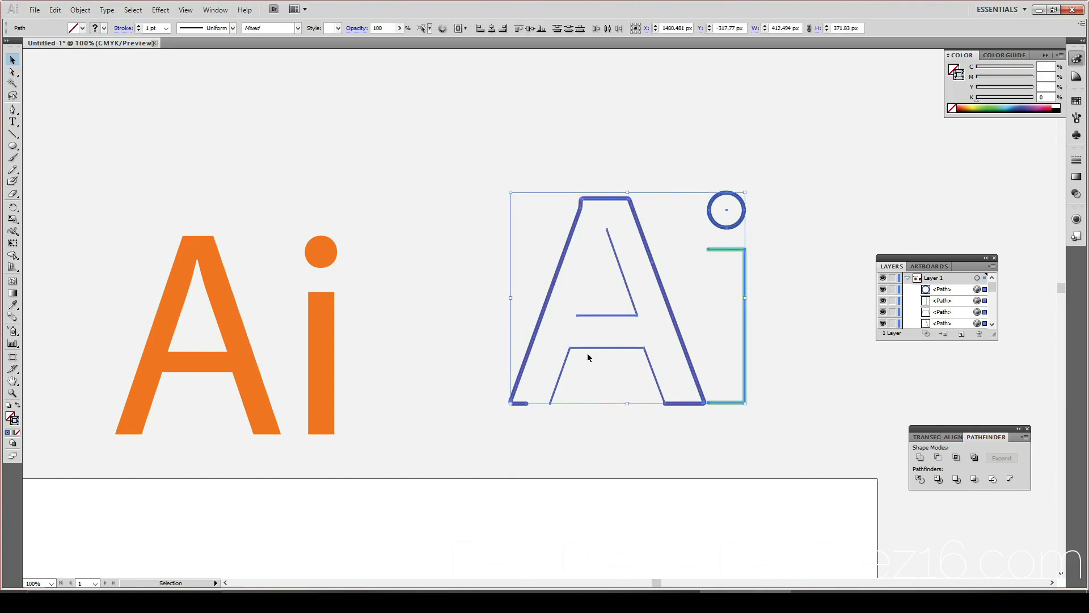
{"action": "right_click", "coordinate": [595, 315]}
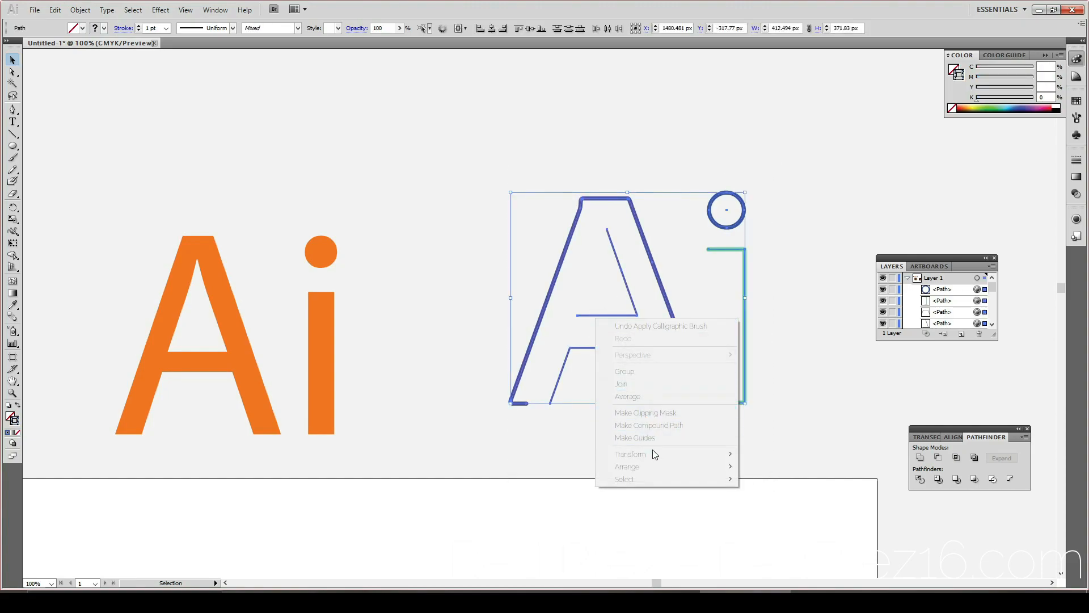
{"action": "left_click", "coordinate": [627, 373]}
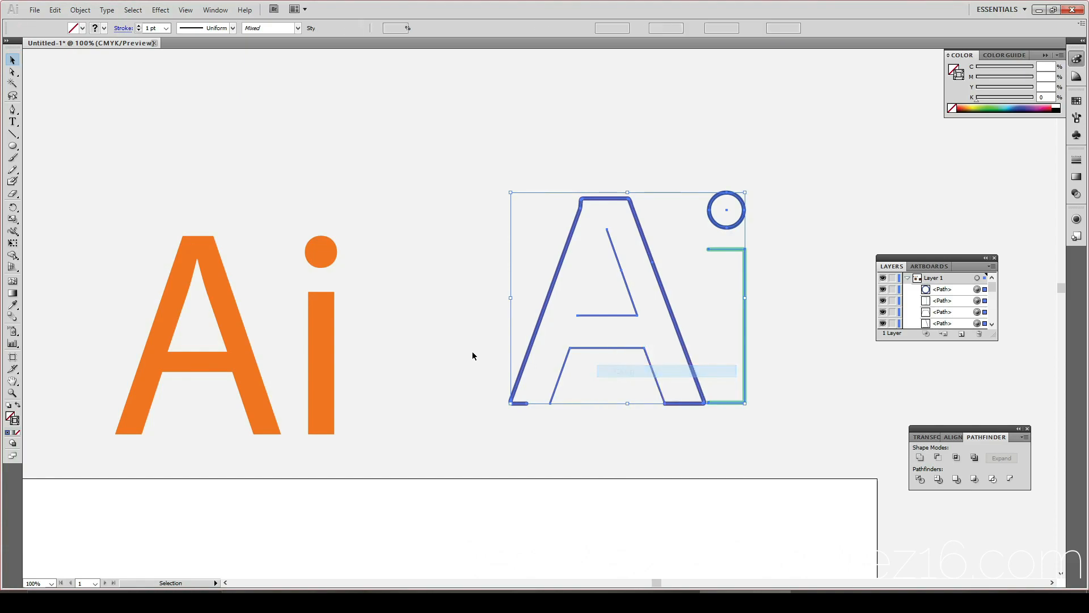
{"action": "left_click", "coordinate": [409, 326]}
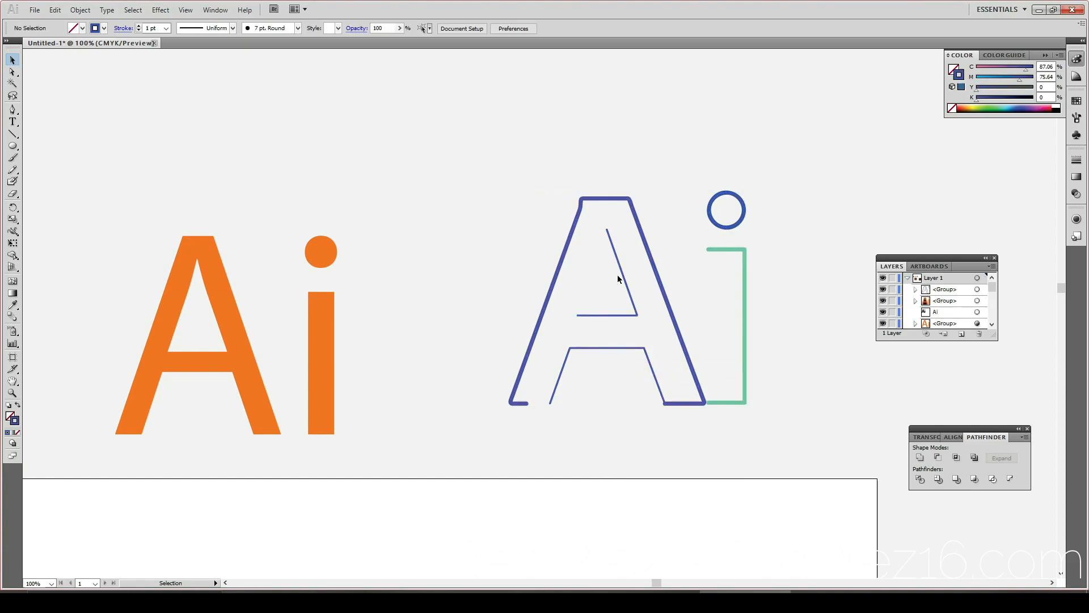
Step: Move the outlined lettering group onto the reference logo image beside the artboard, aligning its A with the orange A
{"action": "left_click_drag", "start_coordinate": [655, 324], "coordinate": [836, 466]}
{"action": "scroll", "coordinate": [764, 347], "scroll_direction": "down", "scroll_amount": 4}
{"action": "scroll", "coordinate": [774, 528], "scroll_direction": "right", "scroll_amount": 5}
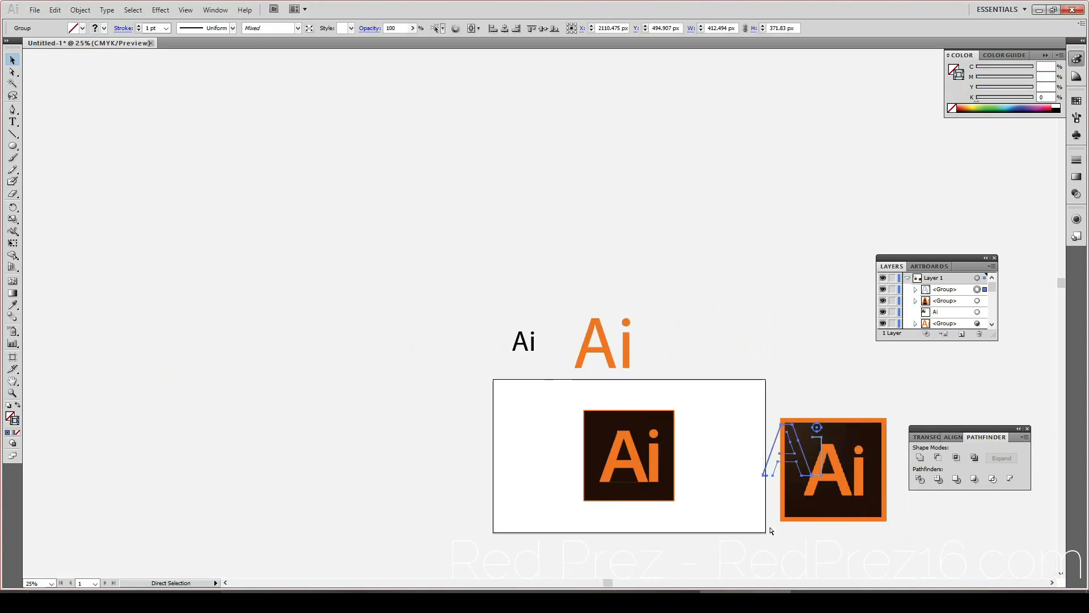
{"action": "scroll", "coordinate": [658, 535], "scroll_direction": "up", "scroll_amount": 5}
{"action": "scroll", "coordinate": [652, 530], "scroll_direction": "down", "scroll_amount": 2}
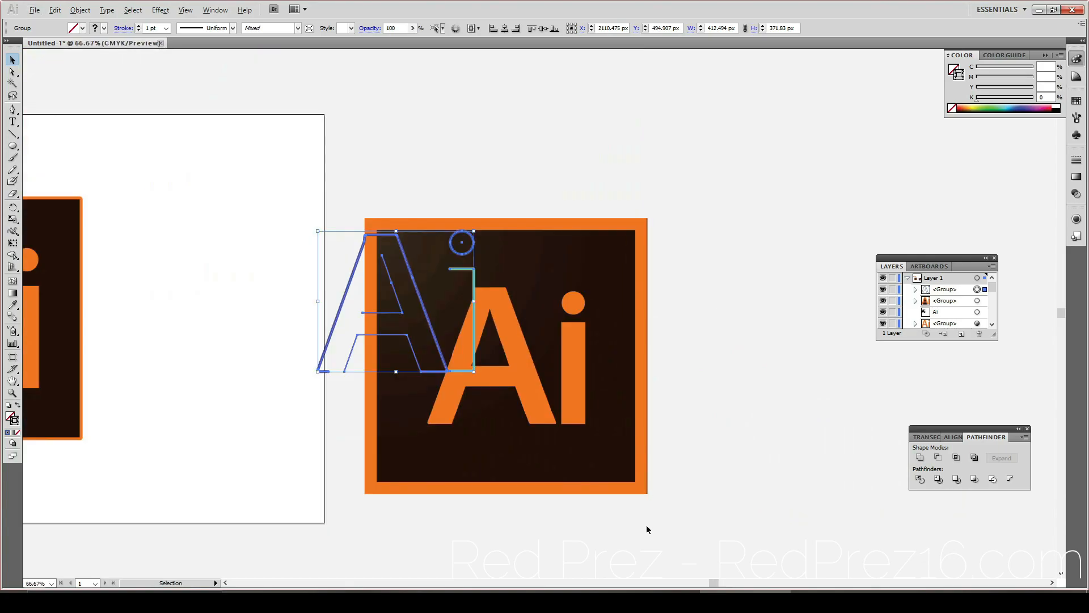
{"action": "scroll", "coordinate": [645, 525], "scroll_direction": "up", "scroll_amount": 1}
{"action": "left_click_drag", "start_coordinate": [337, 263], "coordinate": [498, 339]}
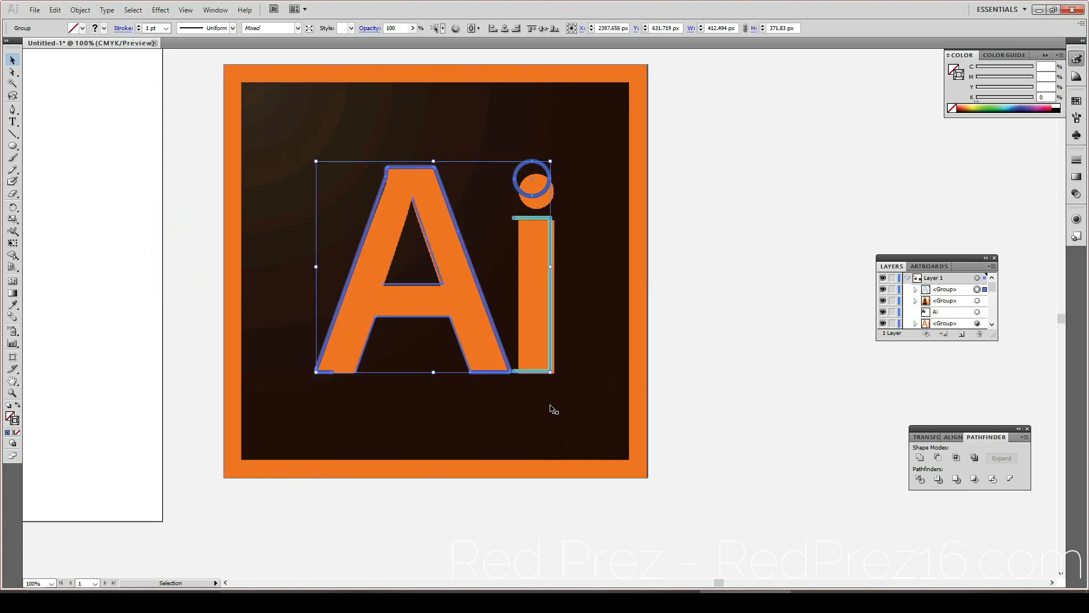
Step: Stretch the outlined lettering group slightly to about 414 px wide to fit the reference A
{"action": "left_click", "coordinate": [550, 420]}
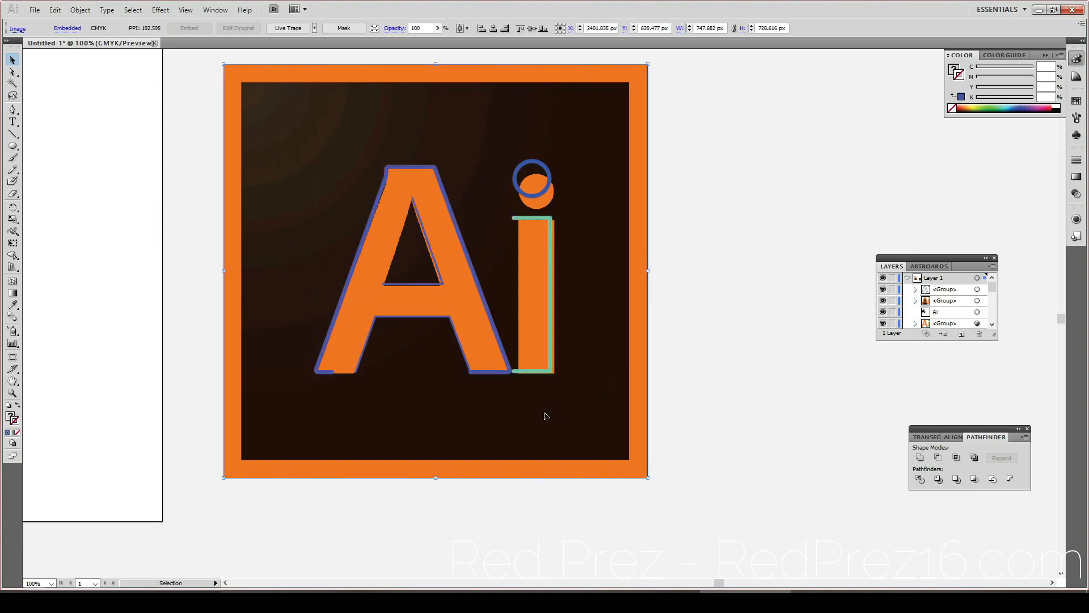
{"action": "left_click", "coordinate": [379, 223]}
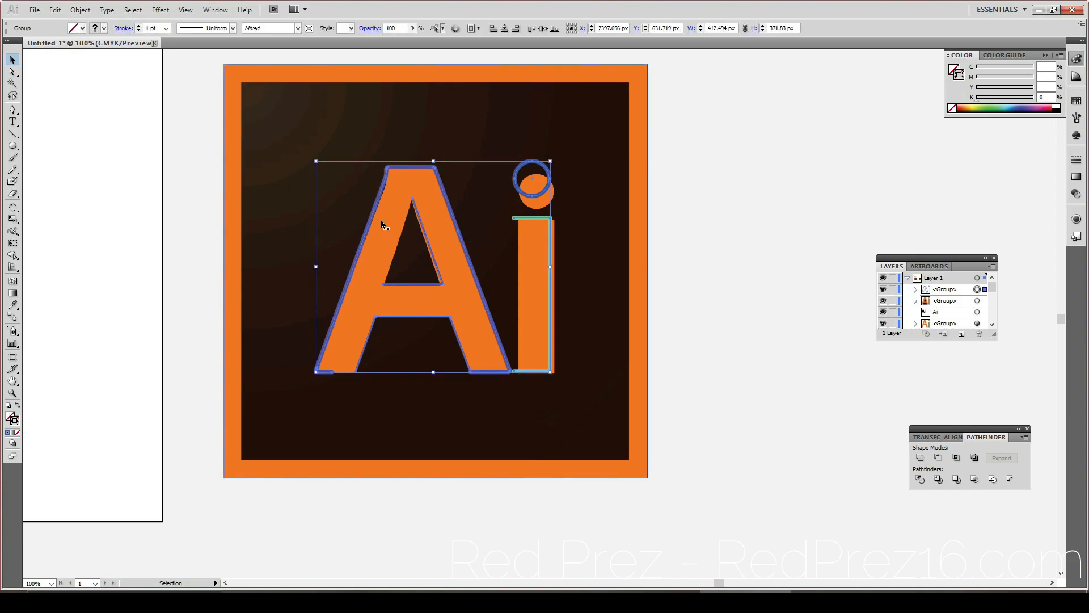
{"action": "left_click_drag", "start_coordinate": [315, 266], "coordinate": [317, 266]}
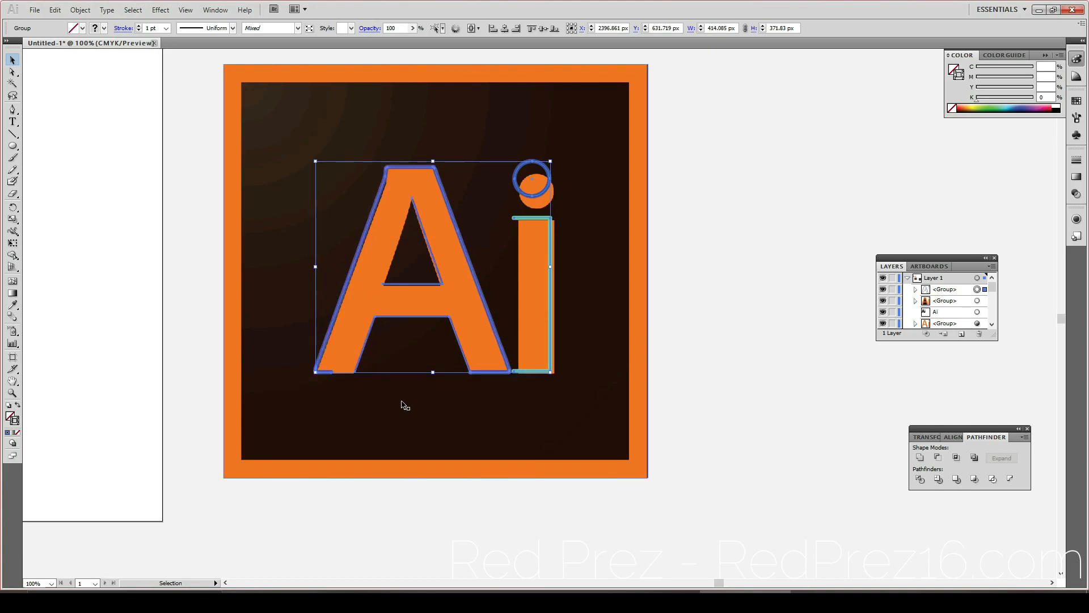
{"action": "left_click", "coordinate": [493, 373]}
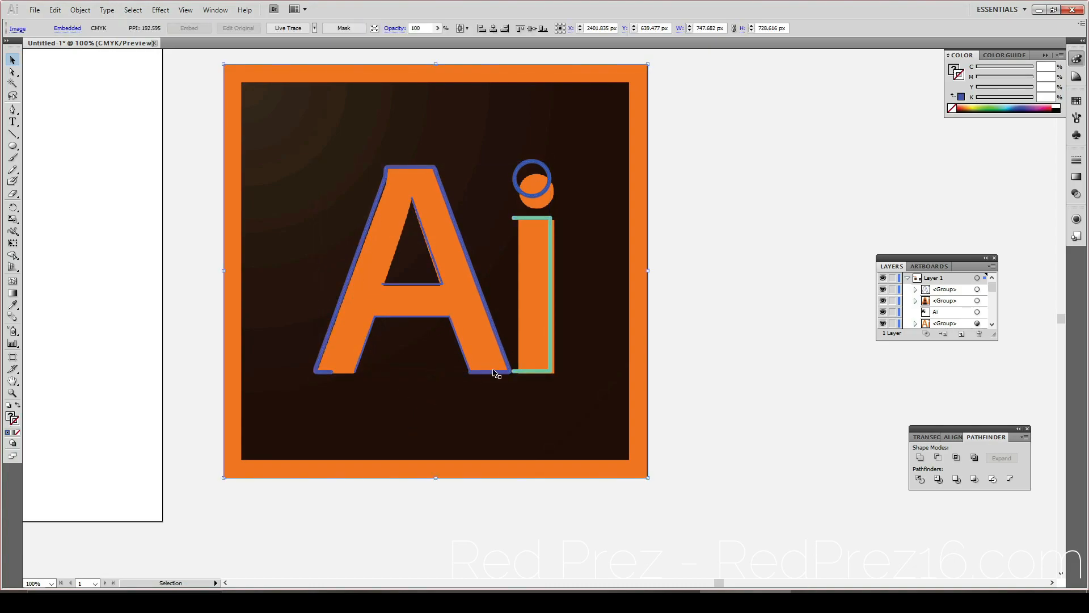
Step: Ungroup the outlined lettering and shift the green stem path right to line up with the reference i's stem
{"action": "left_click", "coordinate": [550, 288]}
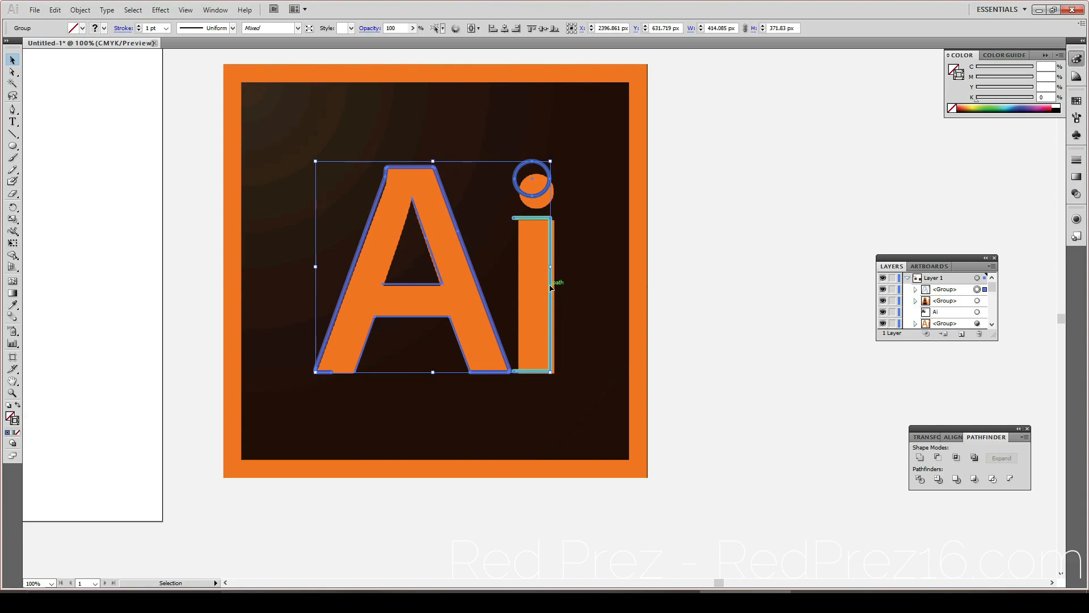
{"action": "right_click", "coordinate": [543, 369]}
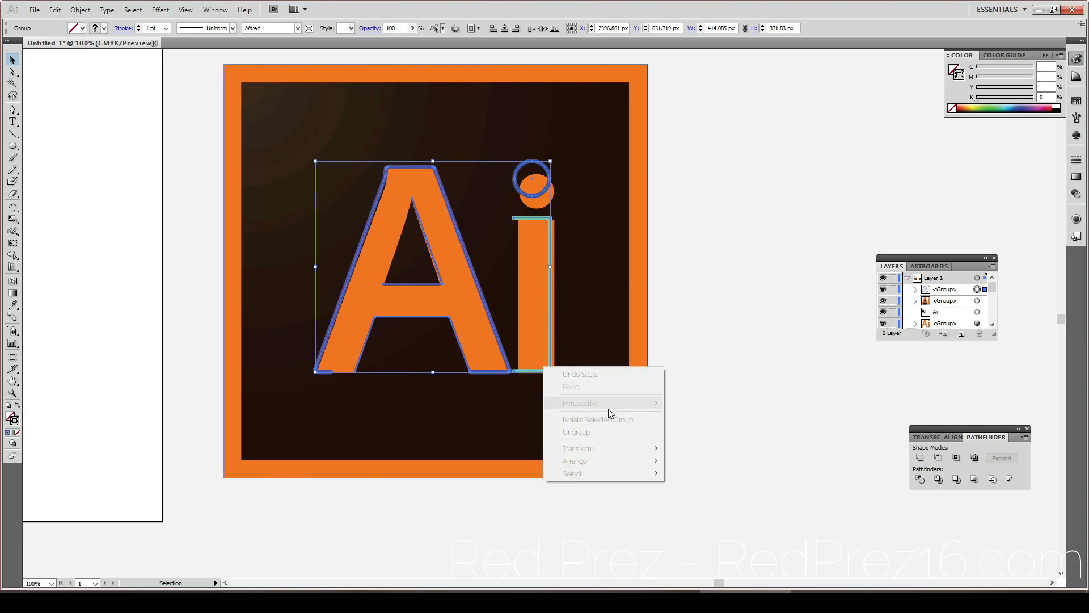
{"action": "left_click", "coordinate": [607, 435]}
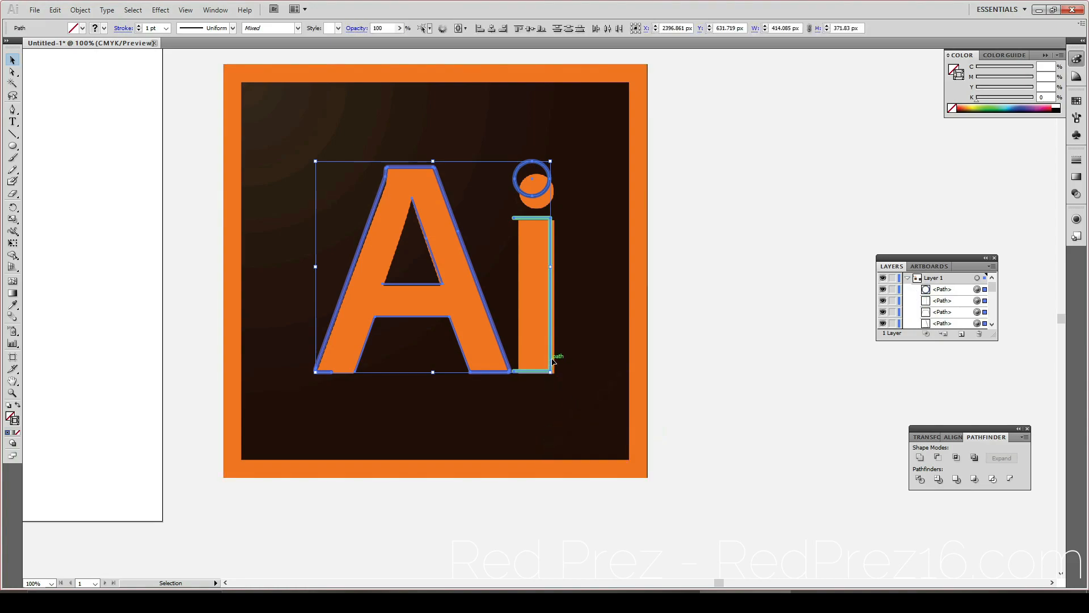
{"action": "left_click", "coordinate": [567, 434]}
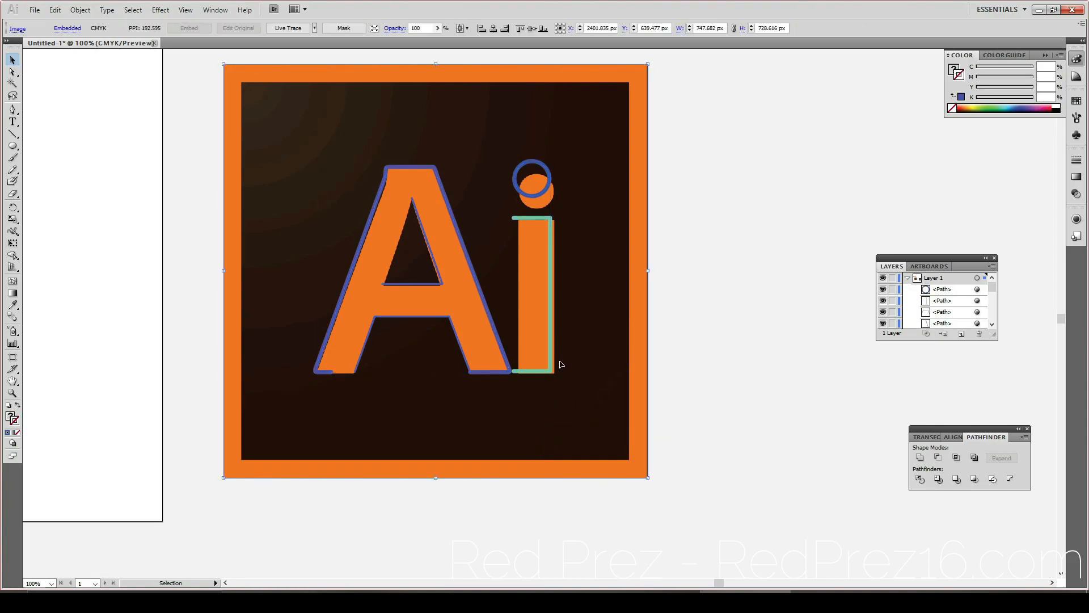
{"action": "left_click_drag", "start_coordinate": [551, 359], "coordinate": [555, 362]}
{"action": "left_click", "coordinate": [717, 370]}
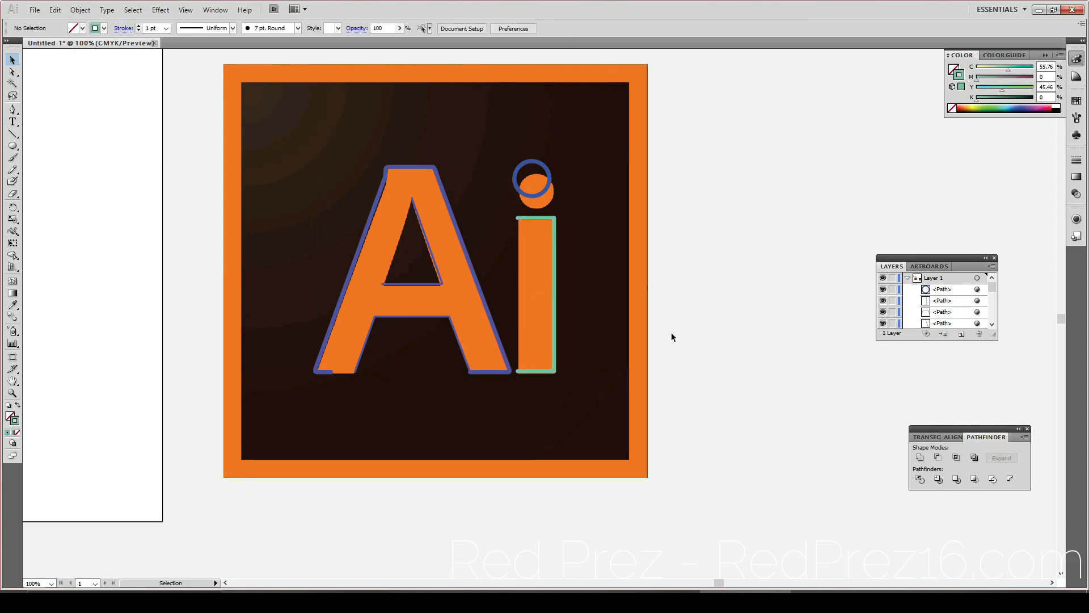
Step: Move the circle over the reference i's orange dot and shift the A's inner triangle path about 5 px left
{"action": "left_click_drag", "start_coordinate": [533, 198], "coordinate": [538, 210]}
{"action": "left_click", "coordinate": [684, 265]}
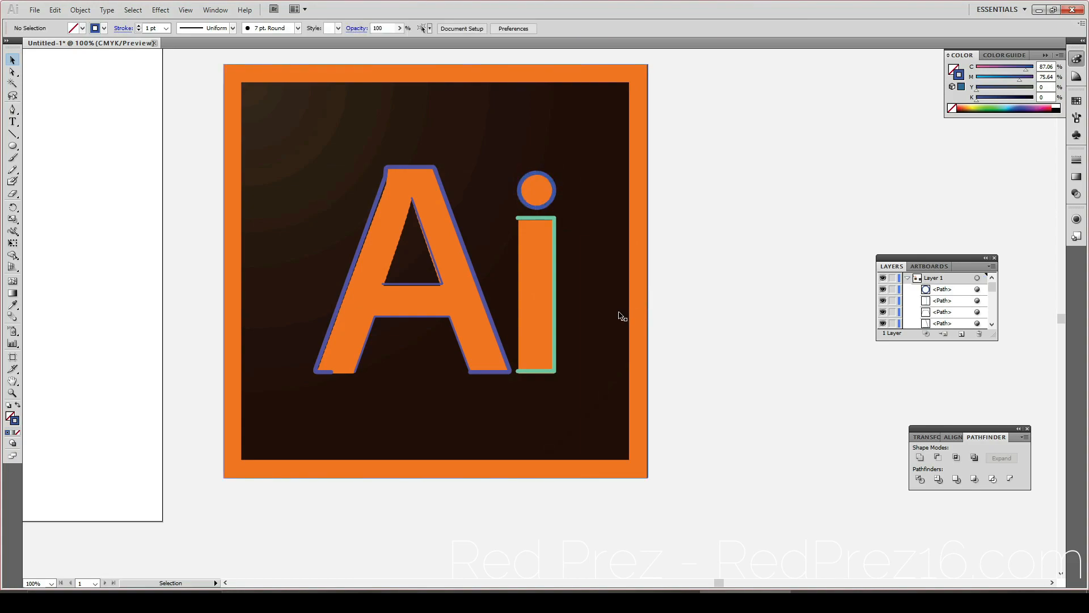
{"action": "left_click", "coordinate": [487, 307], "text": "shift"}
{"action": "left_click", "coordinate": [536, 311], "text": "shift"}
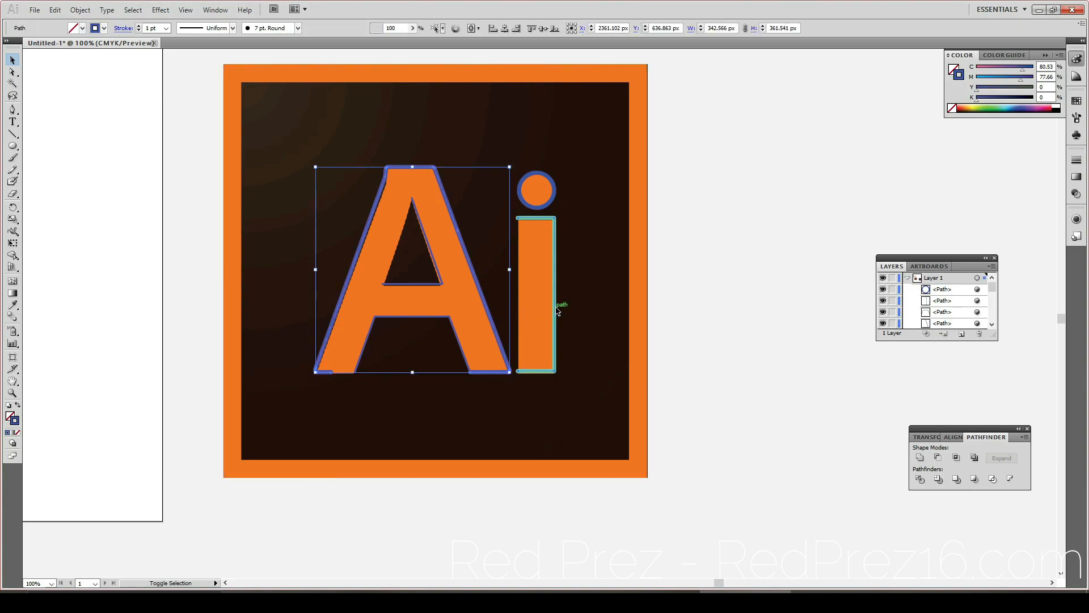
{"action": "left_click", "coordinate": [433, 284], "text": "shift"}
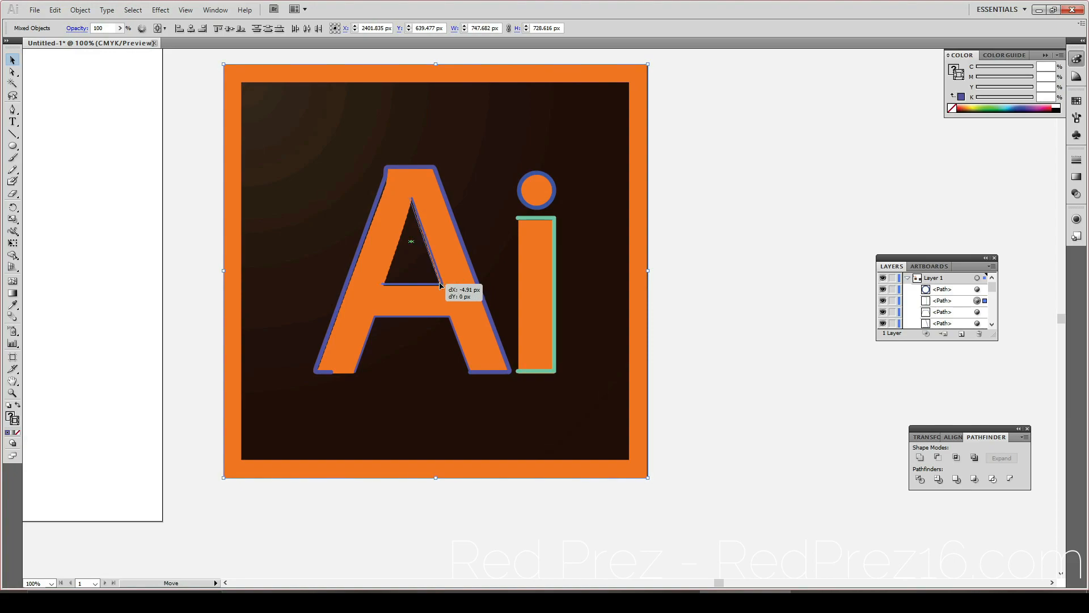
{"action": "left_click_drag", "start_coordinate": [442, 286], "coordinate": [440, 286]}
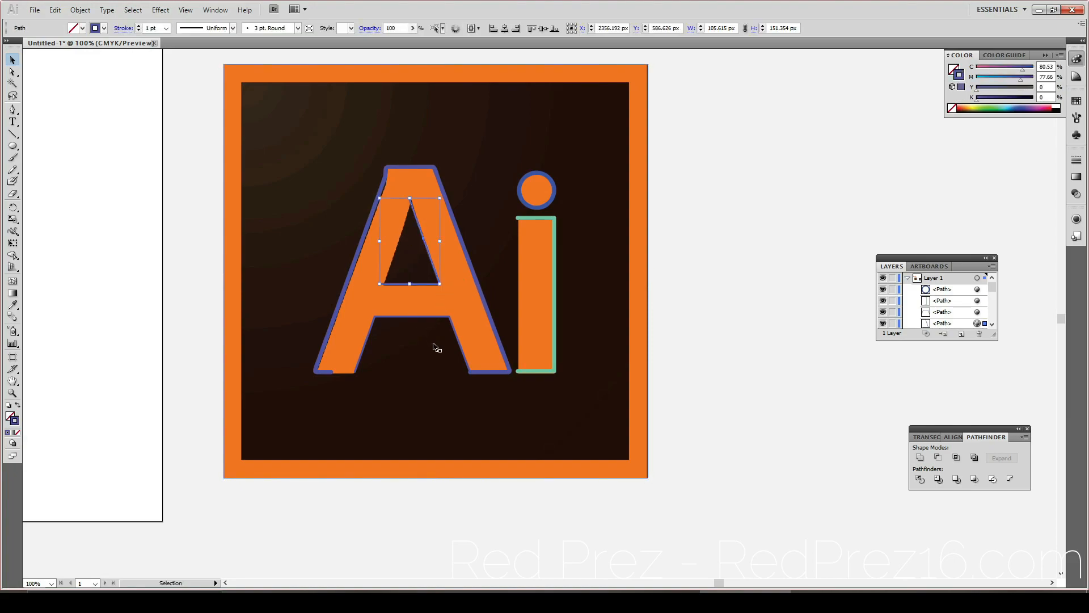
{"action": "left_click", "coordinate": [420, 349]}
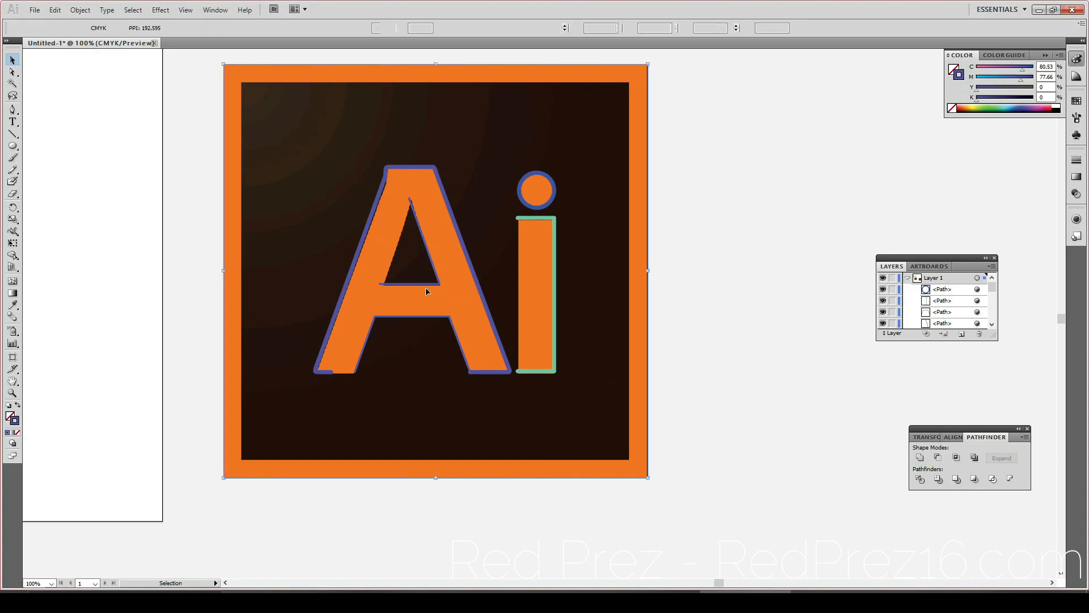
Step: Resize the A's inner triangle path to about 107 by 158 px to fit the reference A's counter
{"action": "left_click", "coordinate": [417, 238]}
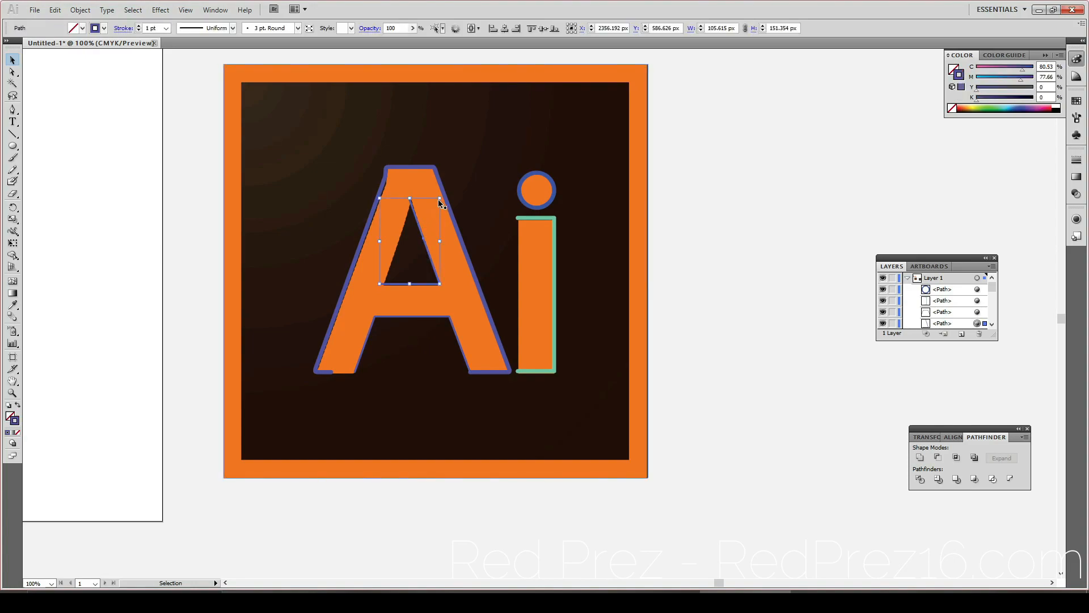
{"action": "left_click_drag", "start_coordinate": [440, 198], "coordinate": [444, 194]}
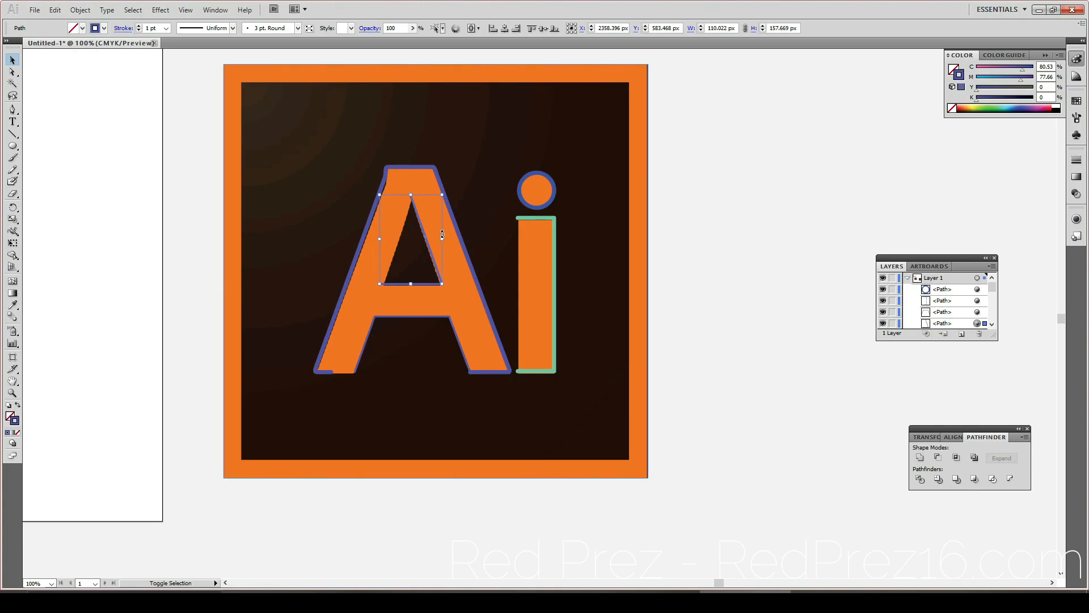
{"action": "left_click_drag", "start_coordinate": [443, 238], "coordinate": [441, 240]}
{"action": "left_click", "coordinate": [438, 358]}
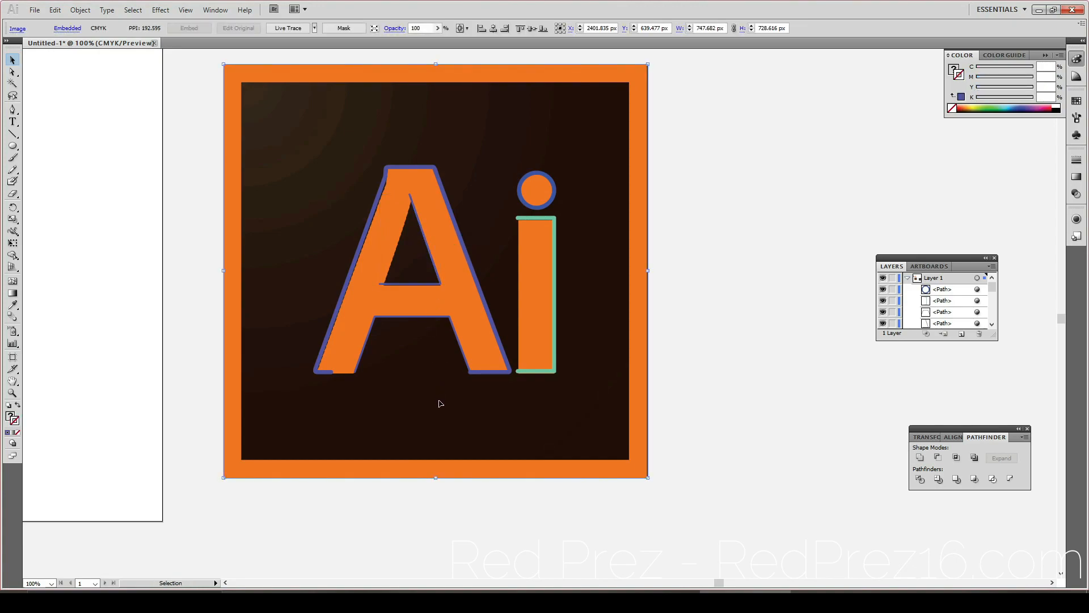
{"action": "left_click", "coordinate": [417, 285]}
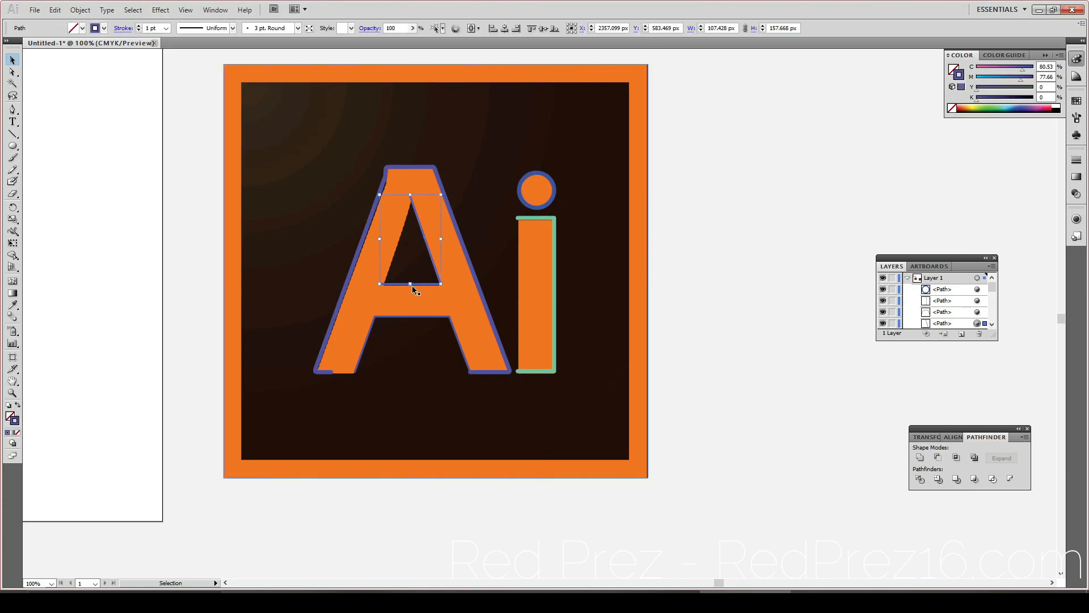
{"action": "left_click_drag", "start_coordinate": [412, 285], "coordinate": [412, 285]}
{"action": "left_click", "coordinate": [409, 356]}
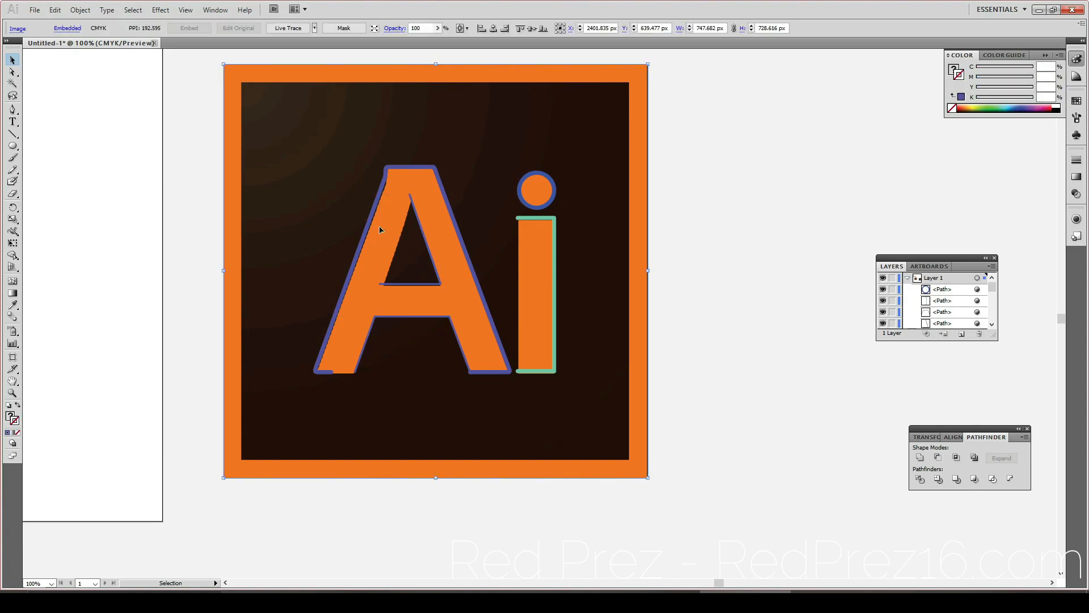
Step: Group the A outline, its two inner paths, the i's stem path and the dot circle
{"action": "left_click", "coordinate": [428, 250]}
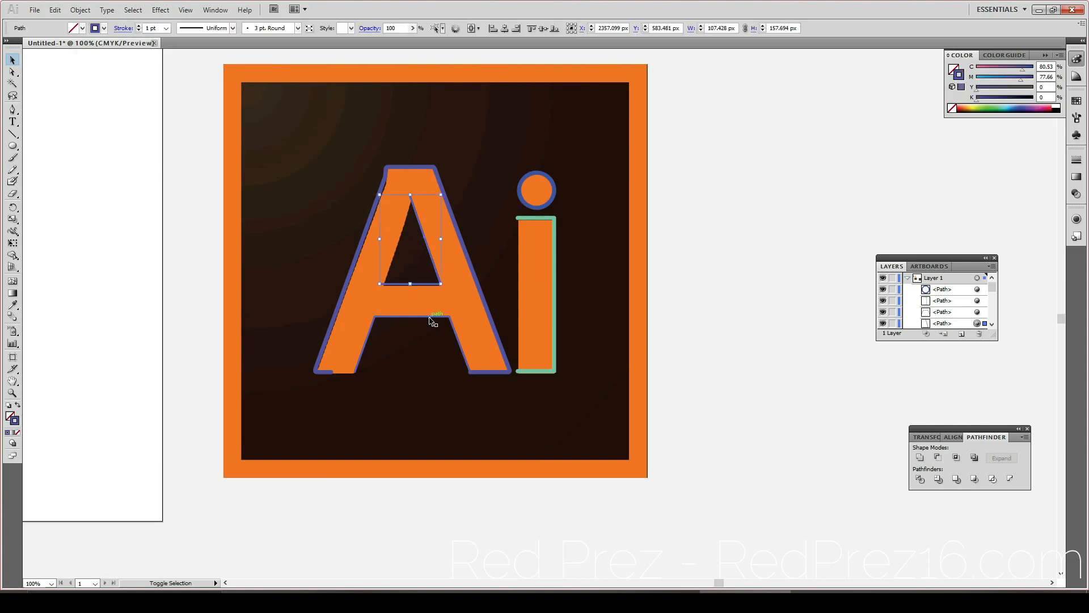
{"action": "left_click", "coordinate": [454, 316], "text": "shift"}
{"action": "left_click", "coordinate": [496, 331], "text": "shift"}
{"action": "left_click", "coordinate": [539, 371], "text": "shift"}
{"action": "left_click", "coordinate": [537, 207], "text": "shift"}
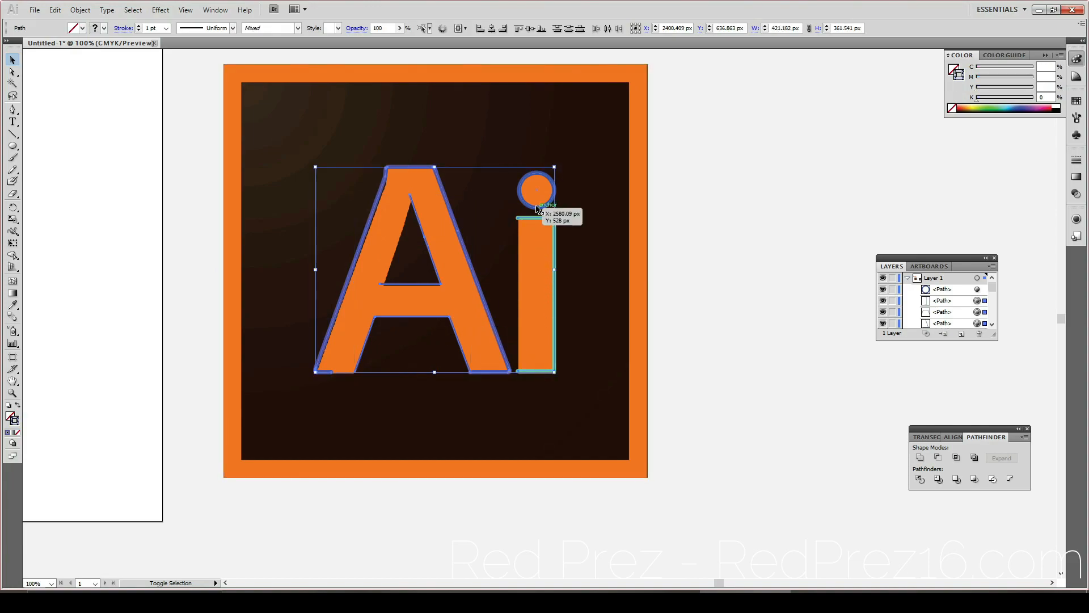
{"action": "right_click", "coordinate": [546, 234]}
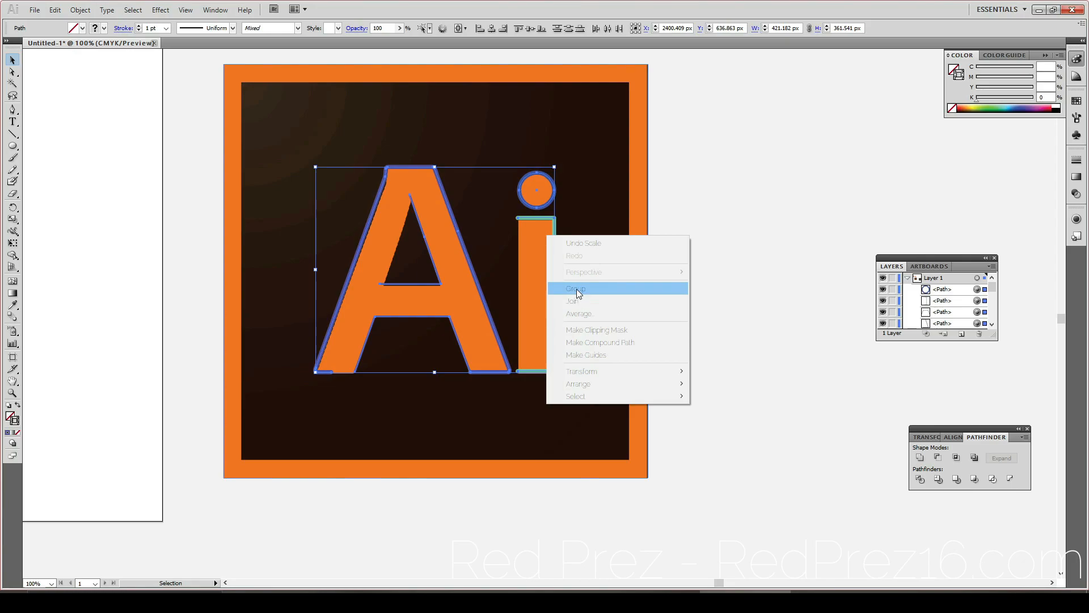
{"action": "left_click", "coordinate": [576, 289]}
Step: Move the outlined lettering group from the reference image onto the dark square on the artboard
{"action": "left_click_drag", "start_coordinate": [485, 371], "coordinate": [314, 479]}
{"action": "key", "text": "super"}
{"action": "key", "text": "super"}
{"action": "scroll", "coordinate": [327, 467], "scroll_direction": "down", "scroll_amount": 4}
{"action": "left_click_drag", "start_coordinate": [331, 448], "coordinate": [237, 448]}
{"action": "scroll", "coordinate": [238, 448], "scroll_direction": "up", "scroll_amount": 2}
{"action": "scroll", "coordinate": [233, 488], "scroll_direction": "left", "scroll_amount": 3}
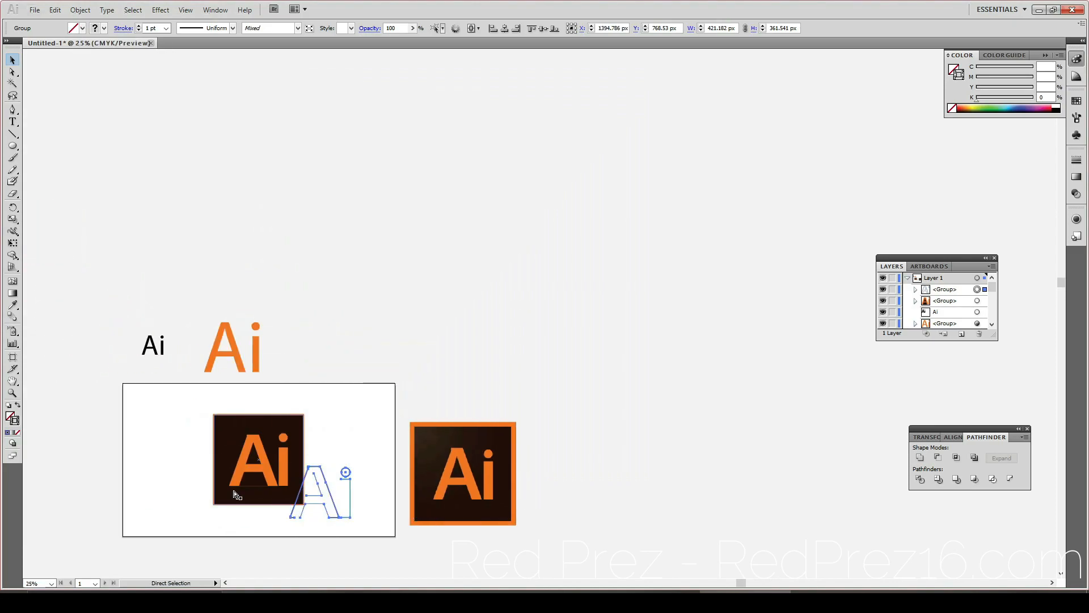
{"action": "scroll", "coordinate": [277, 504], "scroll_direction": "up", "scroll_amount": 4}
{"action": "left_click_drag", "start_coordinate": [434, 361], "coordinate": [99, 491]}
{"action": "left_click_drag", "start_coordinate": [645, 502], "coordinate": [372, 373]}
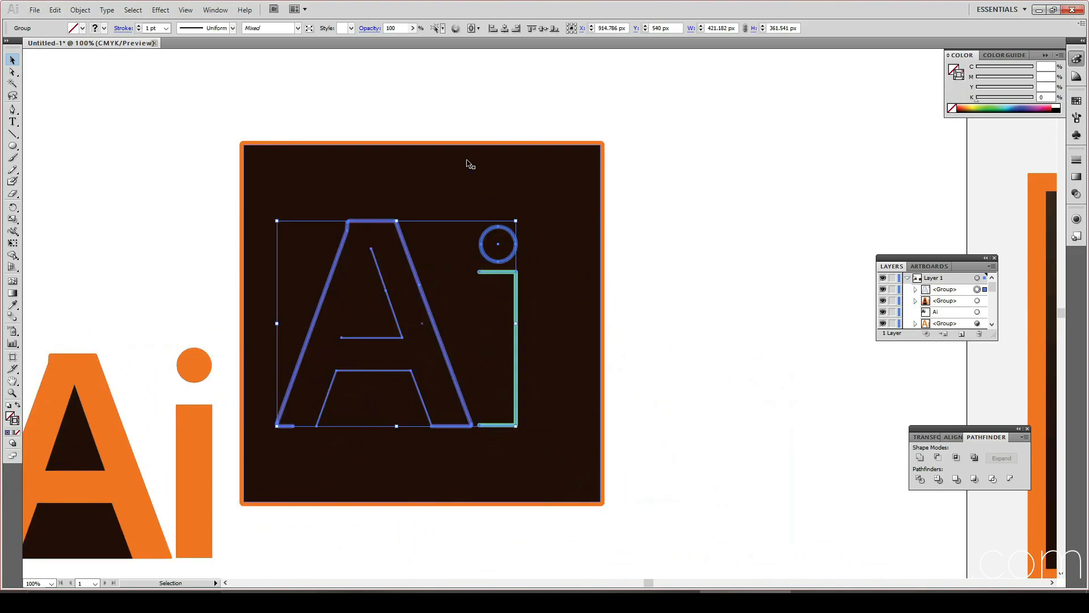
Step: Center the outlined lettering group horizontally on the artboard and deselect it
{"action": "left_click", "coordinate": [504, 30]}
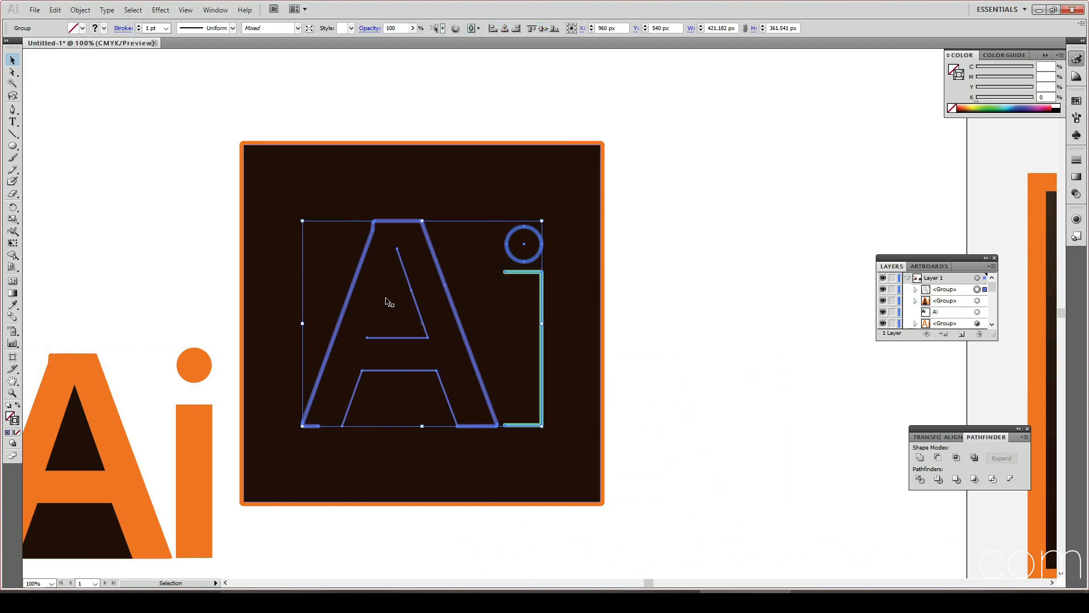
{"action": "scroll", "coordinate": [277, 316], "scroll_direction": "down", "scroll_amount": 3}
{"action": "scroll", "coordinate": [277, 318], "scroll_direction": "up", "scroll_amount": 2}
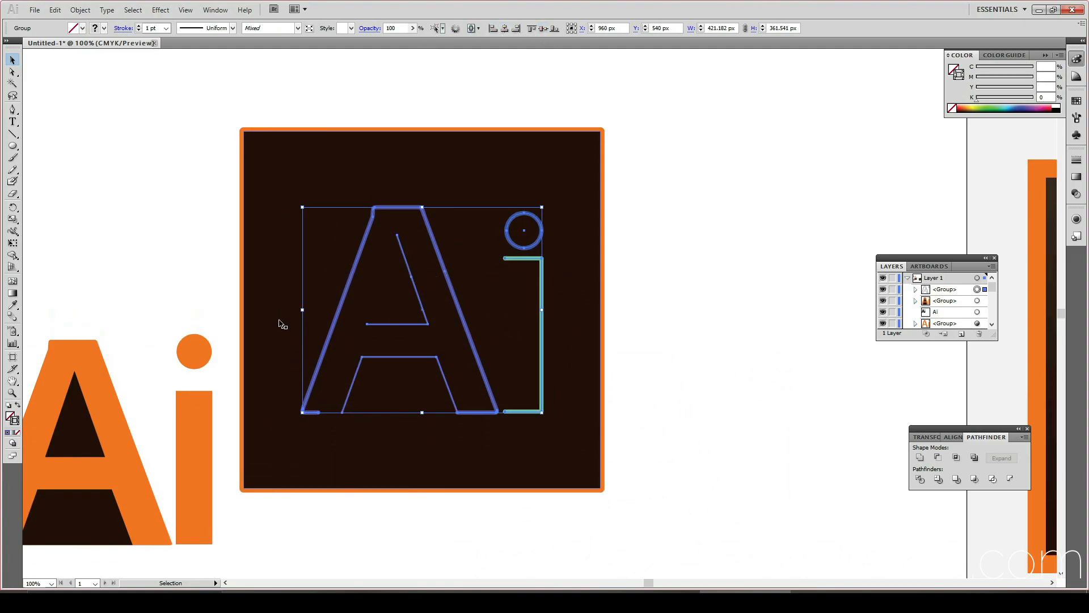
{"action": "left_click", "coordinate": [234, 243]}
{"action": "right_click", "coordinate": [436, 271]}
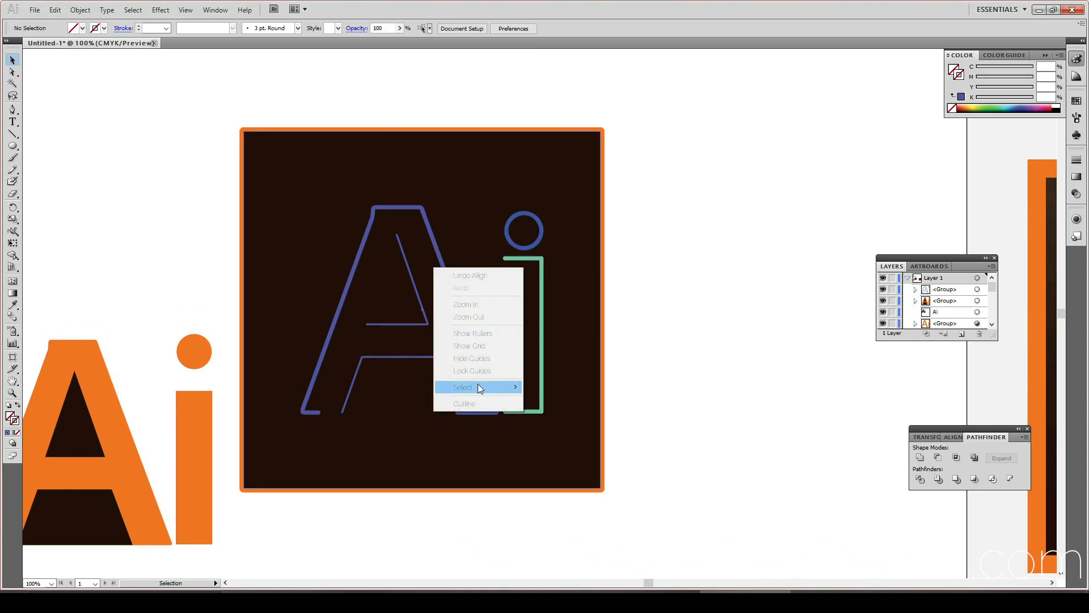
{"action": "left_click", "coordinate": [396, 356]}
{"action": "double_click", "coordinate": [396, 357]}
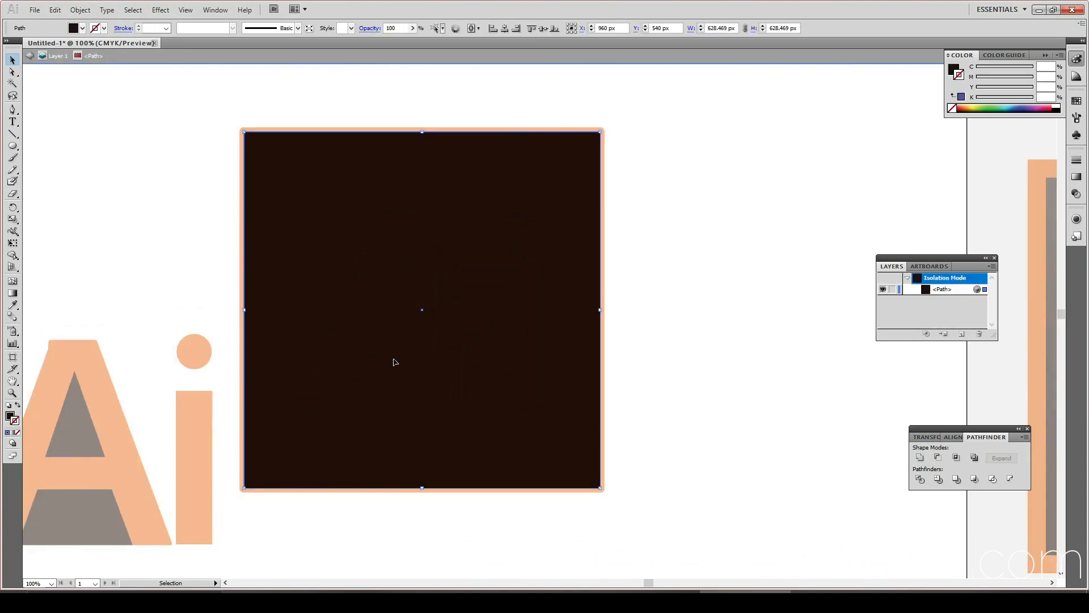
{"action": "double_click", "coordinate": [687, 364]}
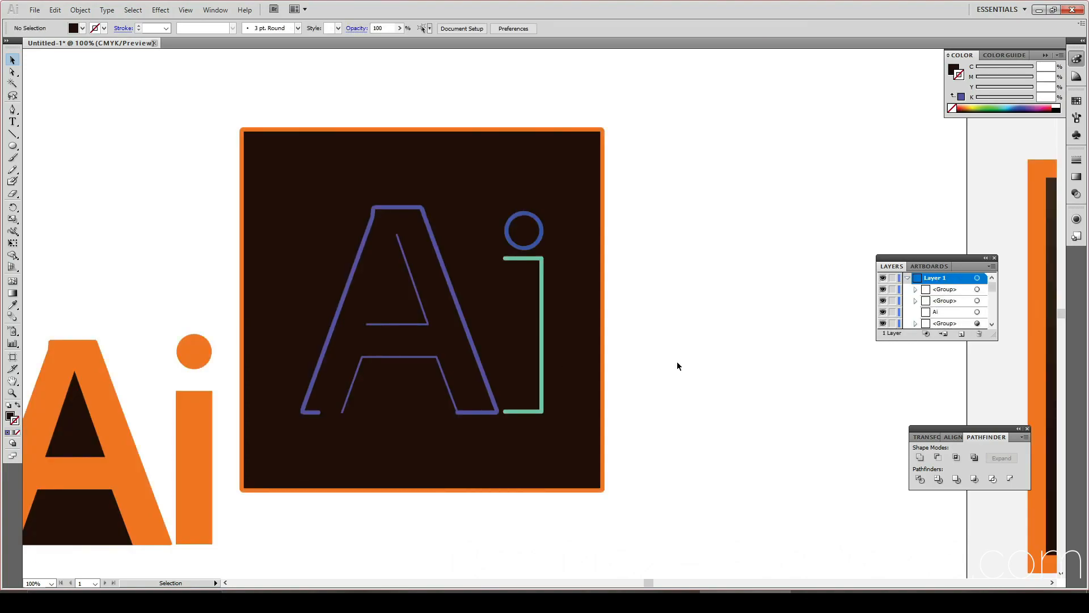
Step: Ungroup the outlined lettering on the dark square and deselect the paths
{"action": "left_click", "coordinate": [428, 357]}
{"action": "right_click", "coordinate": [467, 357]}
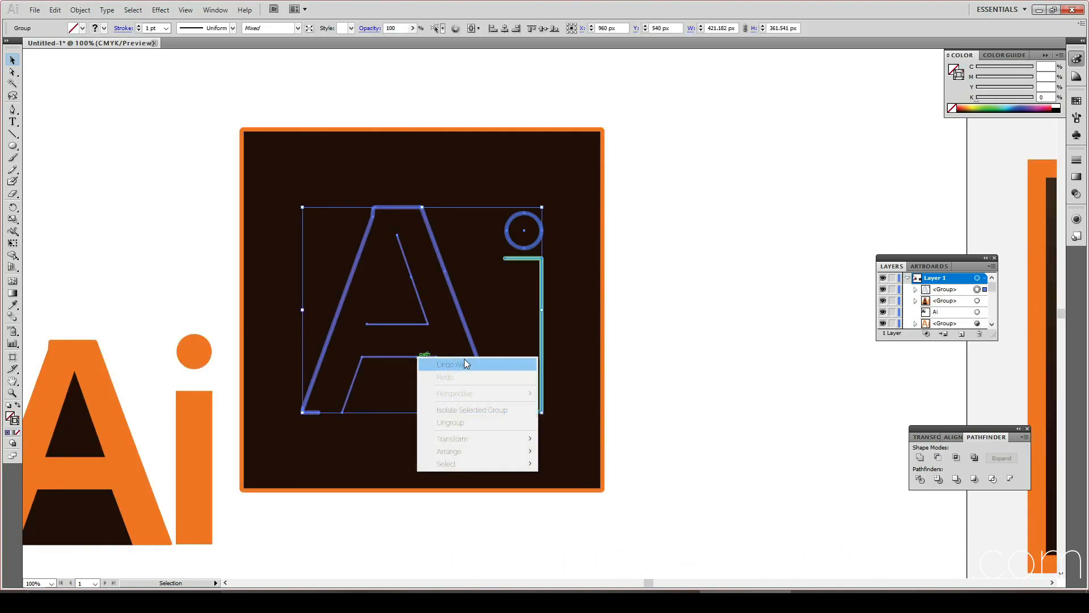
{"action": "left_click", "coordinate": [472, 424]}
{"action": "left_click", "coordinate": [706, 383]}
Step: Remove the outer A path's stroke and fill it with the orange sampled from the existing lettering using the Eyedropper
{"action": "left_click", "coordinate": [419, 317]}
{"action": "left_click", "coordinate": [461, 314]}
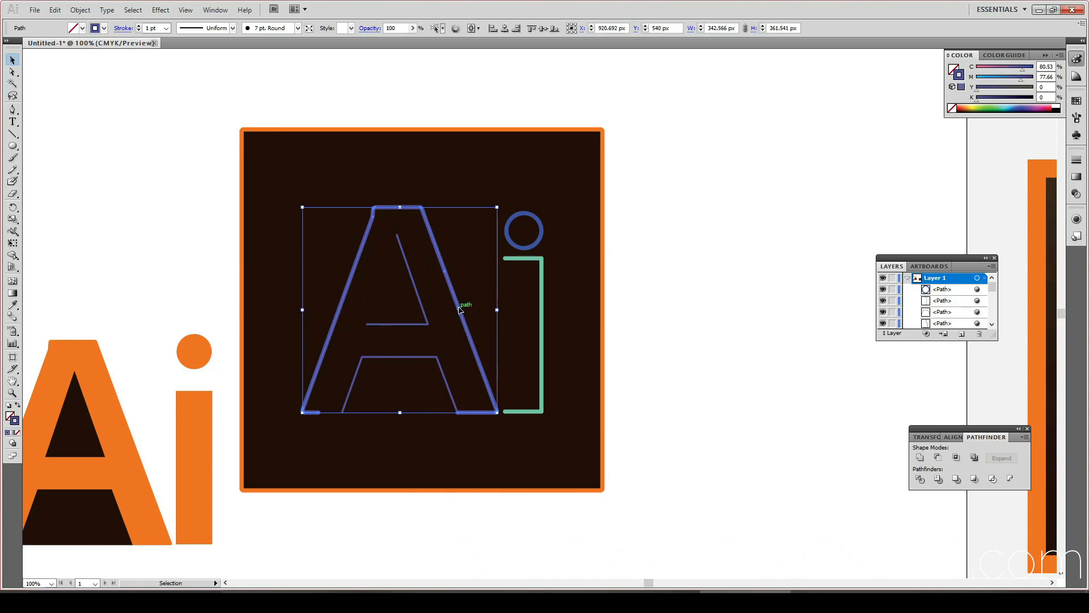
{"action": "left_click", "coordinate": [17, 432]}
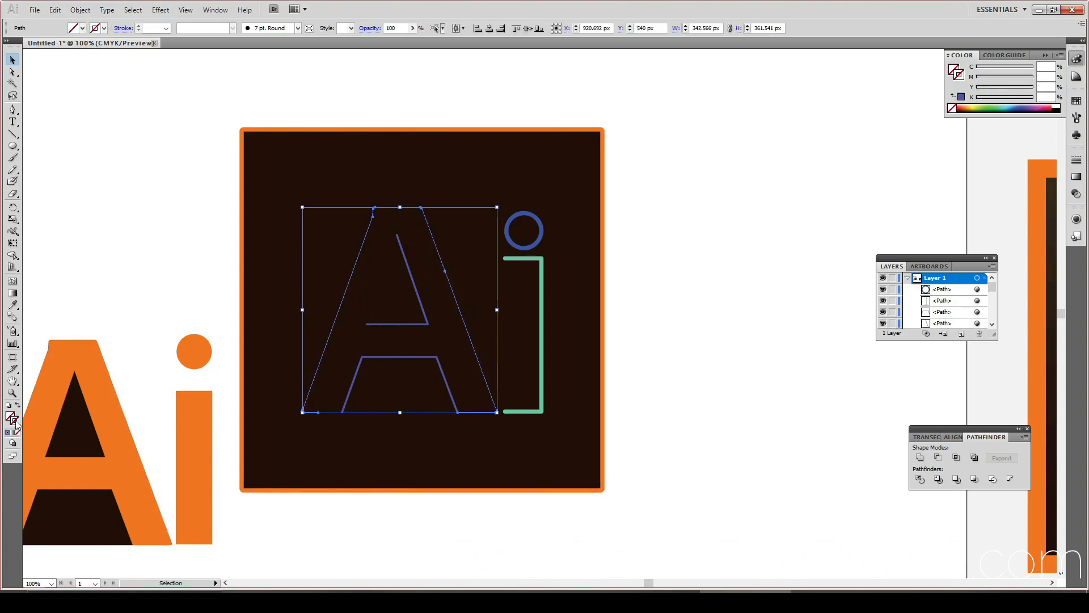
{"action": "left_click", "coordinate": [13, 305]}
{"action": "left_click", "coordinate": [74, 349]}
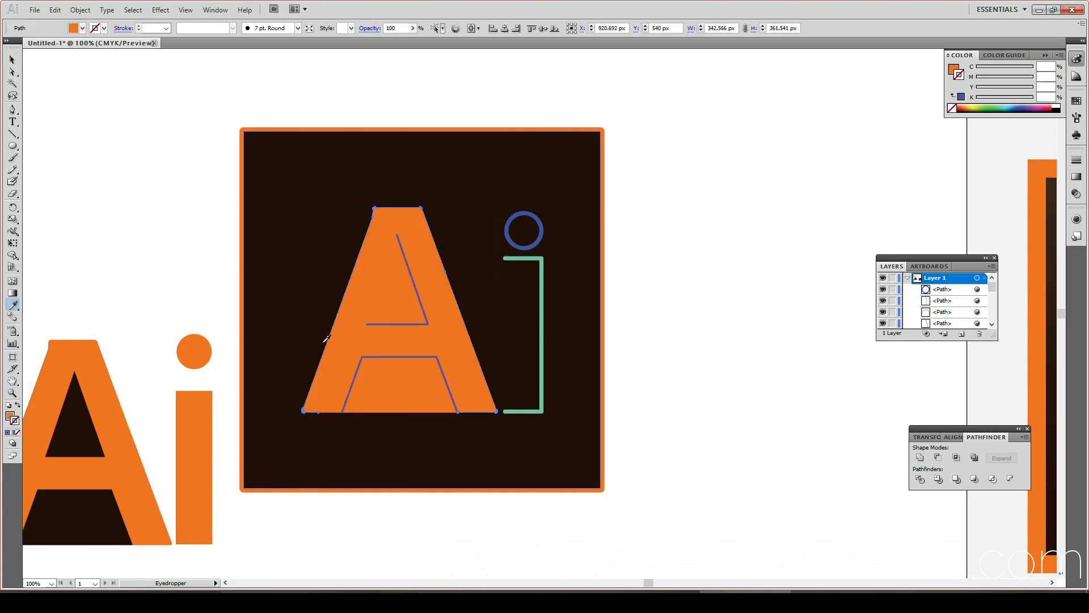
{"action": "key", "text": "v"}
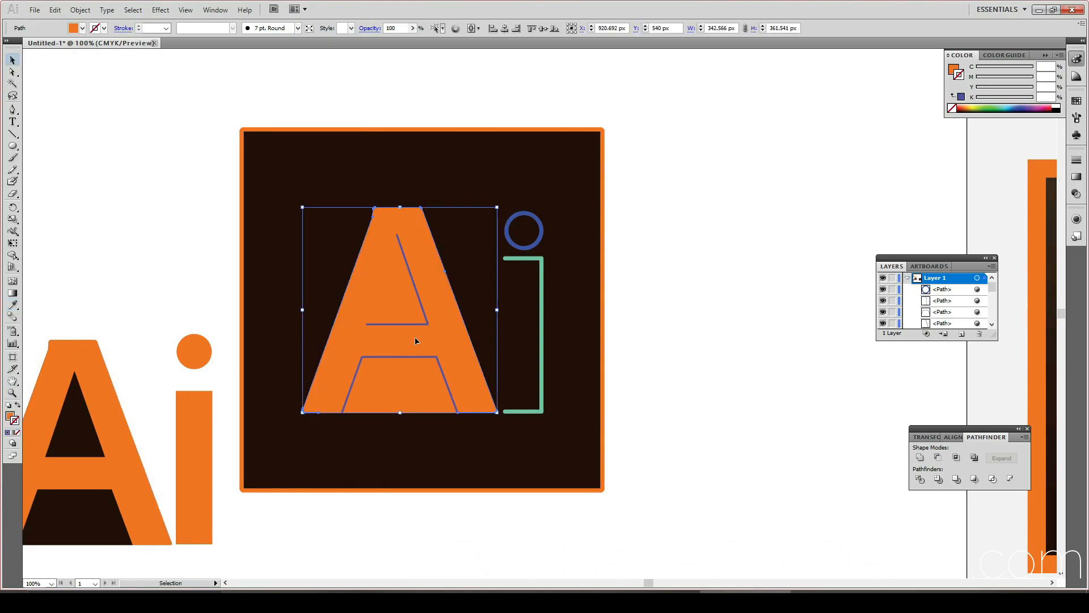
Step: Remove the stroke from the A's inner triangle and lower cutout paths and fill both with the square's sampled dark brown
{"action": "left_click", "coordinate": [421, 323]}
{"action": "left_click", "coordinate": [424, 355], "text": "shift"}
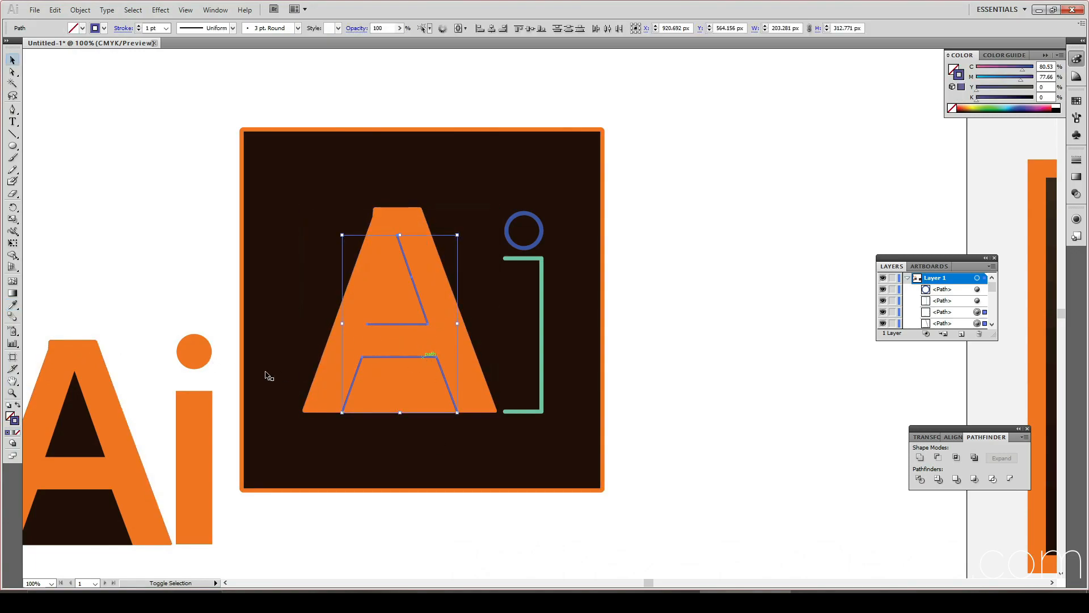
{"action": "left_click", "coordinate": [18, 432]}
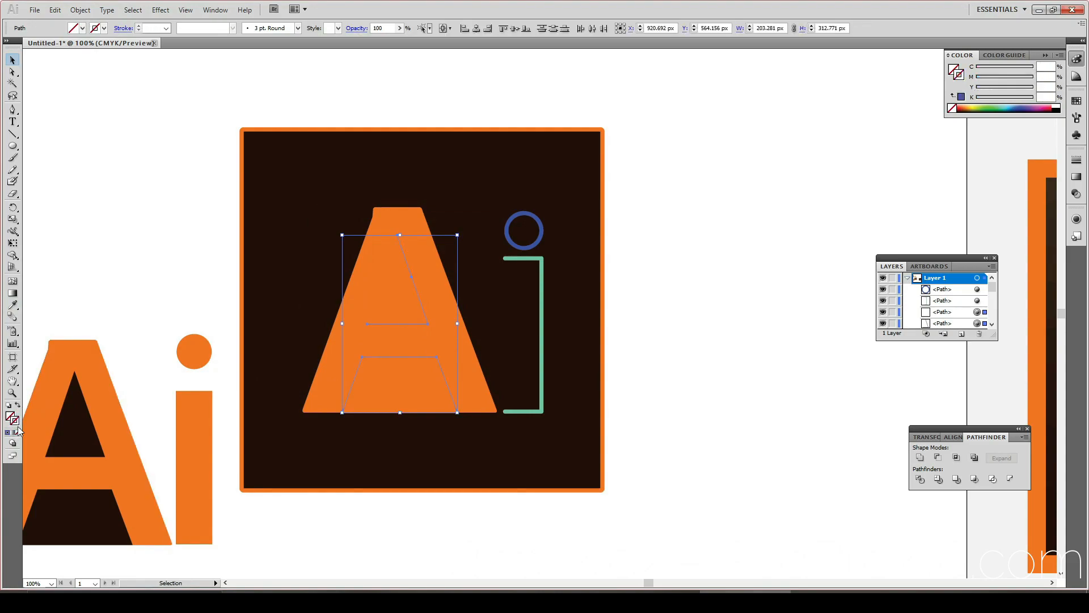
{"action": "left_click", "coordinate": [14, 306]}
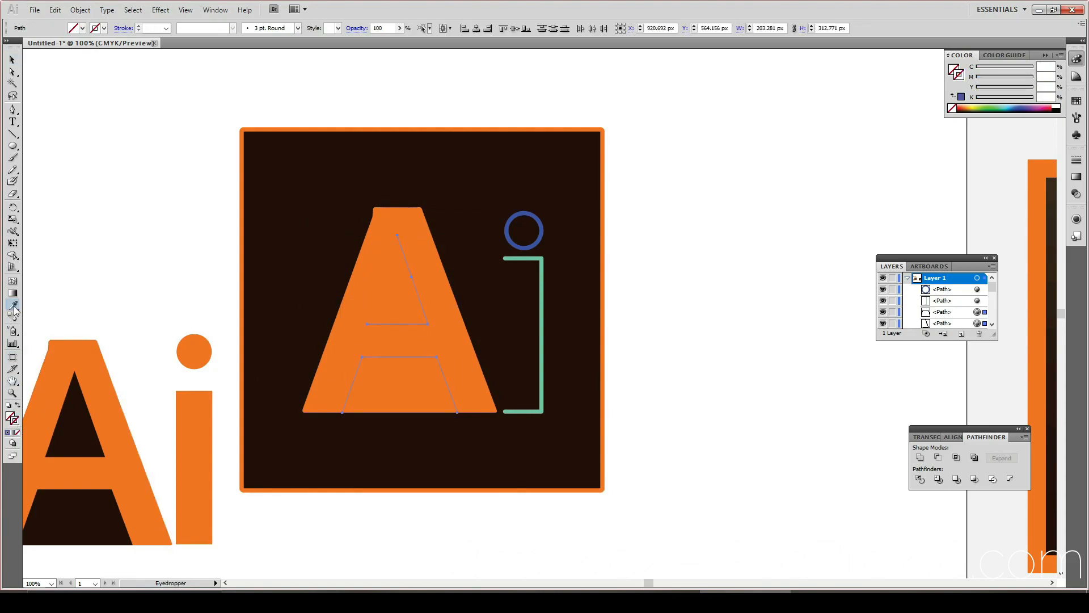
{"action": "left_click", "coordinate": [300, 442]}
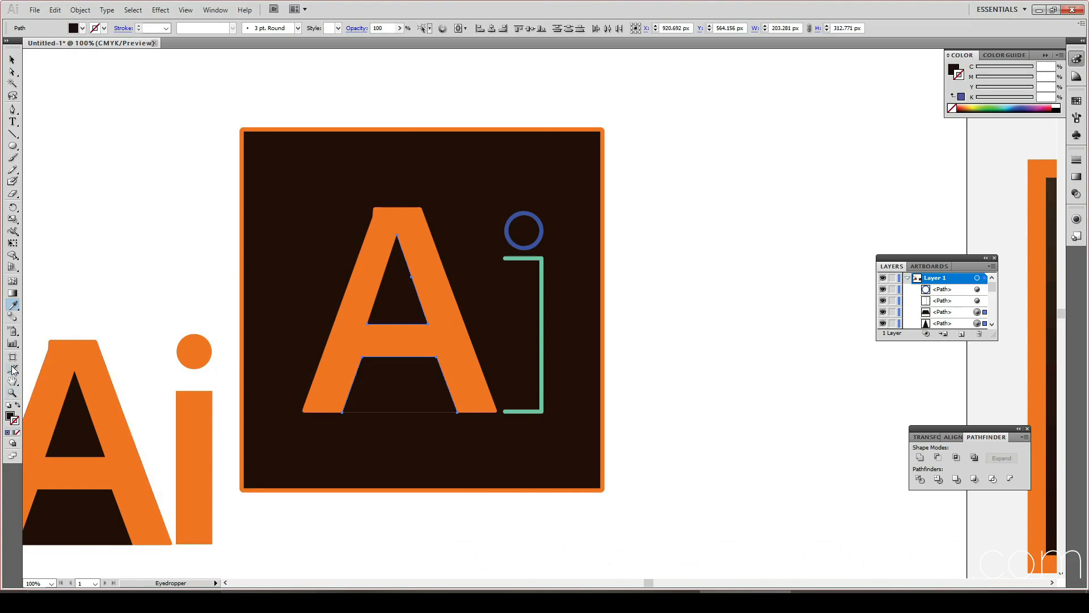
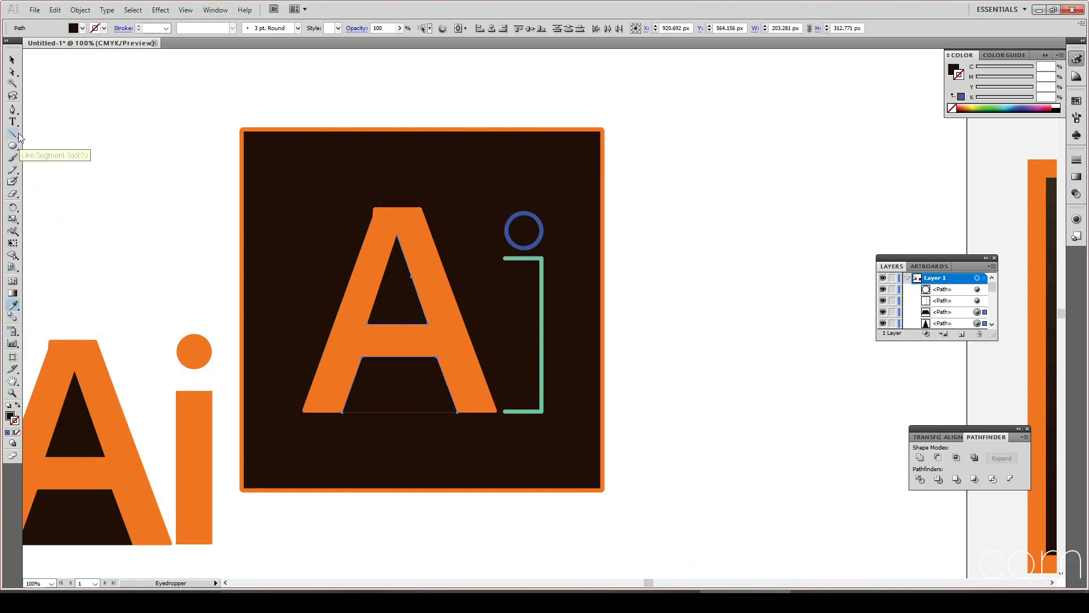
{"action": "key", "text": "b"}
{"action": "key", "text": "v"}
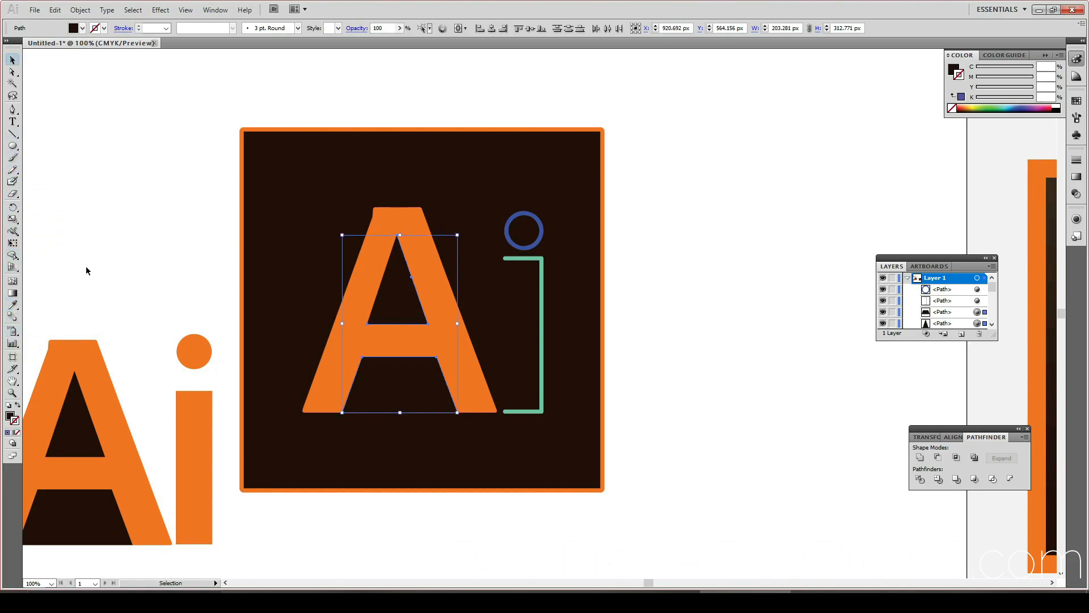
Step: Remove the i's stem path stroke and fill it with the orange sampled from the A using the Eyedropper
{"action": "left_click", "coordinate": [515, 259]}
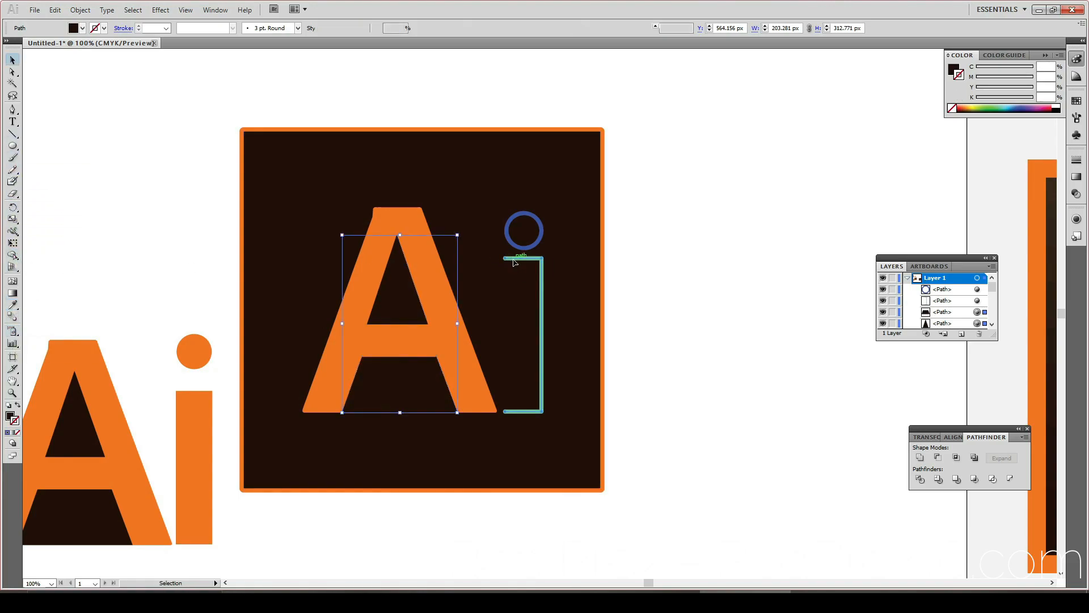
{"action": "left_click", "coordinate": [17, 432]}
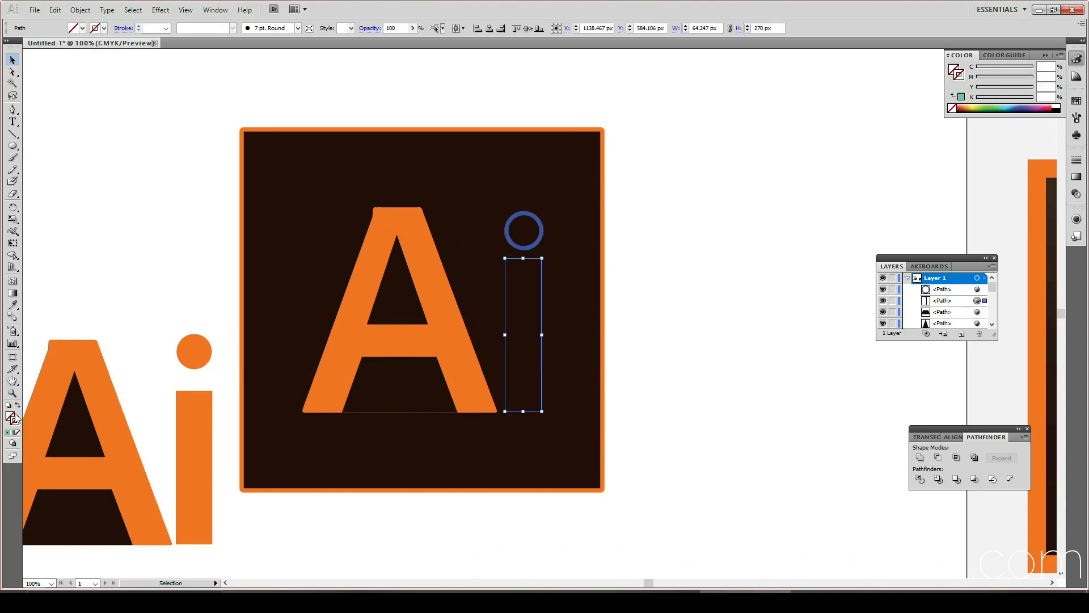
{"action": "left_click", "coordinate": [17, 308]}
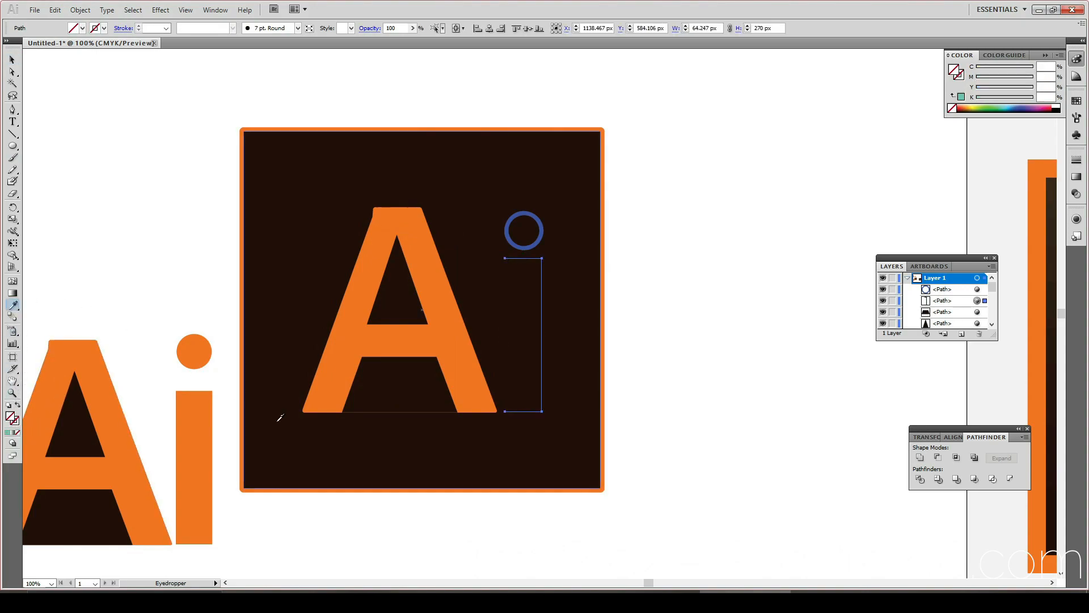
{"action": "left_click", "coordinate": [326, 388]}
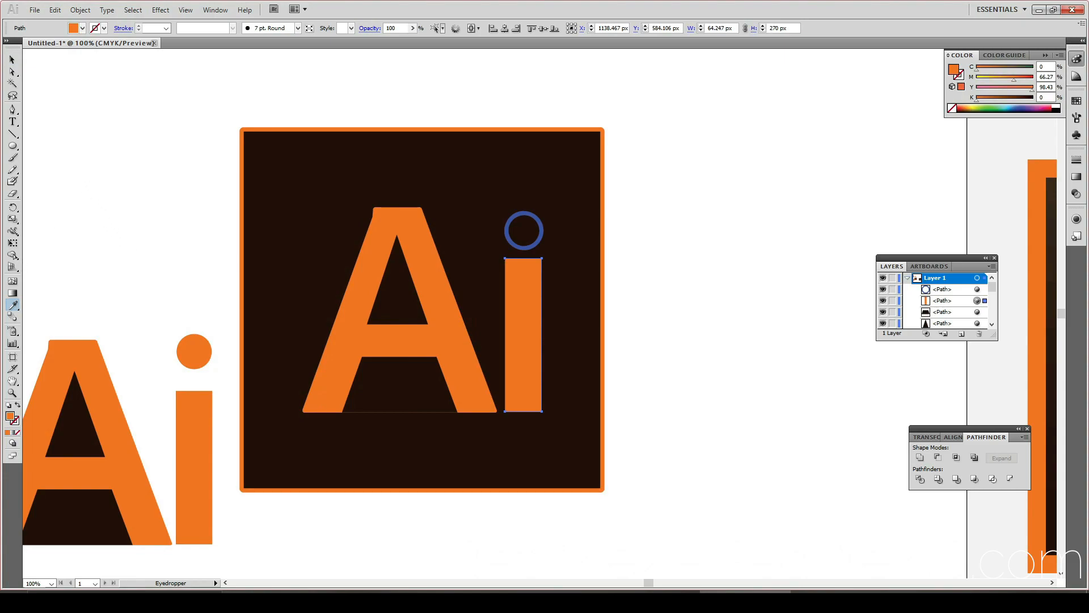
Step: Remove the stroke from the i's dot and fill it with the orange sampled from the A using the Eyedropper
{"action": "key", "text": "v"}
{"action": "left_click", "coordinate": [510, 242]}
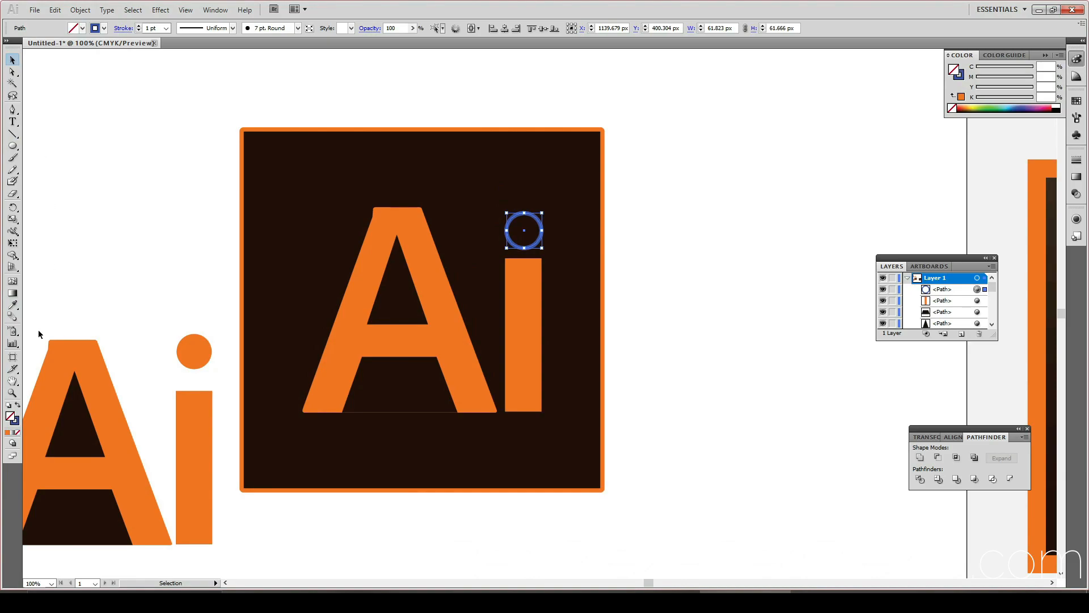
{"action": "left_click", "coordinate": [17, 420]}
{"action": "left_click", "coordinate": [17, 433]}
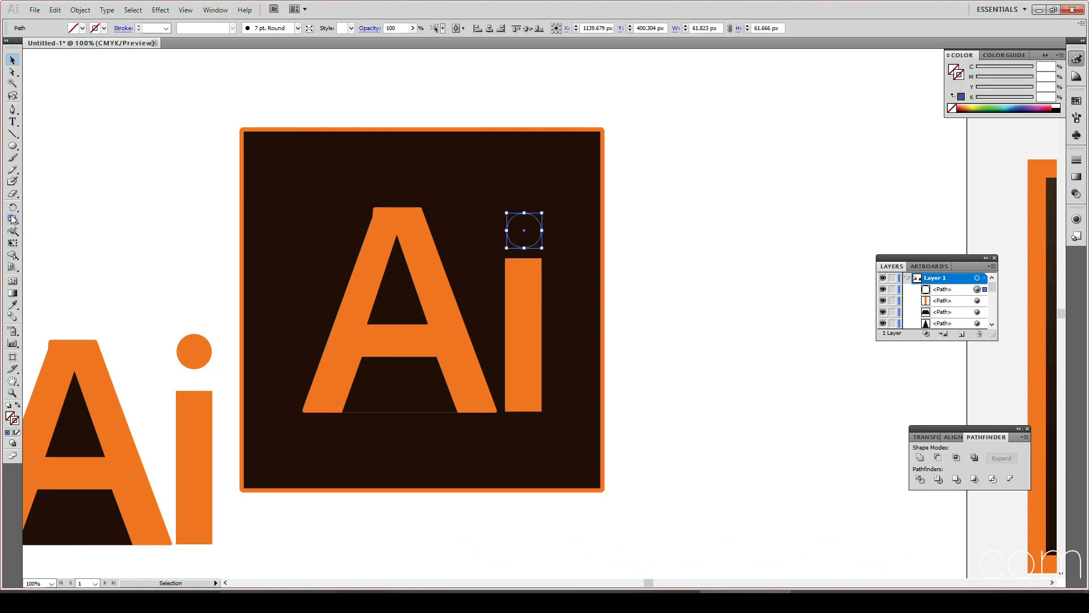
{"action": "left_click", "coordinate": [14, 369]}
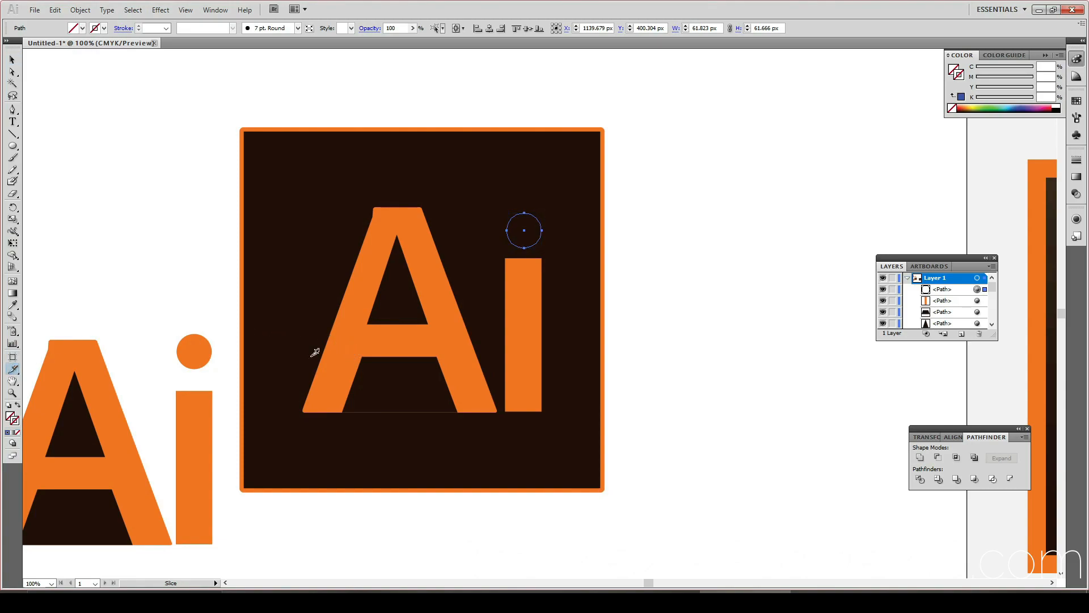
{"action": "left_click", "coordinate": [12, 305]}
{"action": "left_click", "coordinate": [352, 352]}
{"action": "left_click", "coordinate": [121, 242]}
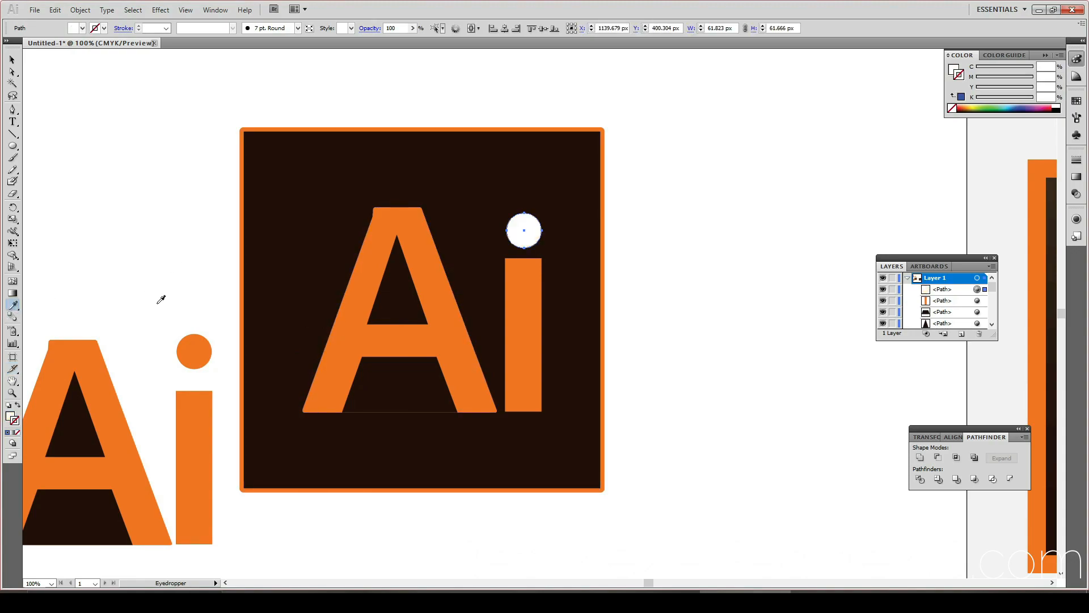
{"action": "left_click", "coordinate": [357, 339]}
{"action": "key", "text": "v"}
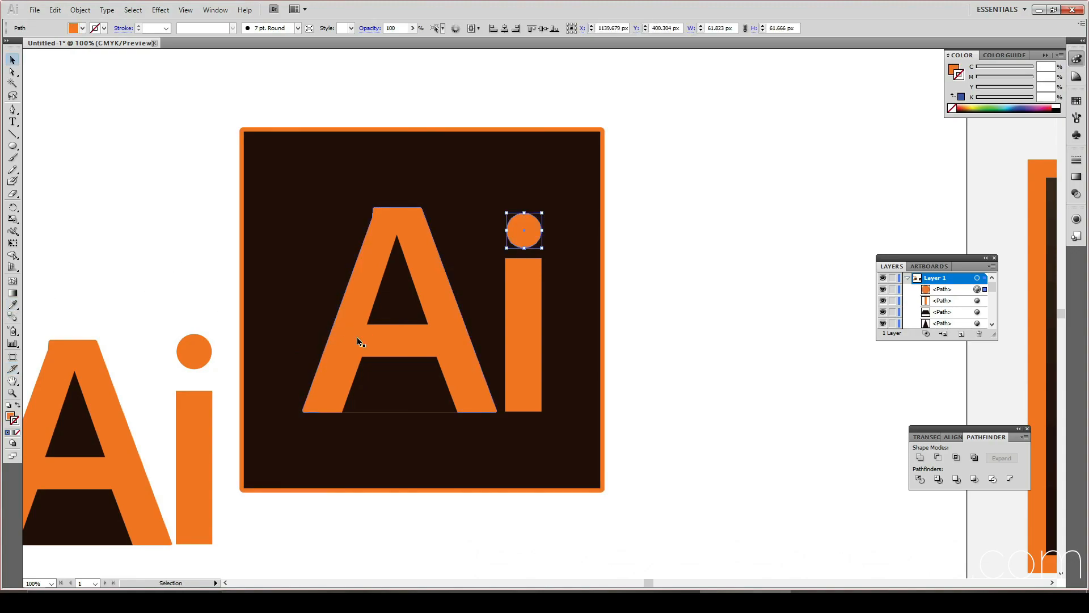
Step: Deselect the dot and compare the coloured logo on the artboard with the reference logo and the earlier lettering
{"action": "scroll", "coordinate": [134, 423], "scroll_direction": "down", "scroll_amount": 3}
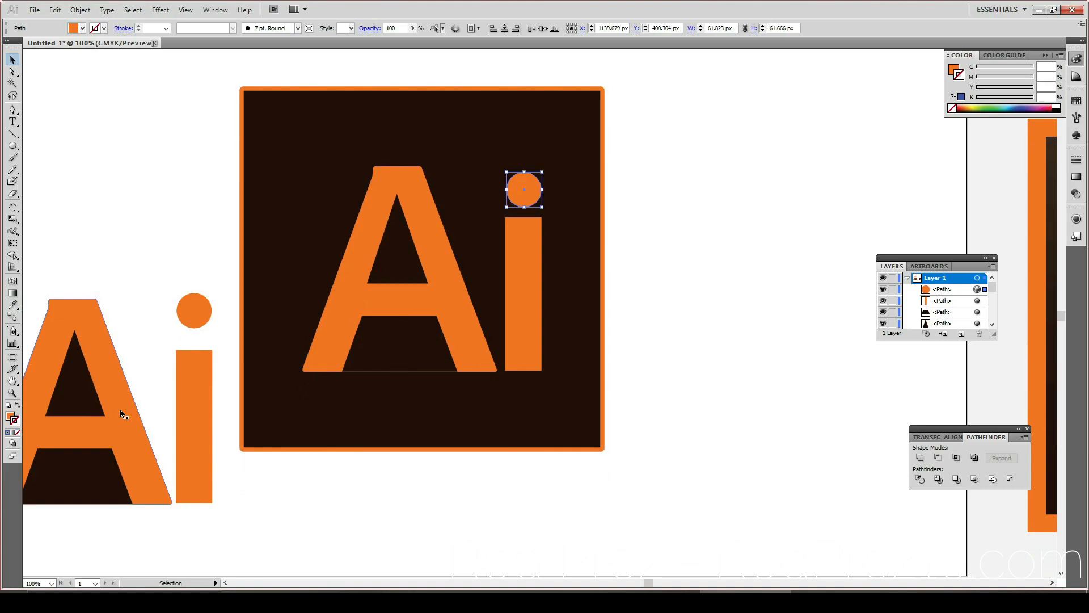
{"action": "scroll", "coordinate": [120, 410], "scroll_direction": "down", "scroll_amount": 3}
{"action": "left_click_drag", "start_coordinate": [109, 400], "coordinate": [309, 202]}
{"action": "left_click_drag", "start_coordinate": [135, 156], "coordinate": [268, 260]}
{"action": "left_click", "coordinate": [255, 250]}
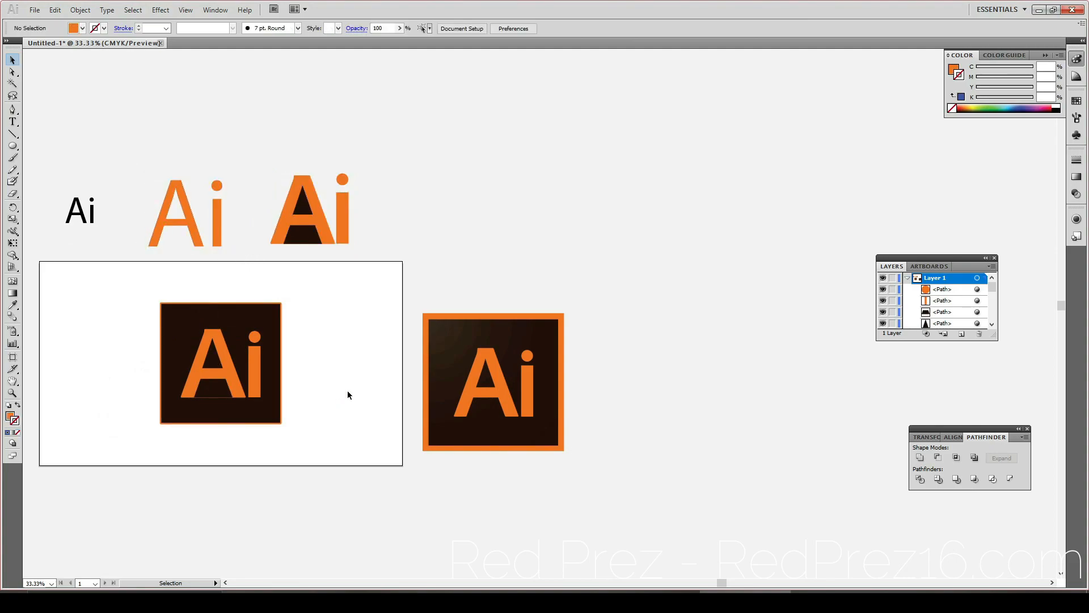
{"action": "scroll", "coordinate": [329, 359], "scroll_direction": "up", "scroll_amount": 2}
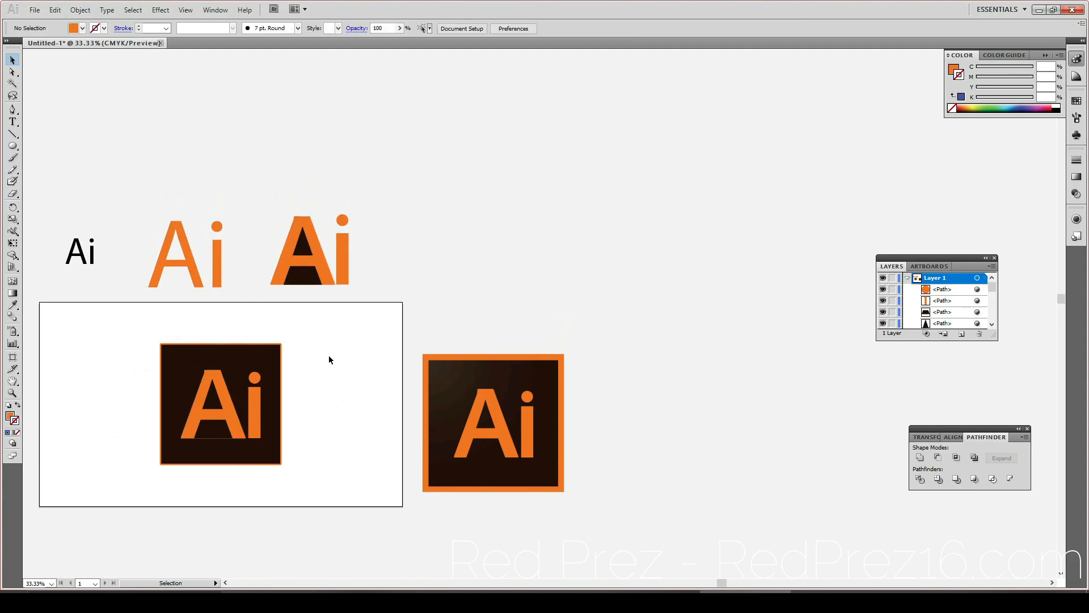
{"action": "scroll", "coordinate": [328, 356], "scroll_direction": "up", "scroll_amount": 4}
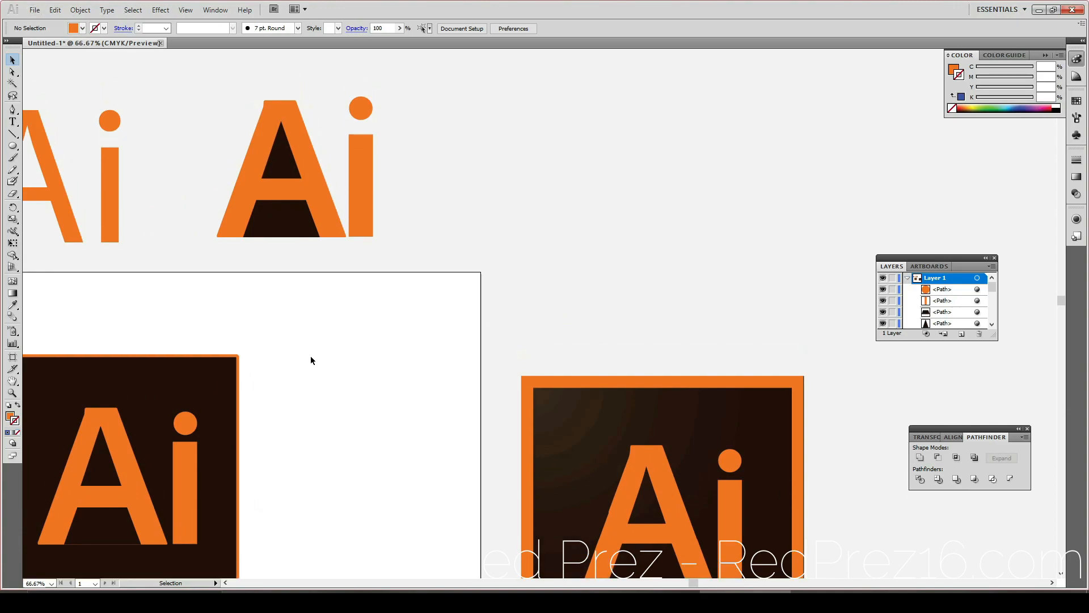
{"action": "scroll", "coordinate": [310, 358], "scroll_direction": "up", "scroll_amount": 3}
{"action": "scroll", "coordinate": [306, 358], "scroll_direction": "left", "scroll_amount": 3}
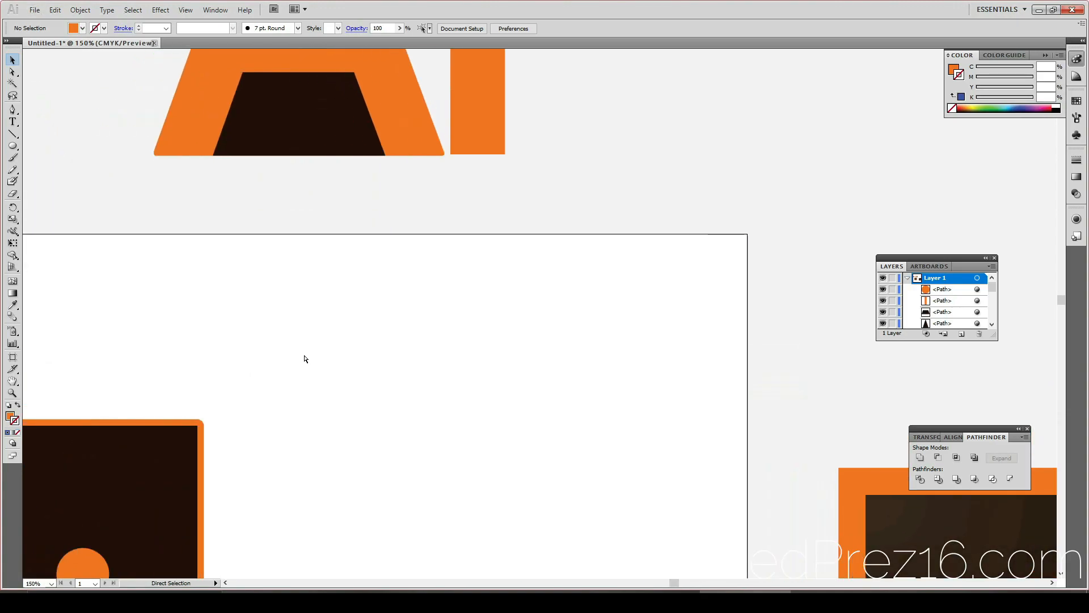
Step: Select the square's orange border and examine the available brush definitions and stroke width profiles for it
{"action": "left_click", "coordinate": [266, 422]}
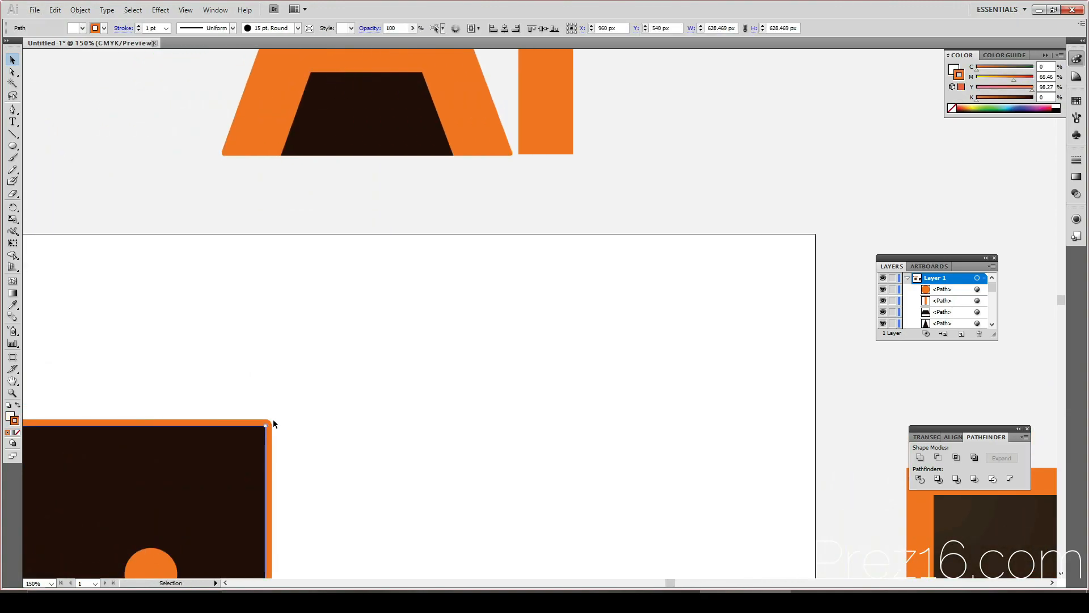
{"action": "scroll", "coordinate": [287, 72], "scroll_direction": "down", "scroll_amount": 2}
{"action": "scroll", "coordinate": [287, 72], "scroll_direction": "up", "scroll_amount": 2}
{"action": "scroll", "coordinate": [285, 75], "scroll_direction": "down", "scroll_amount": 3}
{"action": "scroll", "coordinate": [283, 84], "scroll_direction": "up", "scroll_amount": 2}
{"action": "scroll", "coordinate": [283, 84], "scroll_direction": "up", "scroll_amount": 1}
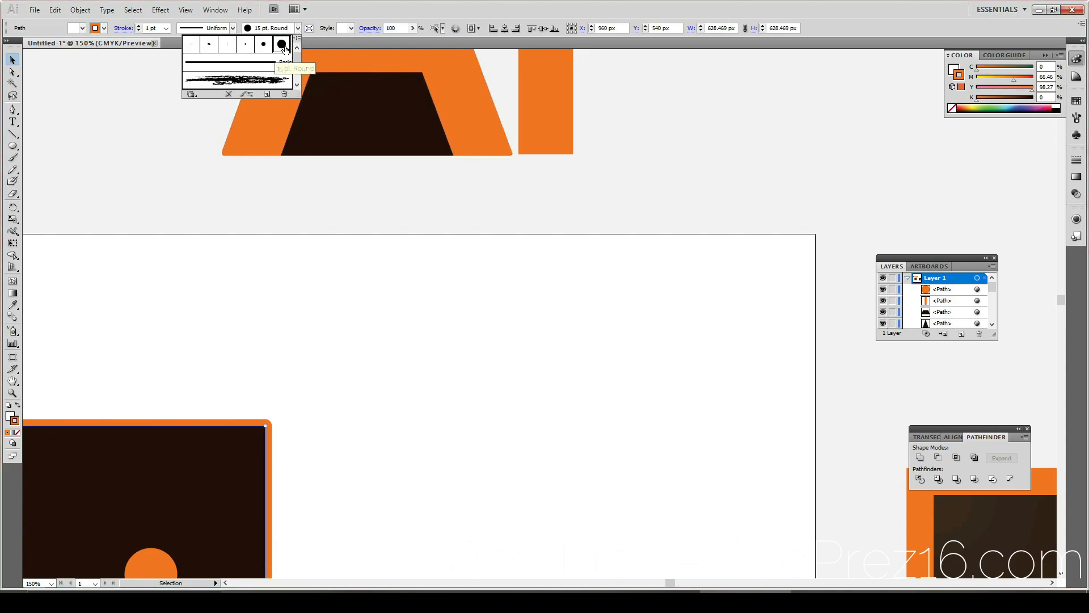
{"action": "left_click", "coordinate": [309, 29]}
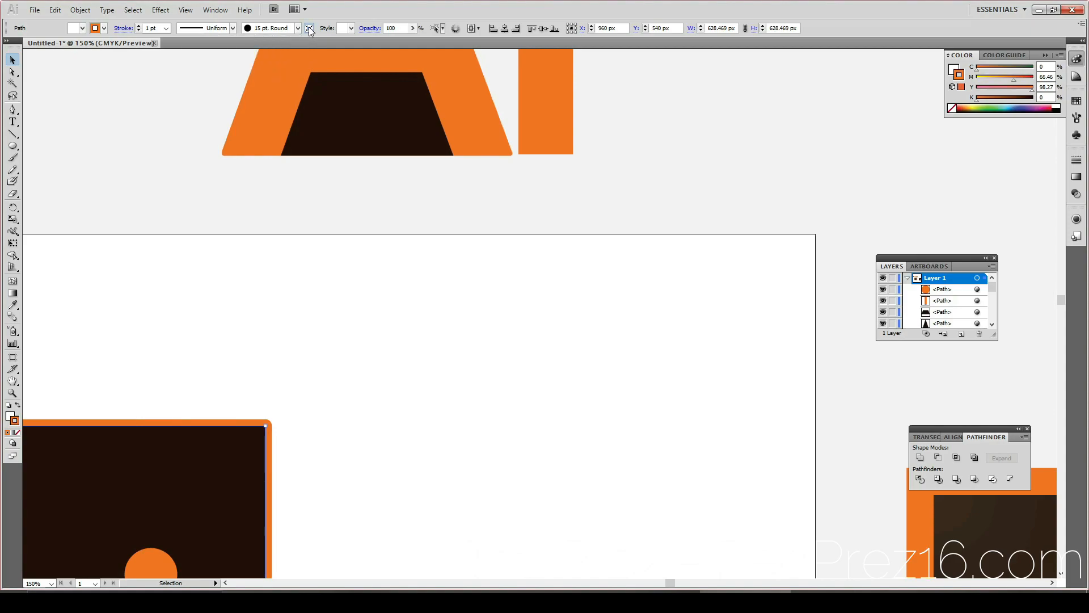
{"action": "left_click", "coordinate": [232, 28]}
{"action": "scroll", "coordinate": [219, 84], "scroll_direction": "down", "scroll_amount": 2}
{"action": "scroll", "coordinate": [219, 85], "scroll_direction": "up", "scroll_amount": 2}
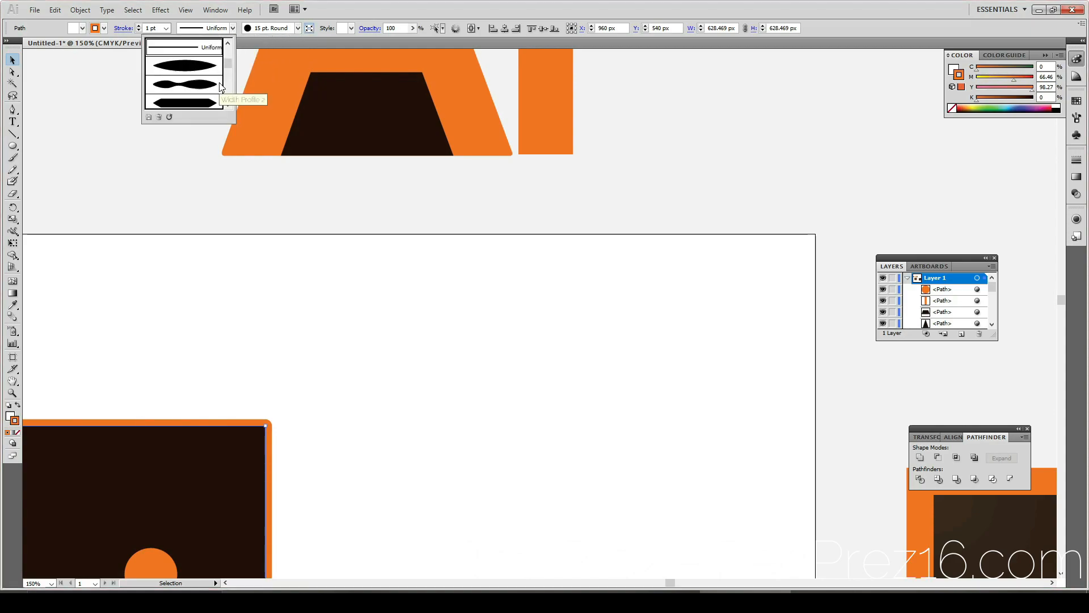
{"action": "left_click", "coordinate": [292, 32]}
{"action": "left_click", "coordinate": [292, 28]}
{"action": "scroll", "coordinate": [264, 68], "scroll_direction": "down", "scroll_amount": 4}
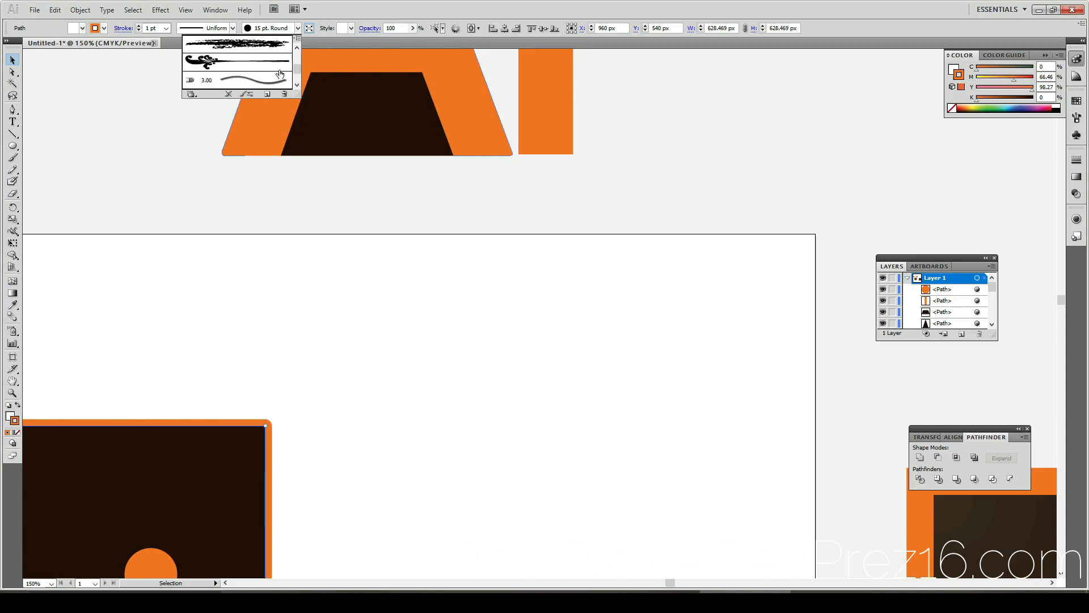
{"action": "left_click", "coordinate": [263, 377]}
Step: Deselect the border and hide the panels to view the whole logo beside the reference
{"action": "scroll", "coordinate": [270, 468], "scroll_direction": "down", "scroll_amount": 1}
{"action": "scroll", "coordinate": [270, 468], "scroll_direction": "down", "scroll_amount": 2}
{"action": "scroll", "coordinate": [270, 467], "scroll_direction": "down", "scroll_amount": 3}
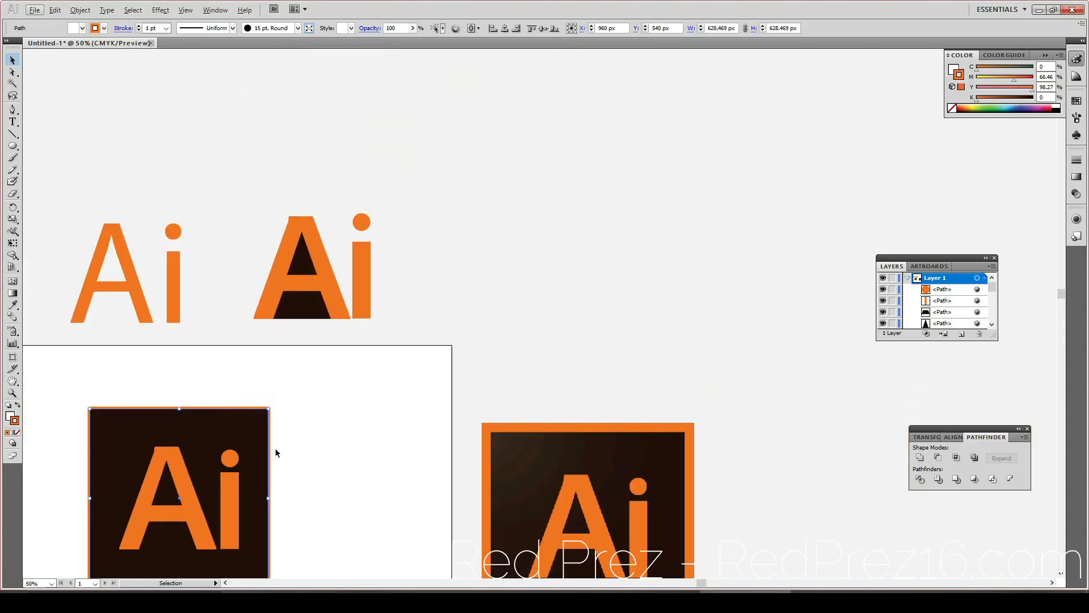
{"action": "scroll", "coordinate": [279, 436], "scroll_direction": "down", "scroll_amount": 2}
{"action": "scroll", "coordinate": [279, 437], "scroll_direction": "left", "scroll_amount": 3}
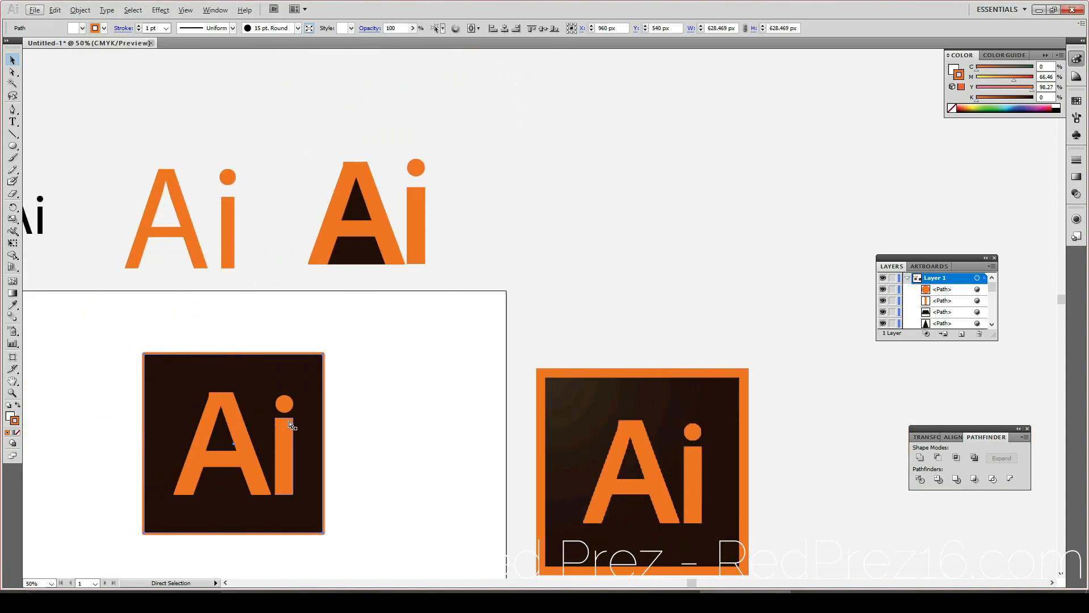
{"action": "key", "text": "a"}
{"action": "scroll", "coordinate": [289, 416], "scroll_direction": "left", "scroll_amount": 4}
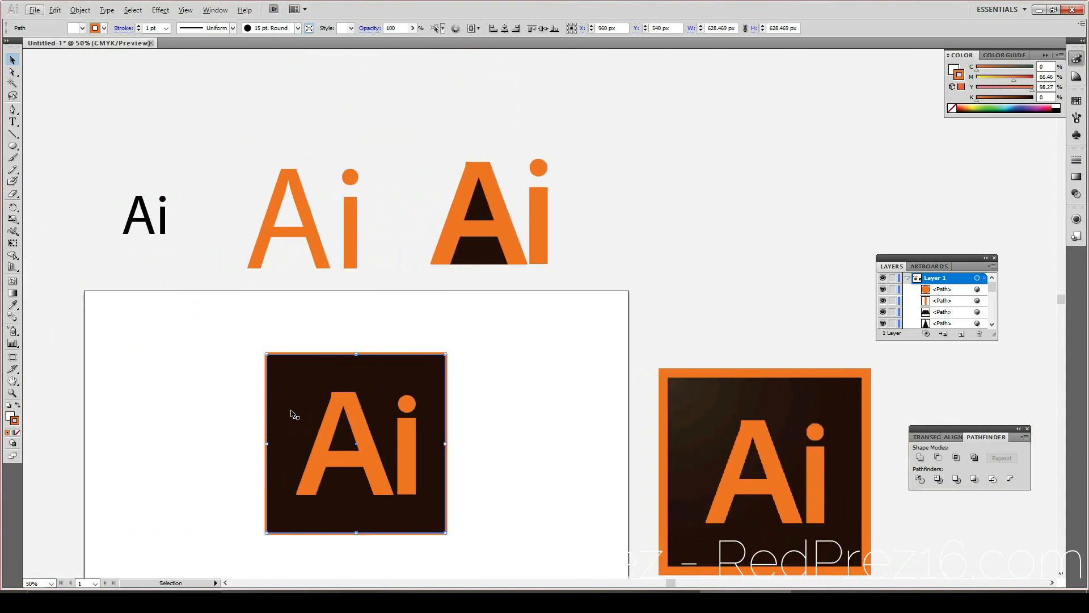
{"action": "scroll", "coordinate": [291, 416], "scroll_direction": "down", "scroll_amount": 5}
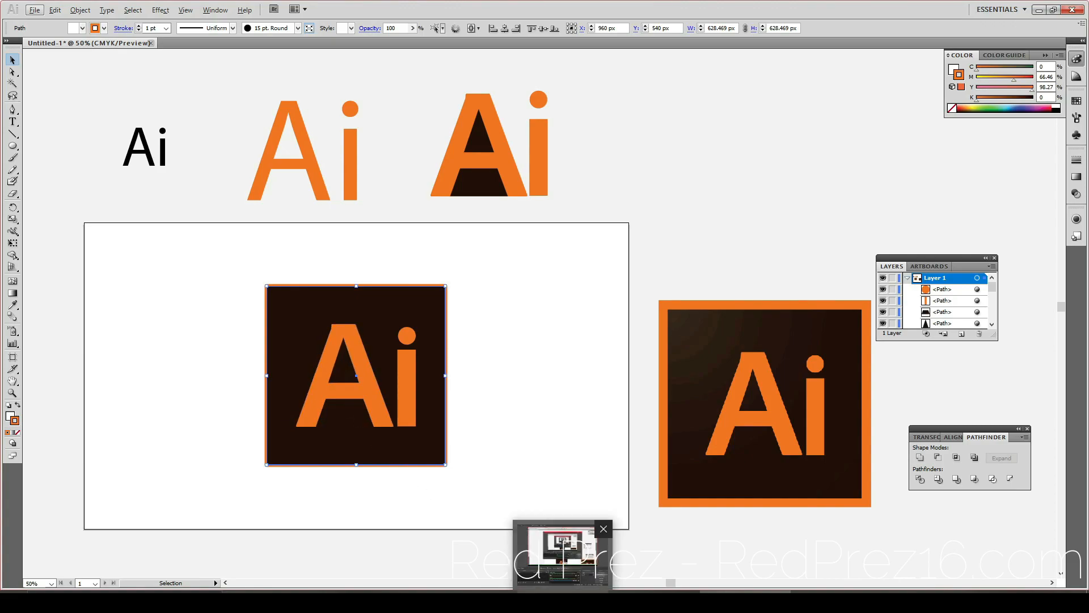
{"action": "left_click", "coordinate": [568, 562]}
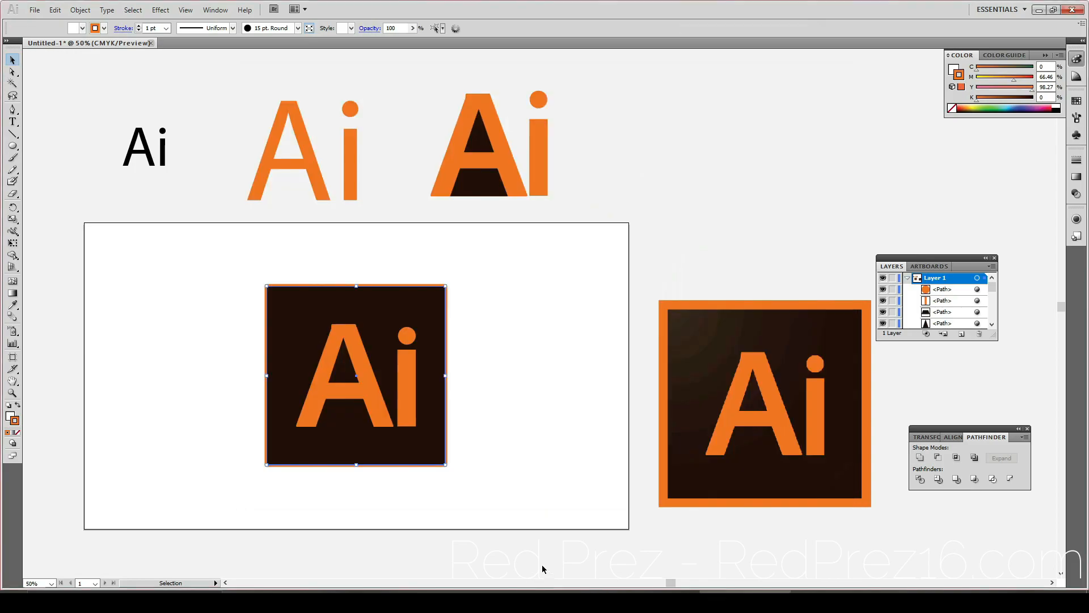
{"action": "left_click", "coordinate": [526, 543]}
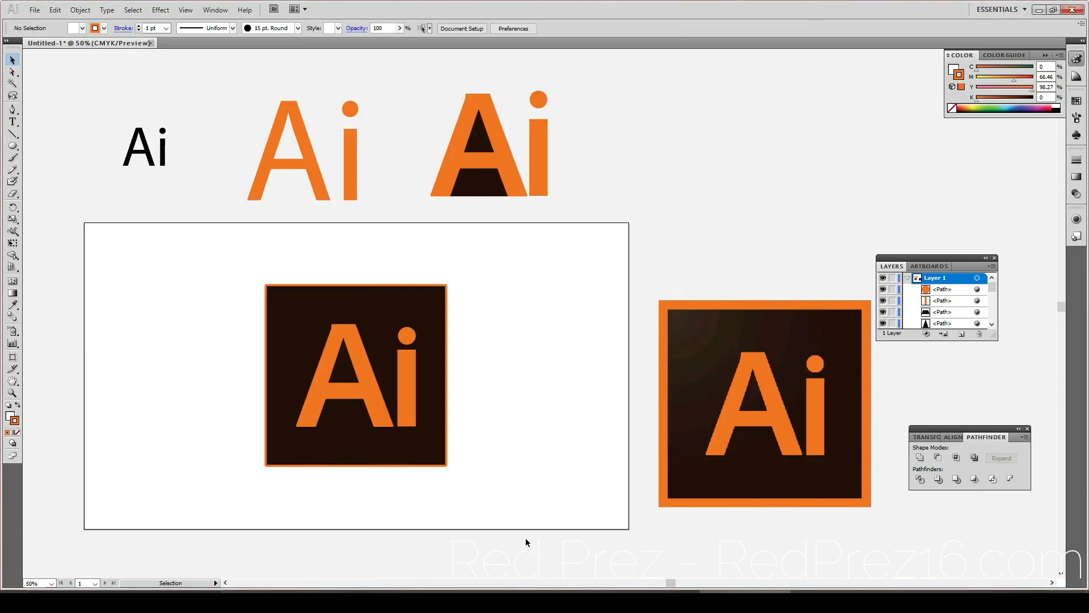
{"action": "right_click", "coordinate": [514, 508]}
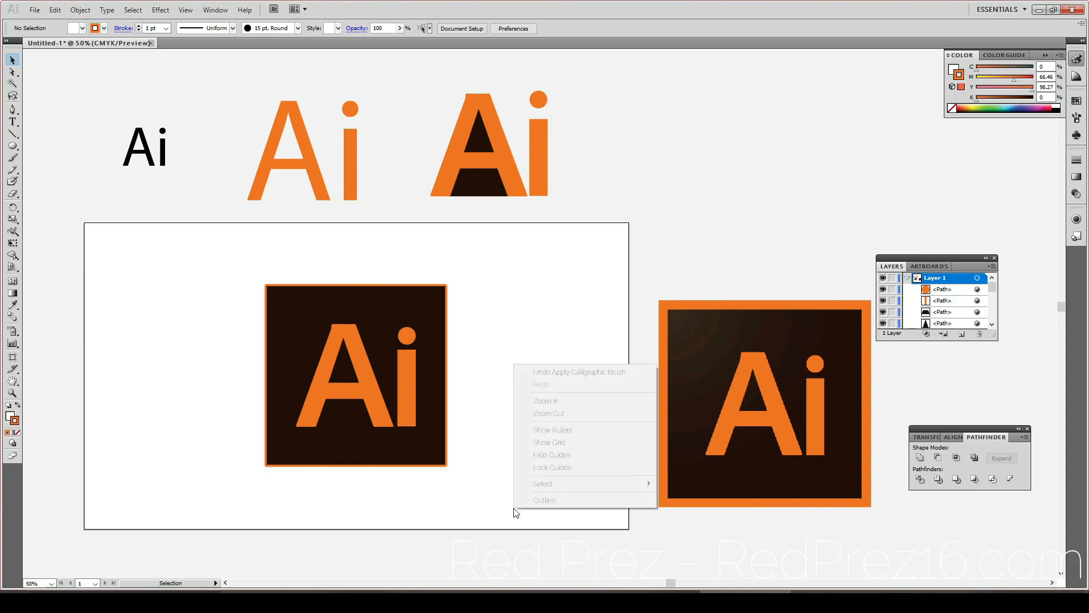
{"action": "left_click", "coordinate": [466, 510]}
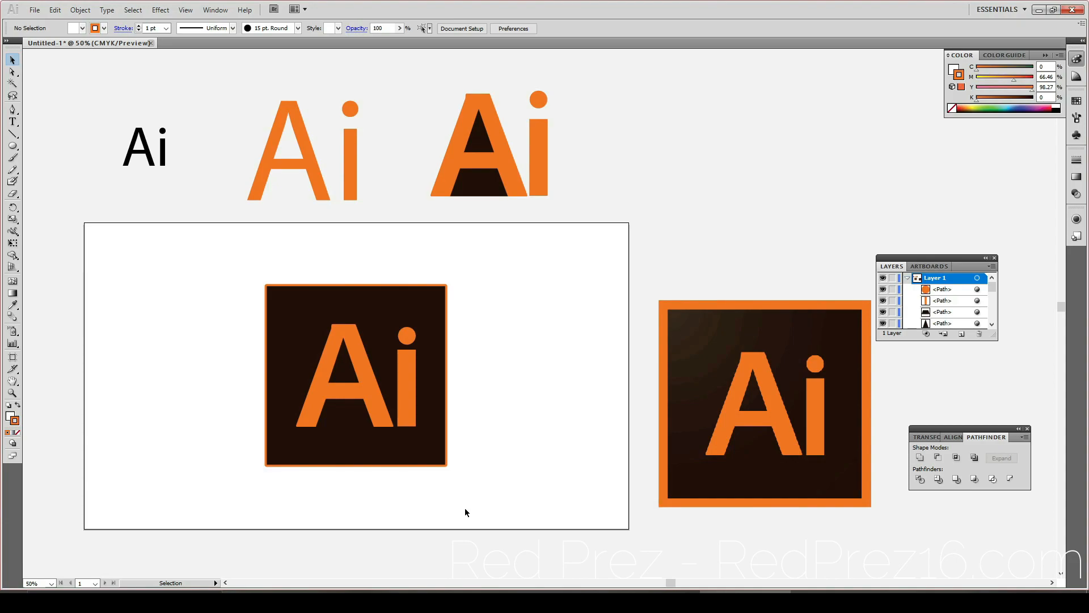
{"action": "left_click", "coordinate": [468, 505]}
{"action": "key", "text": "Tab"}
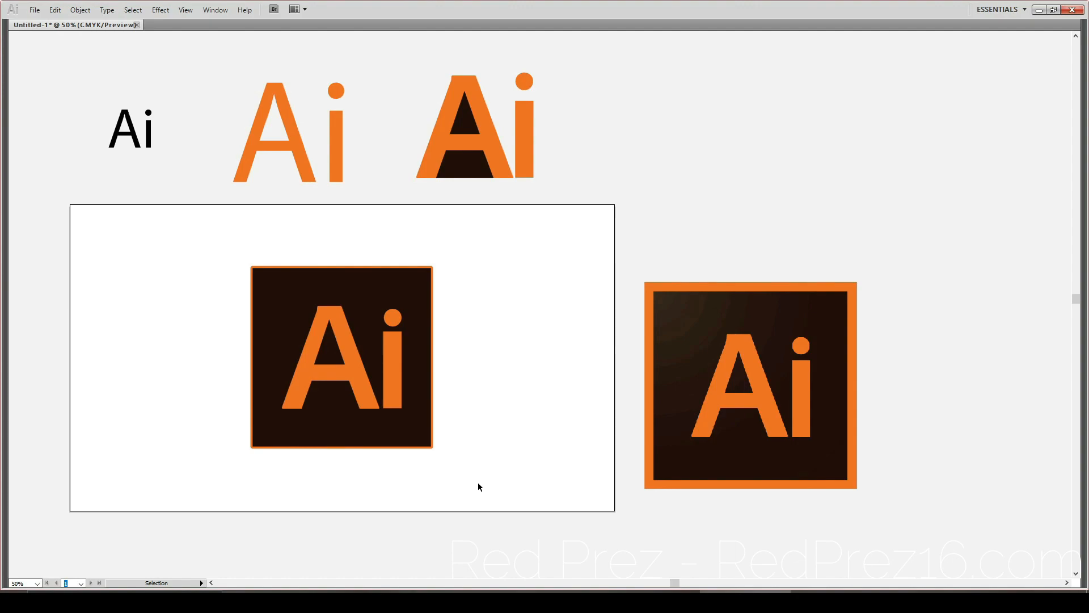
{"action": "left_click", "coordinate": [562, 602]}
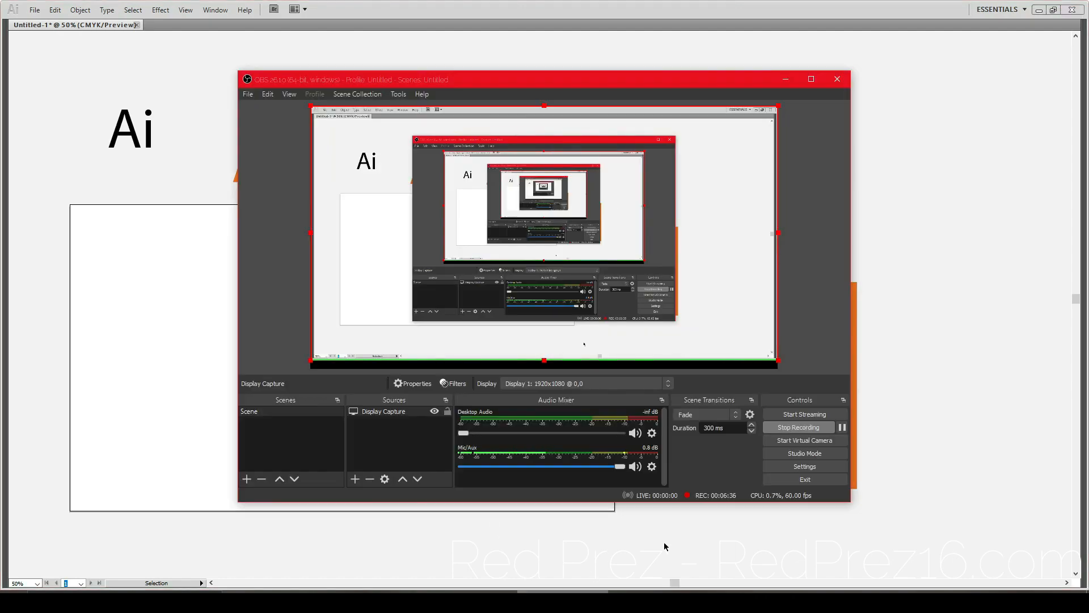